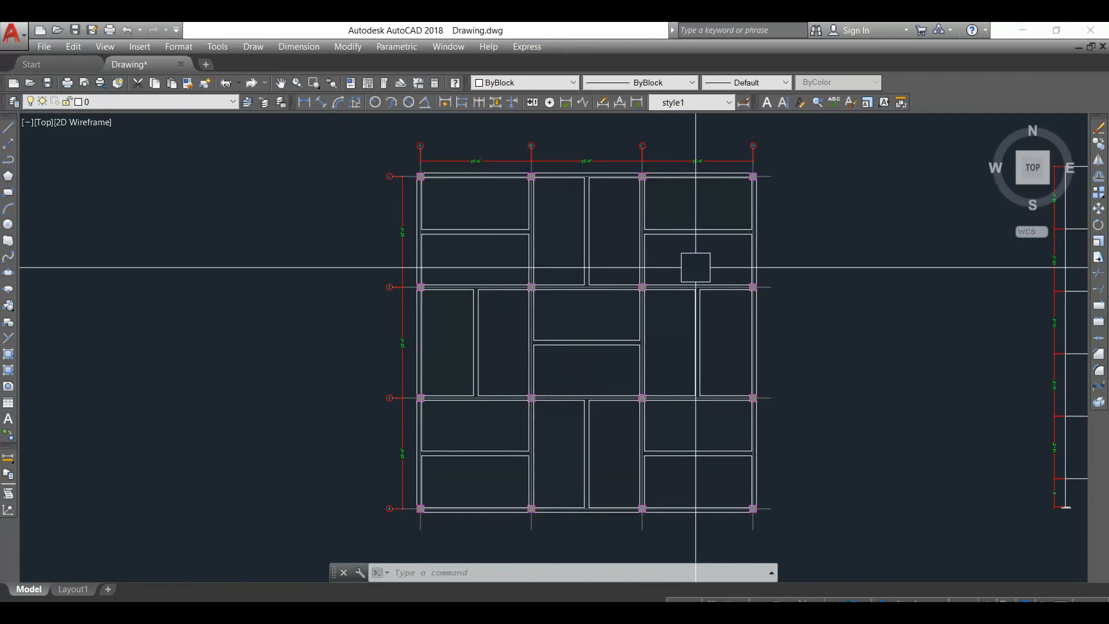
Step: Examine the column grid spacing and beam layout at the upper-left corner of the floor plan
scroll(449, 163, up, 4)
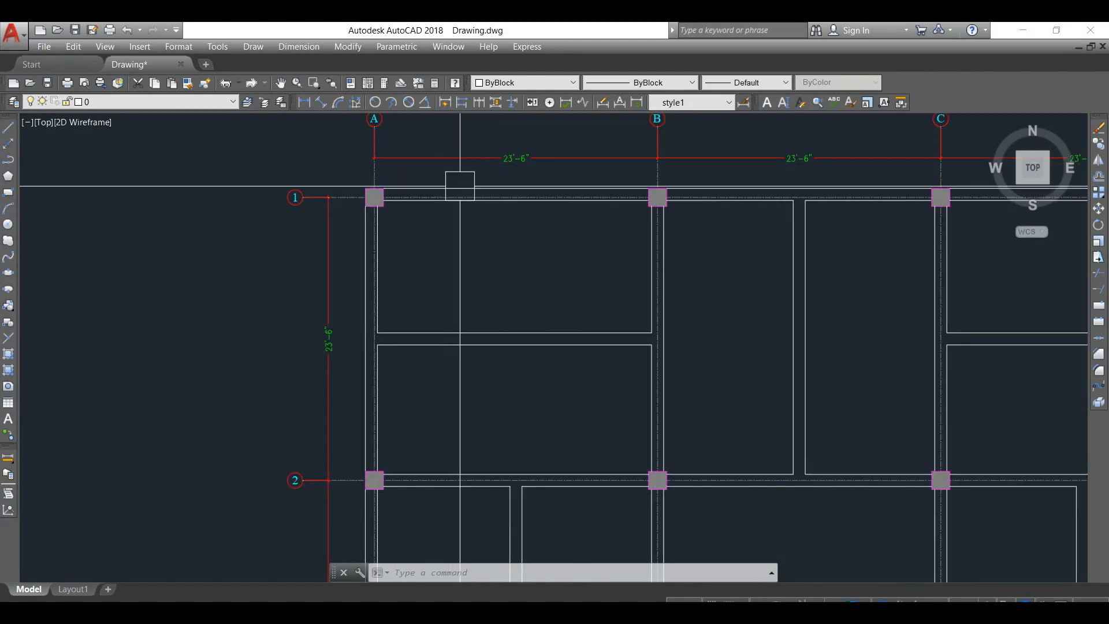
middle_drag(460, 260, 356, 282)
scroll(372, 254, up, 2)
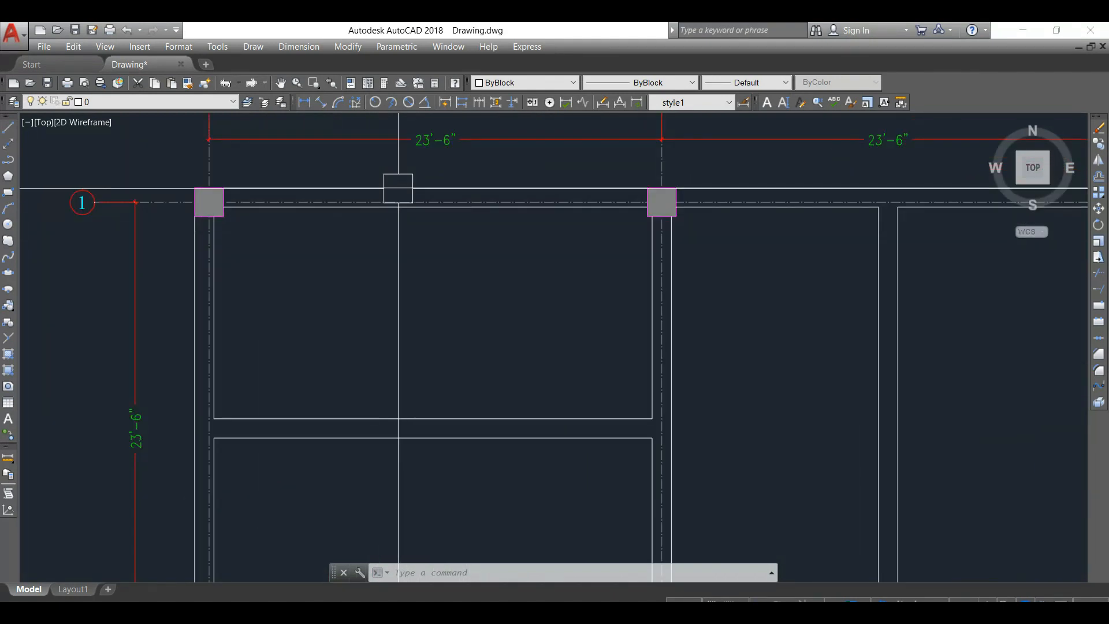
Step: Examine the frame elevation for the foundation depth, the storey heights and the floor level labels
scroll(398, 222, down, 6)
scroll(772, 347, down, 2)
middle_drag(959, 379, 502, 399)
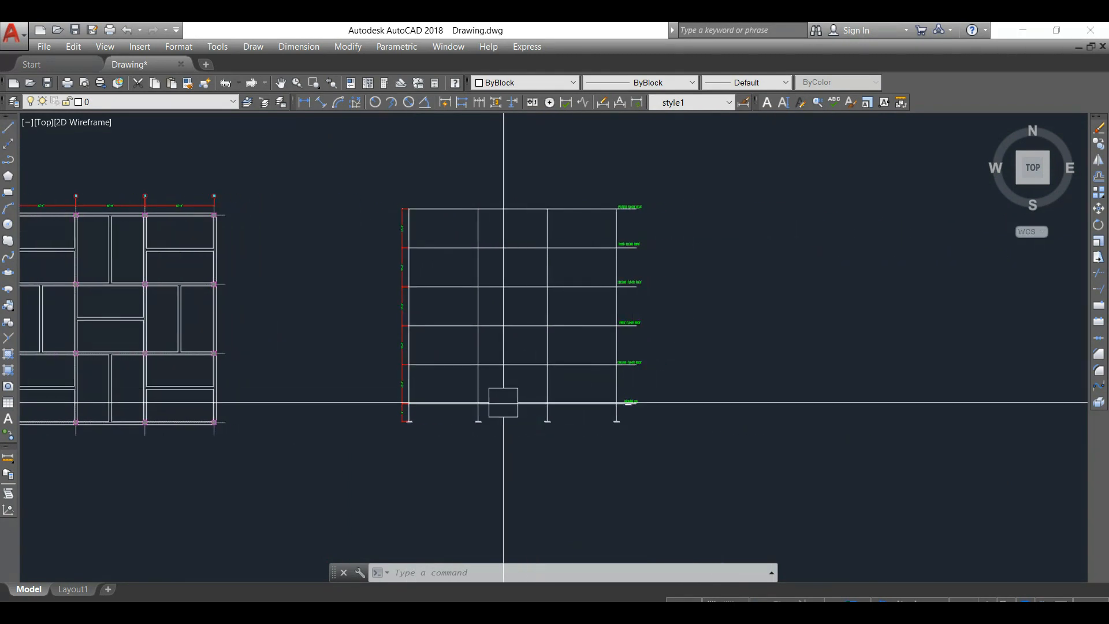
scroll(503, 399, up, 2)
scroll(605, 410, up, 2)
scroll(792, 396, up, 4)
scroll(701, 371, down, 2)
scroll(650, 399, down, 2)
scroll(651, 398, down, 2)
scroll(322, 408, up, 2)
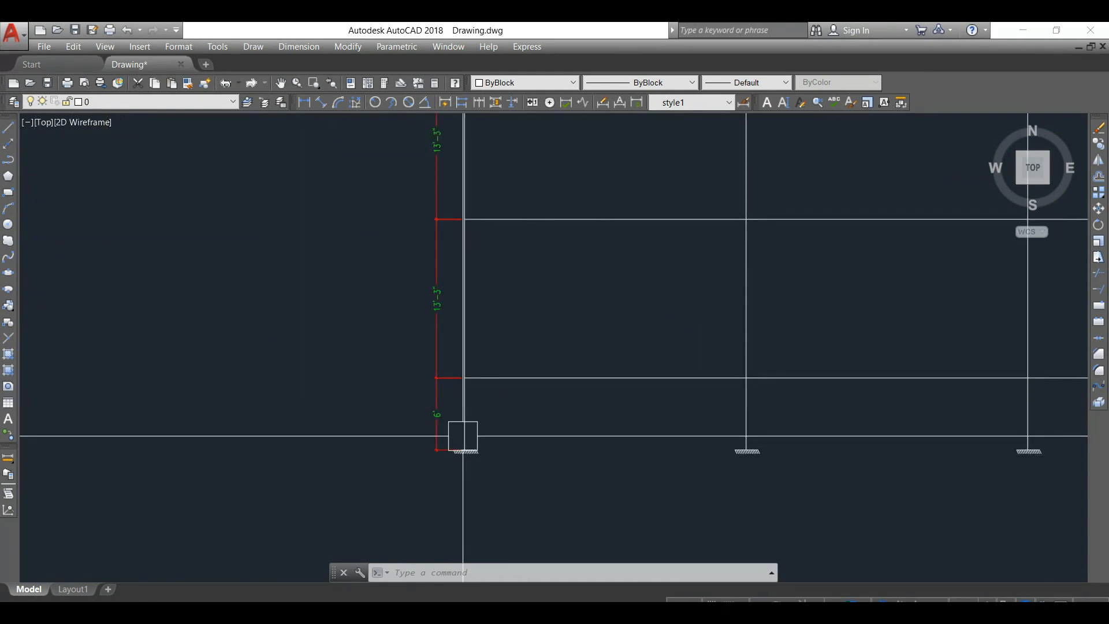
middle_drag(478, 324, 394, 451)
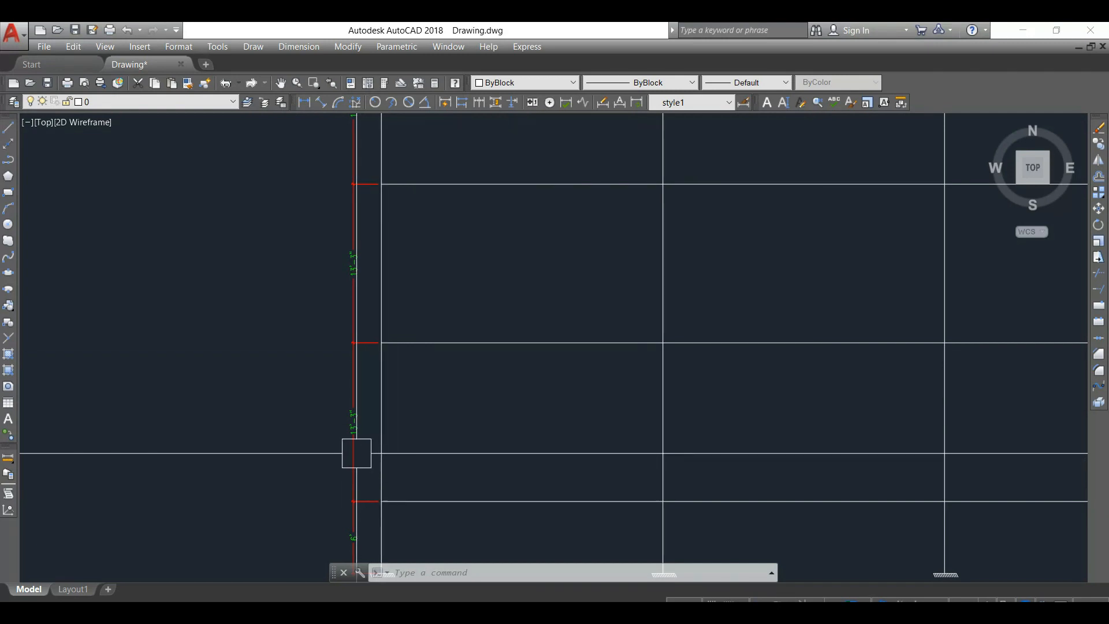
scroll(352, 416, down, 2)
middle_drag(372, 302, 297, 440)
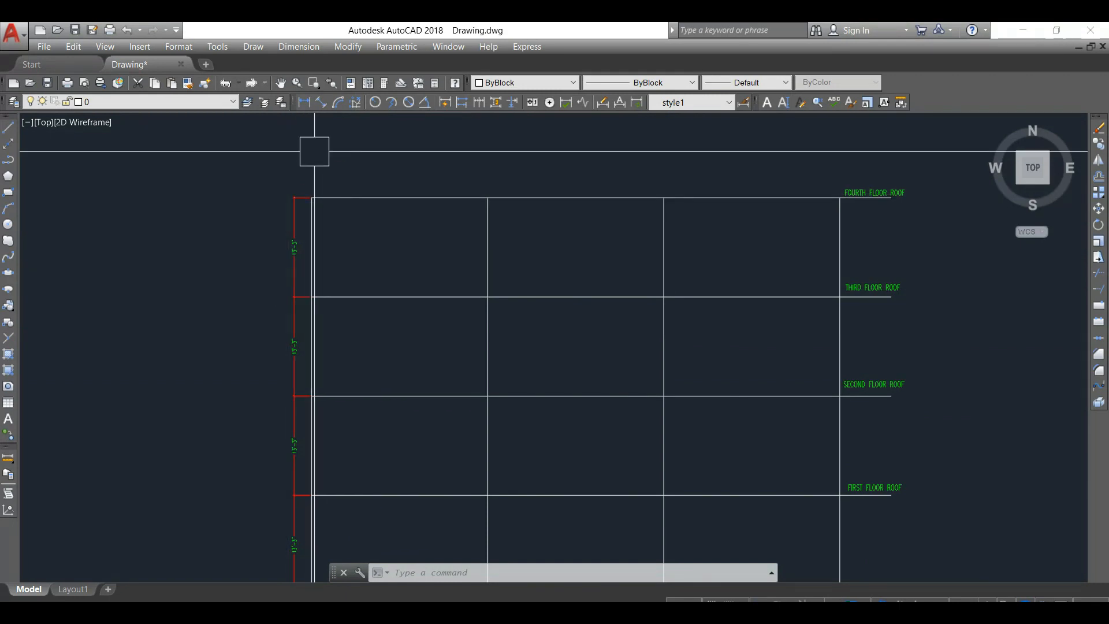
Step: Return to the floor plan and examine the bays between grid lines A to D
scroll(520, 231, down, 5)
scroll(213, 305, up, 3)
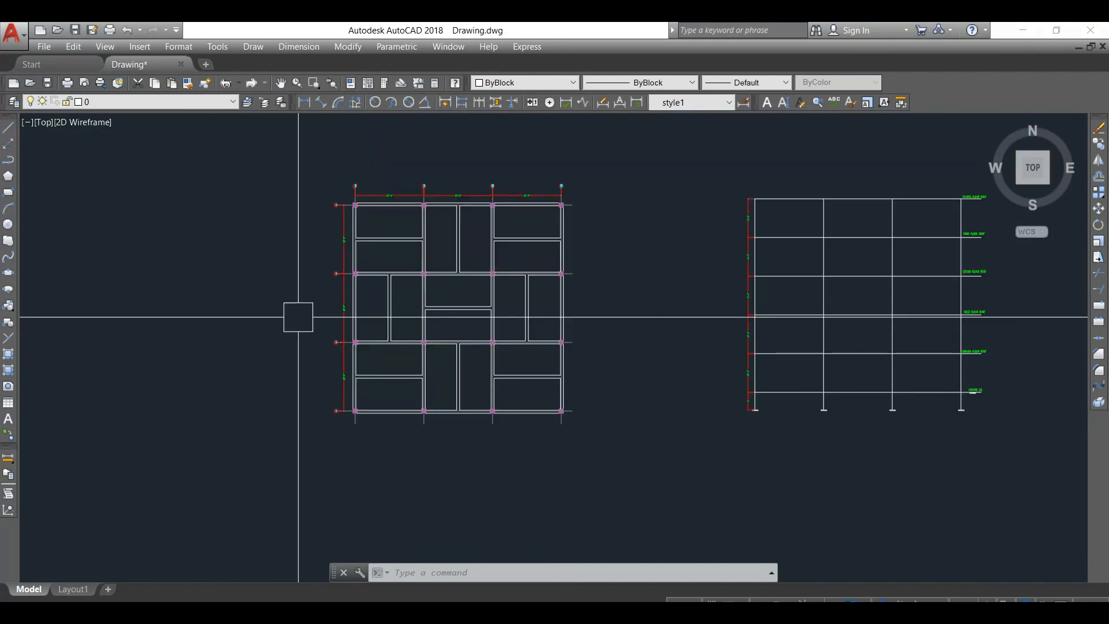
scroll(380, 221, up, 4)
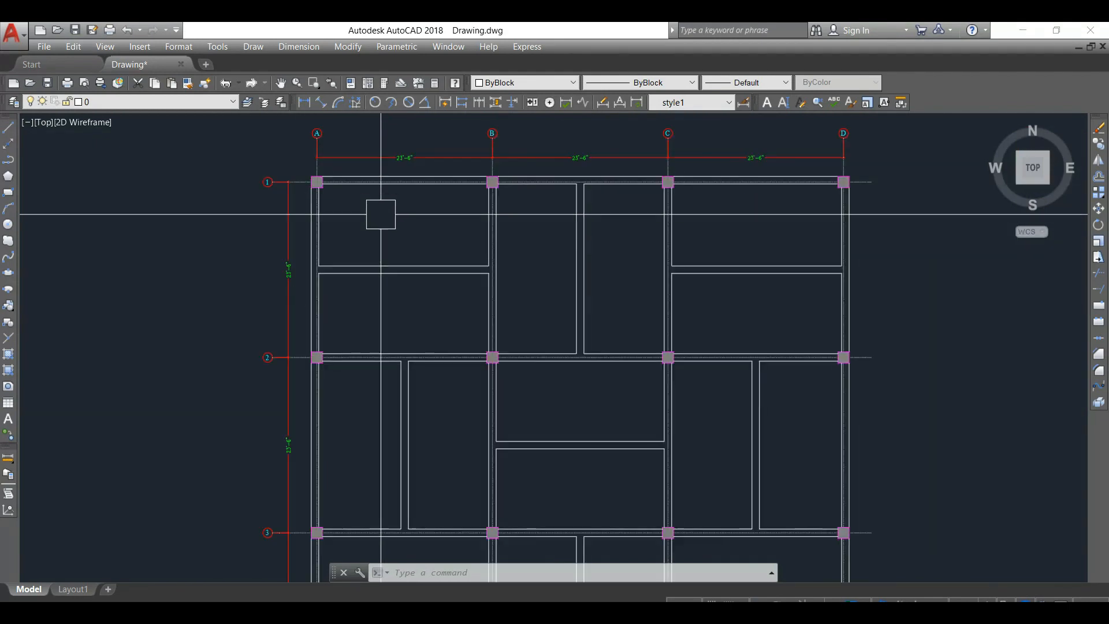
middle_drag(398, 176, 366, 236)
scroll(367, 236, up, 2)
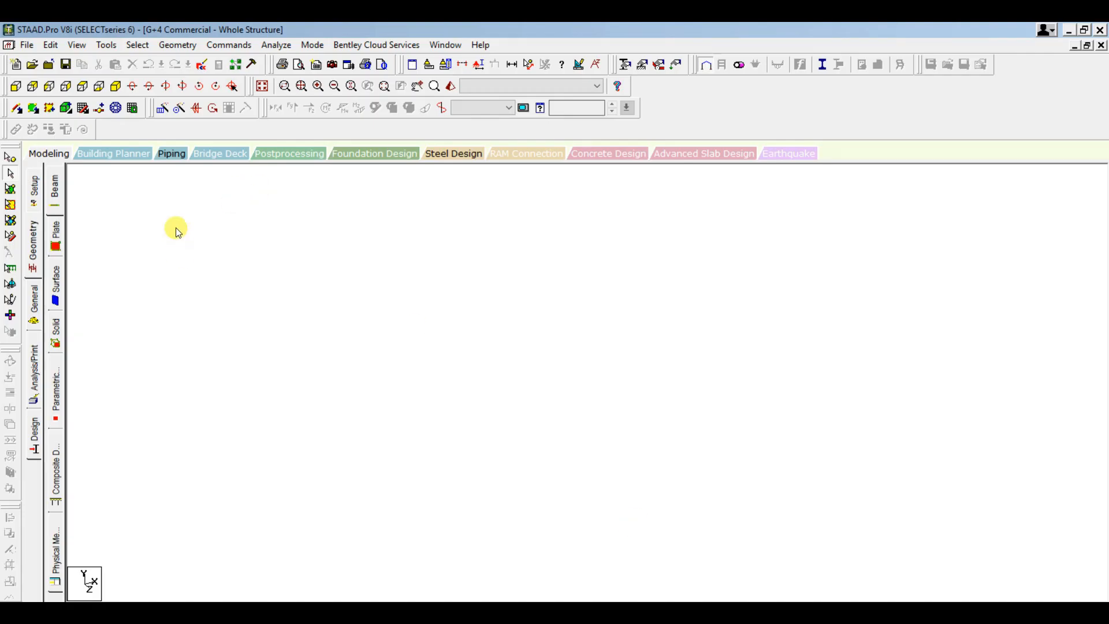
Step: Switch to STAAD.Pro and start a Bay Frame prototype from the Frame Models in the Structure Wizard
click(177, 45)
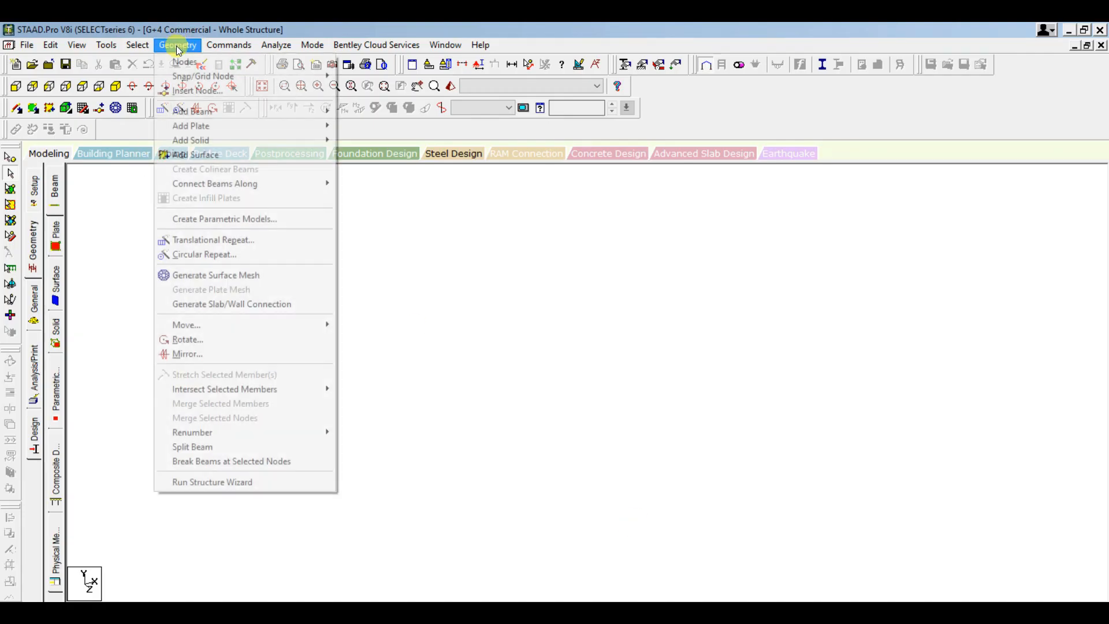
click(238, 481)
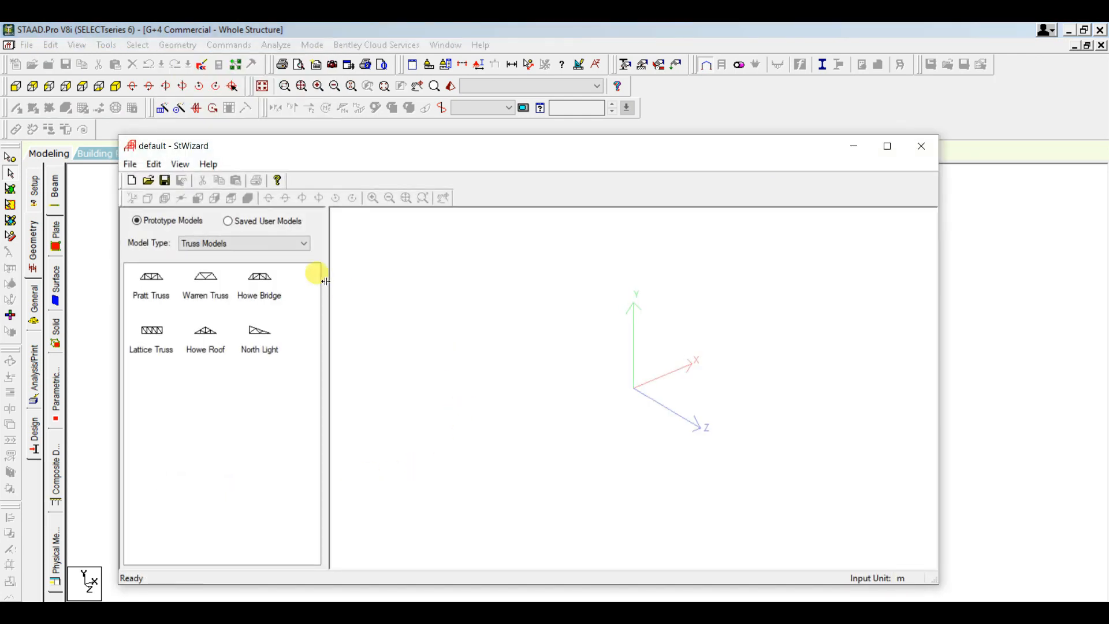
click(244, 243)
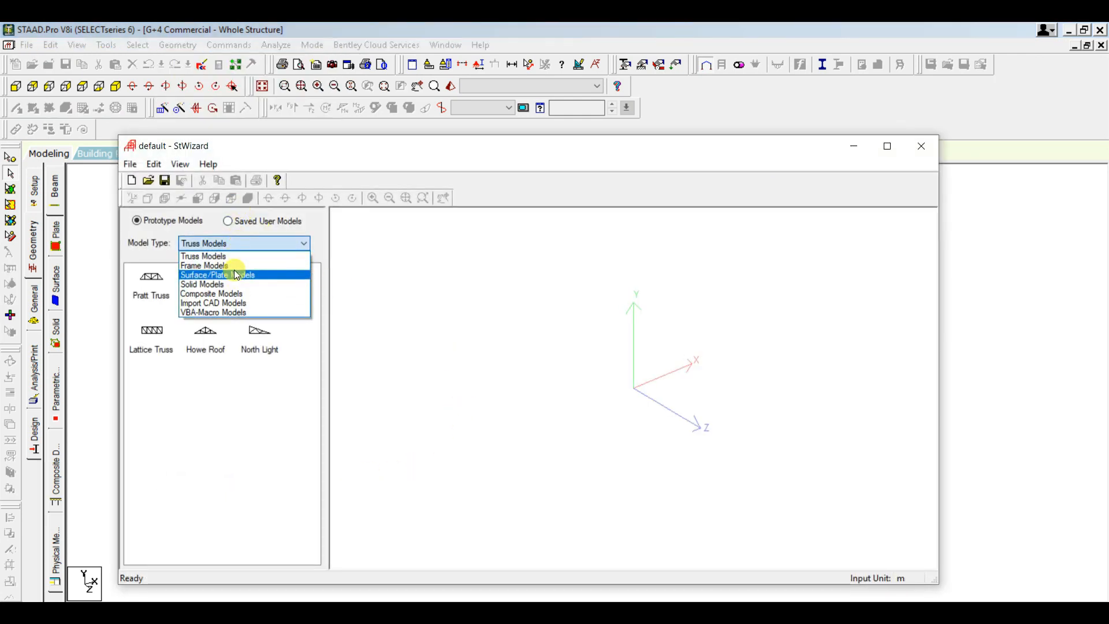
click(239, 267)
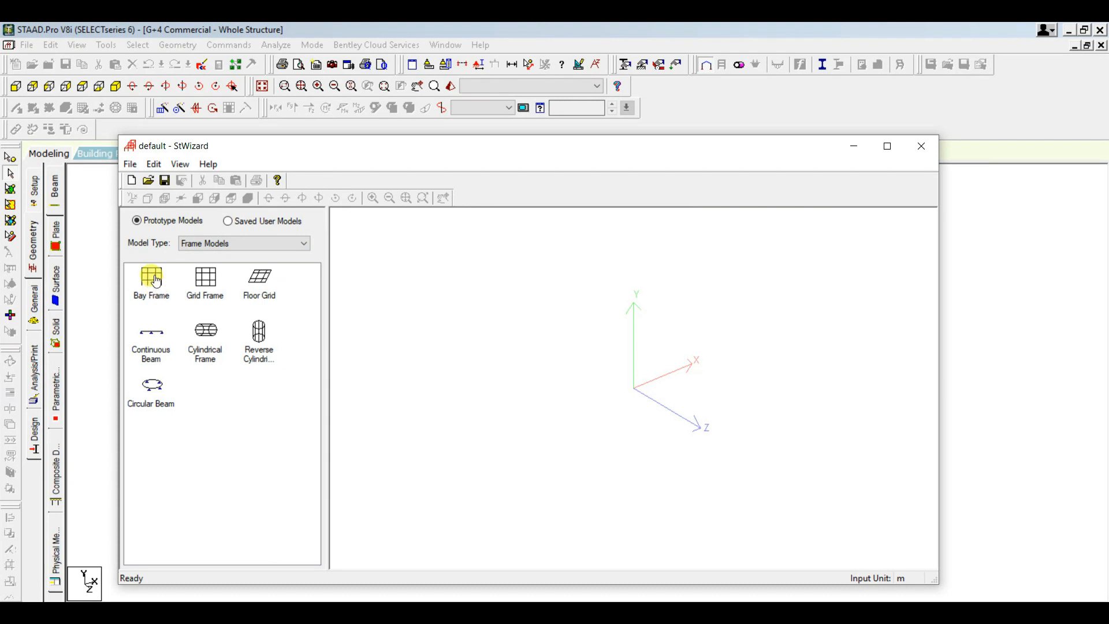
double_click(161, 291)
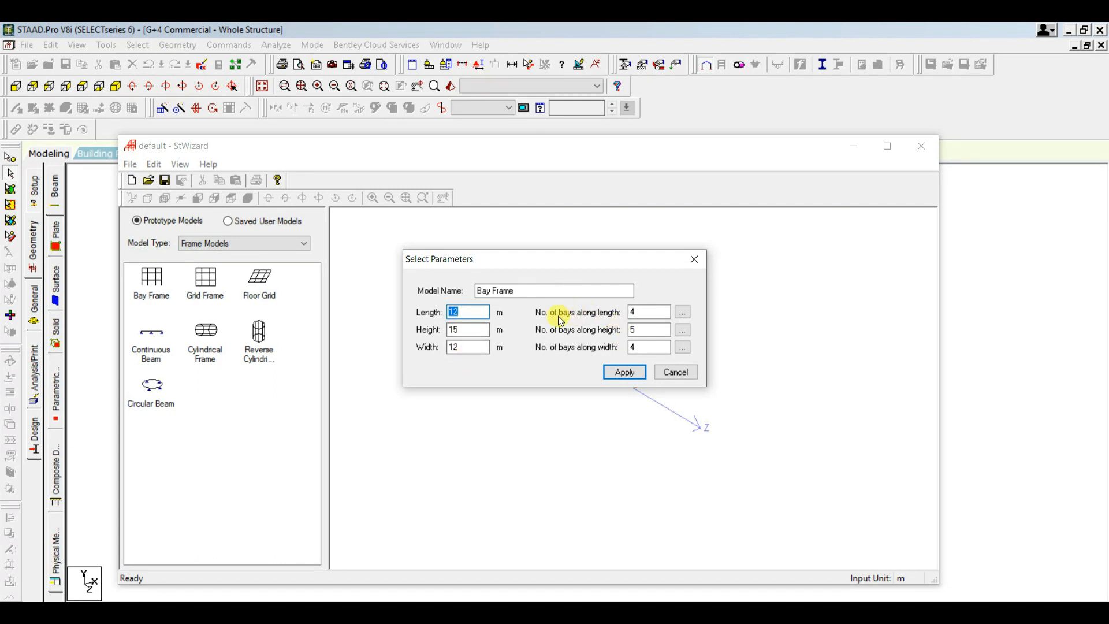
Step: Set the bay frame to 3 bays along length, 6 along height and 3 along width
double_click(631, 312)
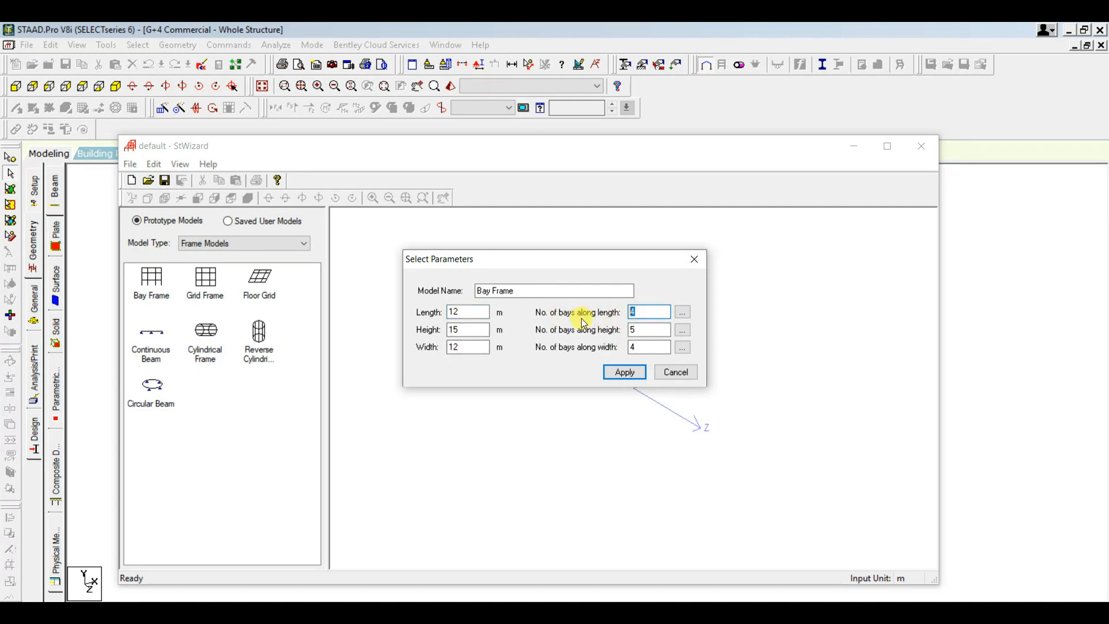
text(3)
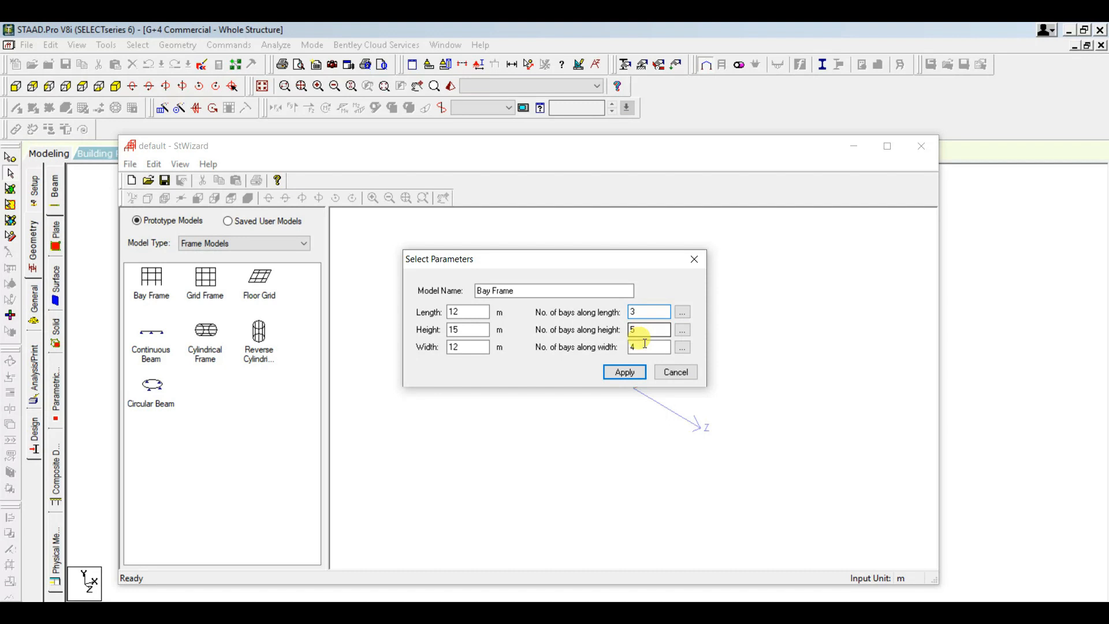
double_click(633, 330)
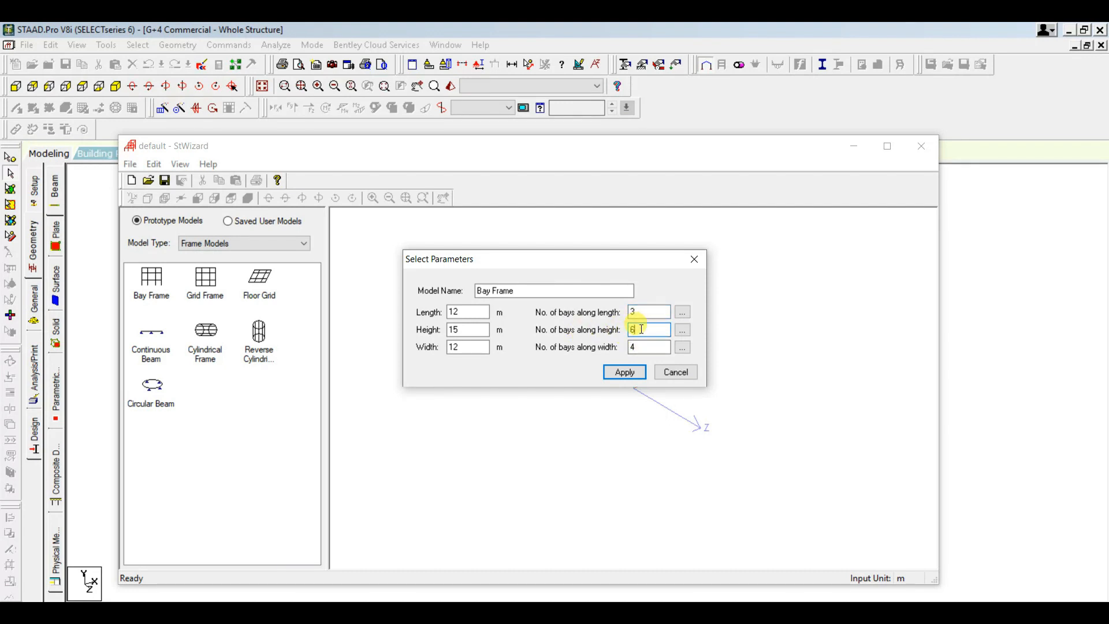
double_click(634, 347)
text(3)
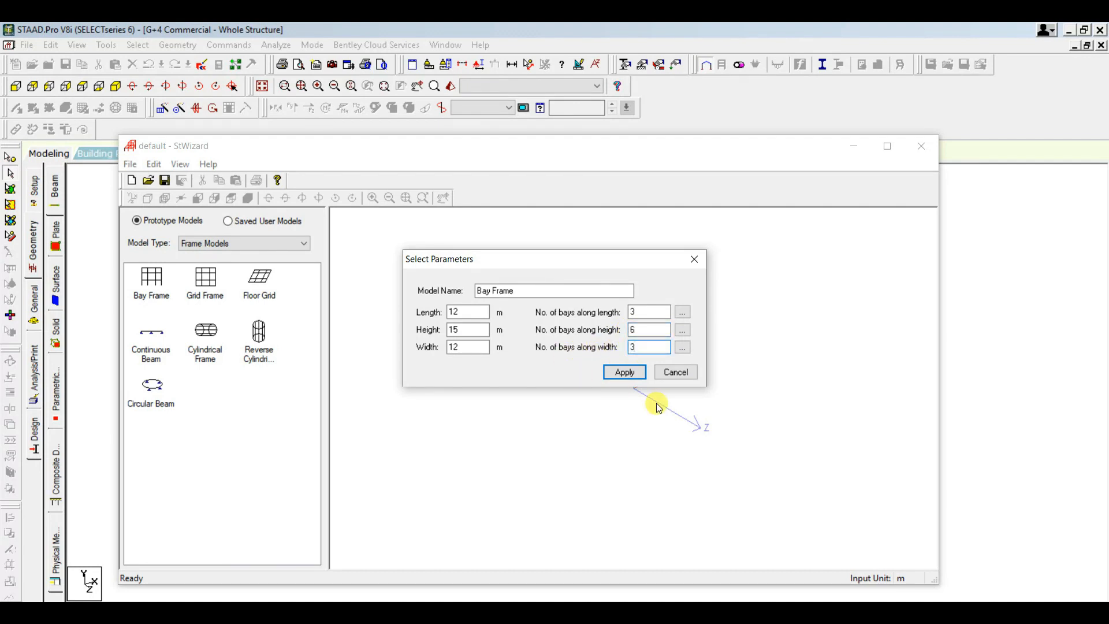
Step: Set the bay frame's length to 21.48 m, width to 21.48 m and height to 21.68 m
double_click(454, 312)
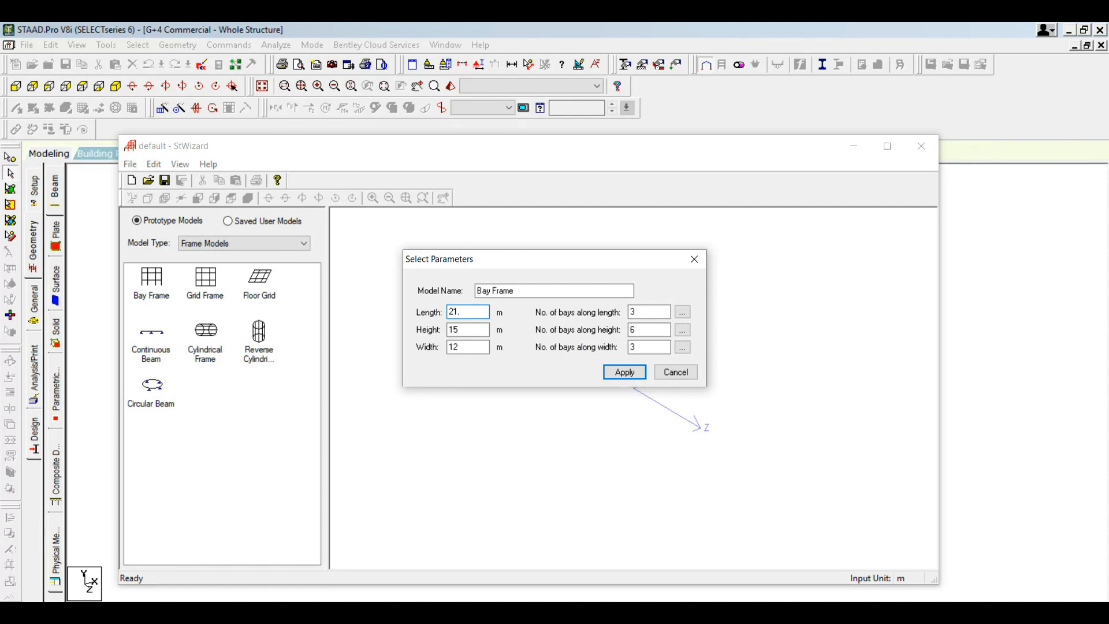
double_click(455, 346)
double_click(458, 329)
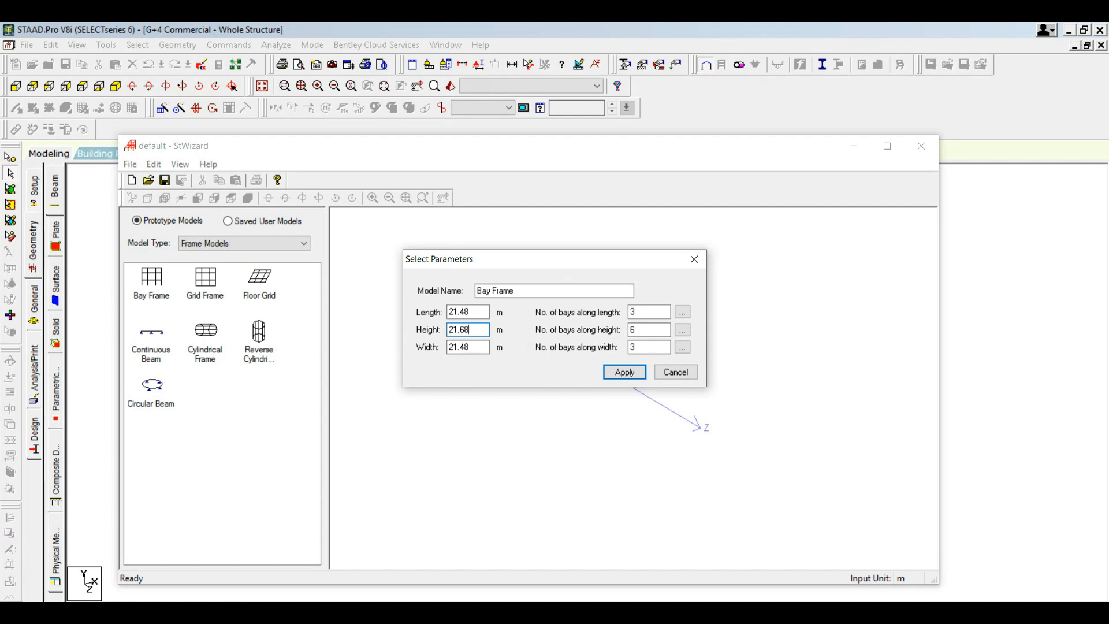
Step: Check the bay spacing along length, and set the bays along height to 1.68 m for the first and 4 m for the others
click(683, 313)
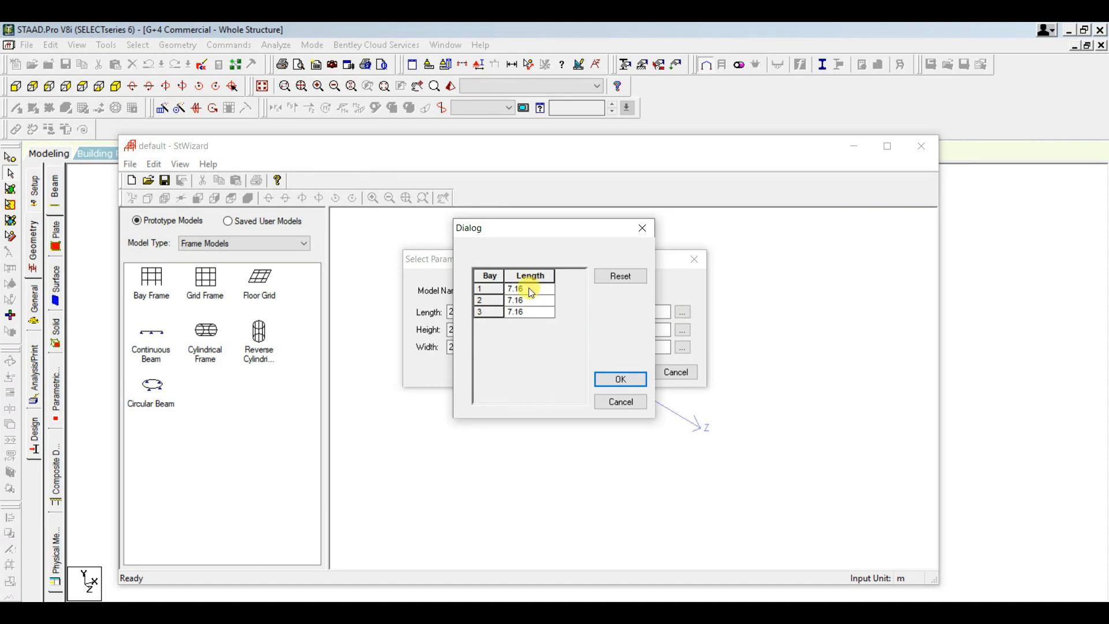
click(612, 379)
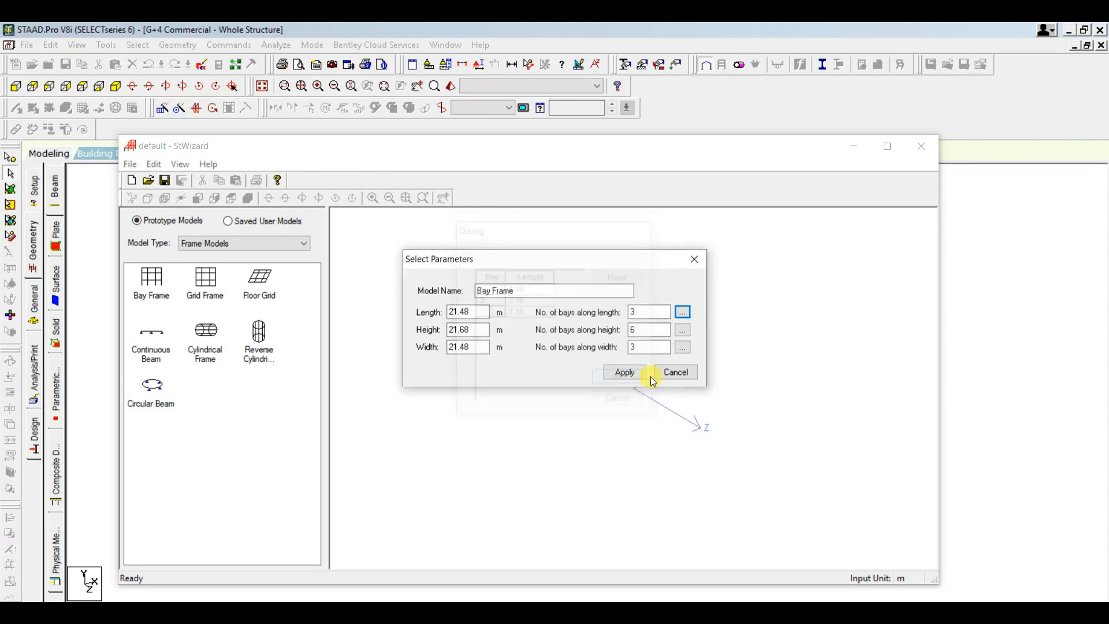
click(684, 331)
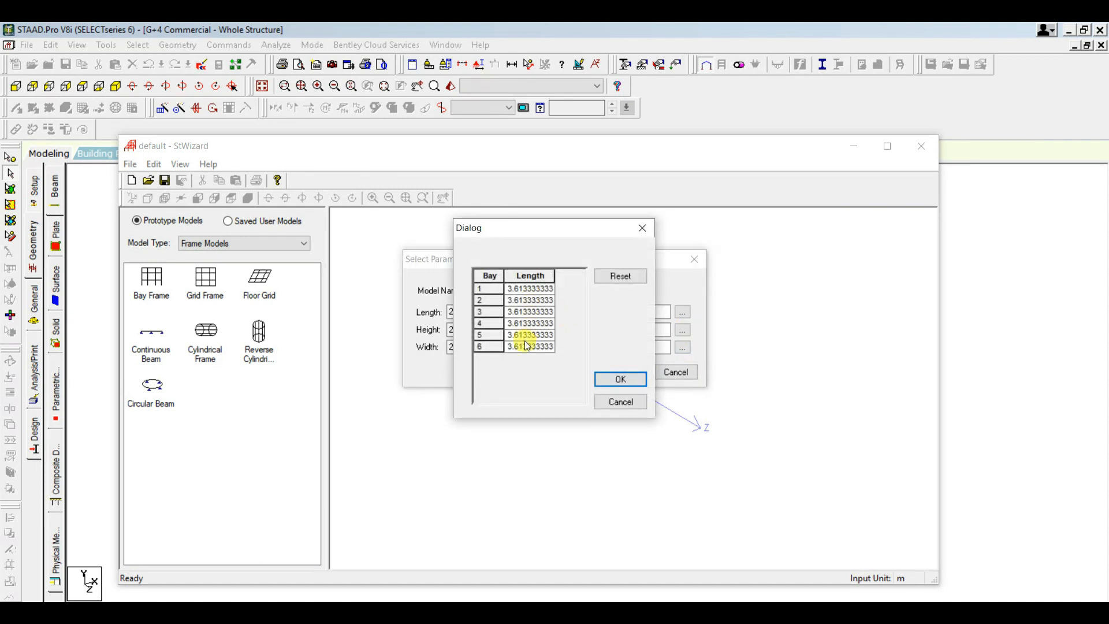
click(522, 294)
text(4)
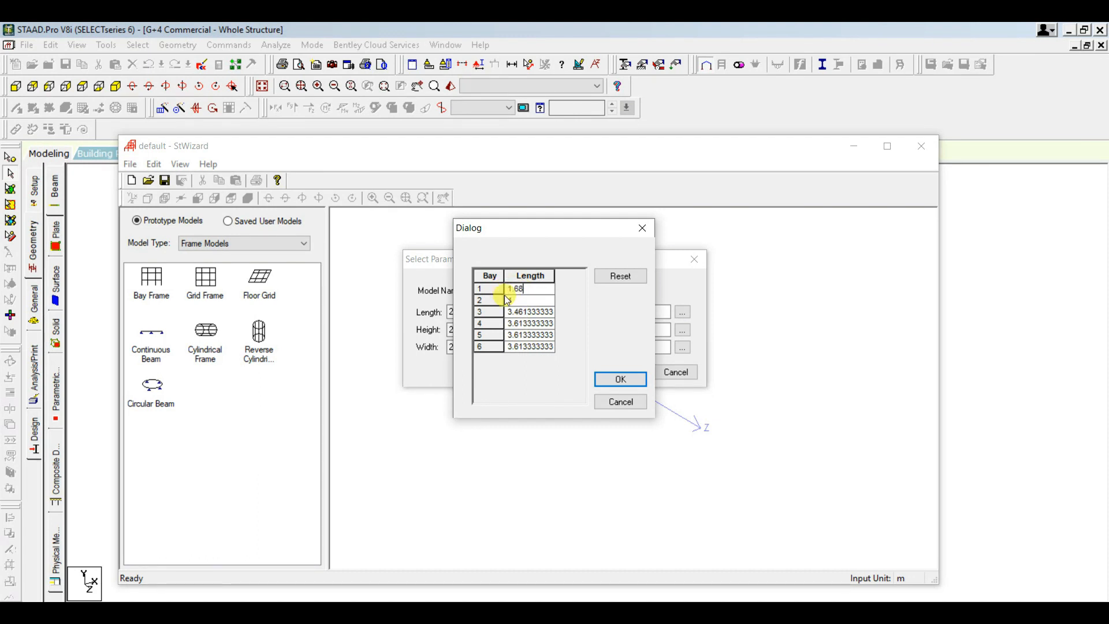
click(519, 310)
click(624, 379)
Step: Generate the bay frame and merge it into the STAAD.Pro model at an X, Y, Z offset of 0, 0, 0
click(629, 375)
click(935, 93)
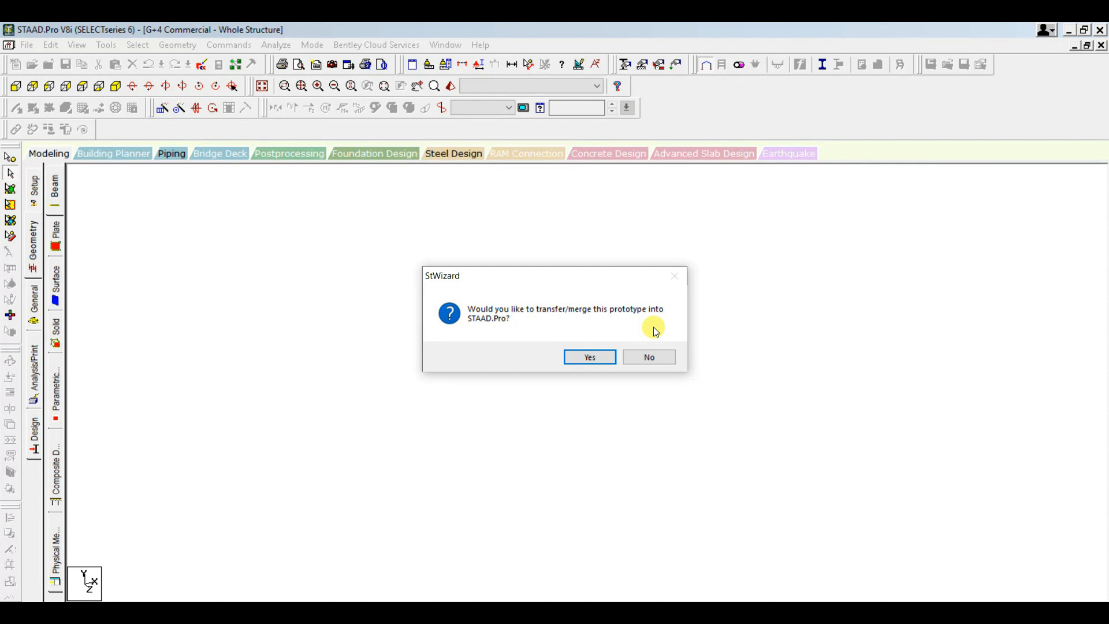
click(589, 359)
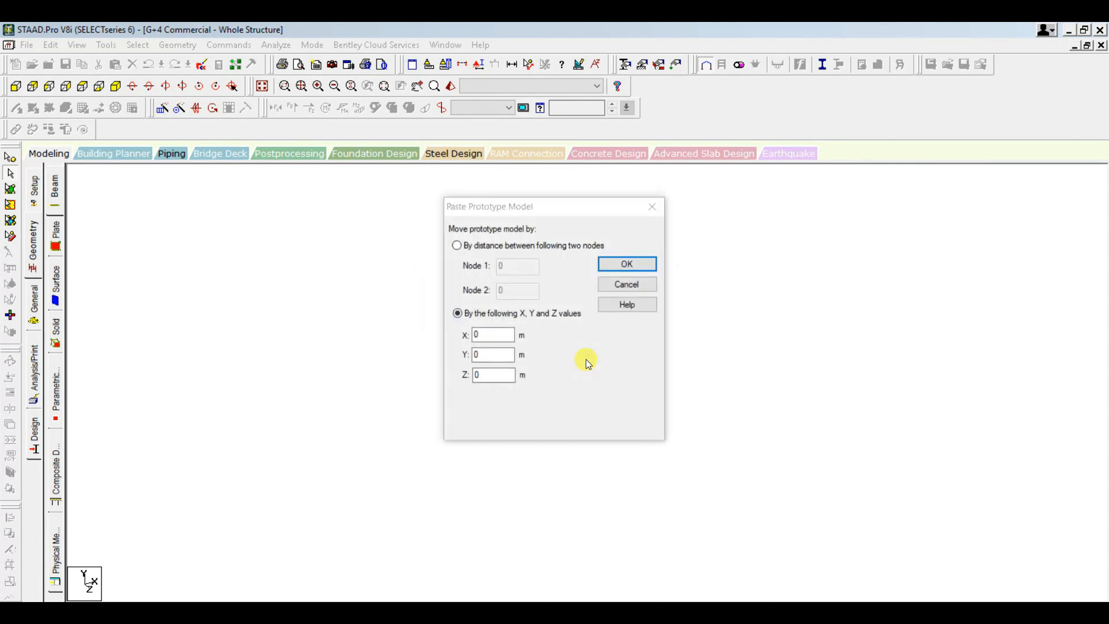
click(628, 264)
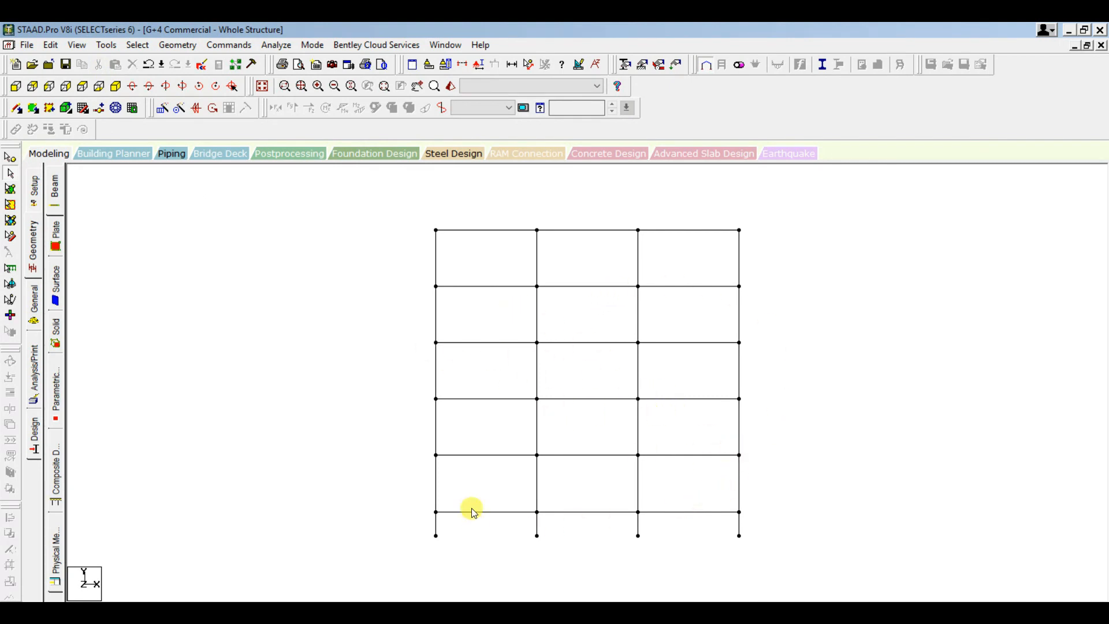
Step: Isolate the second beam level from the base with the columns below it, and show it in isometric view
middle_drag(383, 386, 339, 330)
drag(339, 330, 688, 372)
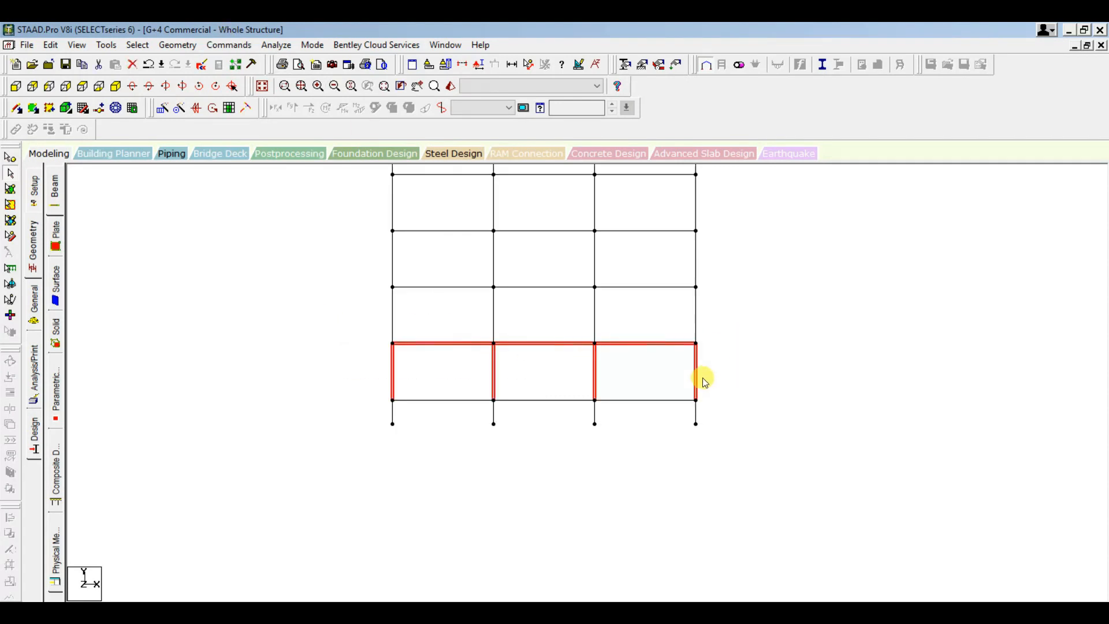
key(alt+v)
key(Down)
key(Down)
key(Return)
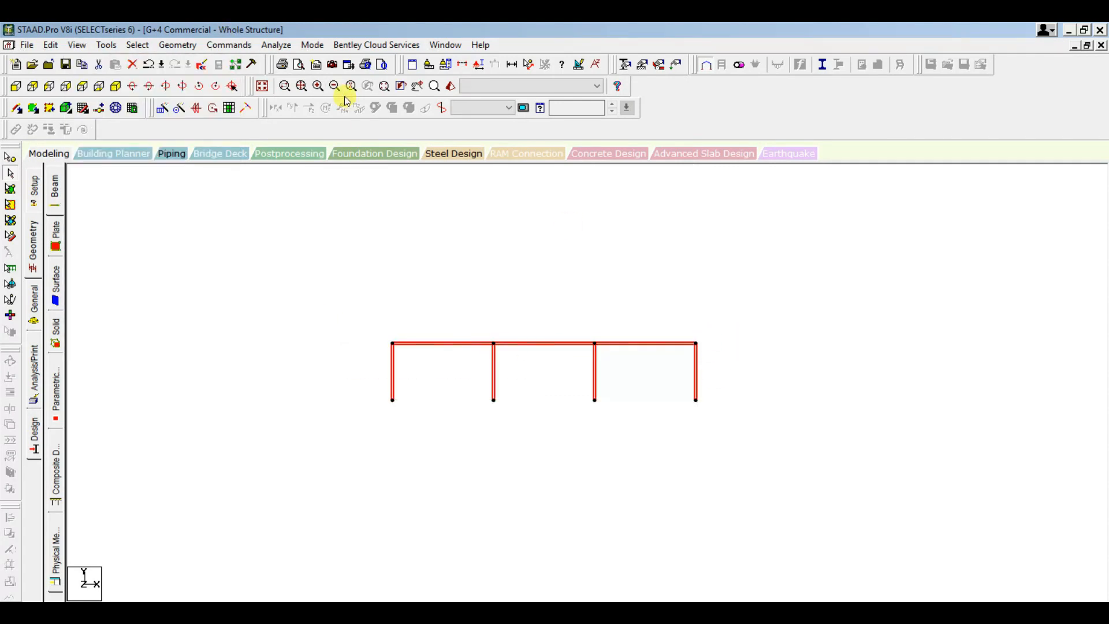
click(123, 88)
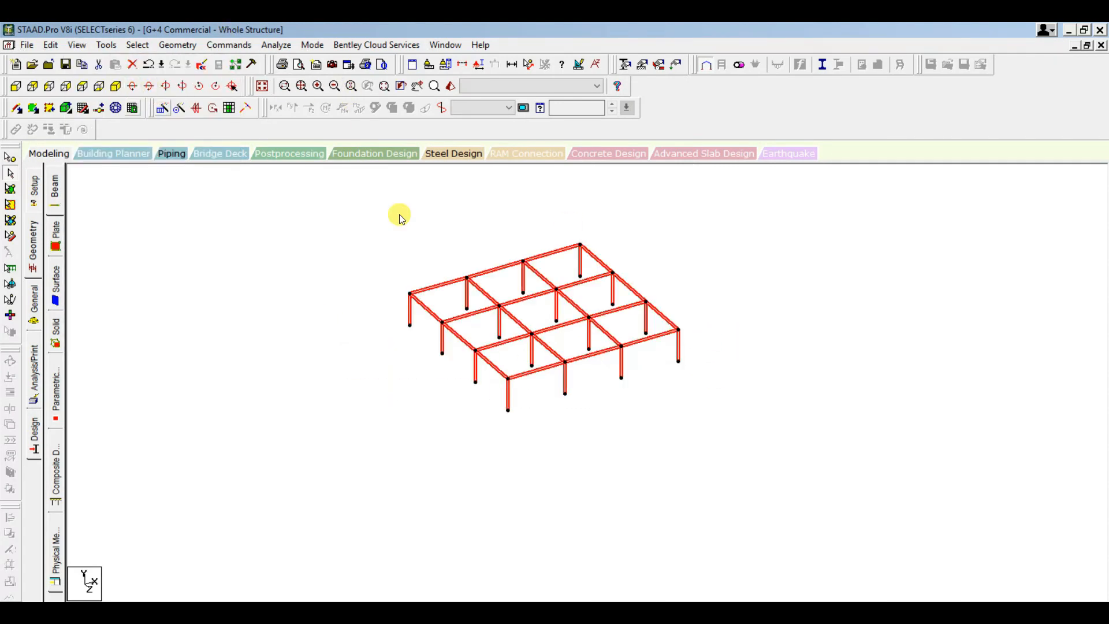
click(768, 315)
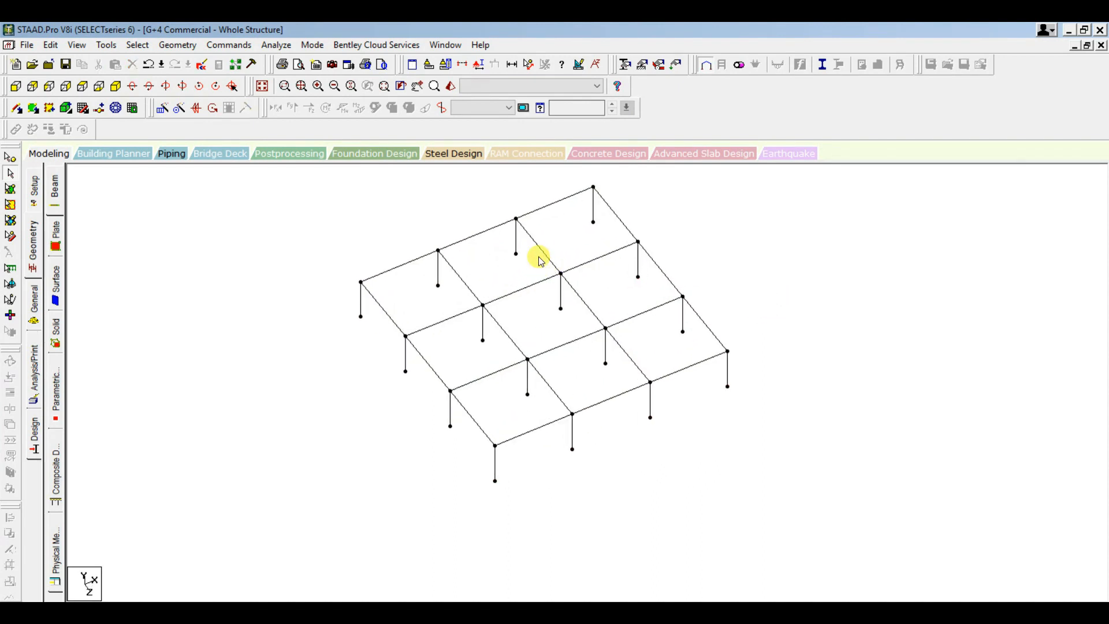
Step: Switch to AutoCAD and examine the secondary beam positions within the floor plan's bays
scroll(535, 251, up, 2)
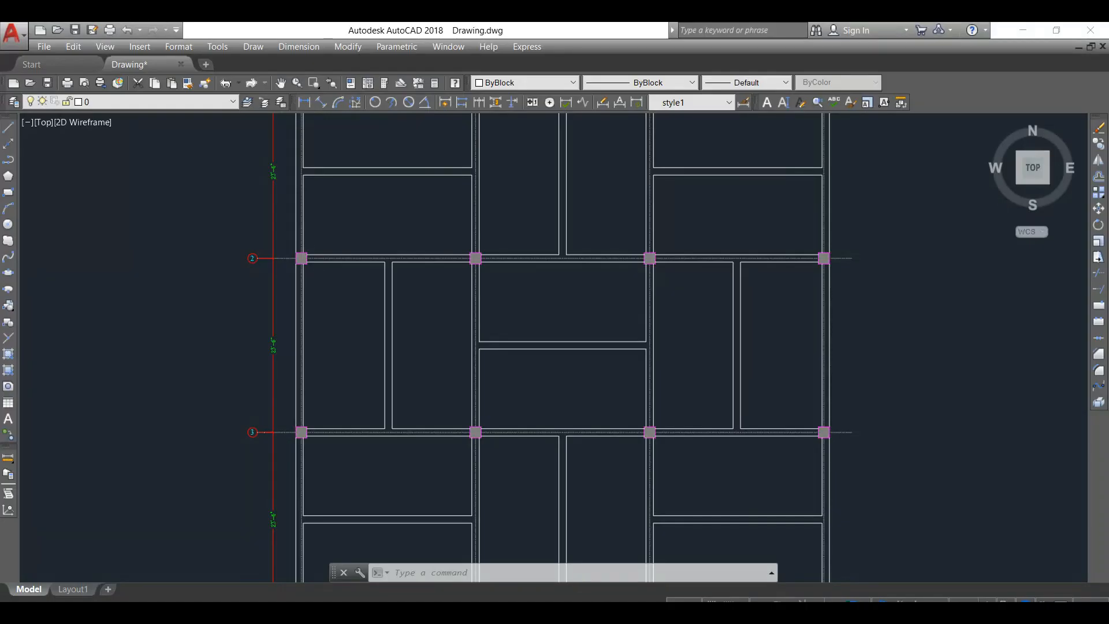
scroll(419, 270, down, 5)
scroll(411, 248, up, 5)
middle_drag(385, 209, 370, 251)
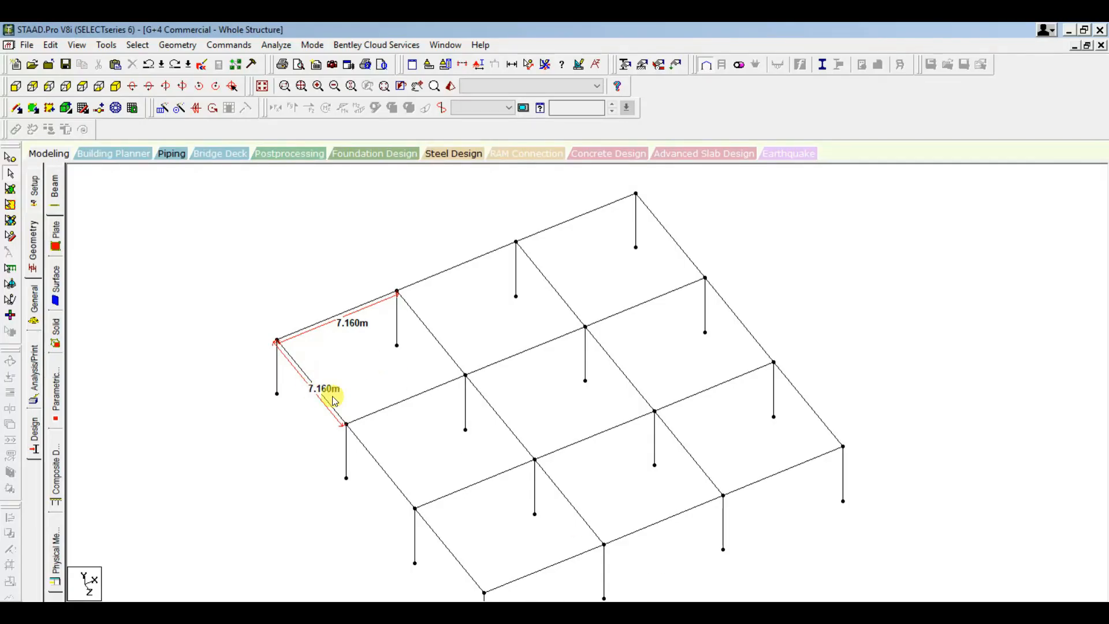
Step: Copy the long-side beam of the dimensioned corner bay by -3.58 m in Z as its secondary beam
click(426, 404)
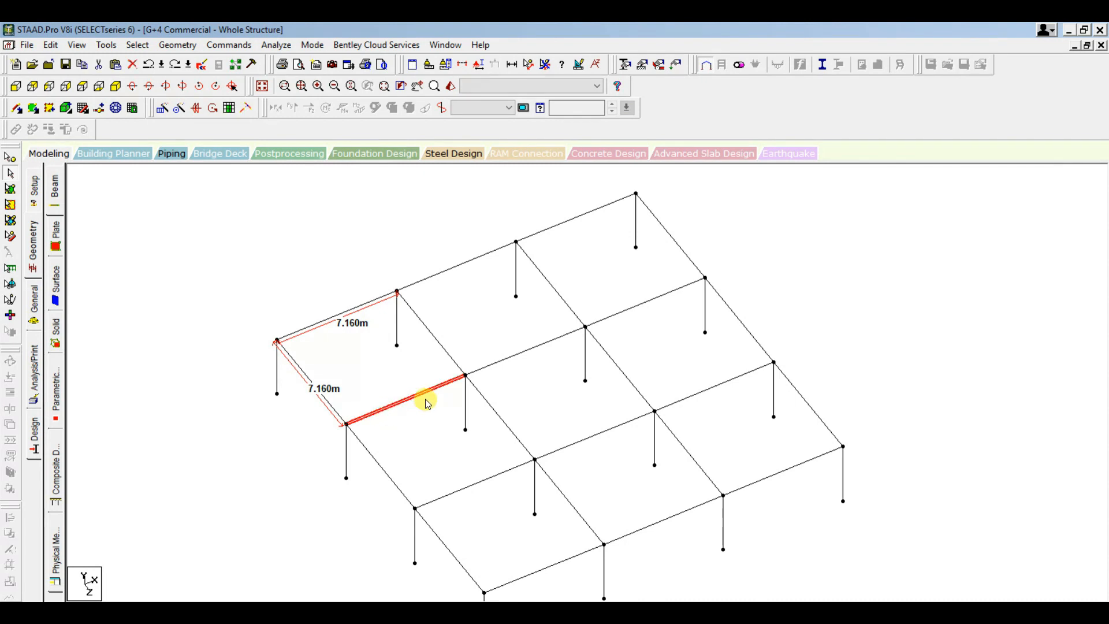
key(ctrl+v)
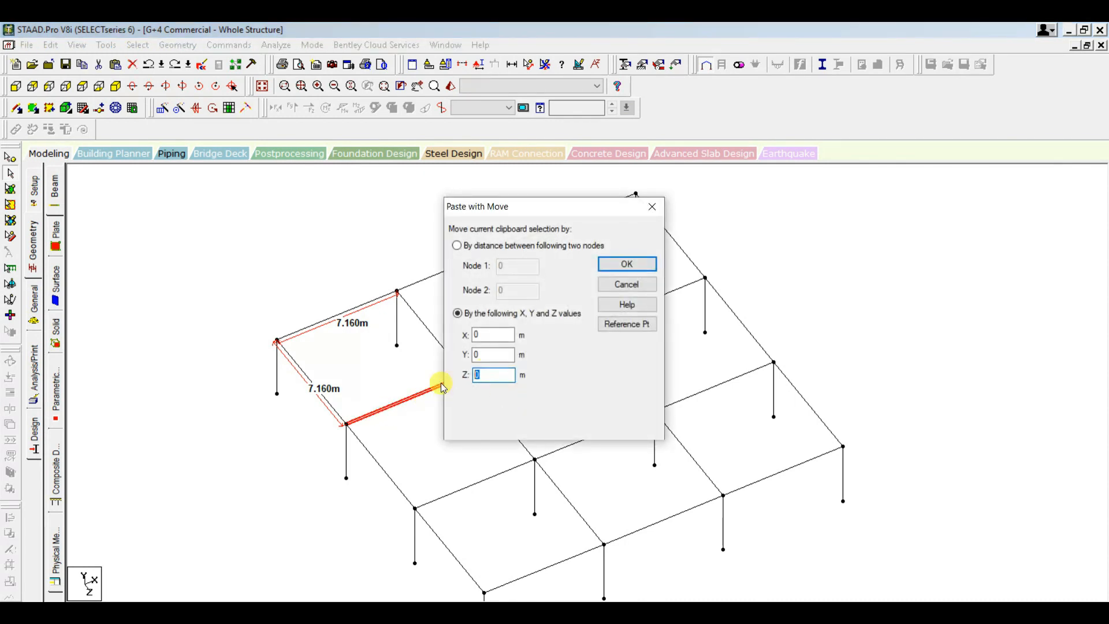
text(-3.58)
key(Return)
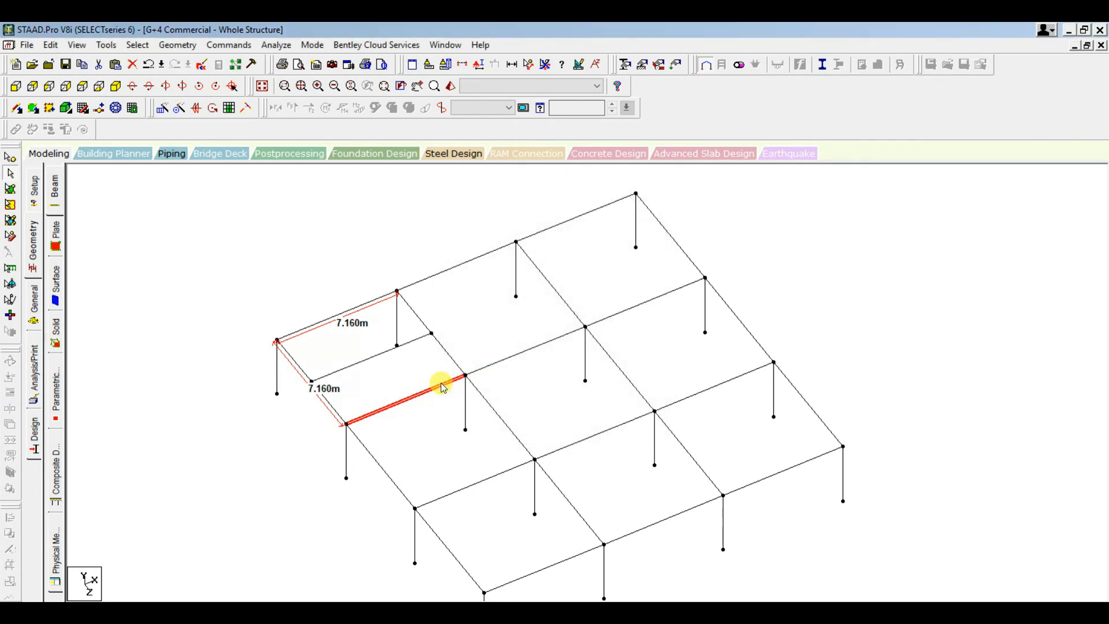
Step: Copy the cross beam between the second and third bays of the rear row by -3.58 m in X
key(ctrl+v)
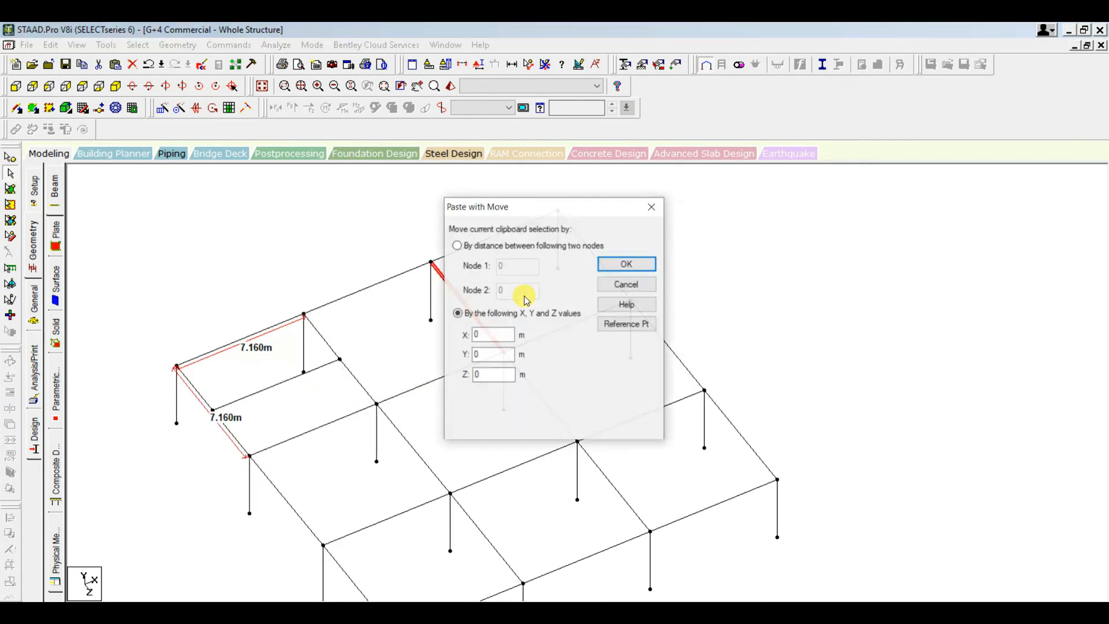
text(-3.58)
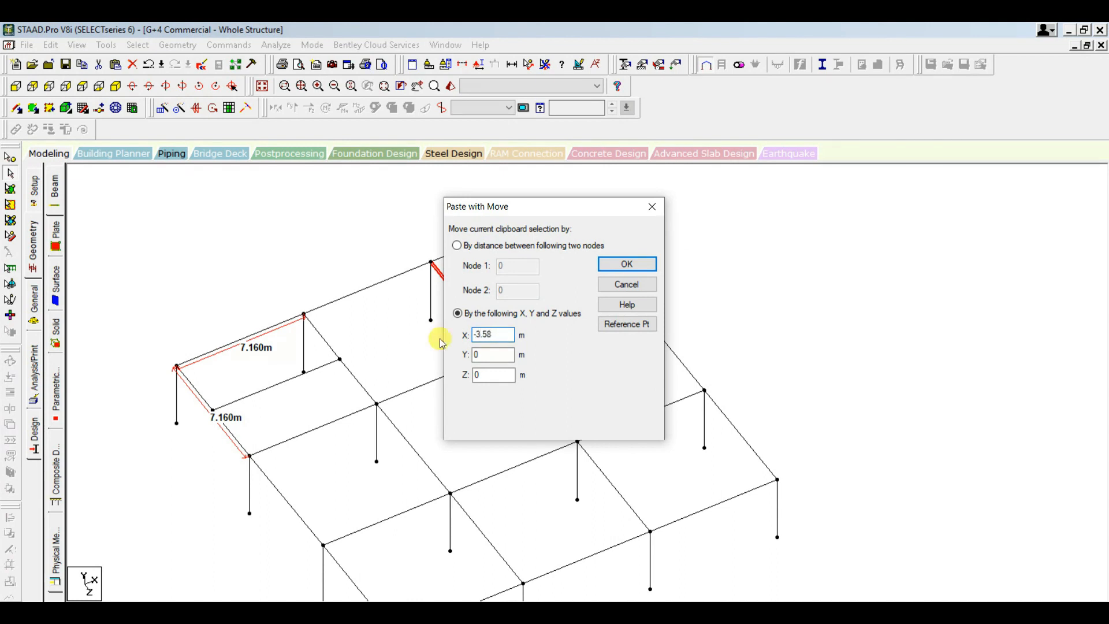
key(Return)
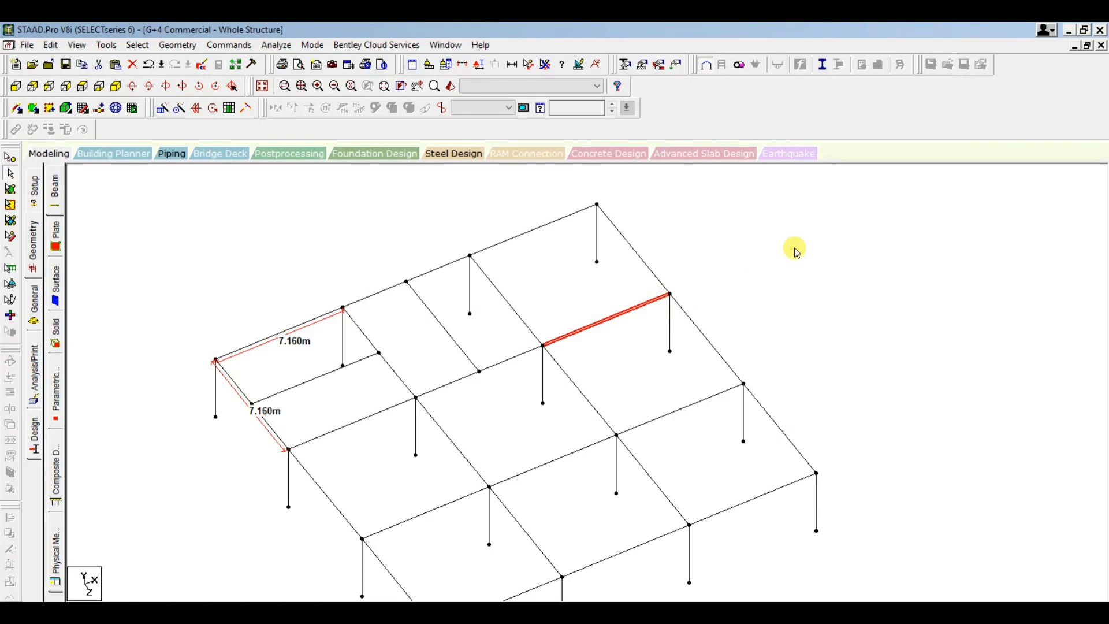
Step: Paste a copy of the third rear bay's front beam with a negative Z offset as that bay's secondary beam
key(ctrl+v)
double_click(507, 375)
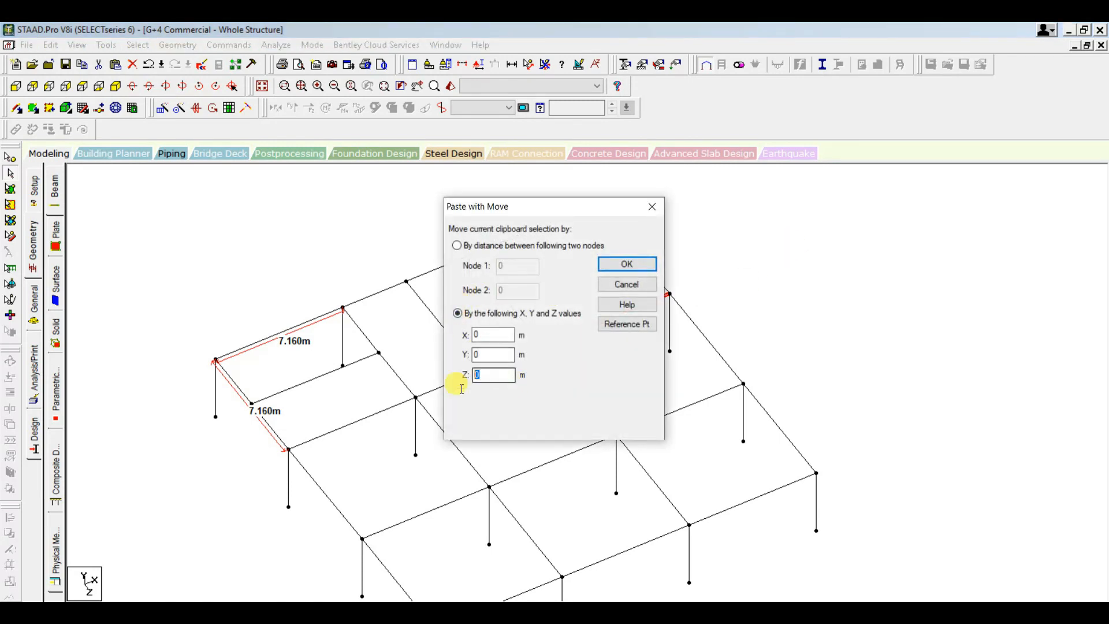
text(-)
key(Return)
scroll(797, 401, down, 3)
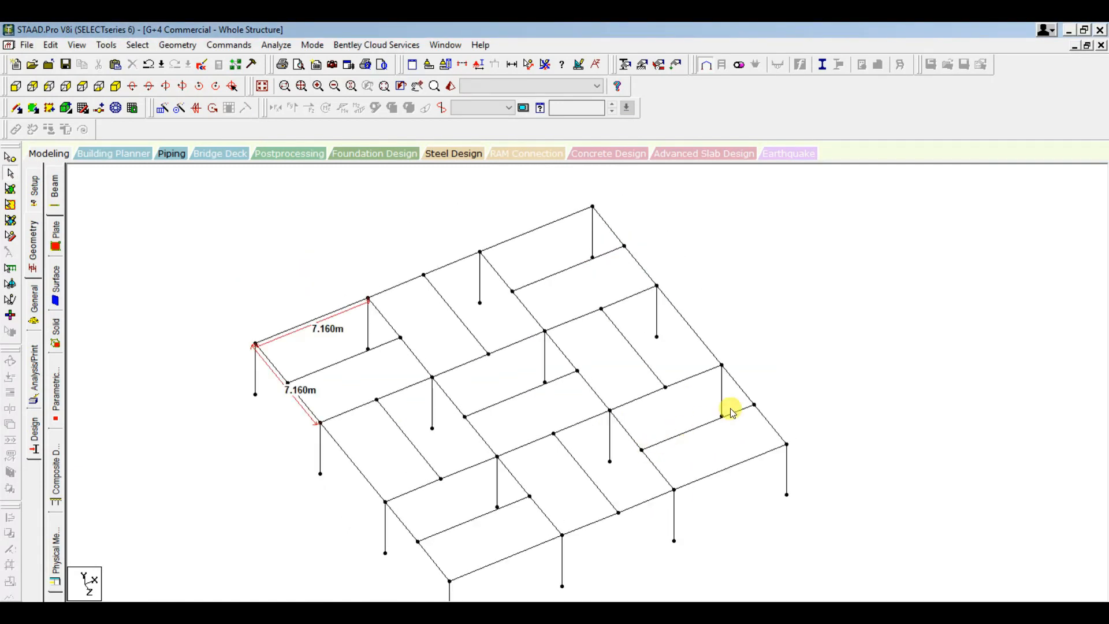
Step: Create a fixed support and assign it to all column base nodes, selected in the front view of the whole structure
key(Down)
click(546, 64)
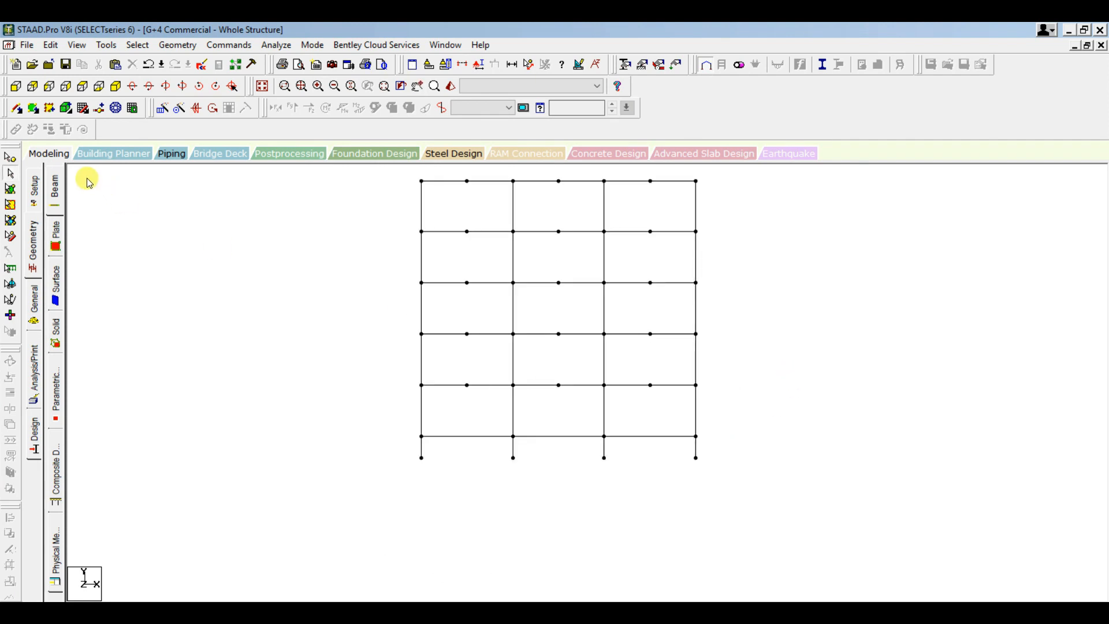
click(10, 157)
drag(759, 493, 347, 447)
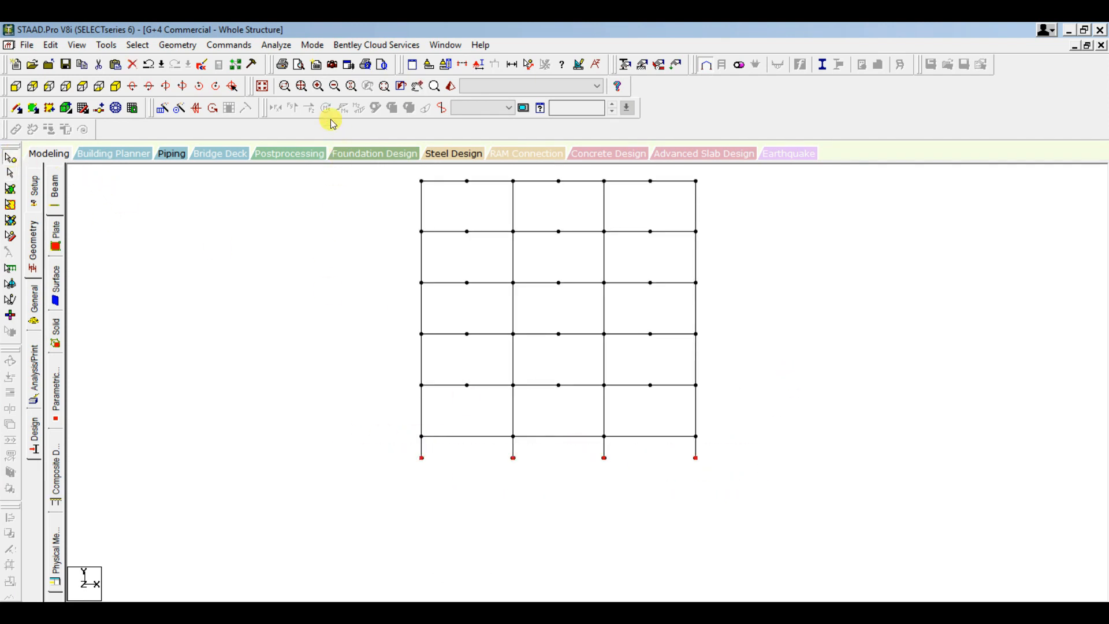
click(228, 44)
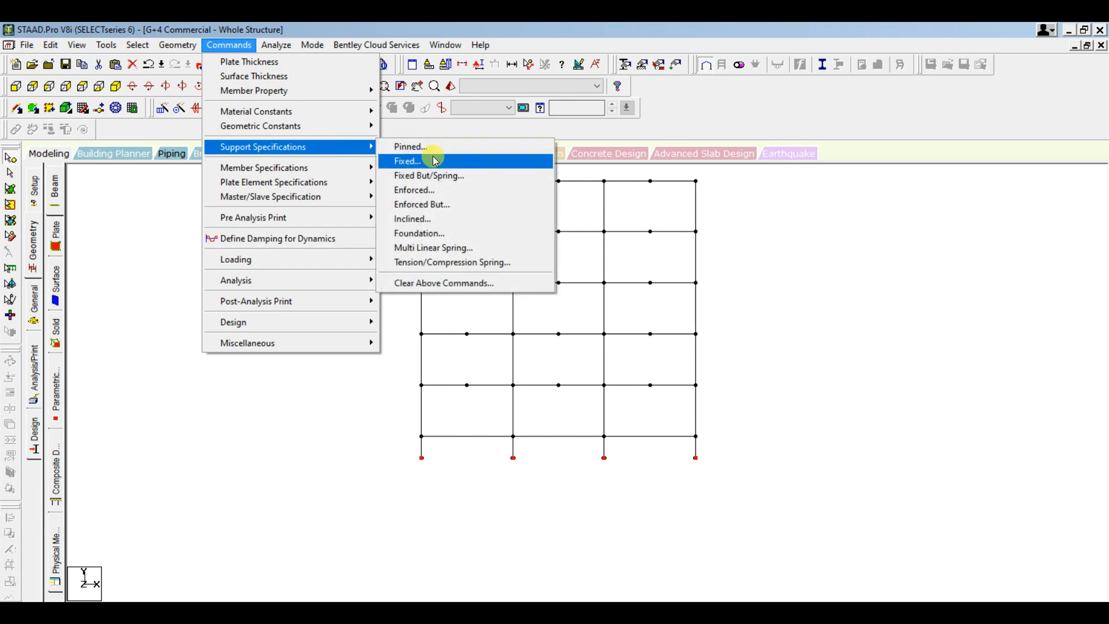
click(432, 161)
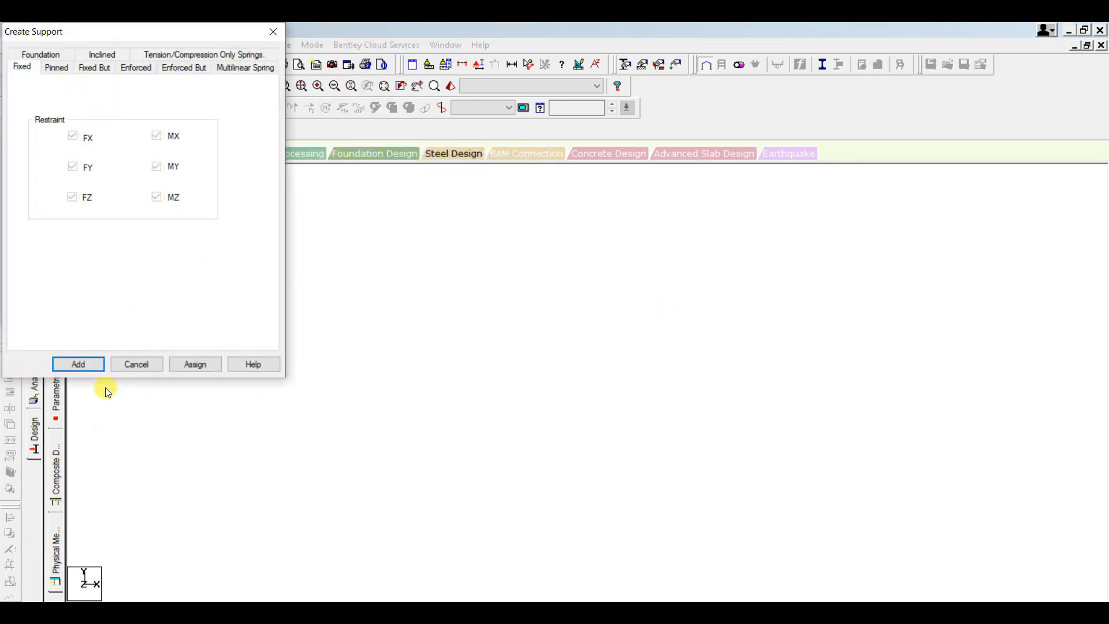
click(84, 364)
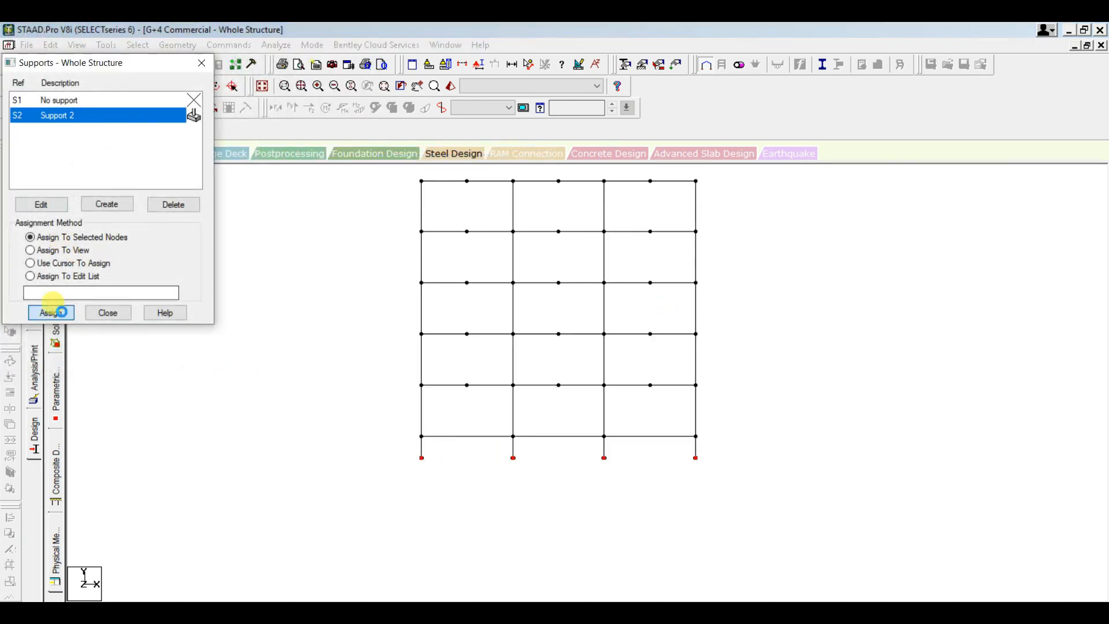
click(51, 313)
click(186, 230)
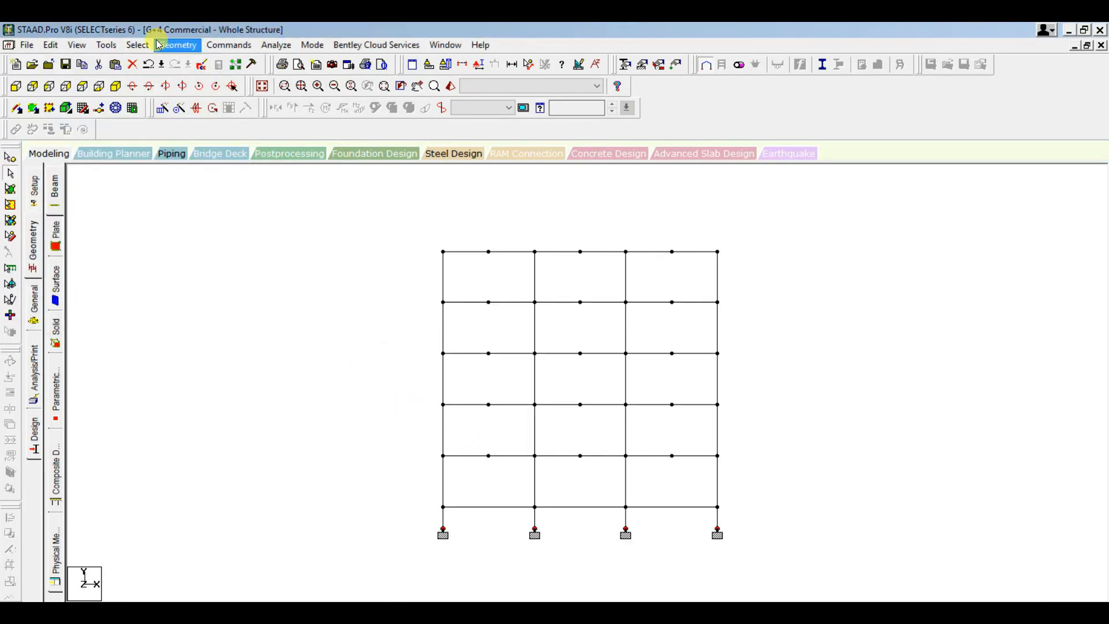
Step: Define a rectangular prismatic concrete section with YD 0.45 m and ZD 0.45 m
click(222, 45)
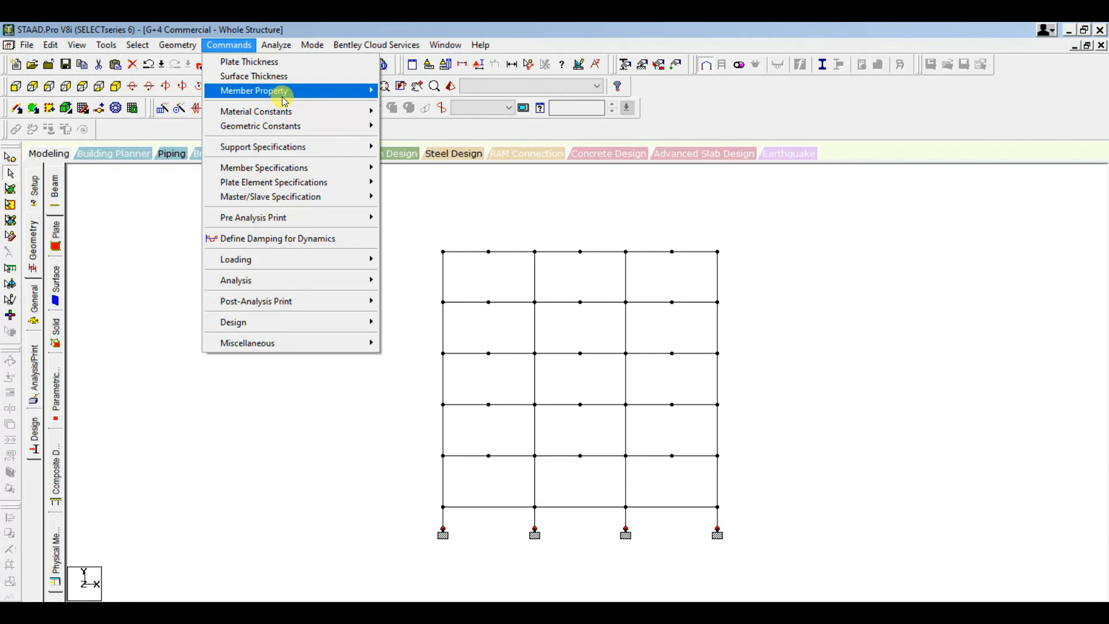
mouse_move(289, 91)
mouse_move(453, 104)
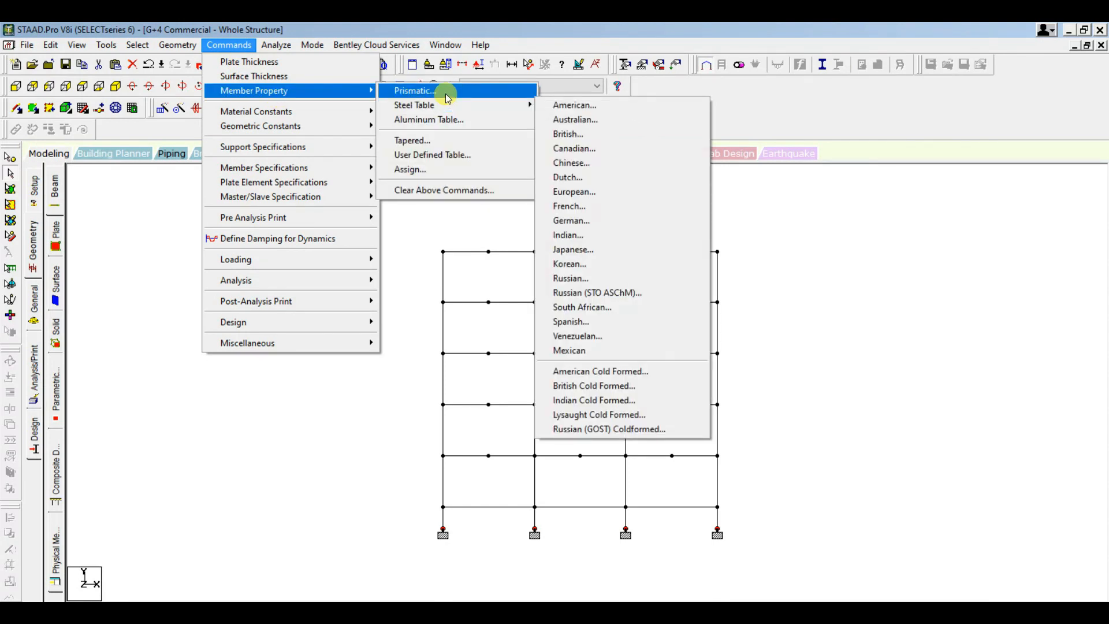
click(415, 90)
click(349, 212)
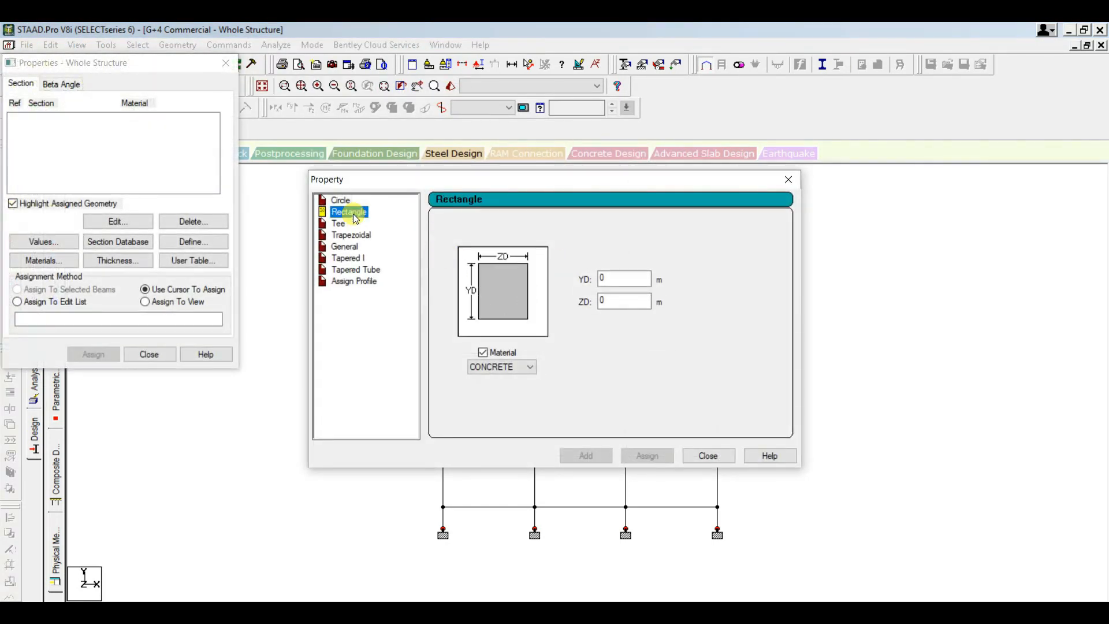
text(0.45)
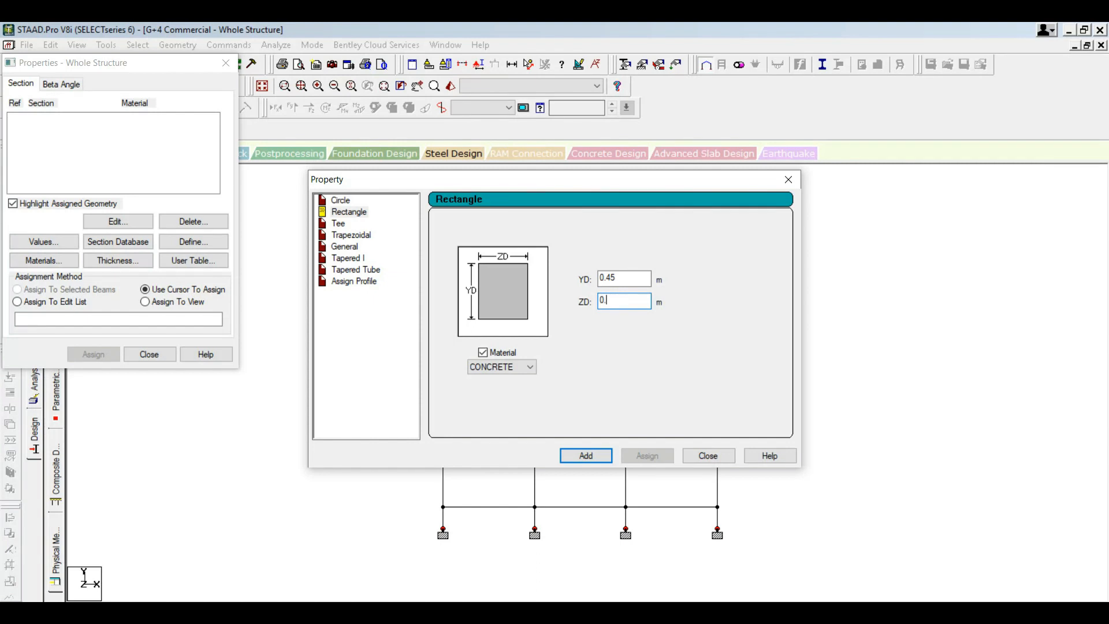
click(595, 455)
Step: Add two more rectangular concrete sections, YD 0.3 m by ZD 0.6 m and YD 0.2 m by ZD 0.6 m
double_click(624, 279)
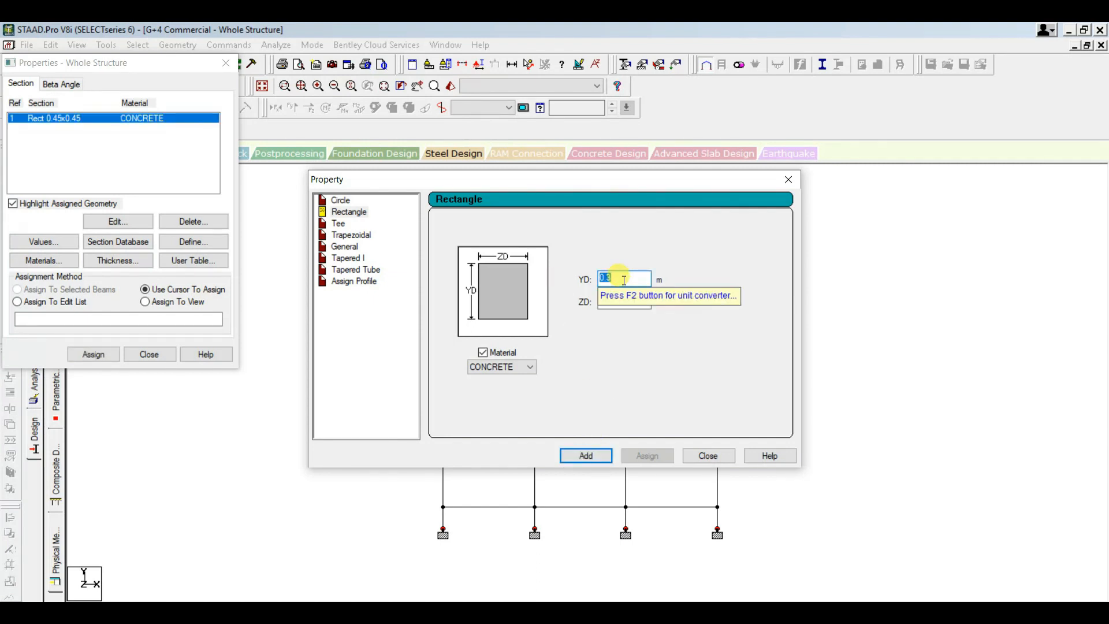
key(Tab)
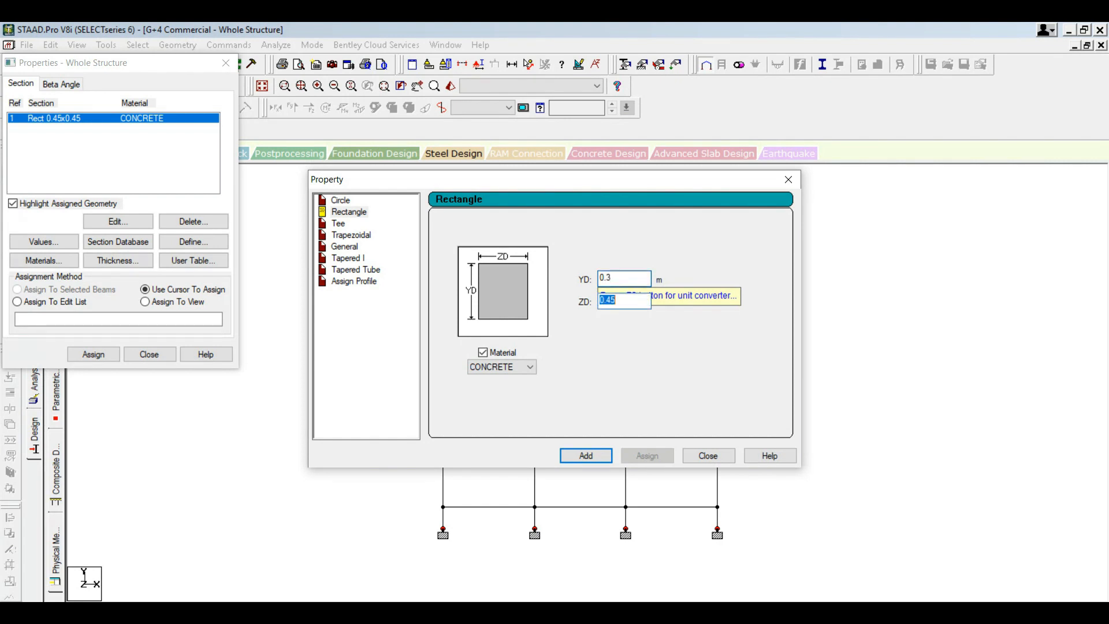
click(603, 454)
double_click(618, 279)
text(0.3)
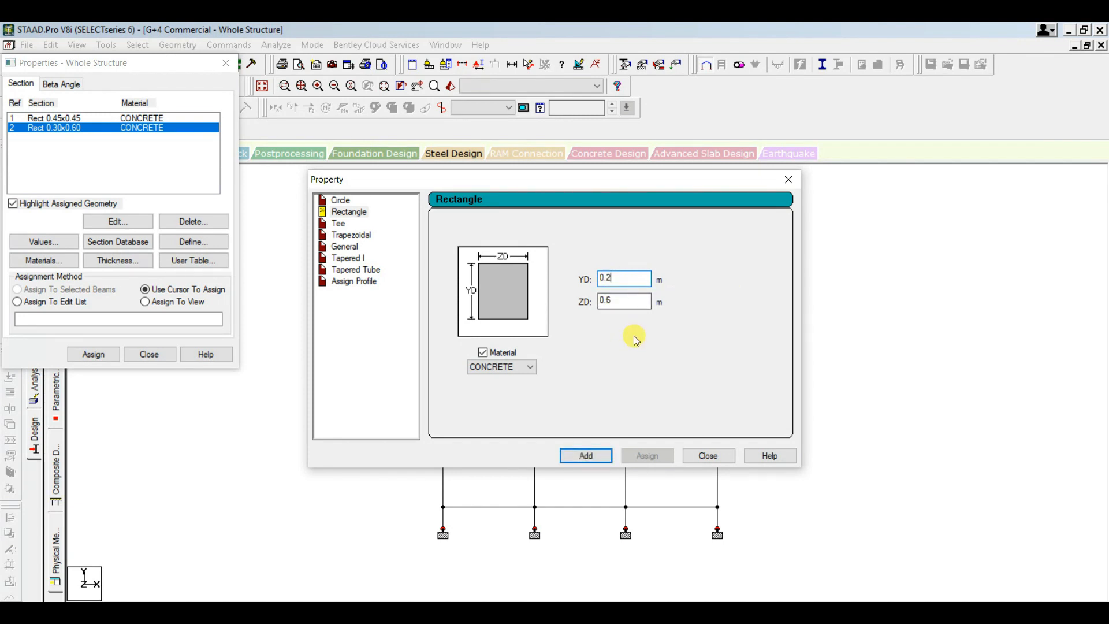
click(591, 466)
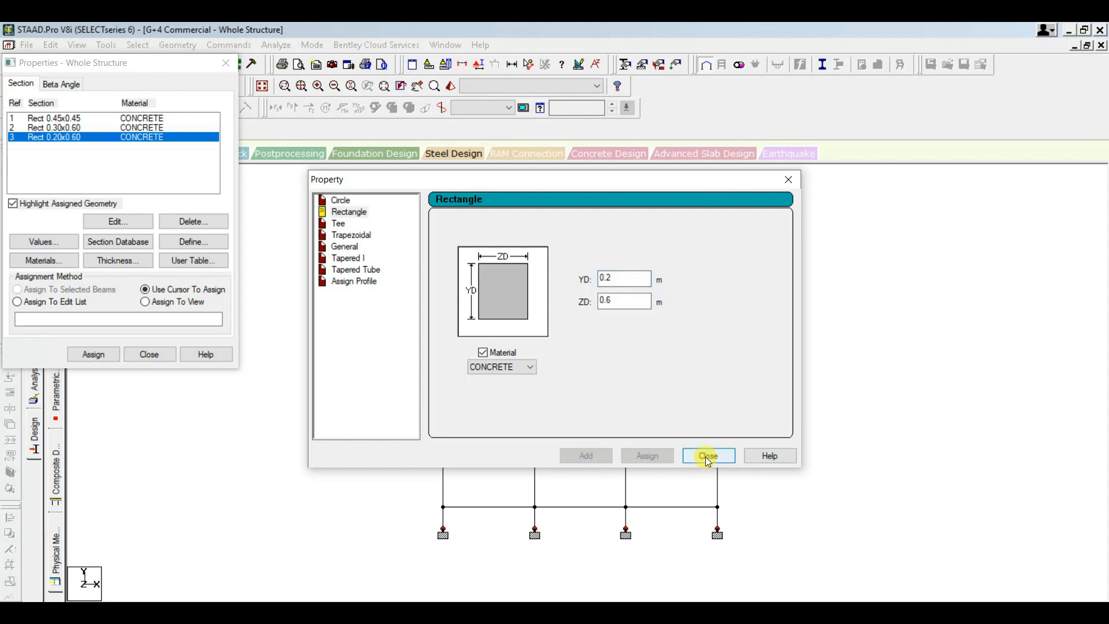
click(709, 456)
Step: Add a plate element thickness property with concrete as its material
click(897, 382)
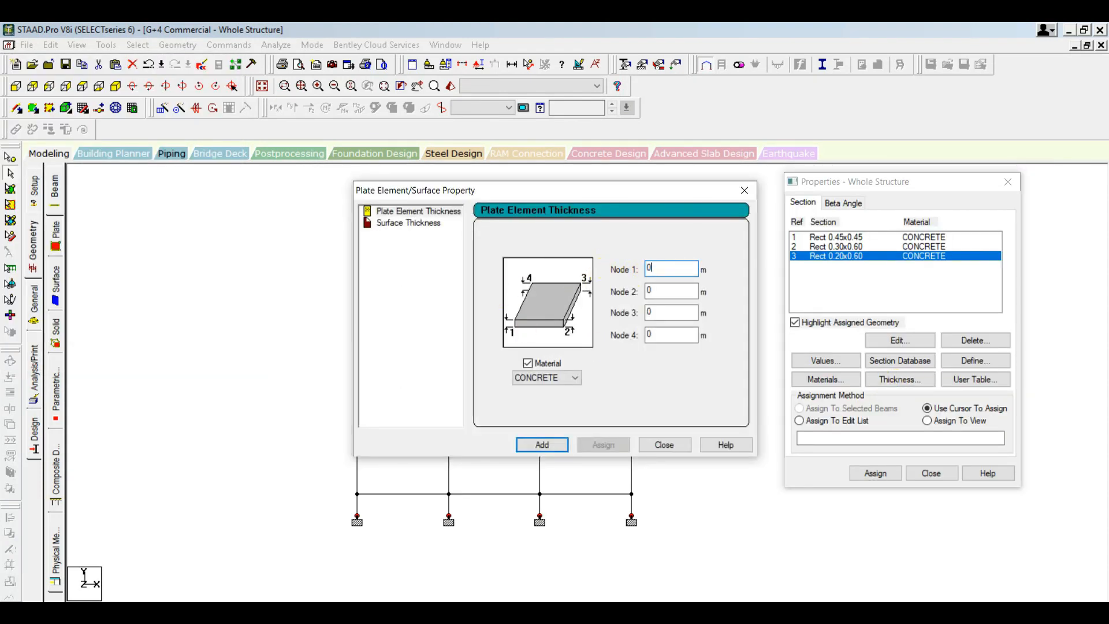
click(542, 445)
click(664, 444)
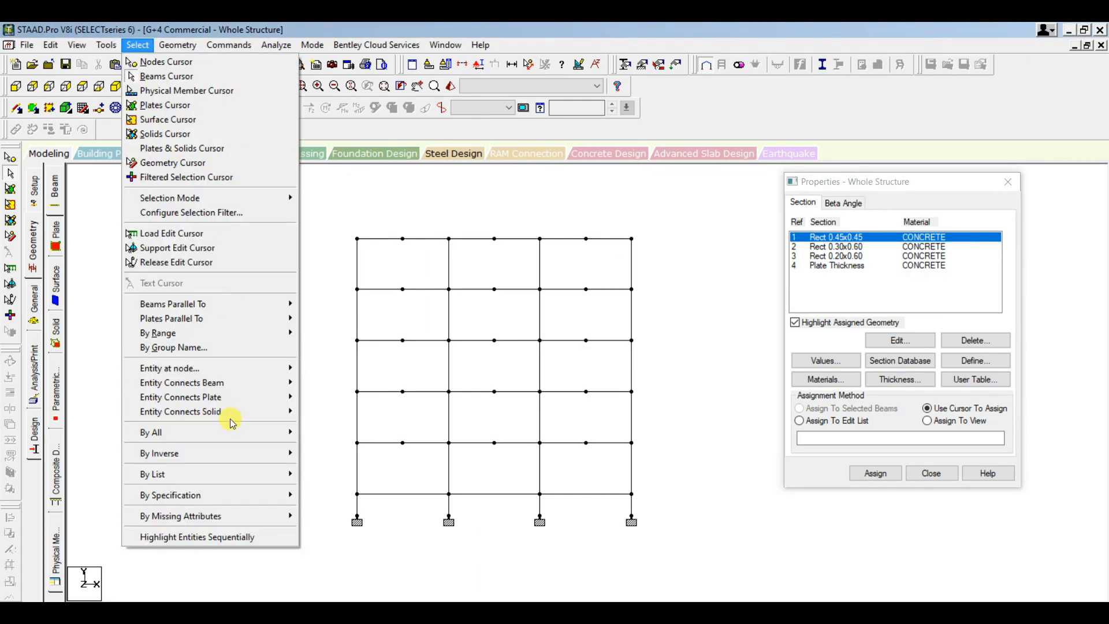
Step: Select all members parallel to Y and assign the Rect 0.45x0.45 section to these columns
mouse_move(222, 303)
click(316, 313)
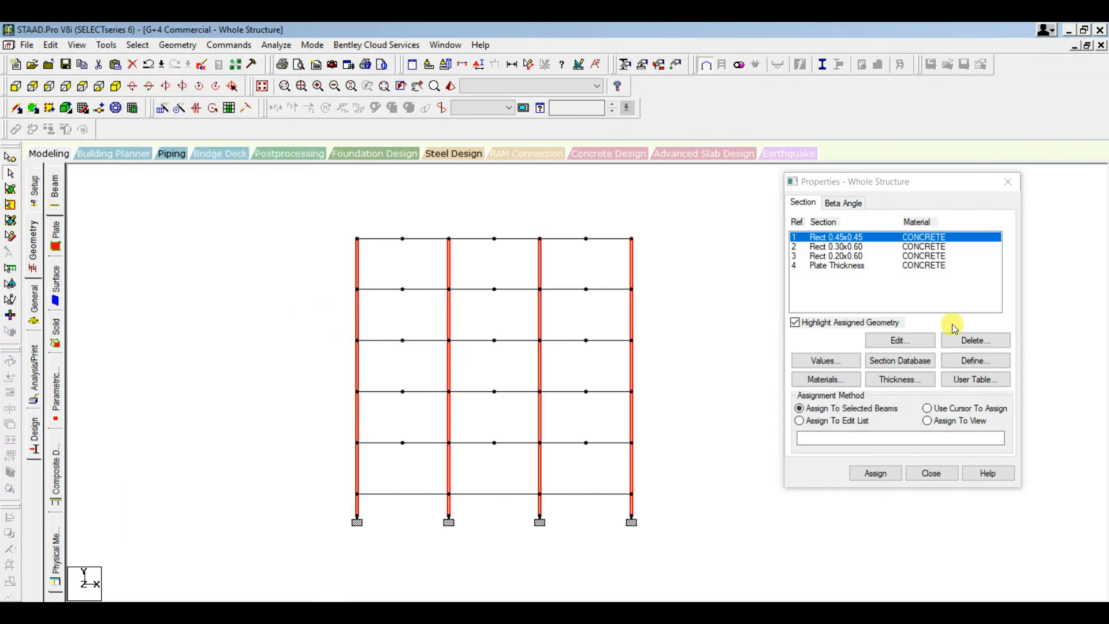
click(876, 473)
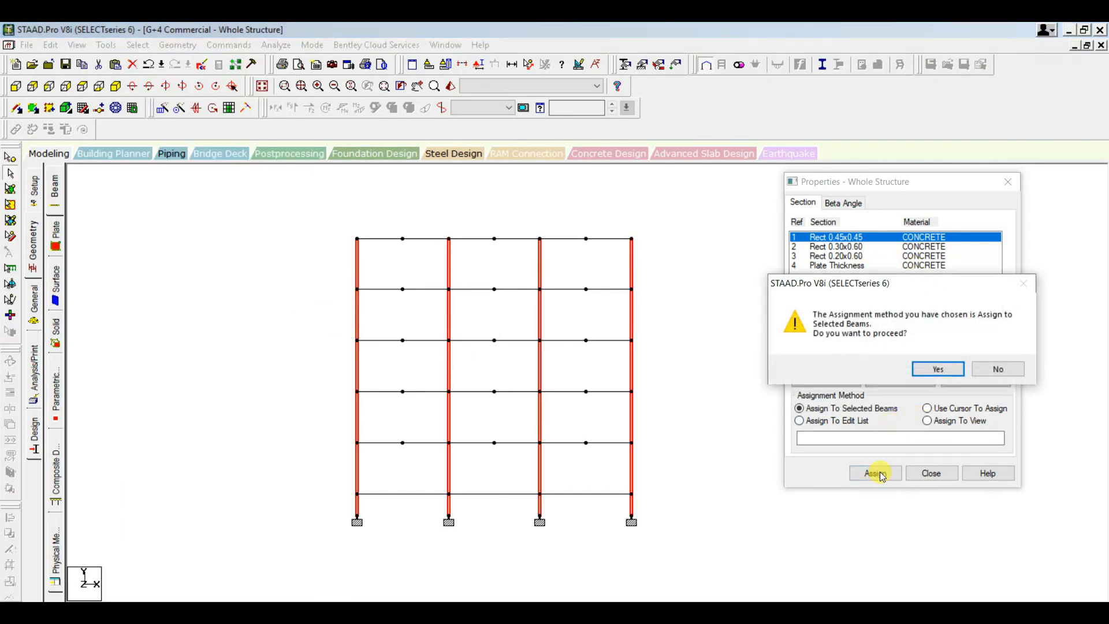
click(938, 368)
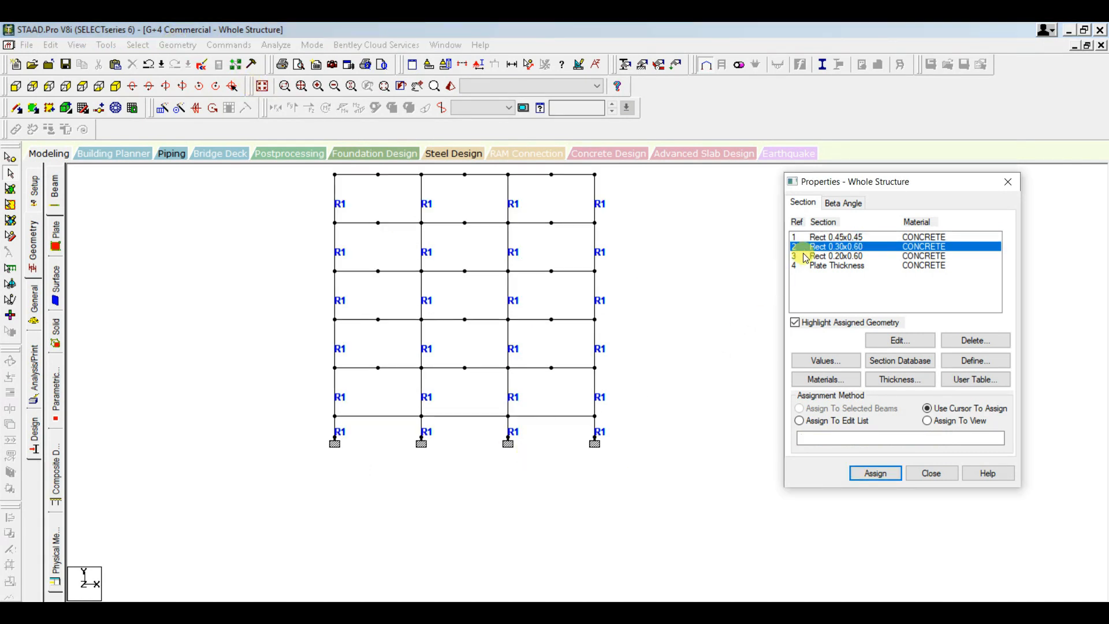
Step: Isolate the lowest beam level with its supported columns and show it in isometric view
drag(602, 469, 300, 413)
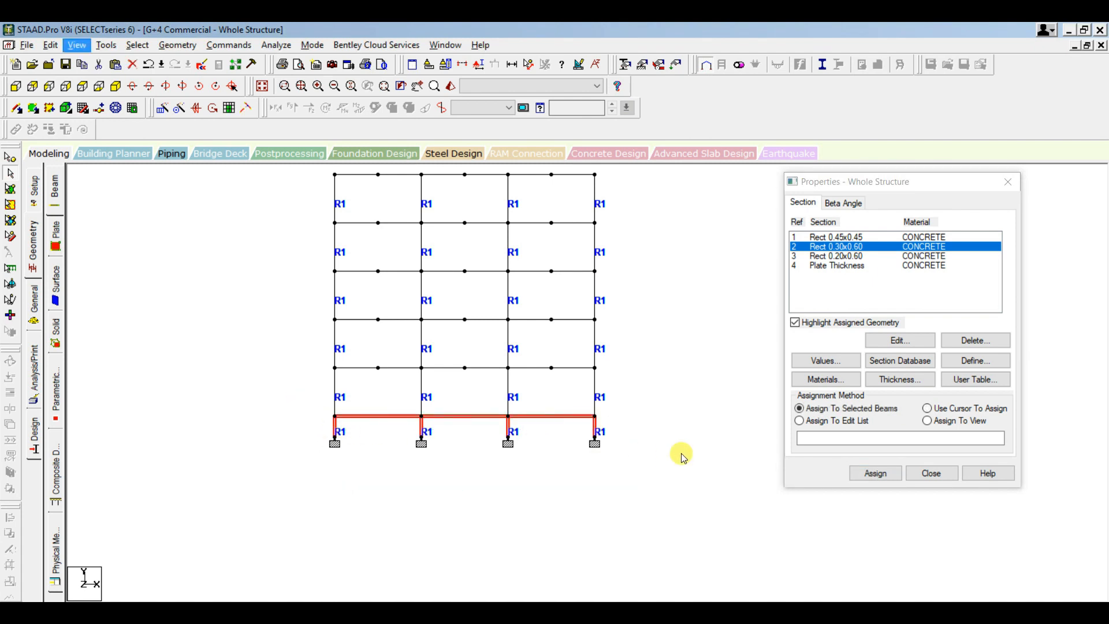
click(172, 68)
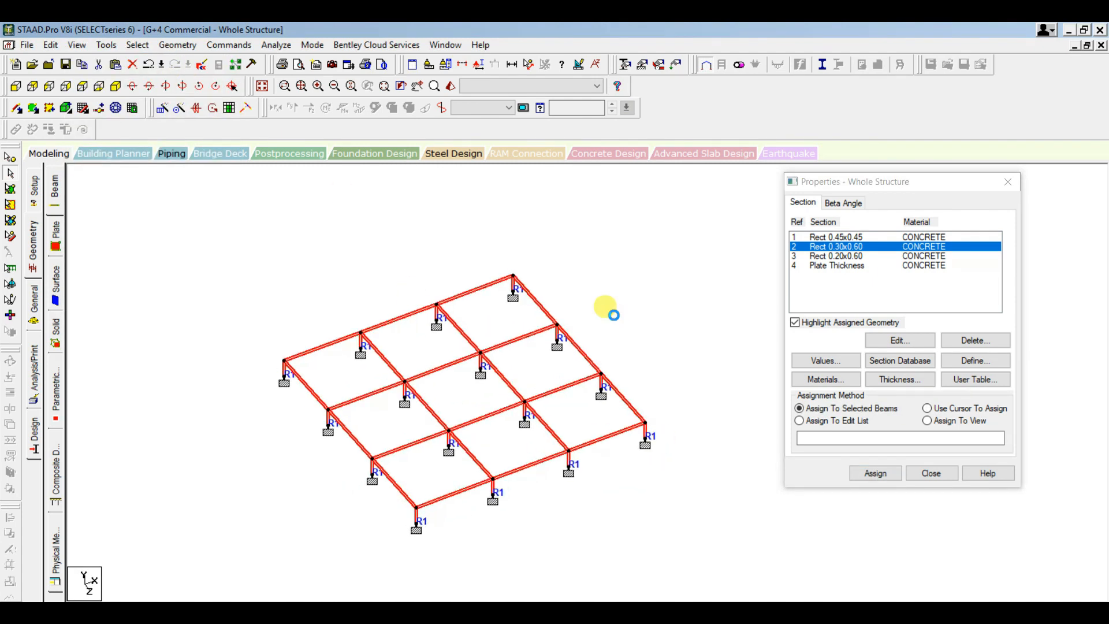
click(617, 305)
Step: Select the lowest level's beams parallel to X and Z and assign the Rect 0.30x0.60 section to them
click(177, 44)
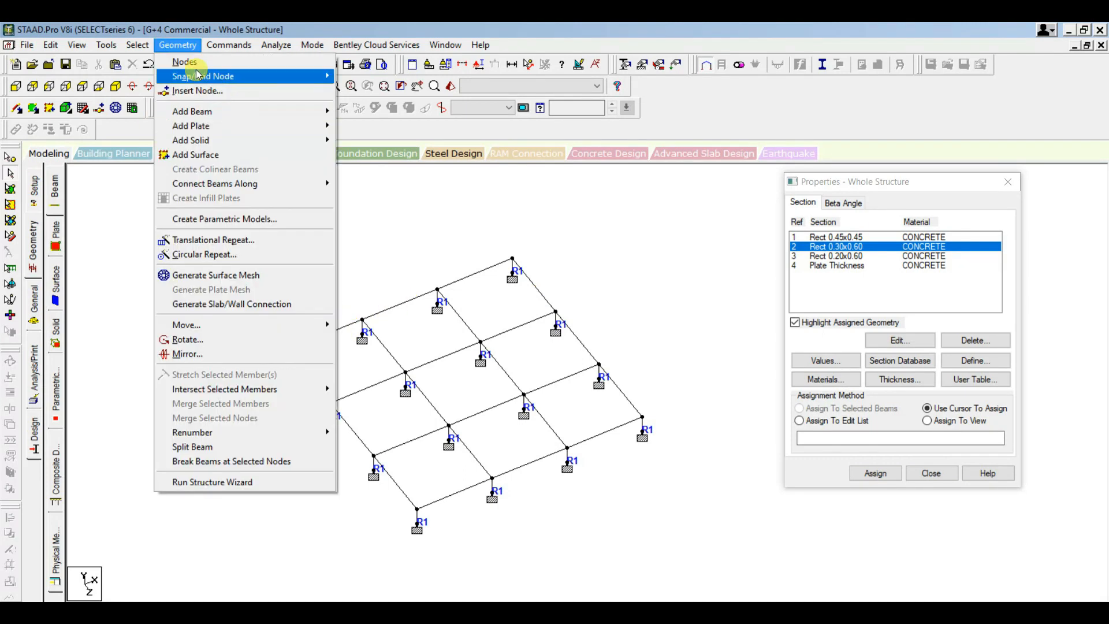
mouse_move(232, 303)
click(336, 305)
click(138, 45)
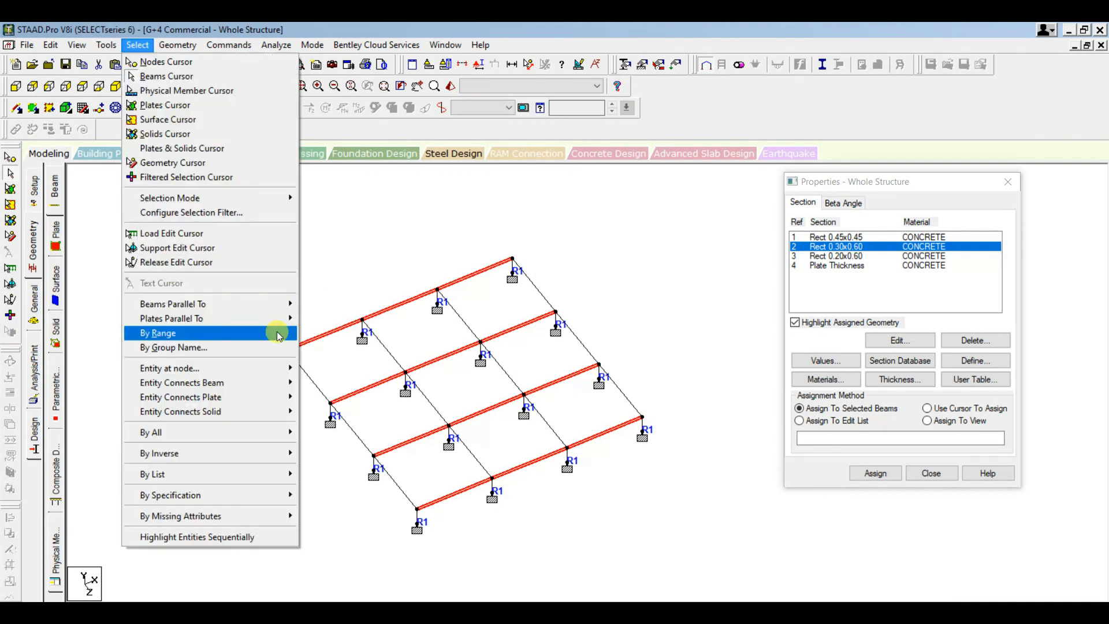
mouse_move(280, 304)
click(310, 318)
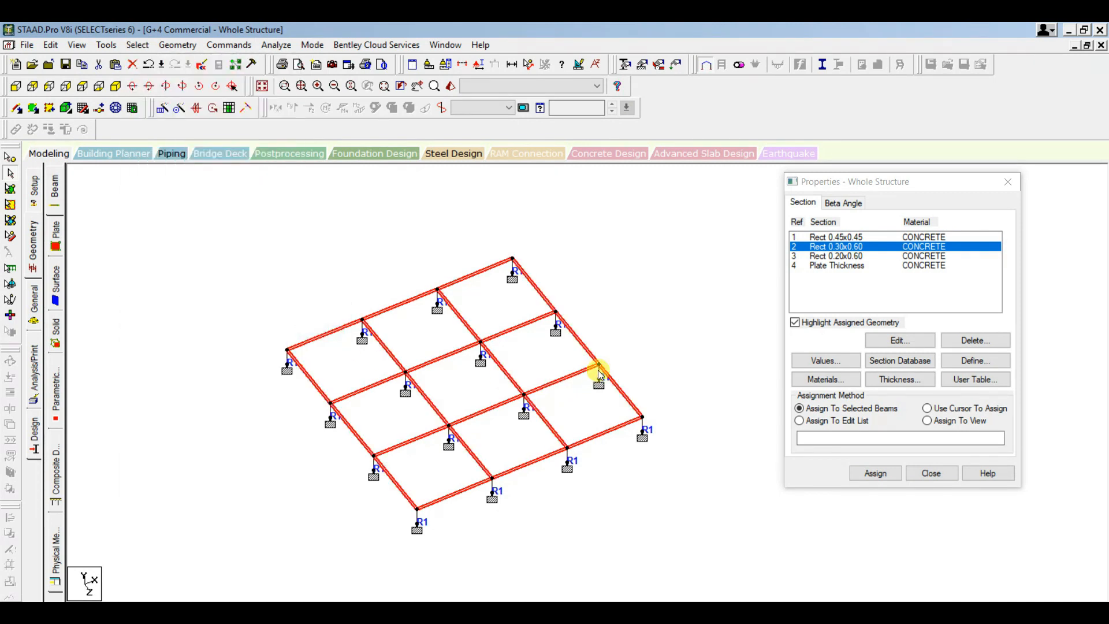
click(875, 473)
click(933, 370)
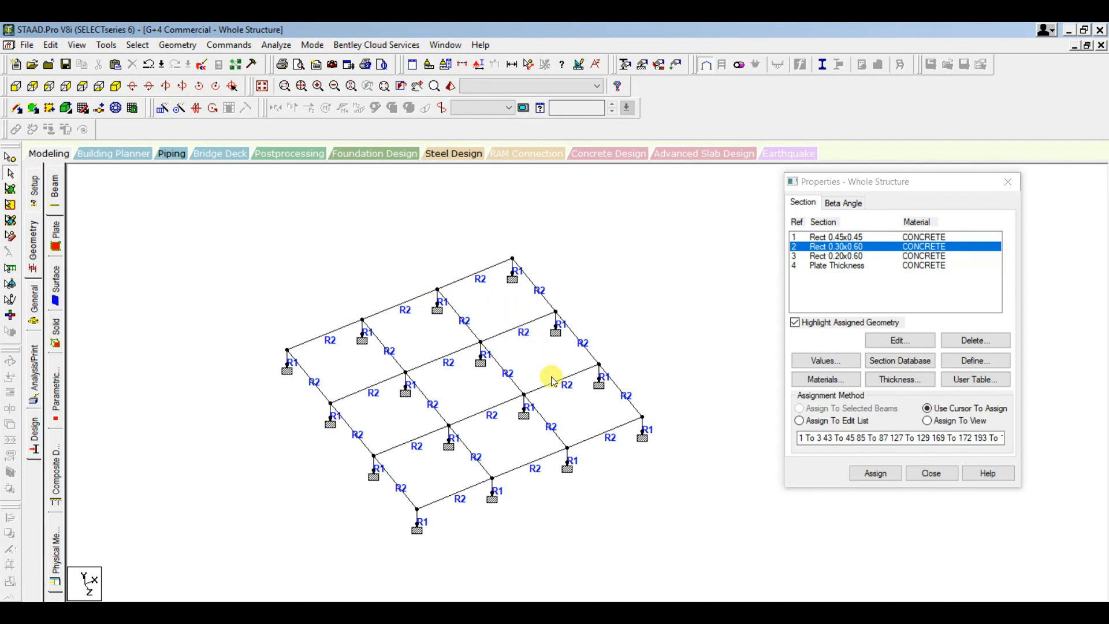
Step: Restore the whole structure in front view and isolate the second beam level from the base with the columns below it
click(262, 86)
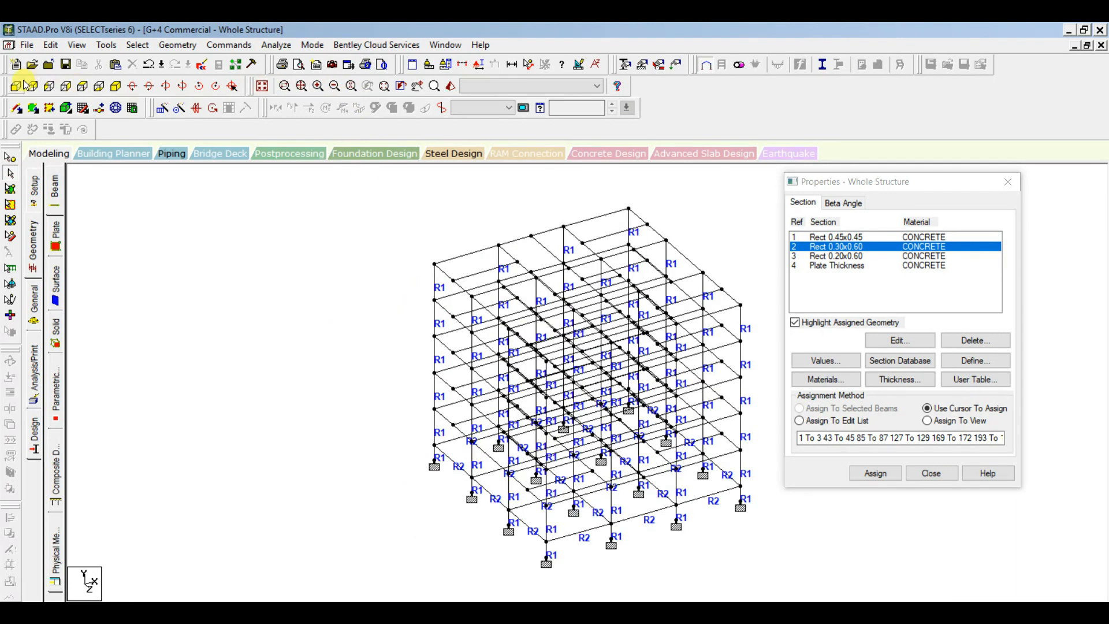
click(16, 86)
middle_drag(626, 458, 425, 423)
drag(211, 404, 571, 461)
click(77, 45)
click(134, 233)
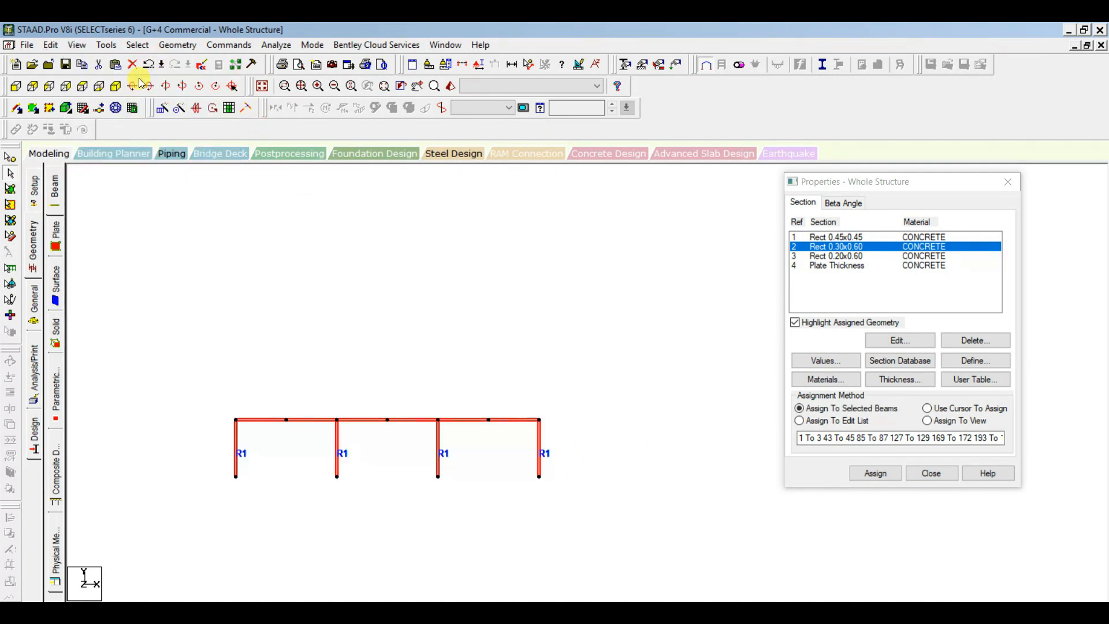
Step: Select the second level's main beams between columns in isometric view and assign the Rect 0.30x0.60 section to them
click(116, 86)
click(340, 327)
ctrl+click(383, 310)
ctrl+click(411, 294)
ctrl+click(463, 272)
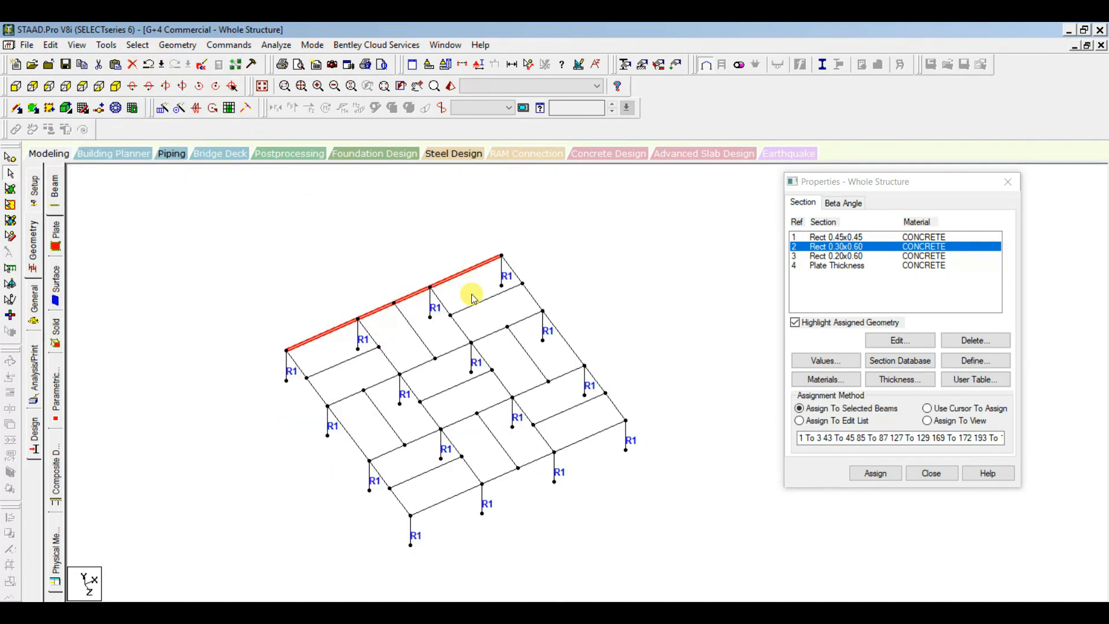
ctrl+click(532, 297)
click(878, 473)
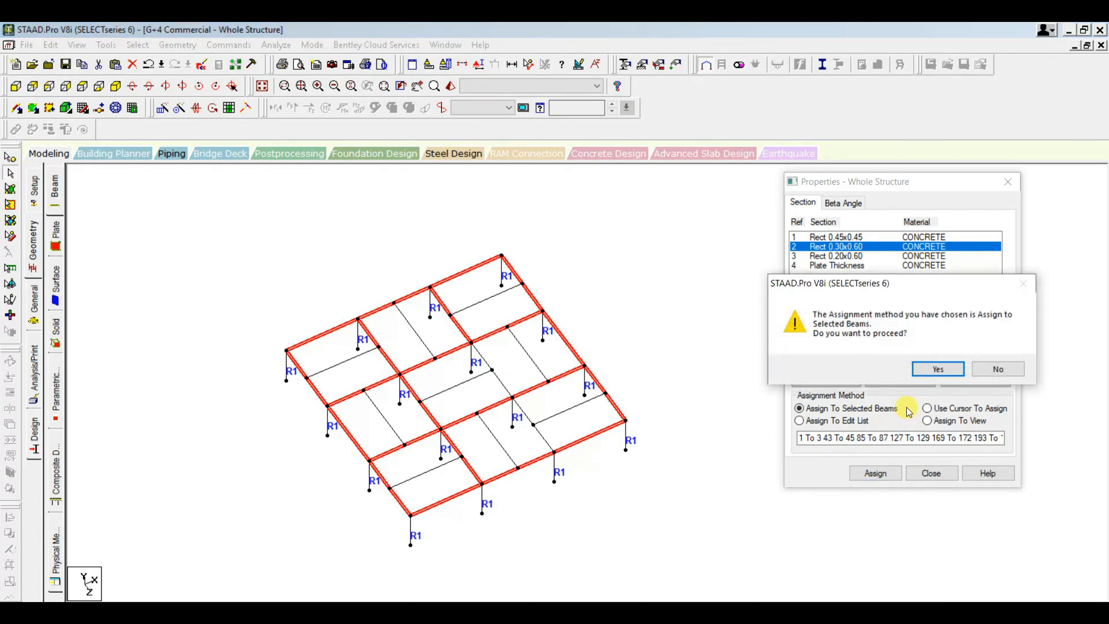
click(933, 370)
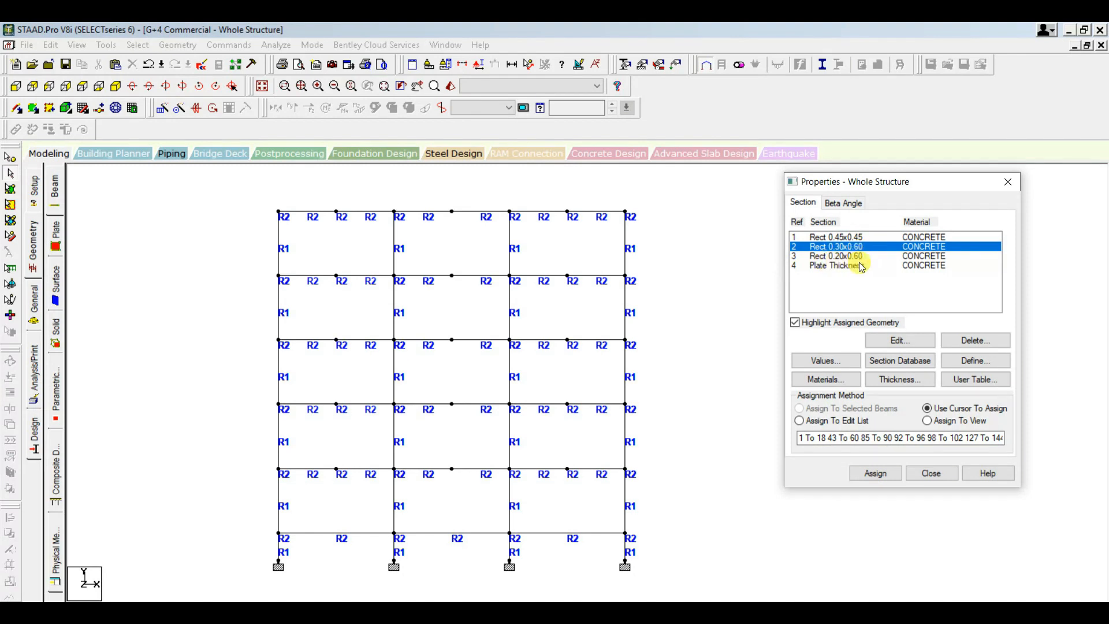
Step: Isolate the second beam level from the base with the columns below it and show it in isometric view
click(27, 88)
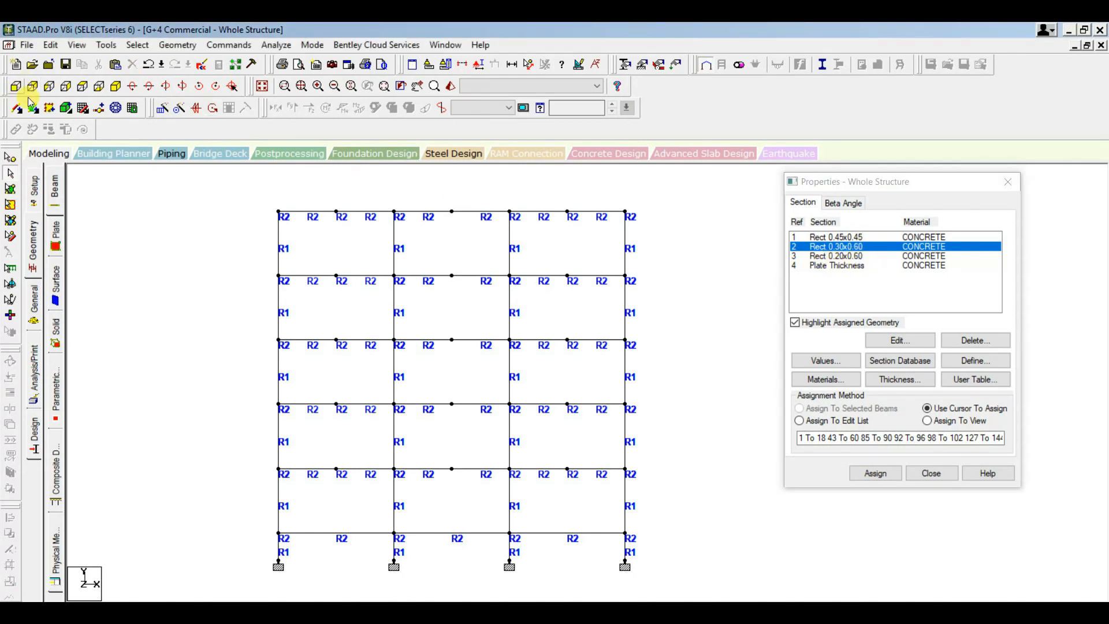
drag(673, 515, 246, 441)
click(807, 274)
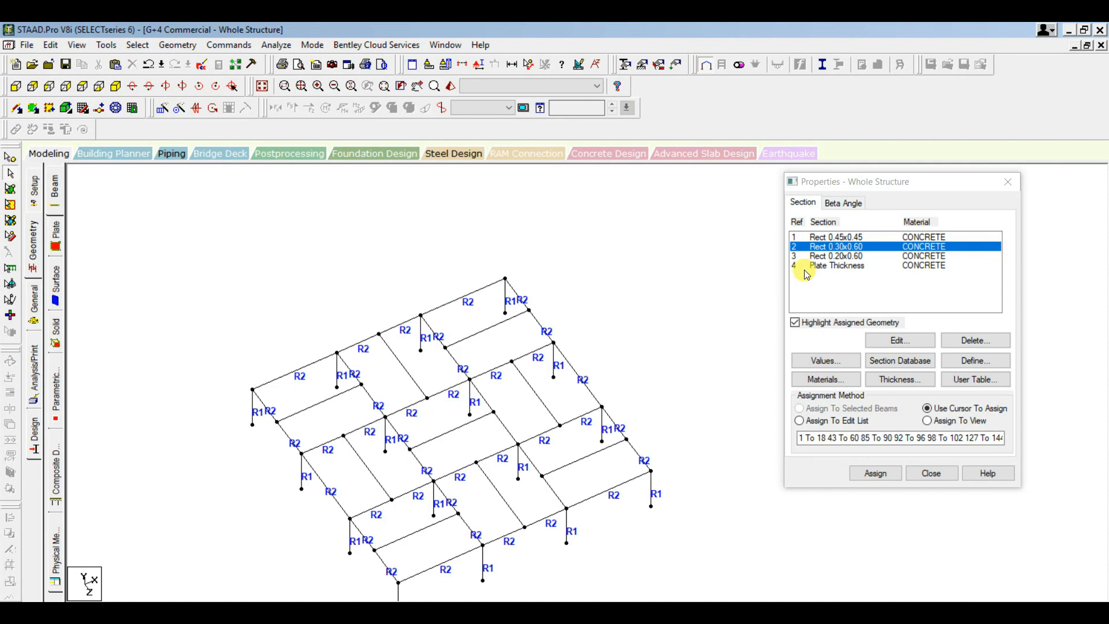
Step: Select all nine secondary beams of the isolated level and assign the Rect 0.20x0.60 section to them
click(817, 257)
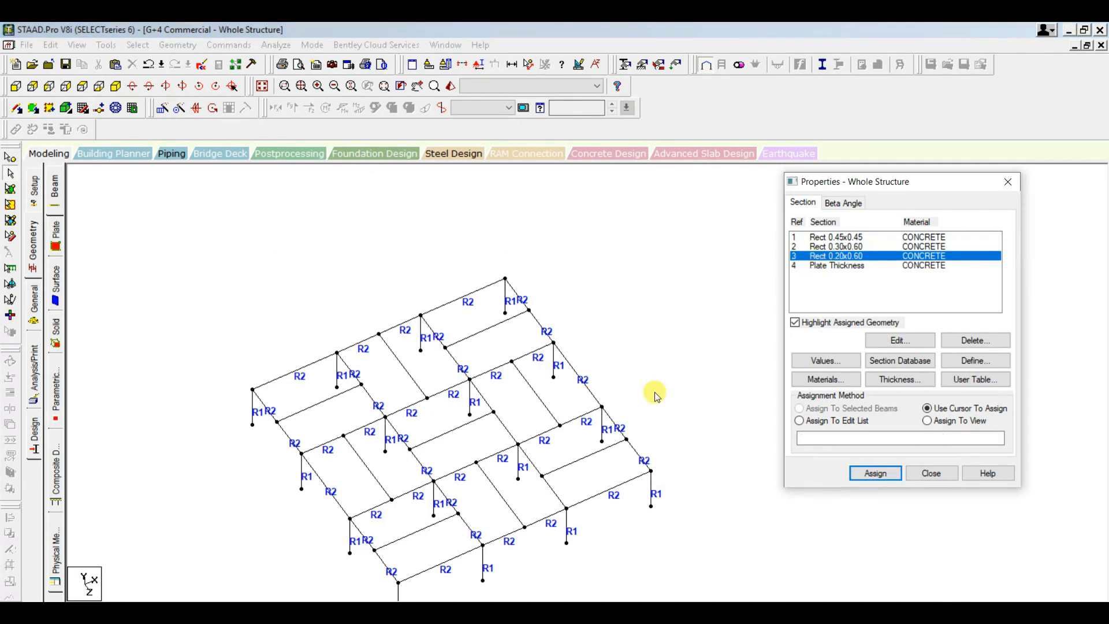
click(327, 378)
click(355, 421)
click(437, 412)
click(413, 347)
click(475, 310)
click(539, 370)
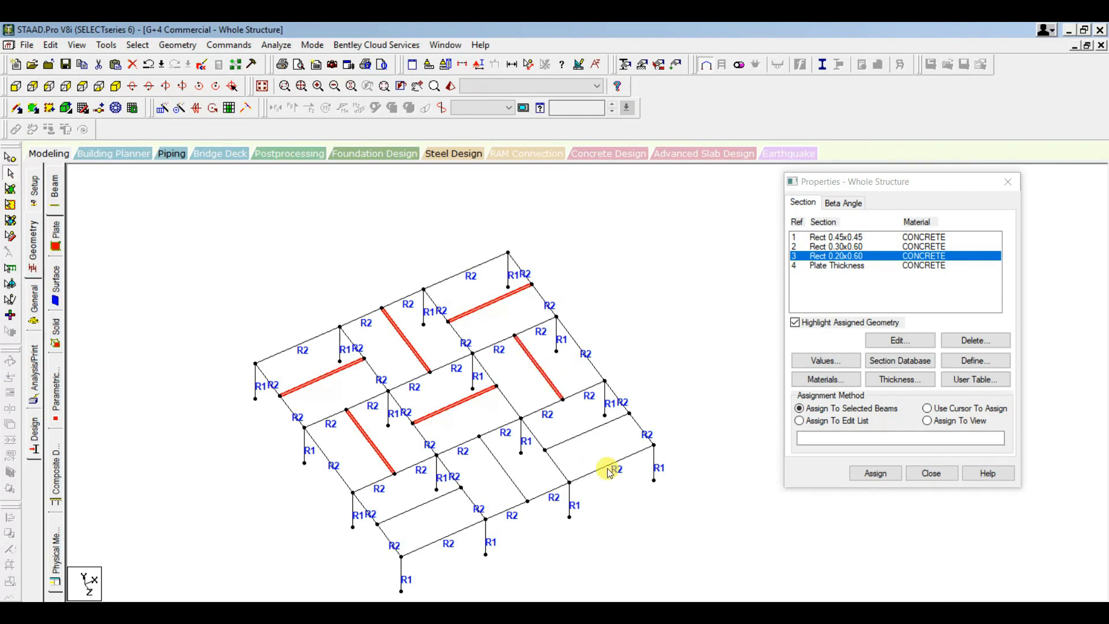
click(575, 438)
click(504, 470)
click(419, 505)
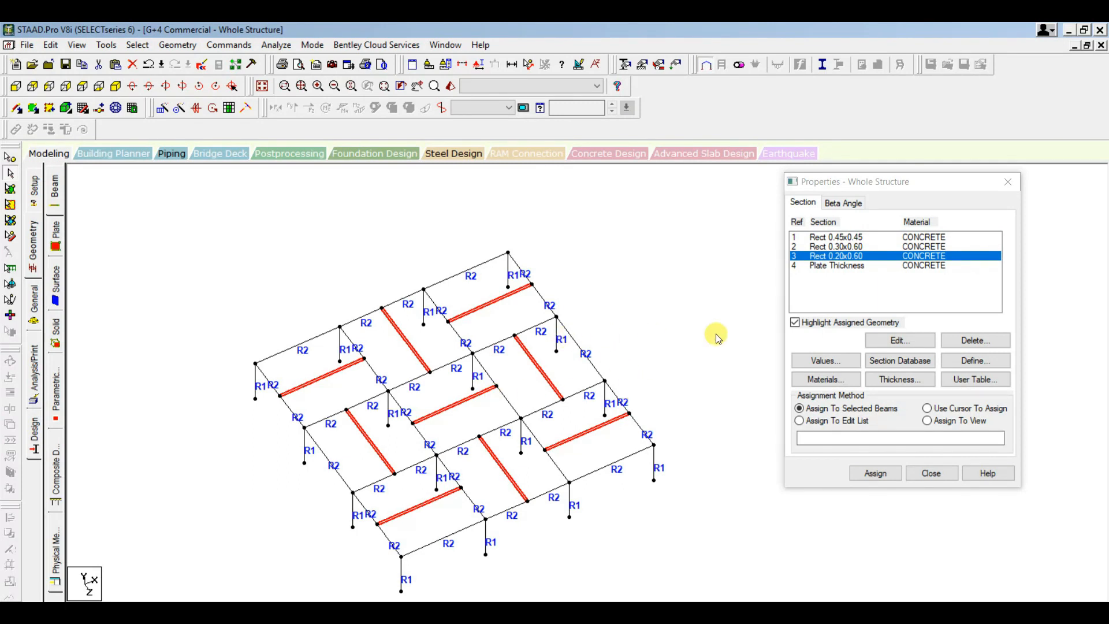
click(875, 473)
click(939, 366)
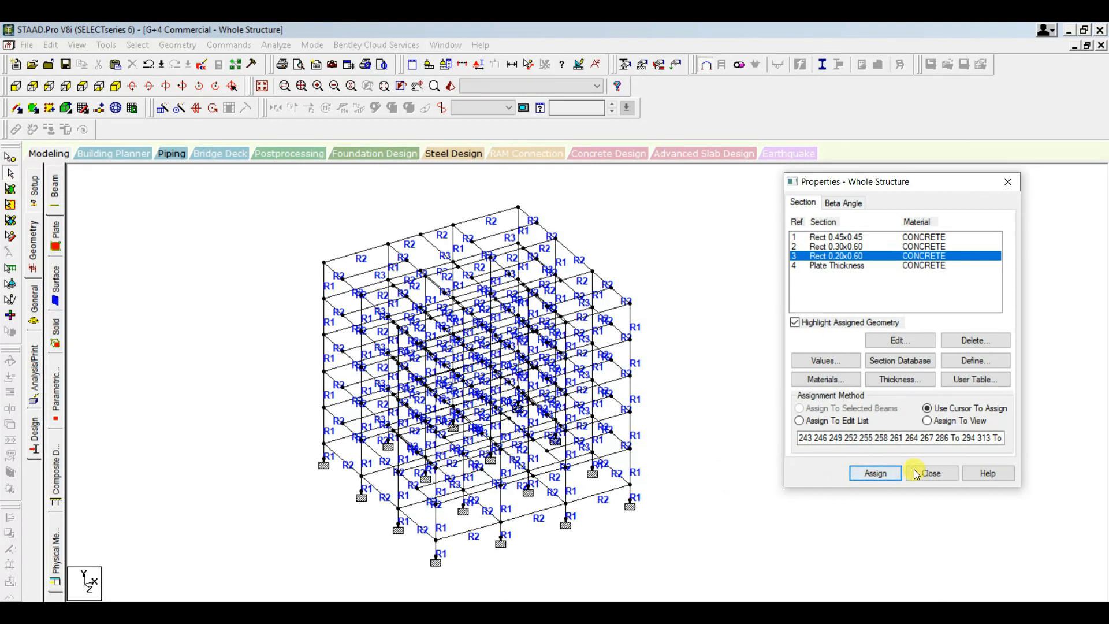
Step: Close the section properties and isolate the second beam level from the base with the columns below it
click(931, 473)
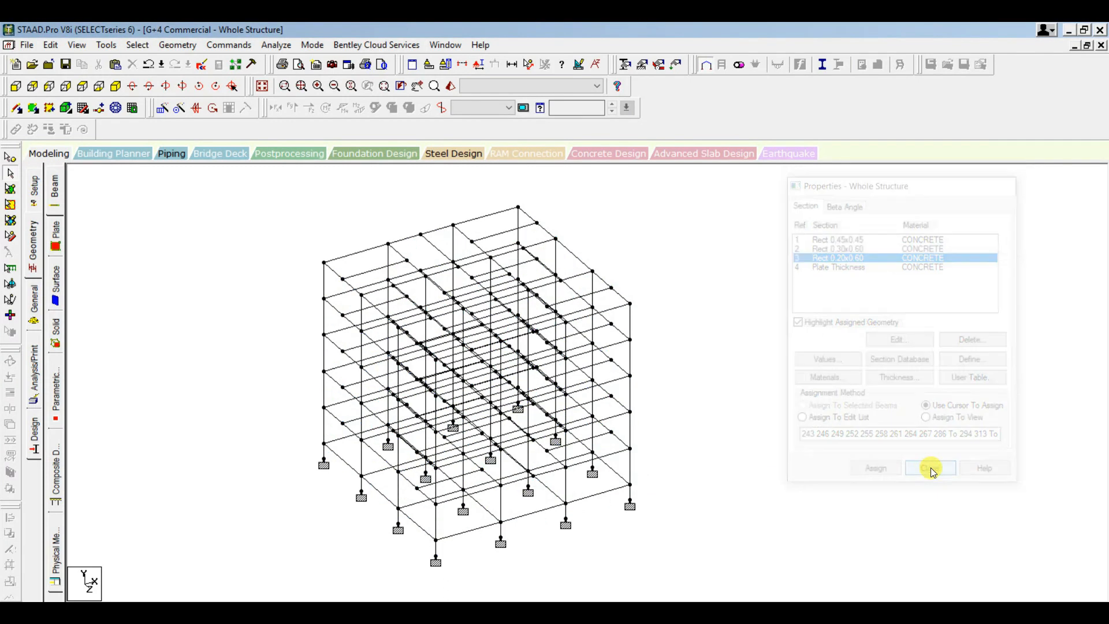
click(14, 86)
drag(693, 513, 239, 439)
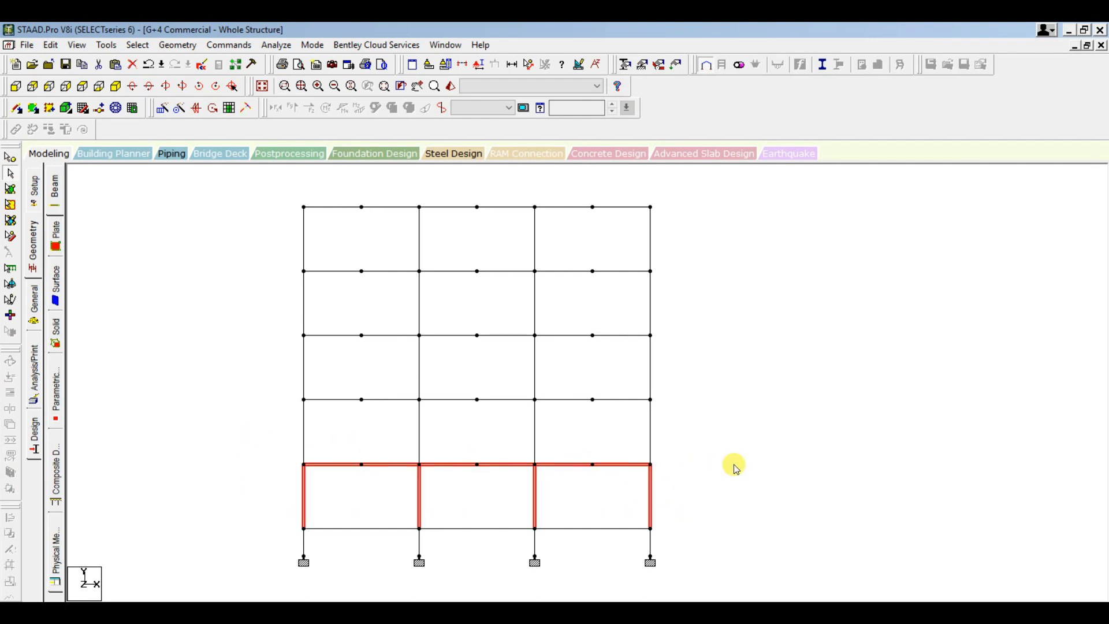
Step: Try to cover the isolated level's slab panels with four-noded plates, starting from the panels along the rear edge
click(33, 108)
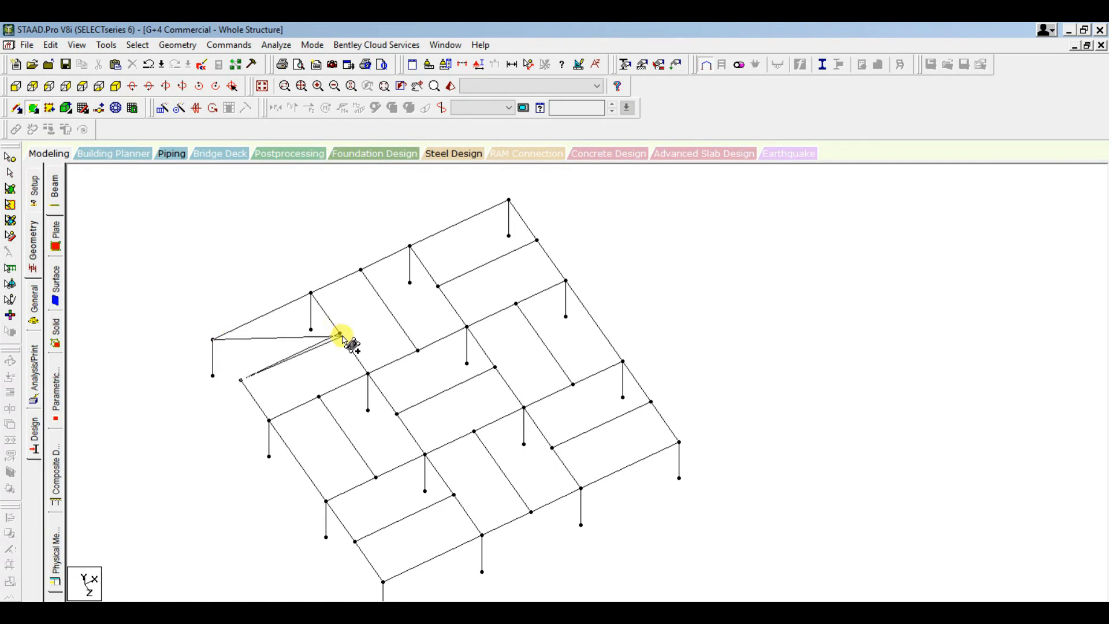
click(311, 295)
click(241, 379)
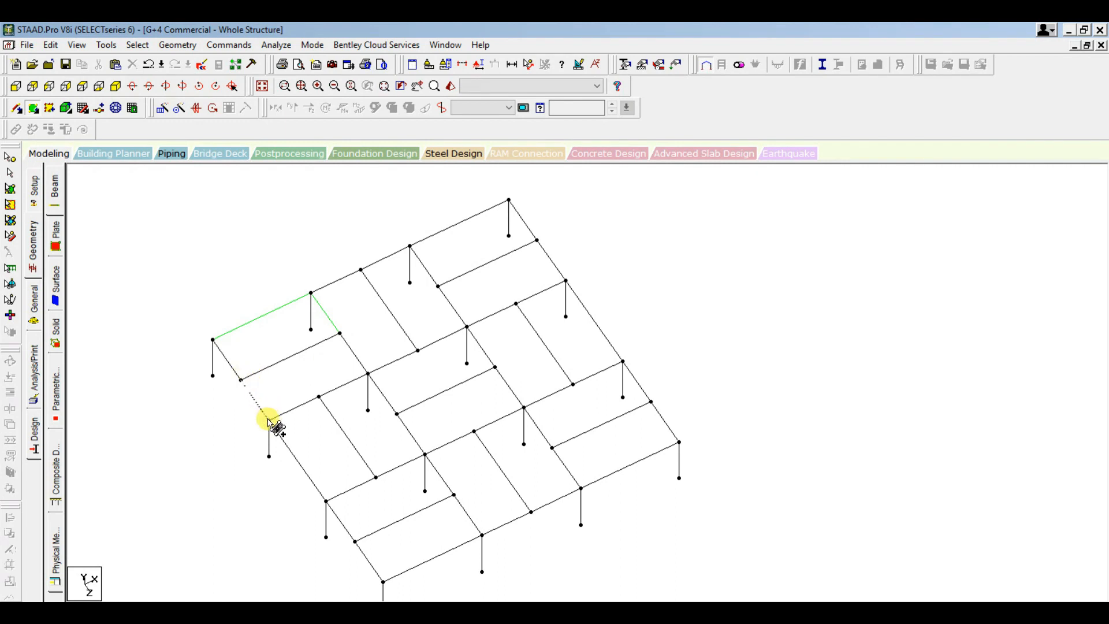
click(339, 333)
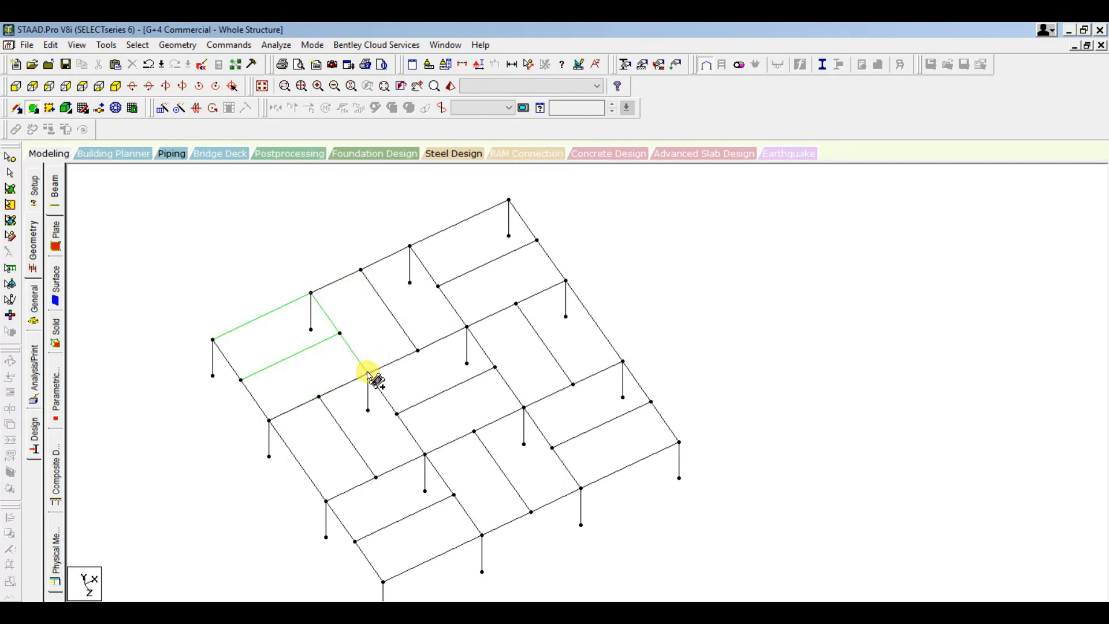
click(419, 352)
click(364, 270)
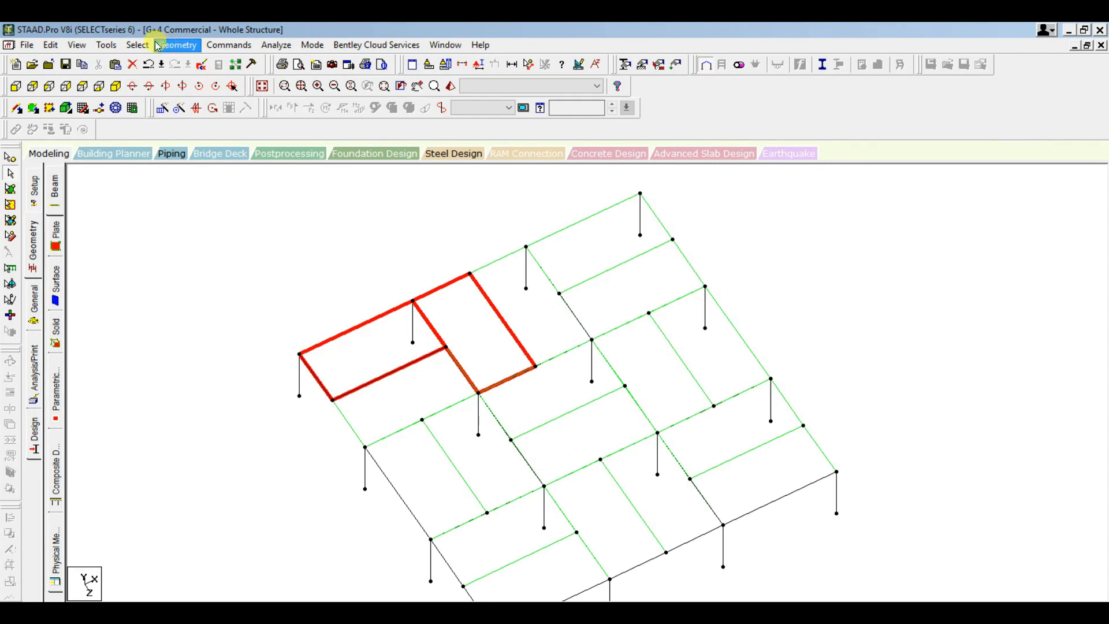
Step: Check the model for overlapping plates and highlight the pairs 378 384, 379 381 and 379 384
click(107, 46)
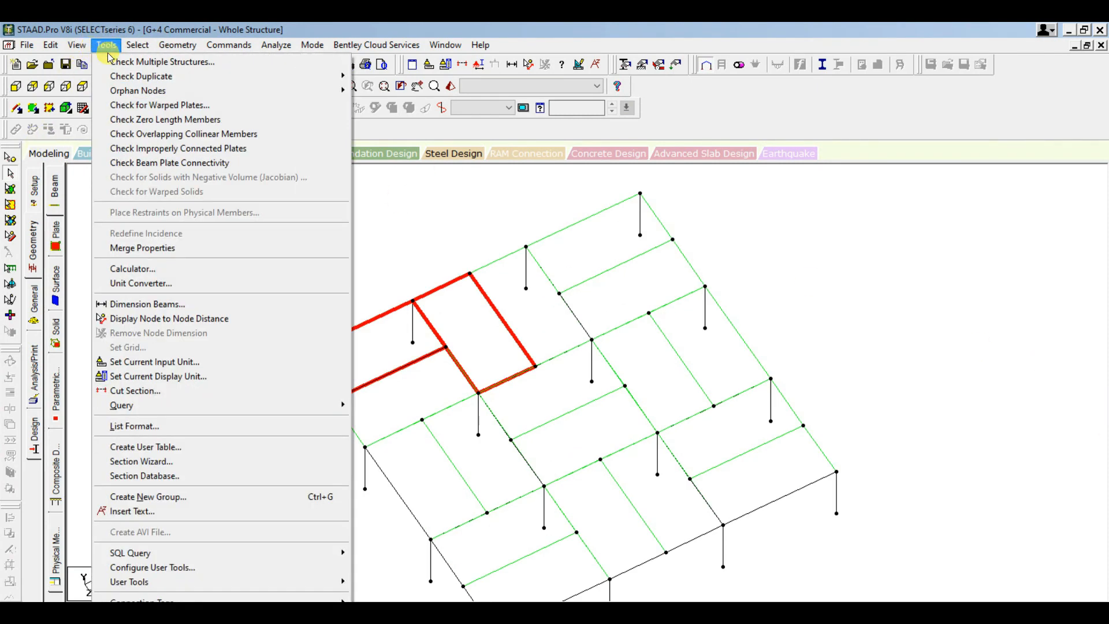
click(167, 149)
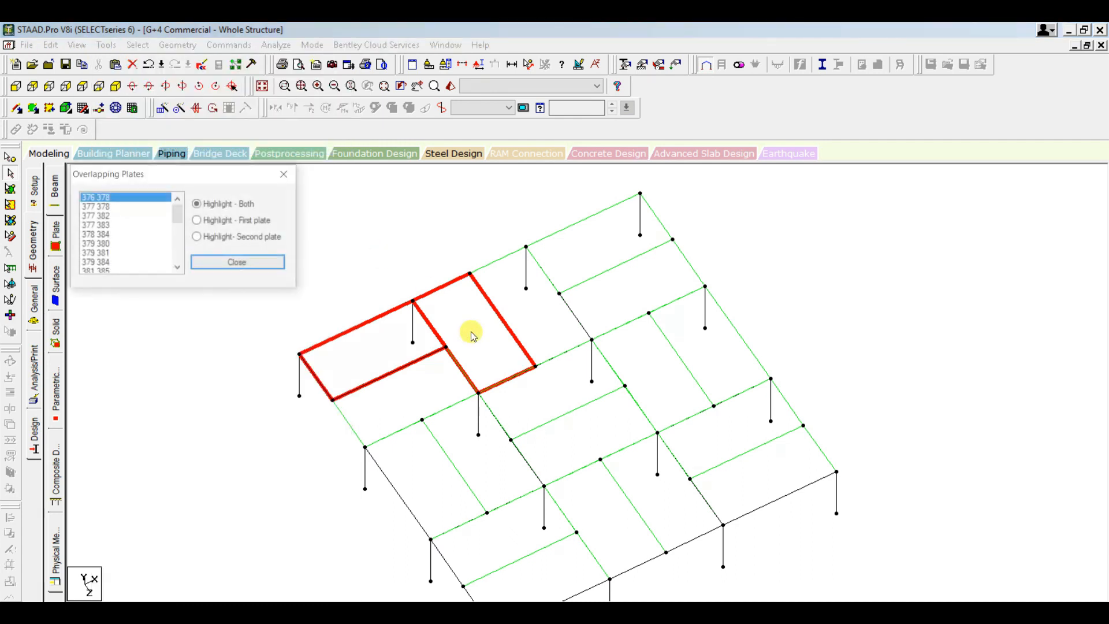
click(97, 234)
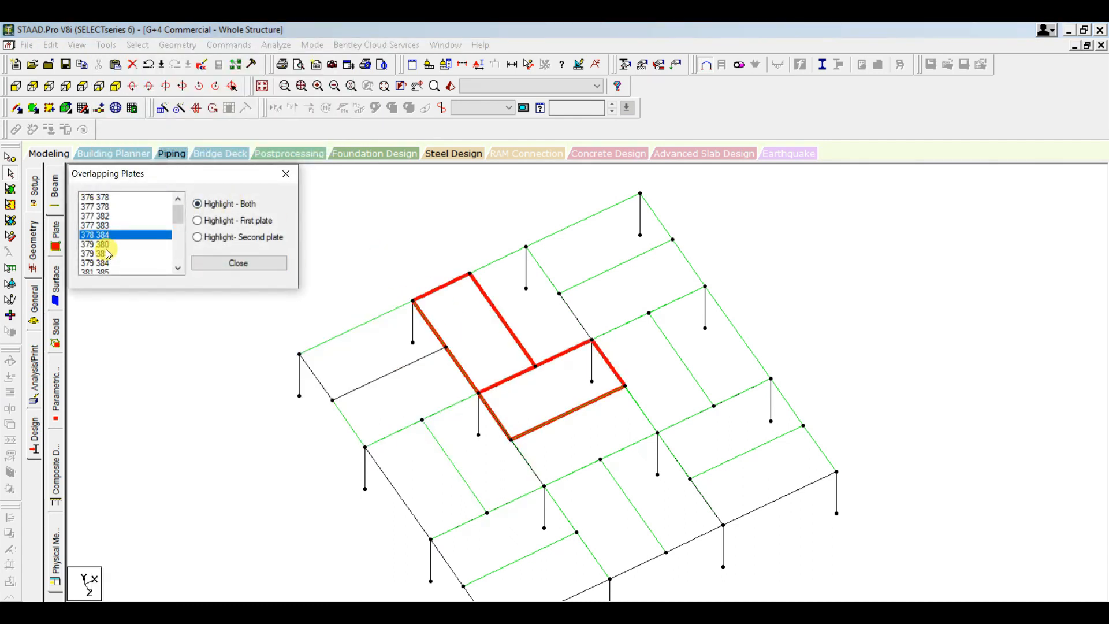
click(107, 254)
click(104, 264)
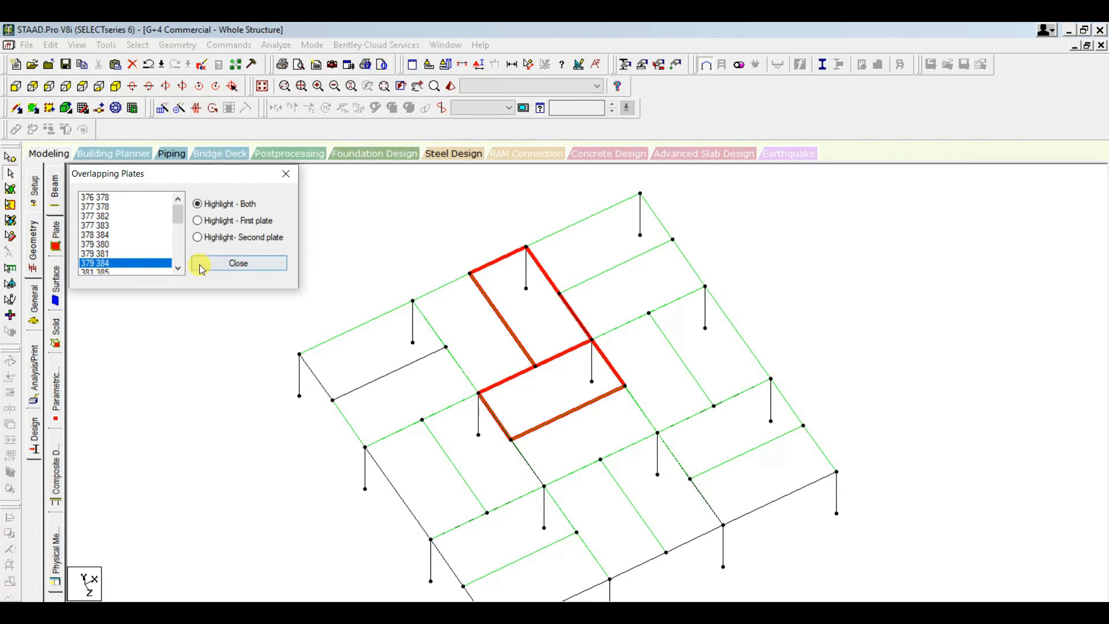
click(226, 264)
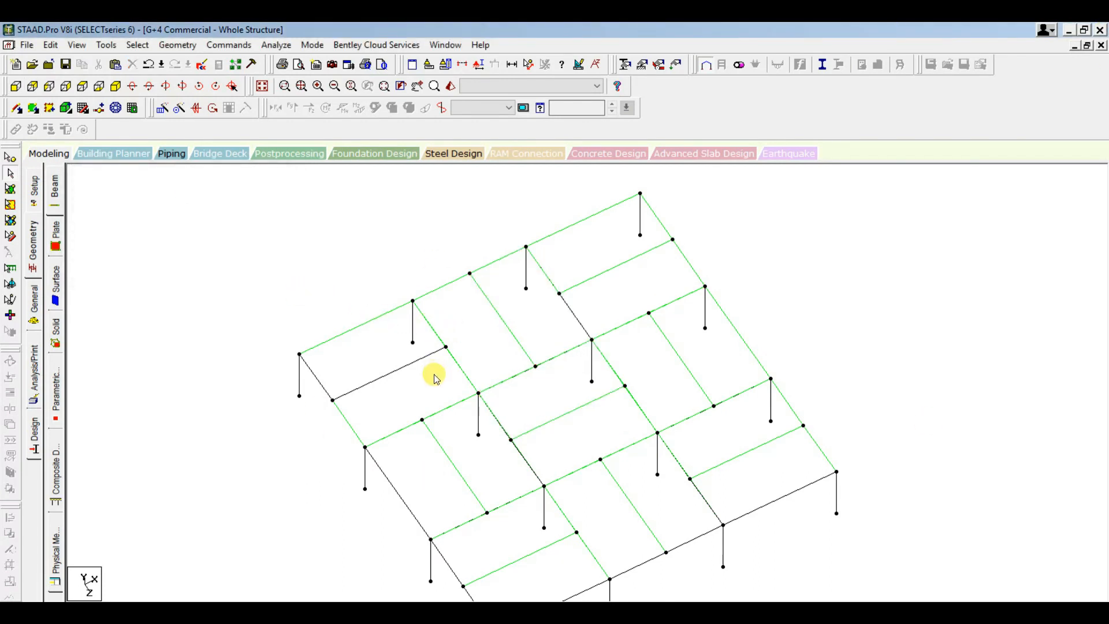
Step: Add beams by perpendicular intersection across the secondary beams in the first two bays of the rear row
middle_drag(433, 374, 420, 326)
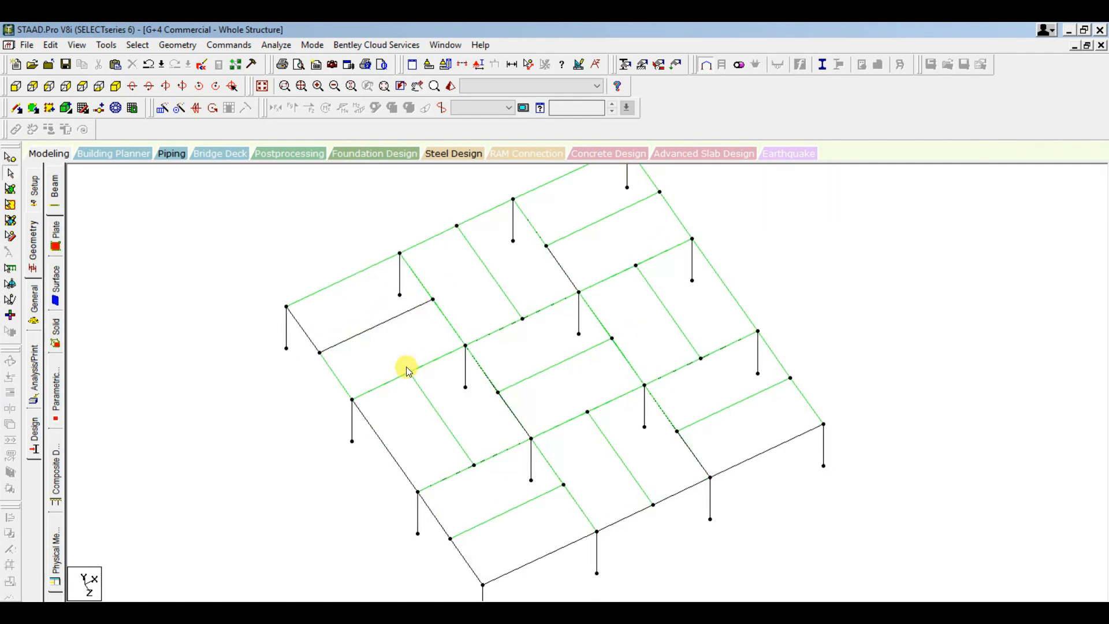
click(184, 50)
mouse_move(287, 109)
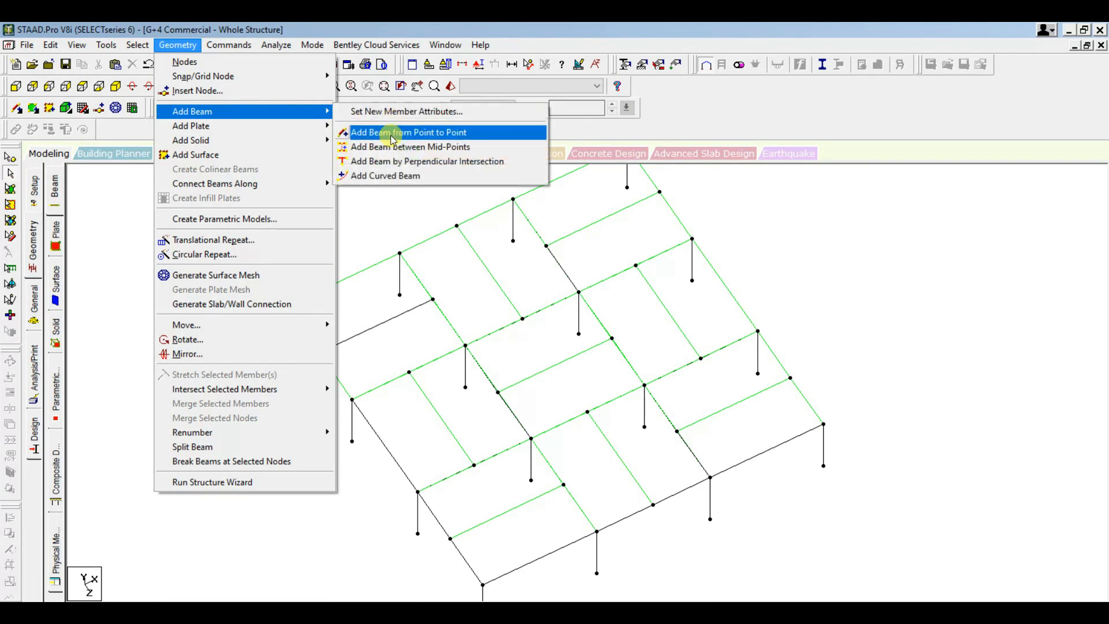
click(464, 164)
click(409, 373)
click(375, 325)
click(355, 279)
click(490, 282)
click(543, 244)
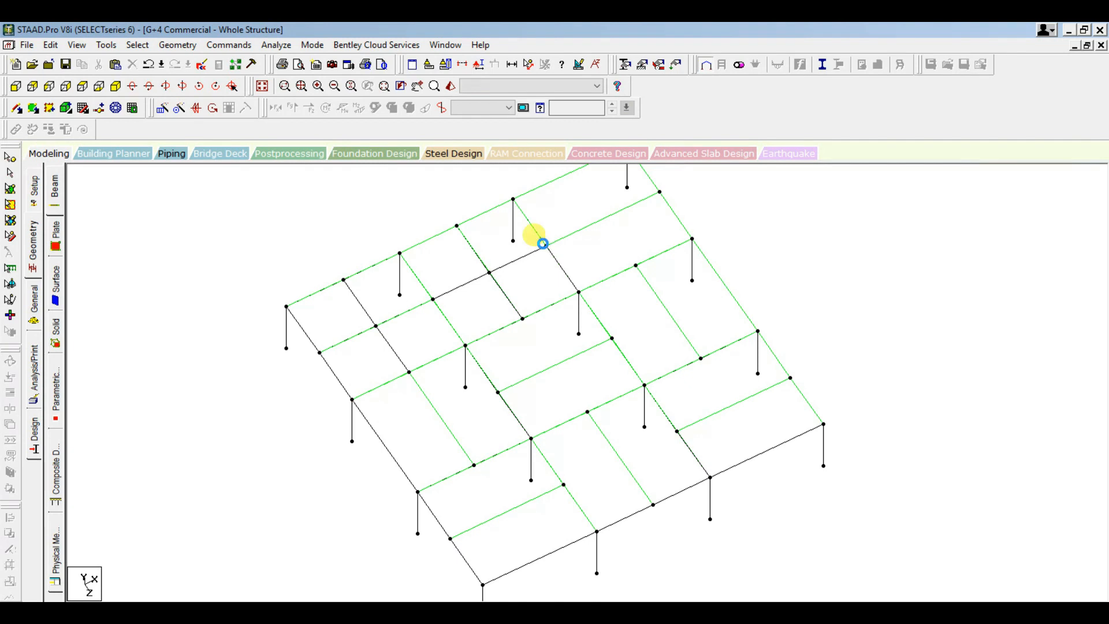
Step: Add beams by perpendicular intersection across the secondary beams in the last rear bay and the bay in front of it
middle_drag(613, 254, 589, 309)
click(611, 320)
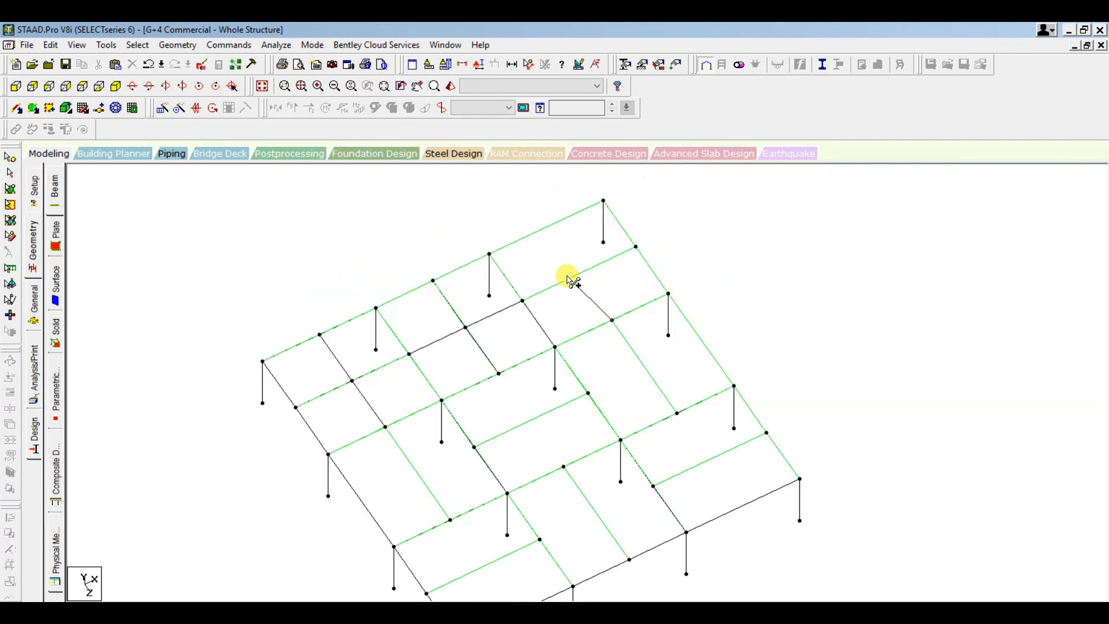
click(579, 274)
click(546, 229)
middle_drag(596, 349, 597, 264)
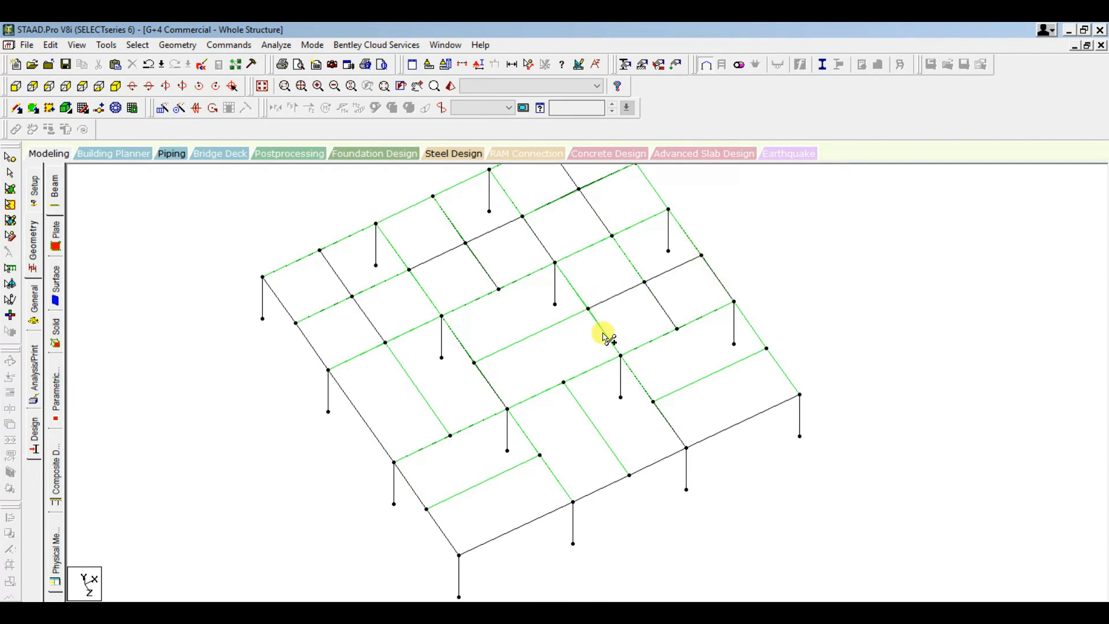
Step: Add beams by perpendicular intersection across the secondary beams in the central bay and the first bay of the middle row
click(564, 382)
click(527, 336)
click(499, 289)
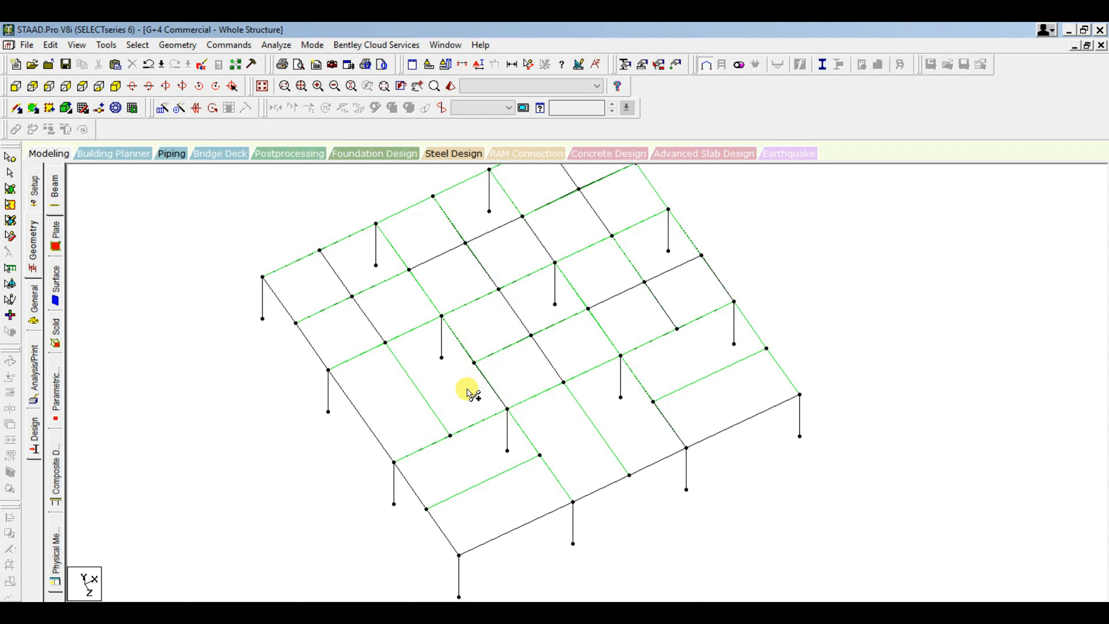
click(417, 389)
click(360, 416)
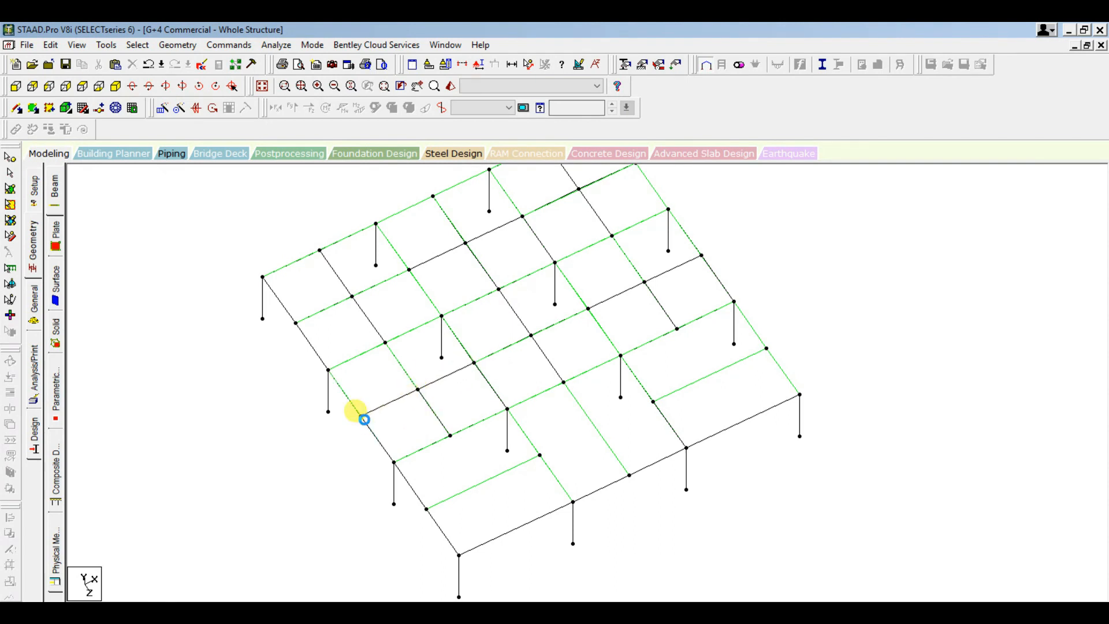
Step: Add beams by perpendicular intersection across the secondary beams in the three bays of the front row
click(450, 436)
click(483, 481)
click(516, 528)
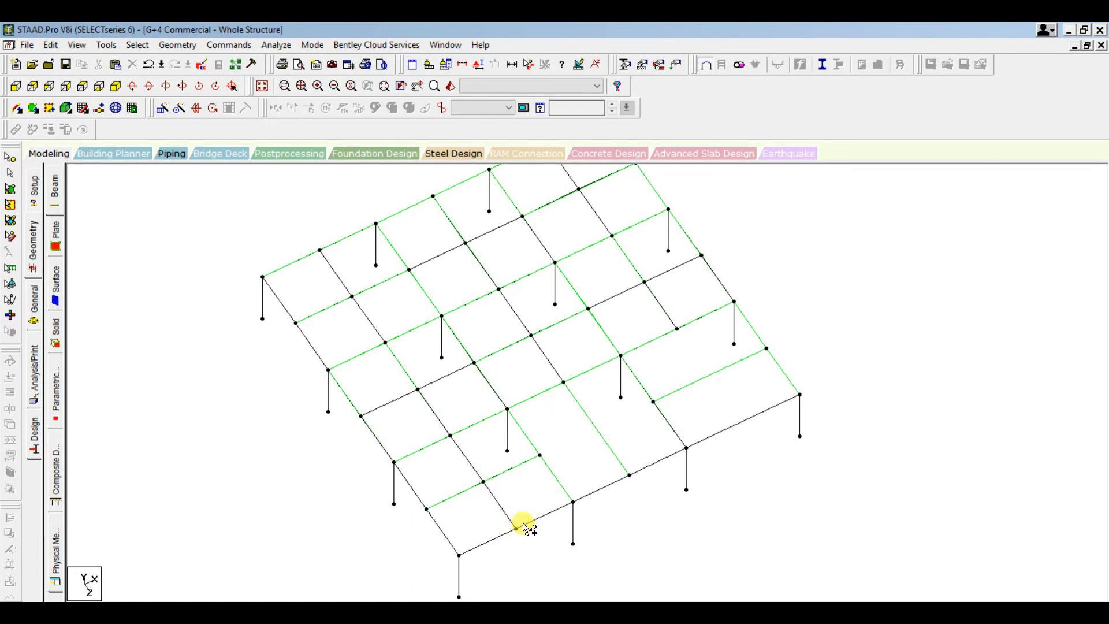
click(539, 454)
click(740, 421)
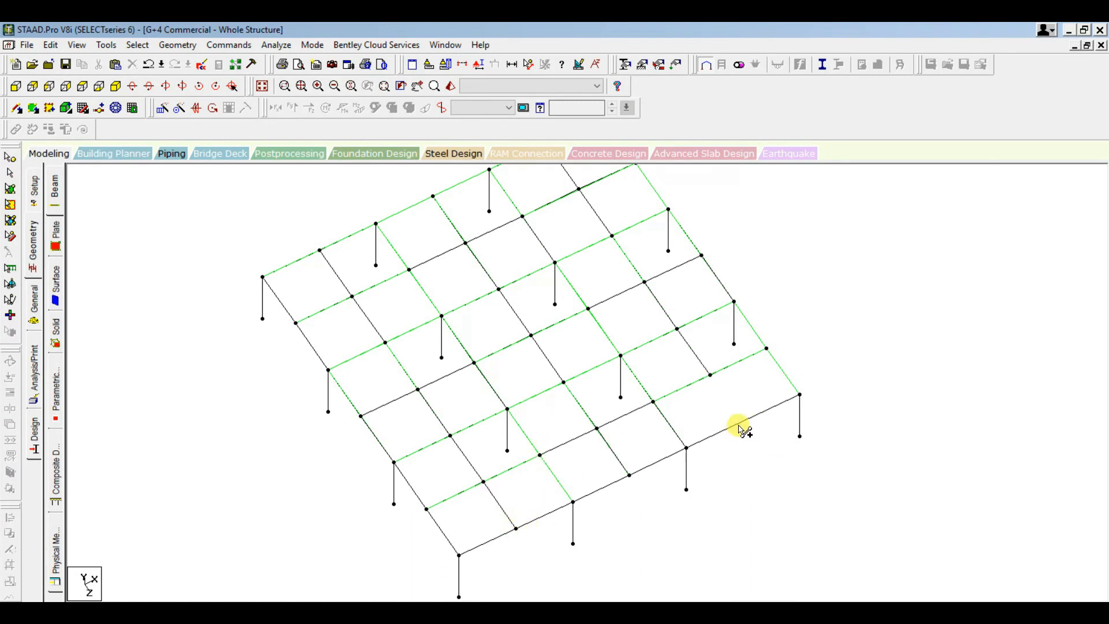
middle_drag(744, 430, 737, 525)
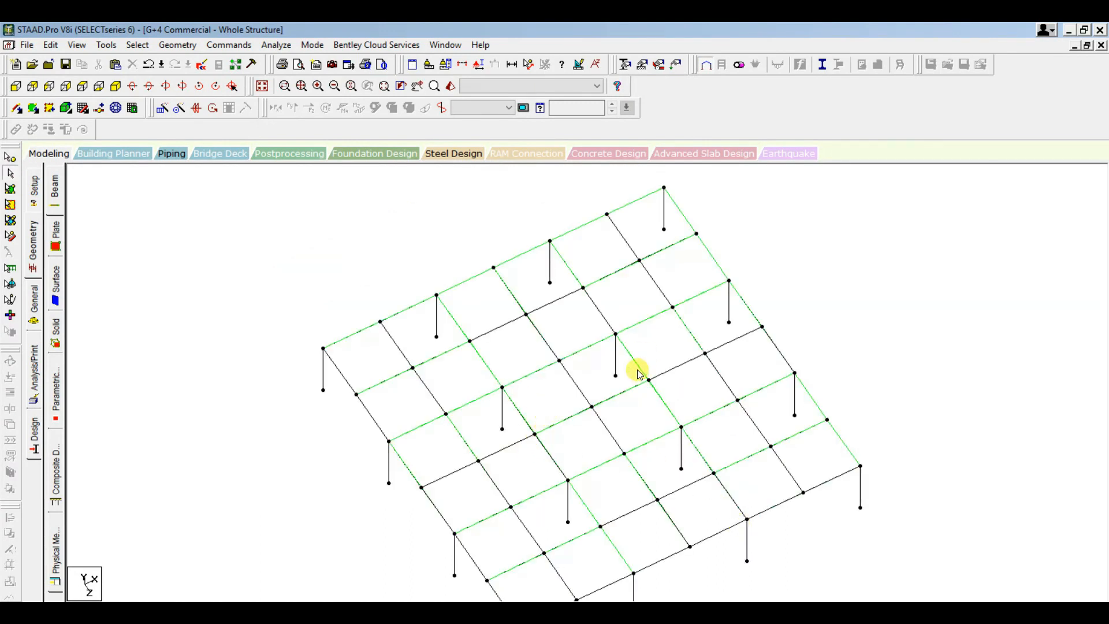
Step: Select all the four-noded plates on the isolated level and delete them
click(10, 189)
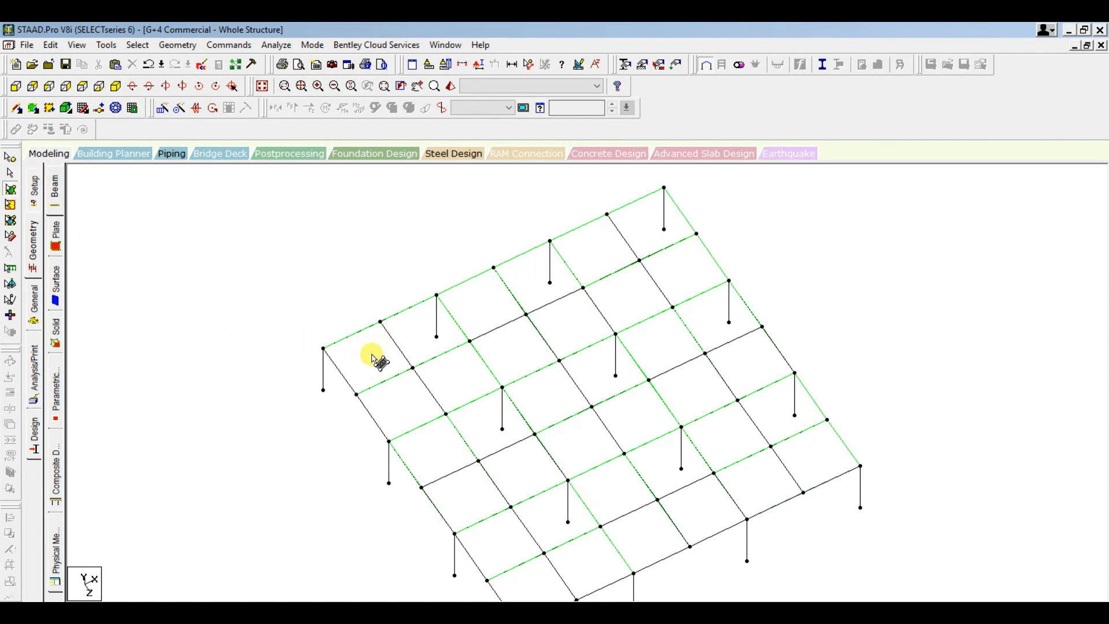
click(374, 355)
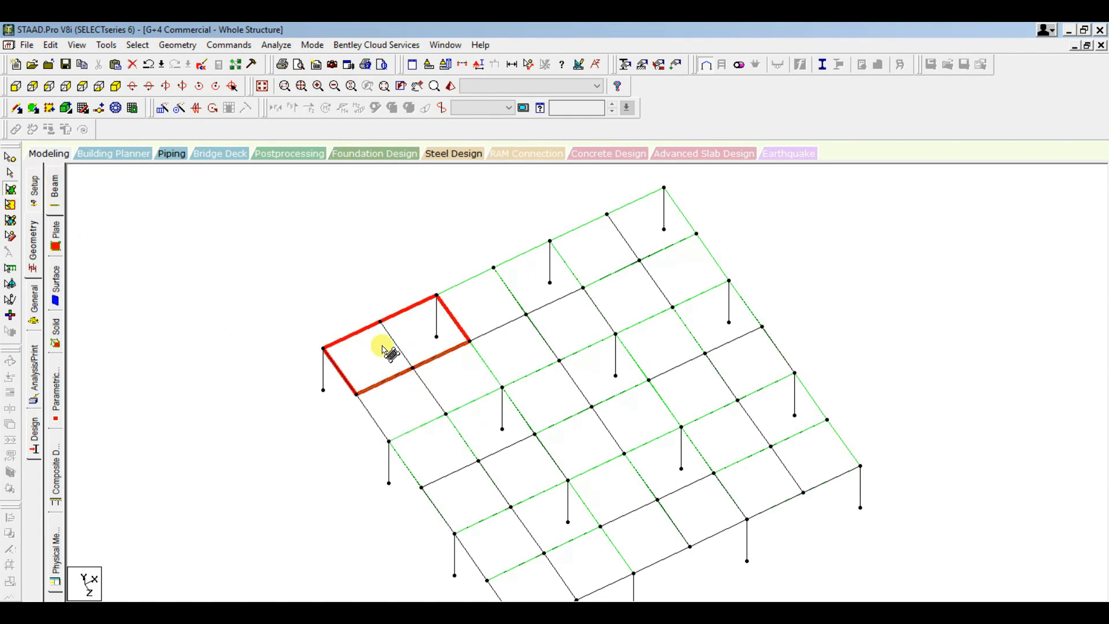
key(Delete)
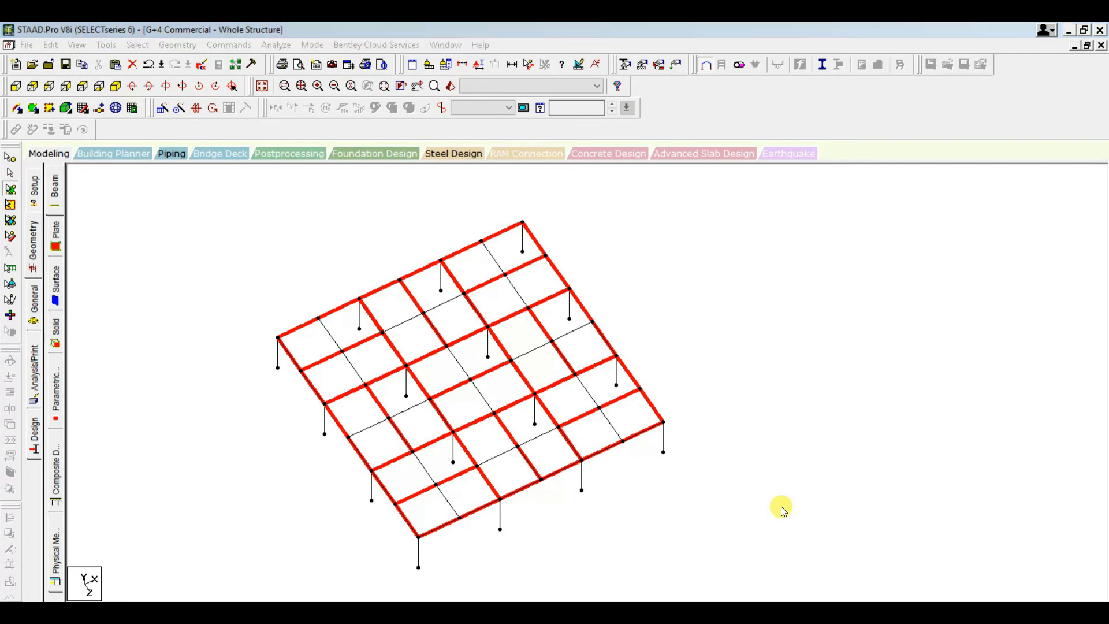
click(523, 358)
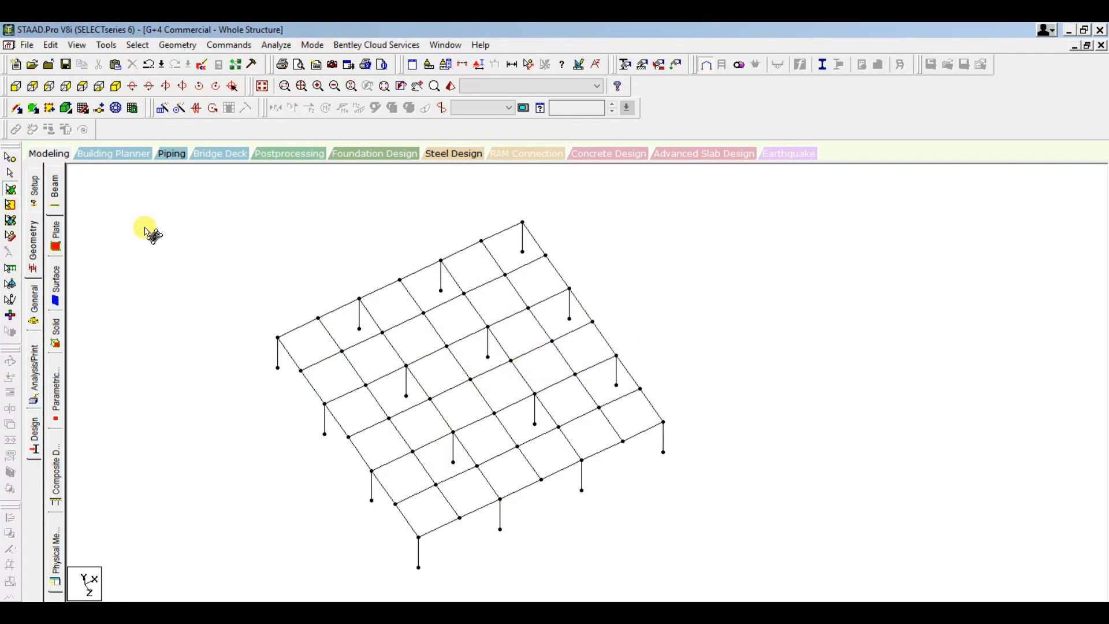
Step: Add a four-noded plate in the rear-left corner panel of the isolated floor level
click(37, 111)
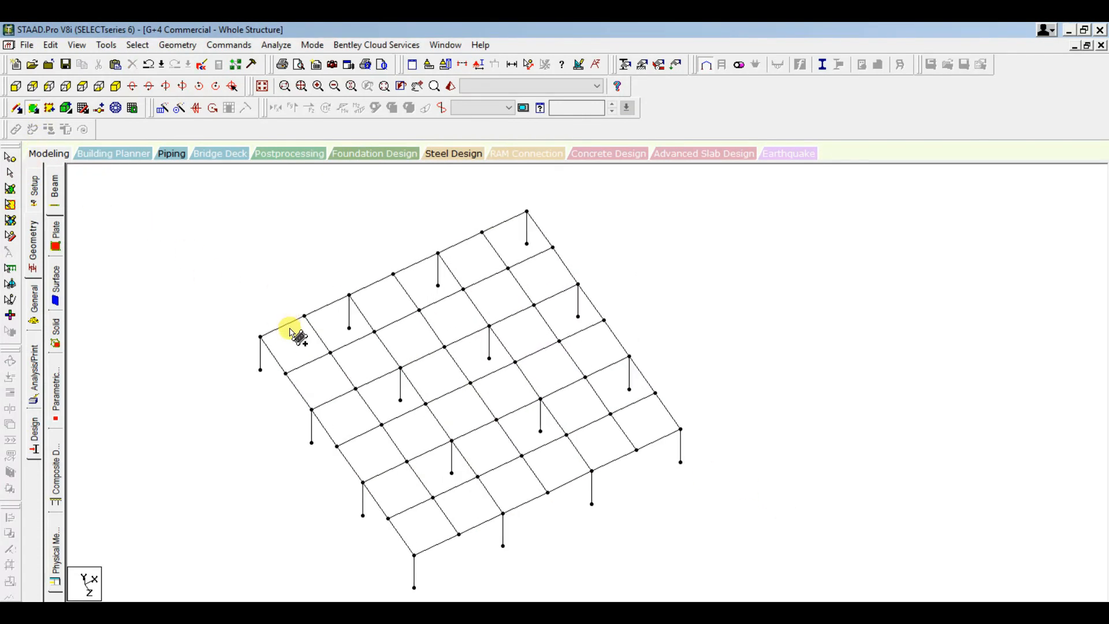
click(263, 341)
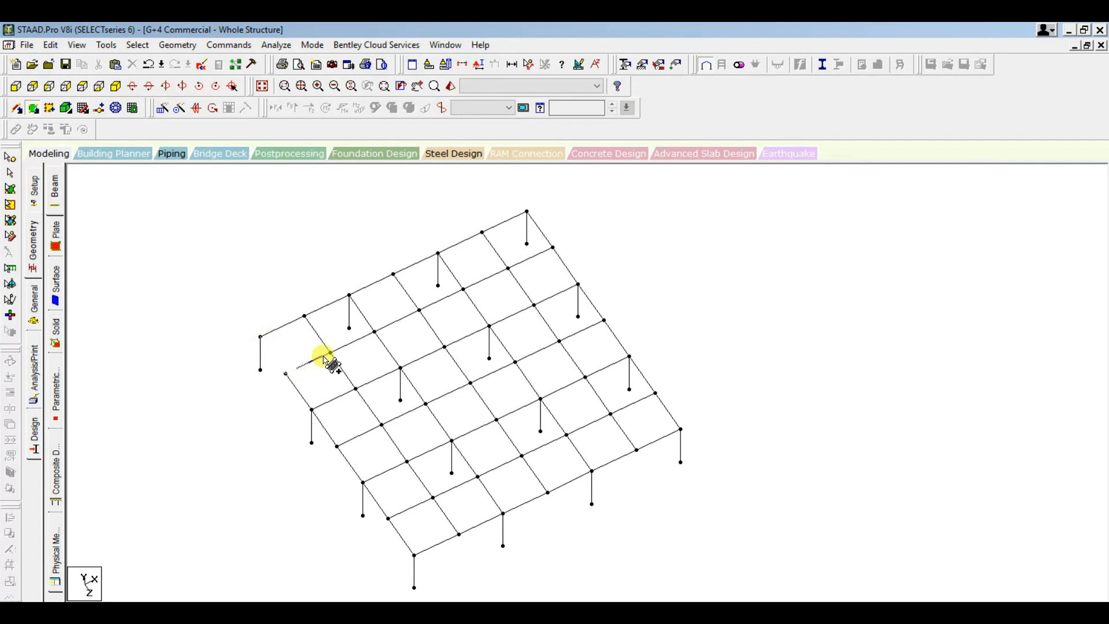
click(306, 317)
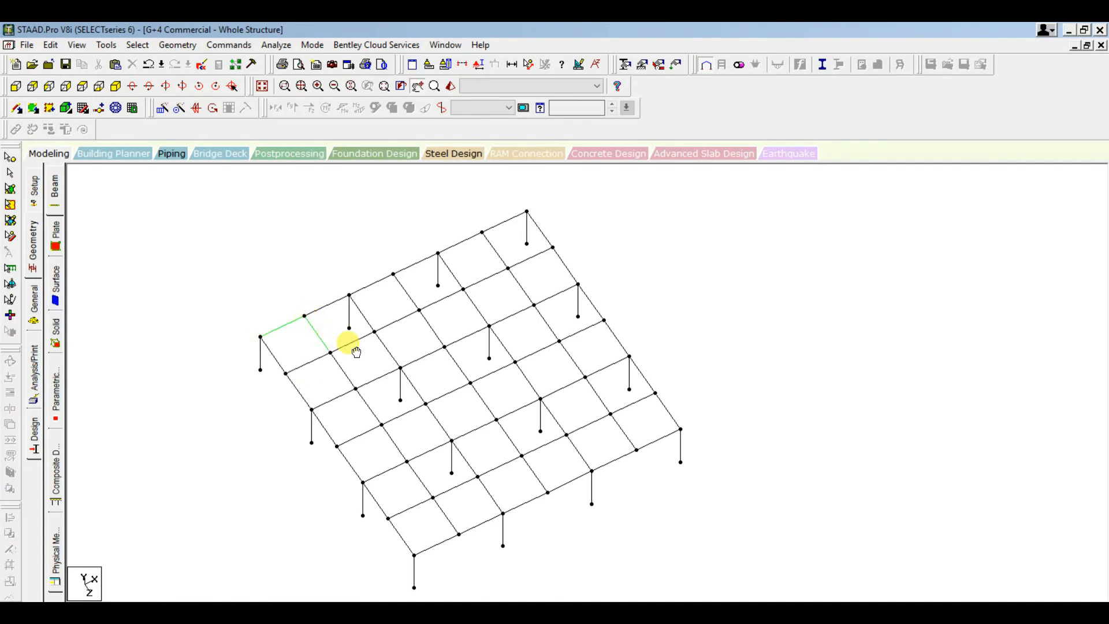
Step: Copy the corner plate into the adjacent rear panel, using its front-left node as the reference point and an X offset of 3.58 m
click(448, 402)
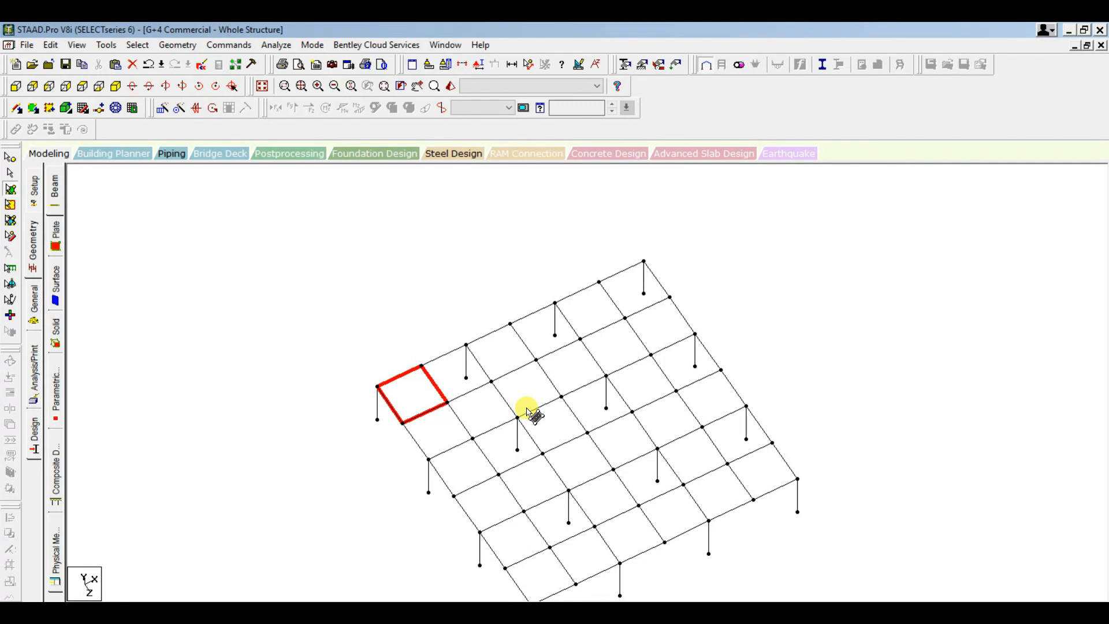
key(ctrl+v)
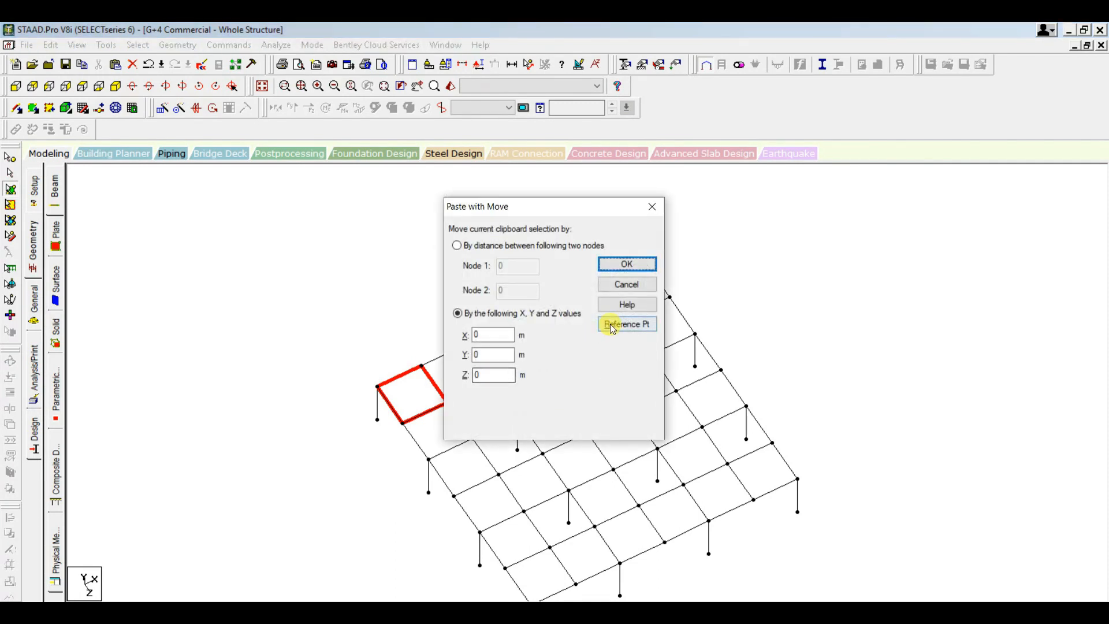
click(612, 327)
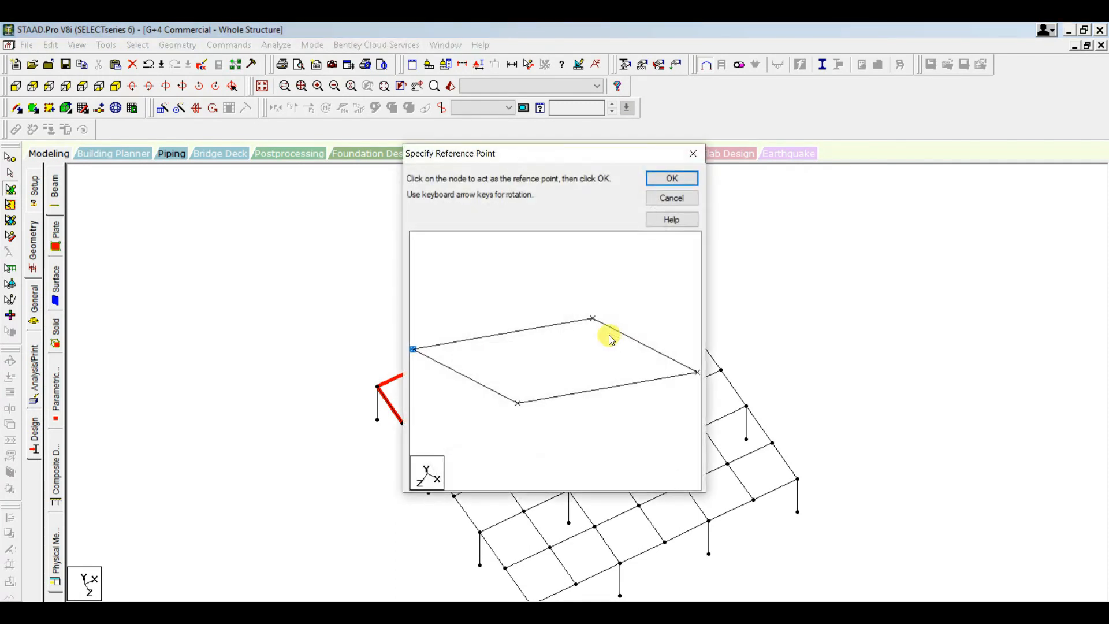
click(518, 404)
click(670, 180)
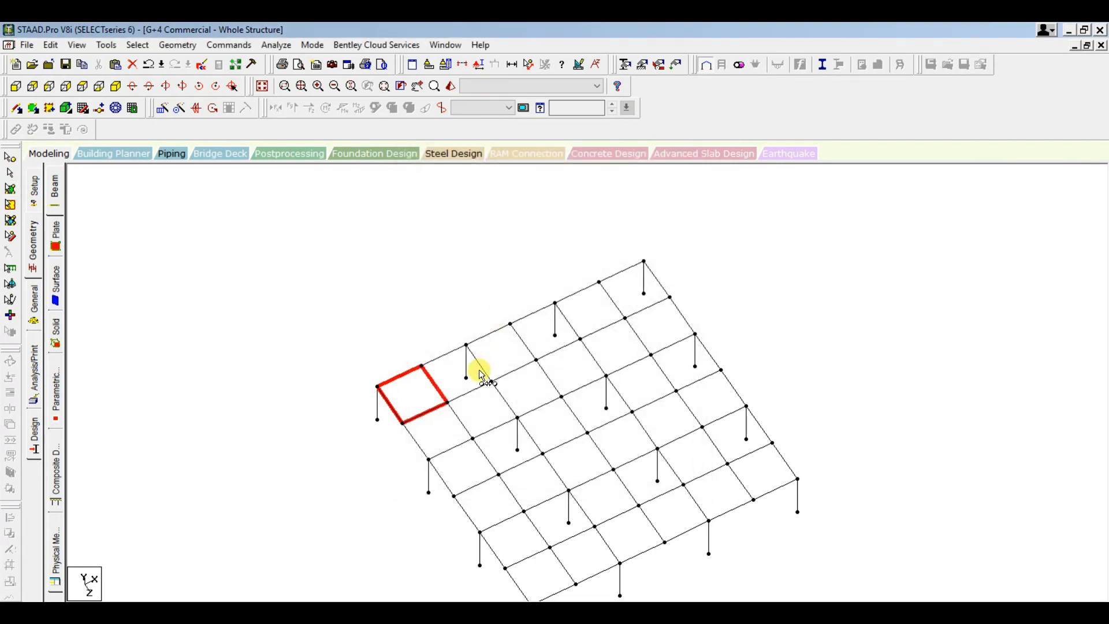
click(445, 399)
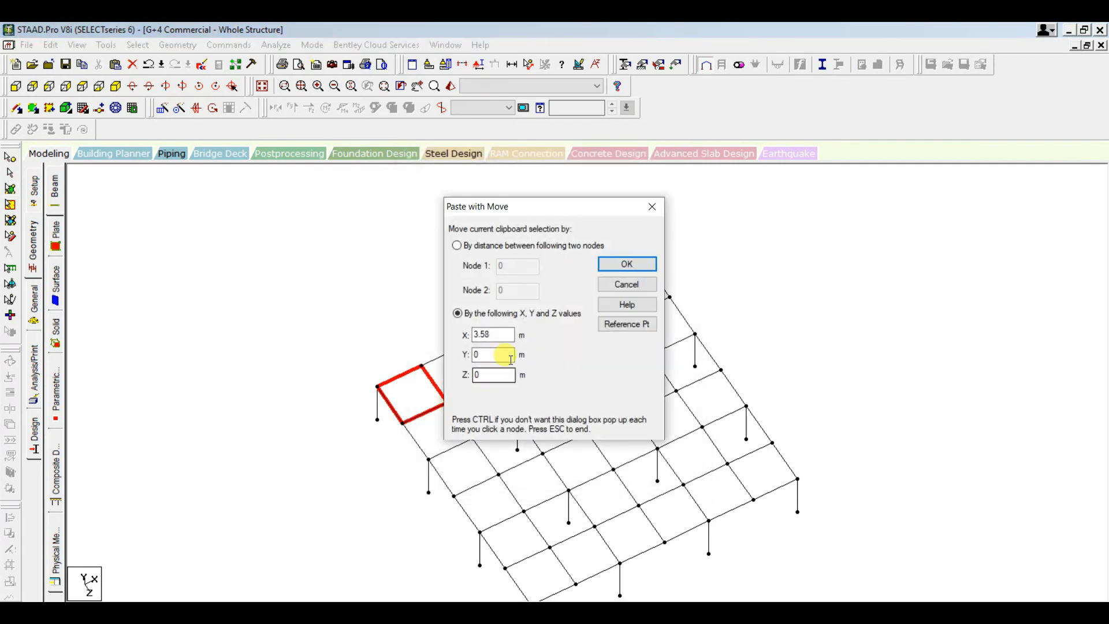
click(626, 264)
click(633, 359)
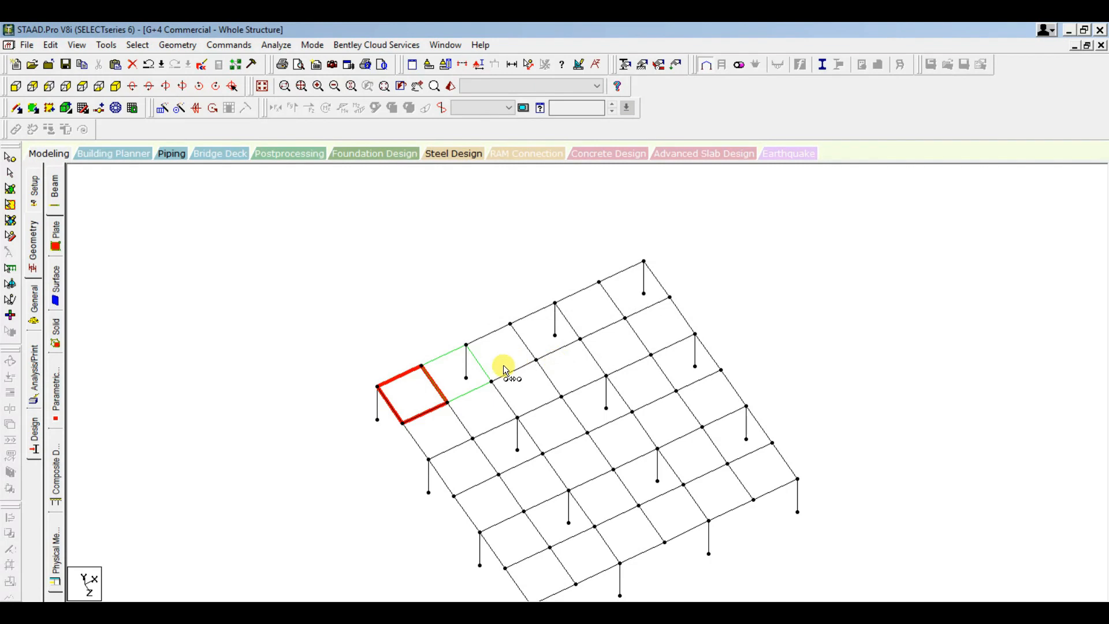
Step: Paste copies of the plate by the same reference node into the remaining panels of the floor level
click(491, 382)
click(643, 267)
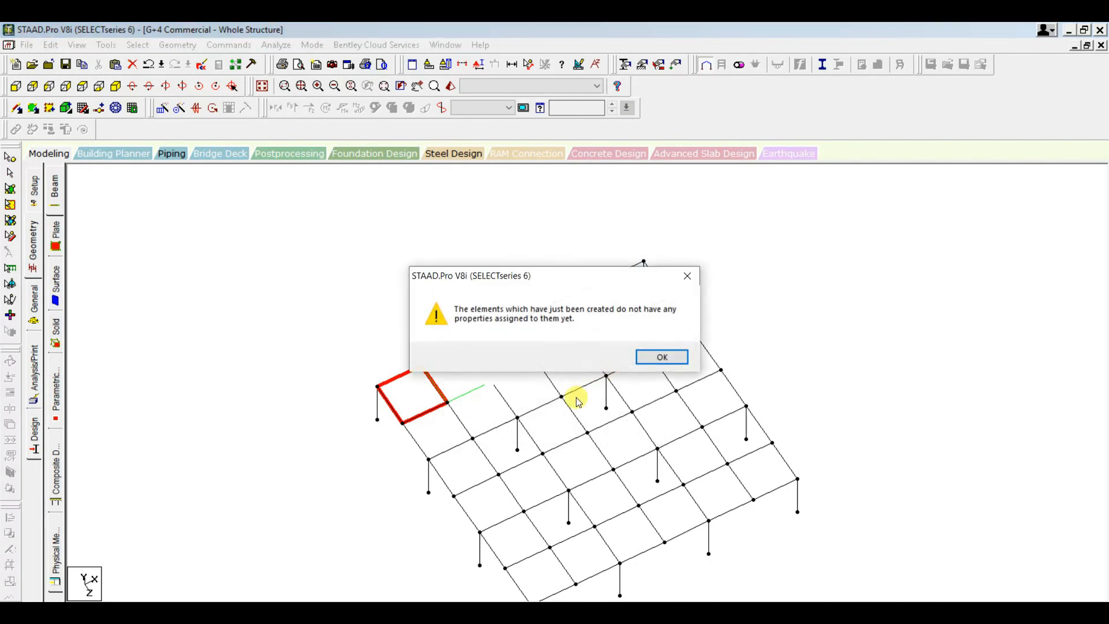
click(661, 357)
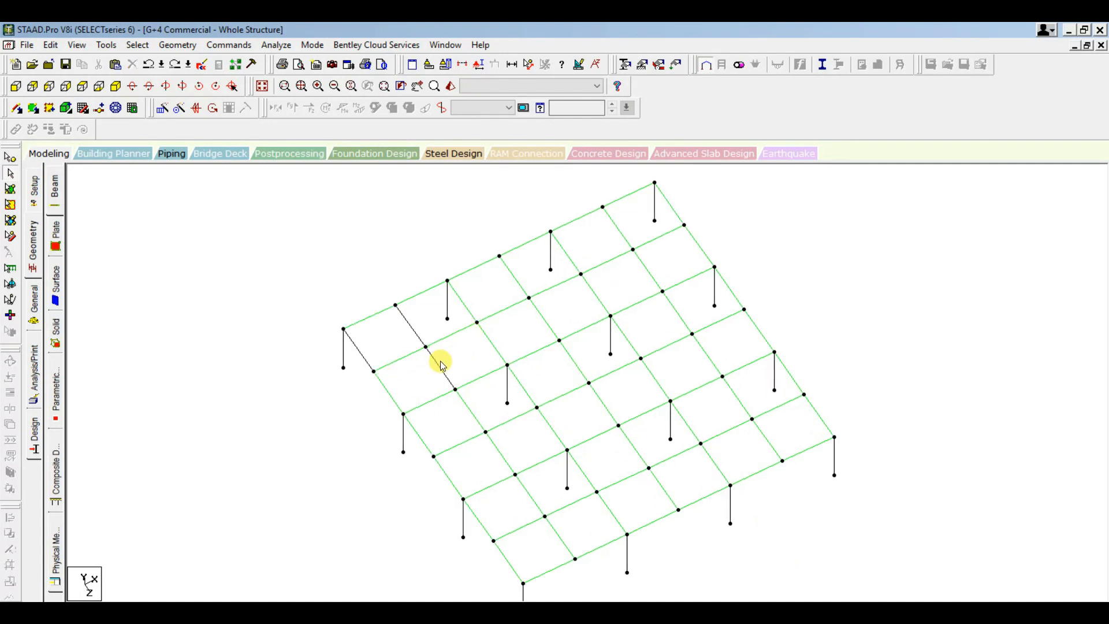
Step: Delete the cross beams running perpendicular to the secondary beams in all nine bays, then clear the selection
click(439, 364)
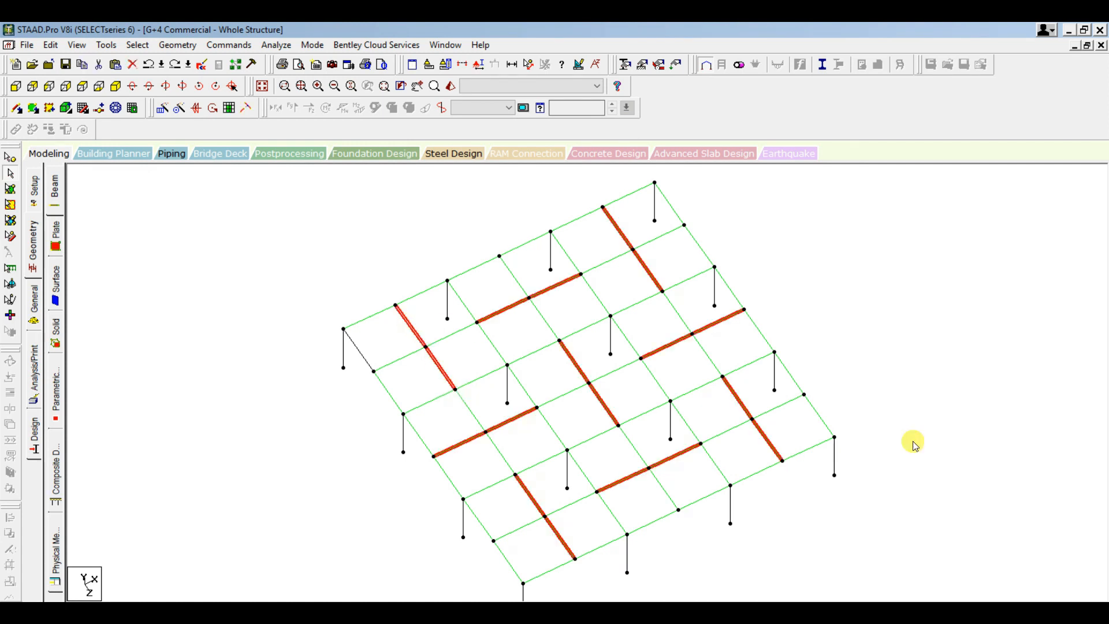
key(Delete)
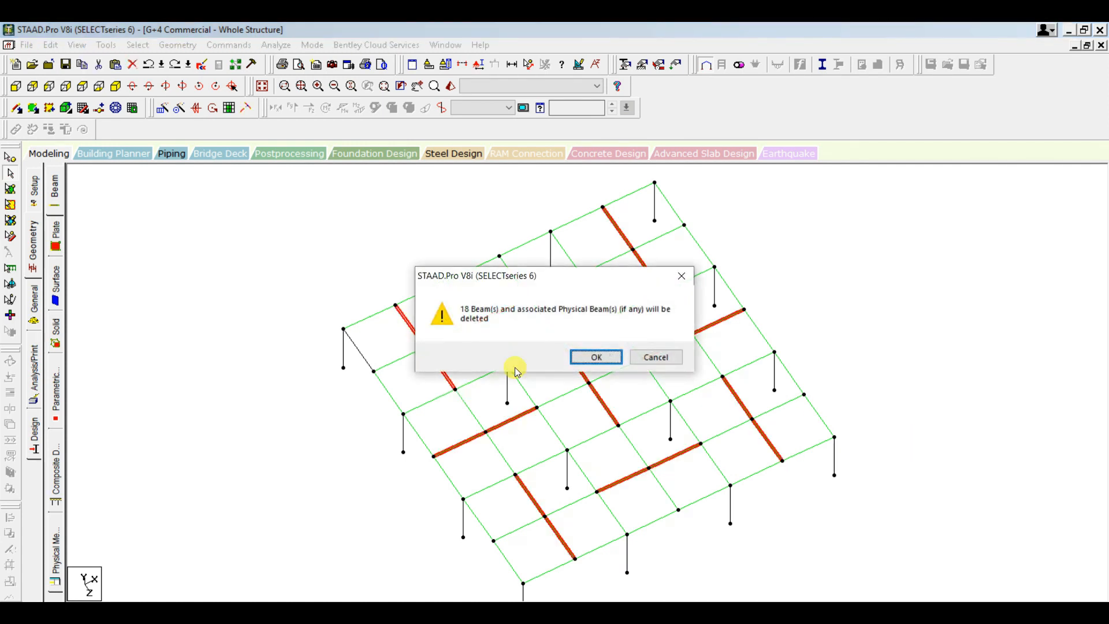
click(596, 357)
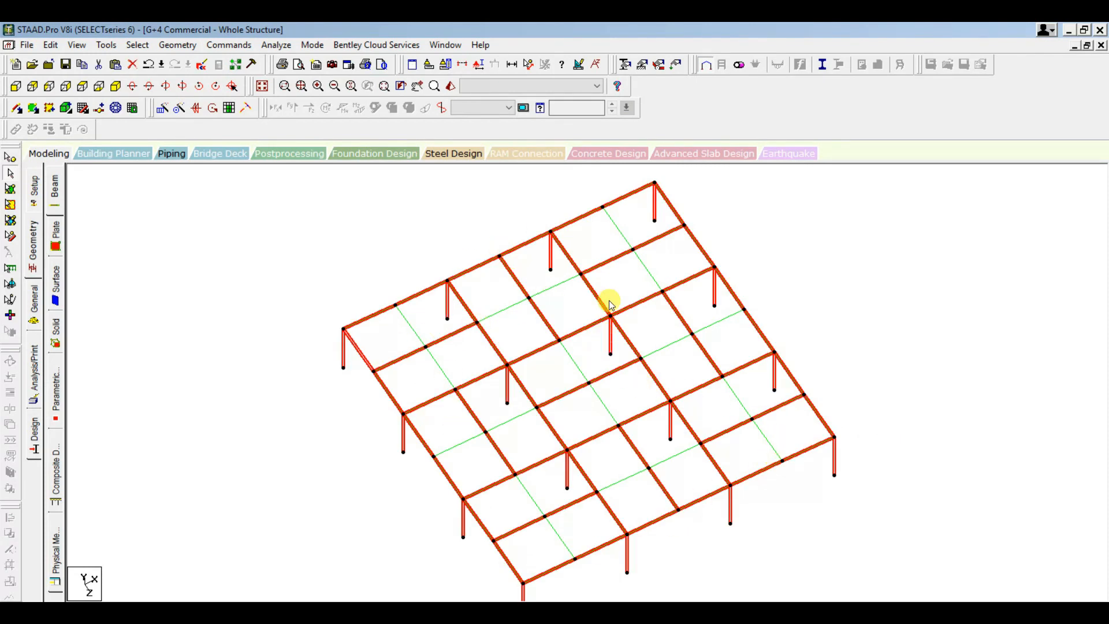
click(861, 544)
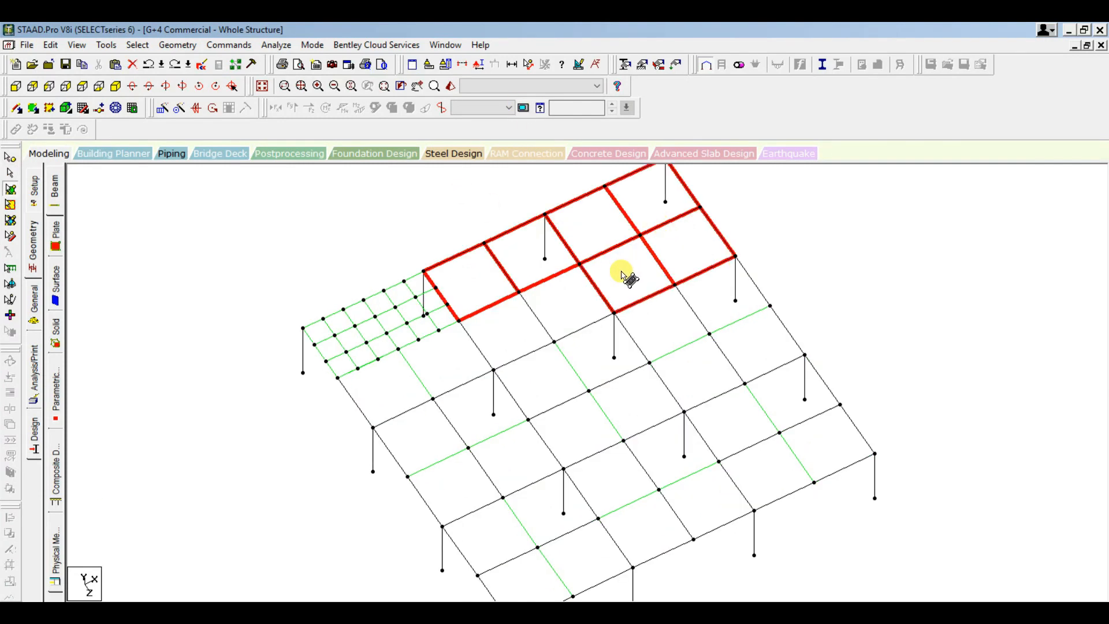
Step: Mesh all the plates outside the already meshed corner panels with polygonal meshing, 3 divisions on each of the four sides
ctrl+click(569, 310)
ctrl+click(505, 335)
ctrl+click(424, 435)
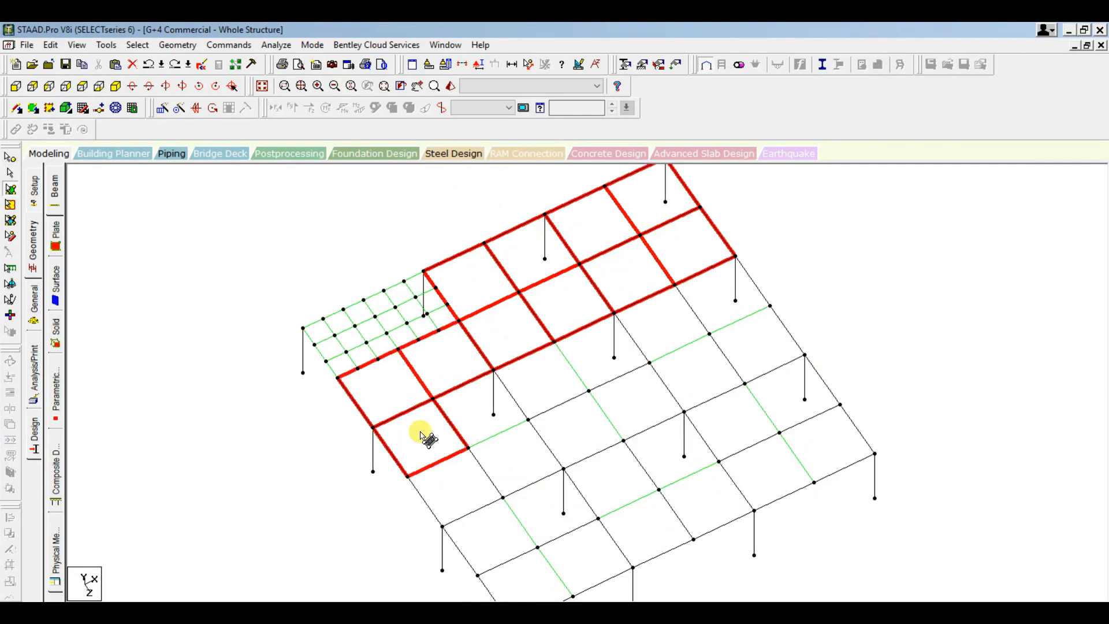
ctrl+click(475, 403)
ctrl+click(555, 375)
ctrl+click(604, 351)
ctrl+click(663, 333)
ctrl+click(710, 345)
ctrl+click(725, 319)
ctrl+click(742, 341)
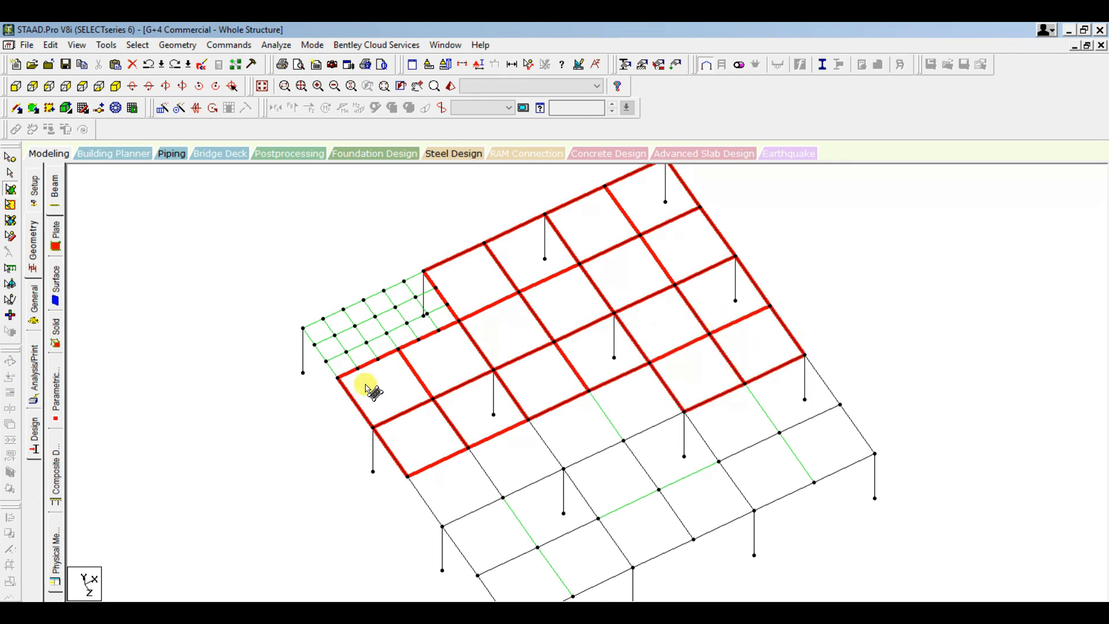
ctrl+click(735, 426)
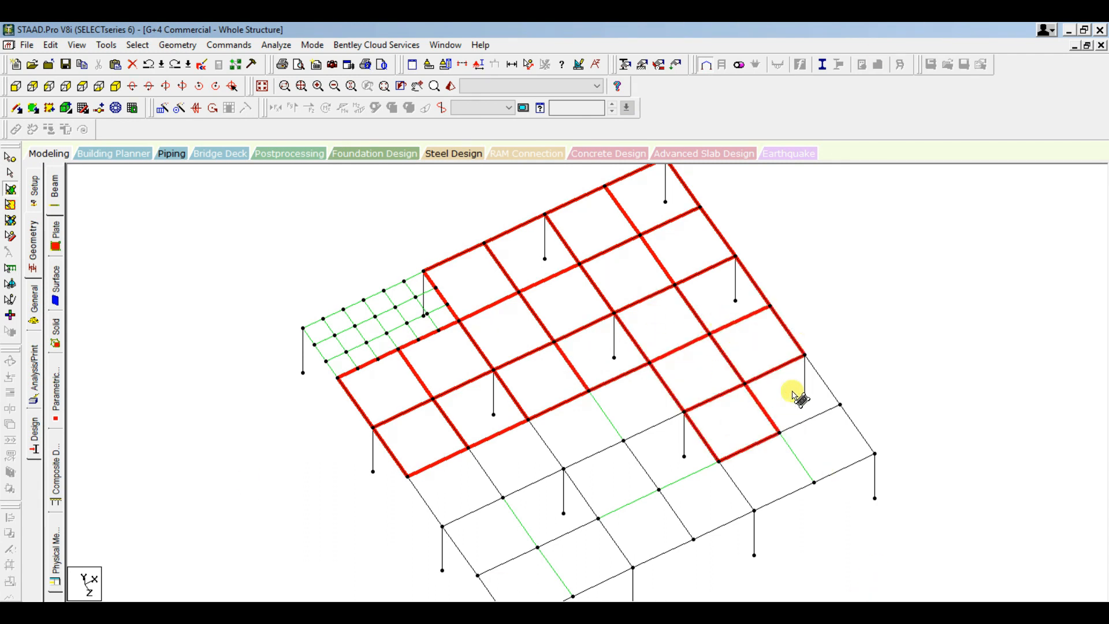
ctrl+click(794, 393)
ctrl+click(831, 456)
ctrl+click(768, 471)
ctrl+click(708, 497)
ctrl+click(651, 454)
ctrl+click(580, 432)
ctrl+click(627, 498)
ctrl+click(664, 532)
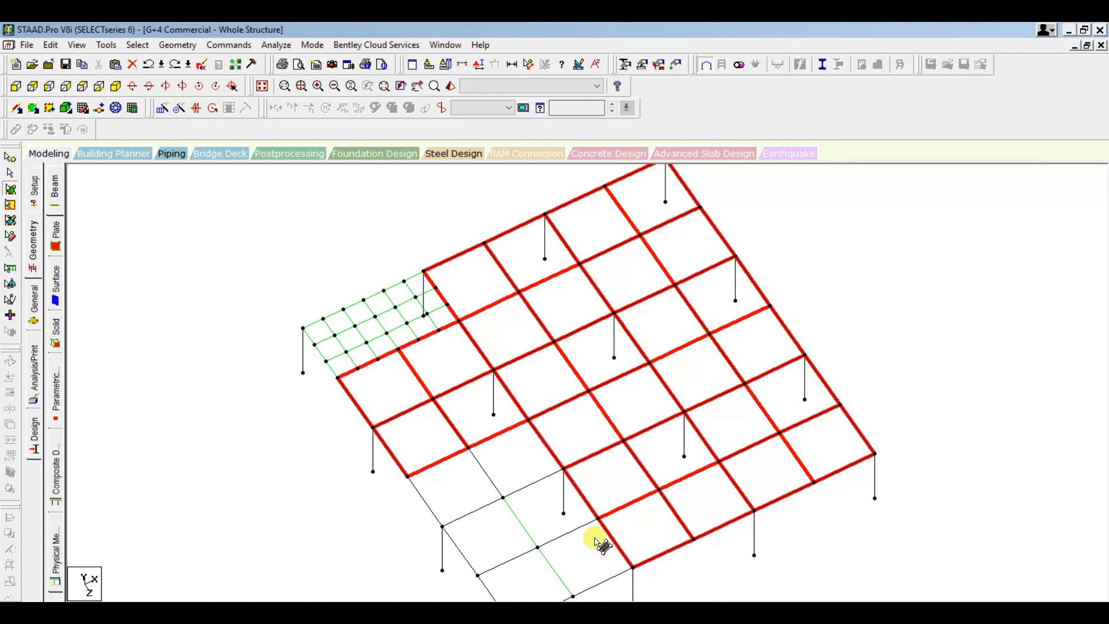
ctrl+click(597, 538)
ctrl+click(564, 489)
ctrl+click(495, 456)
ctrl+click(476, 483)
ctrl+click(504, 521)
ctrl+click(543, 596)
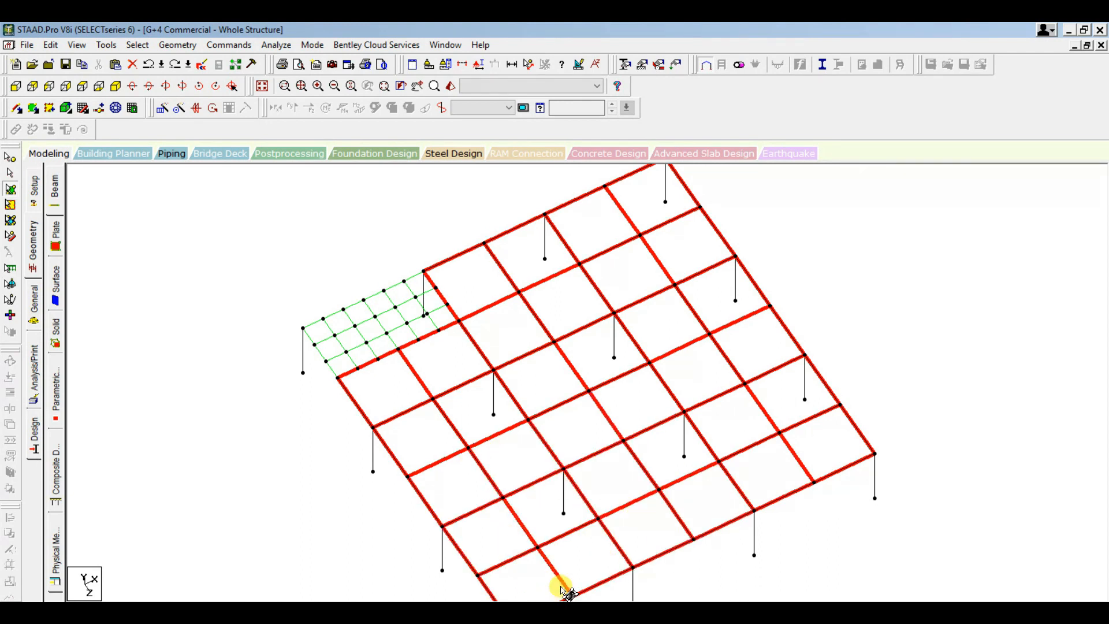
right_click(645, 387)
click(729, 498)
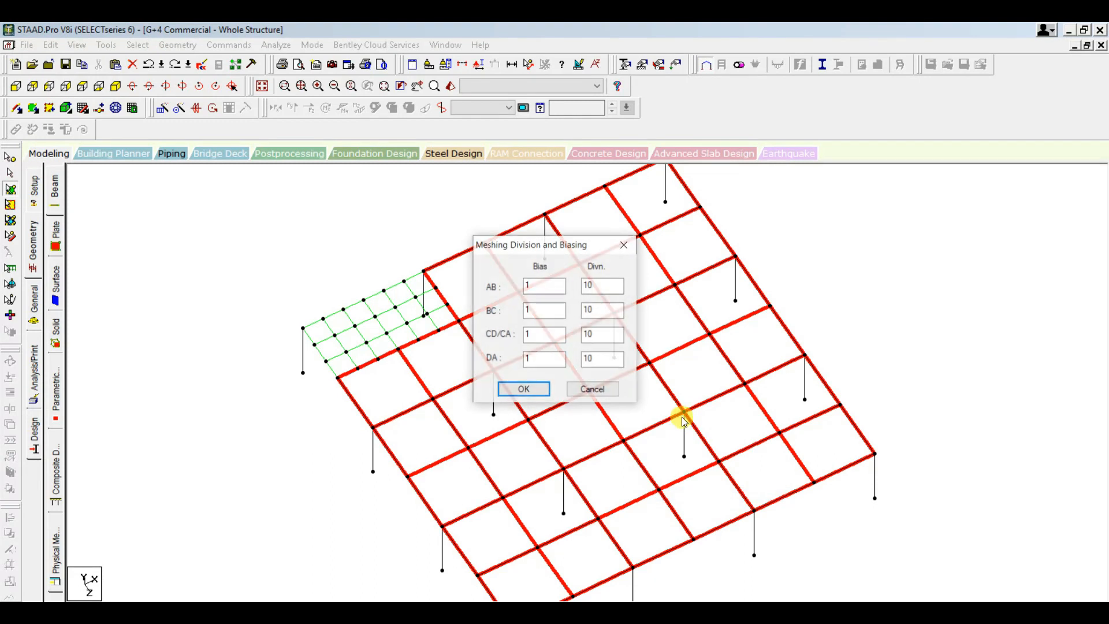
double_click(584, 286)
text(3)
key(Tab)
text(3)
key(Tab)
text(3)
key(Tab)
text(3)
click(524, 389)
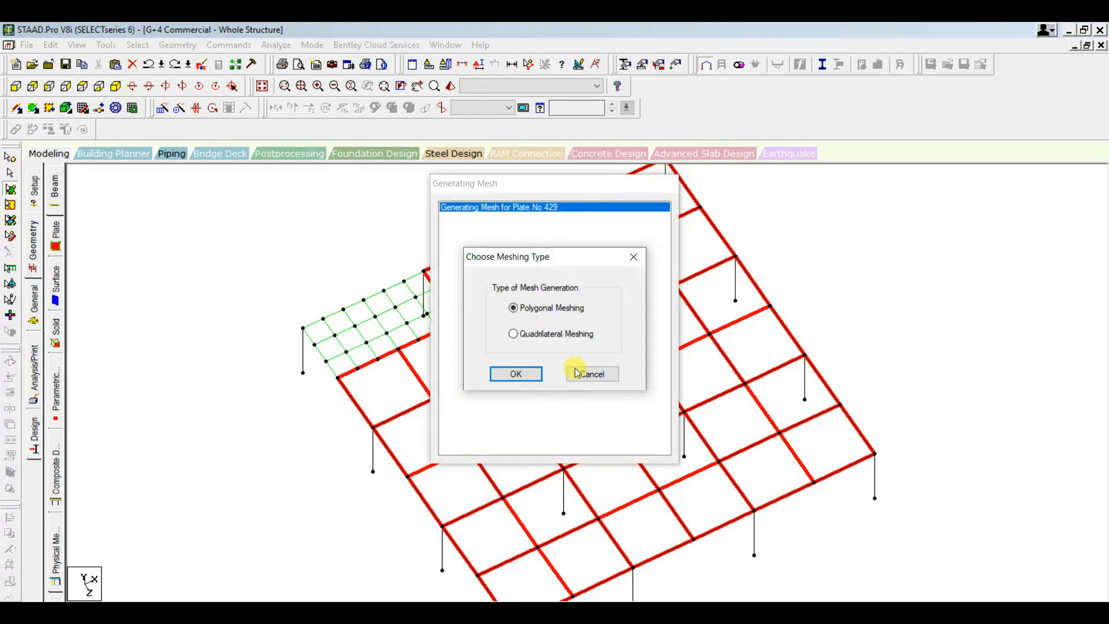
key(Return)
drag(890, 338, 962, 324)
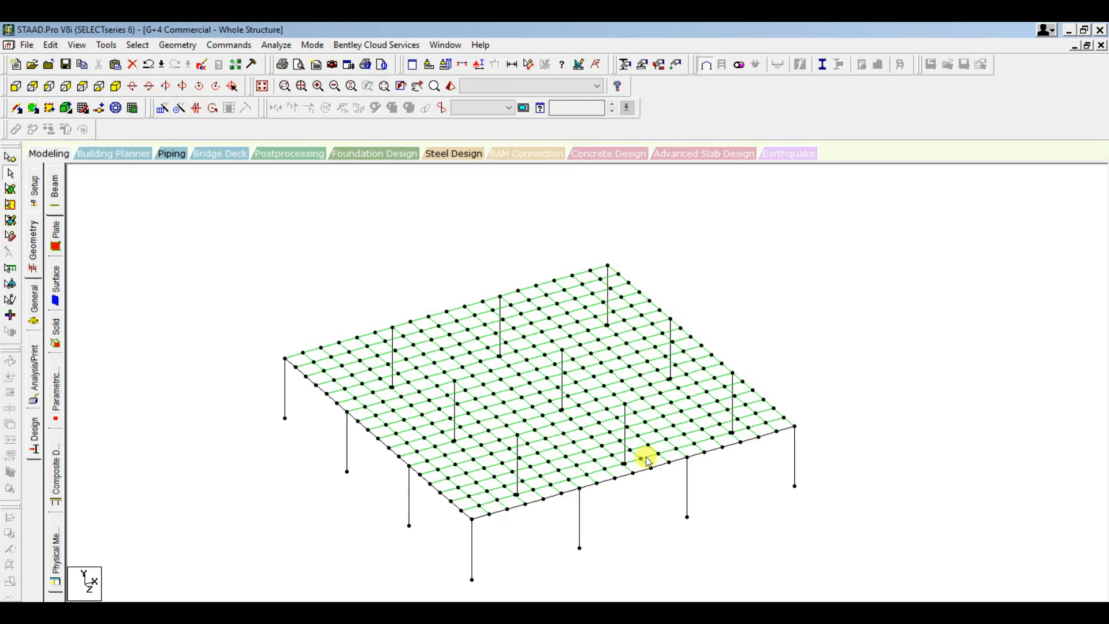
Step: Assign the existing concrete plate thickness property to all the meshed plates of the floor level
mouse_move(640, 415)
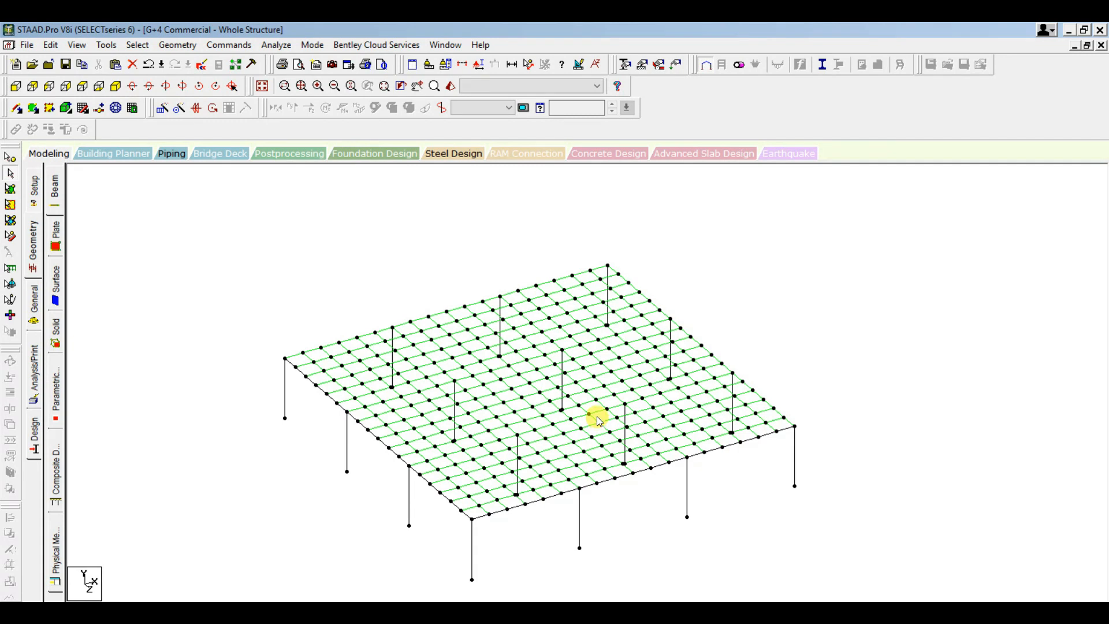
mouse_move(598, 420)
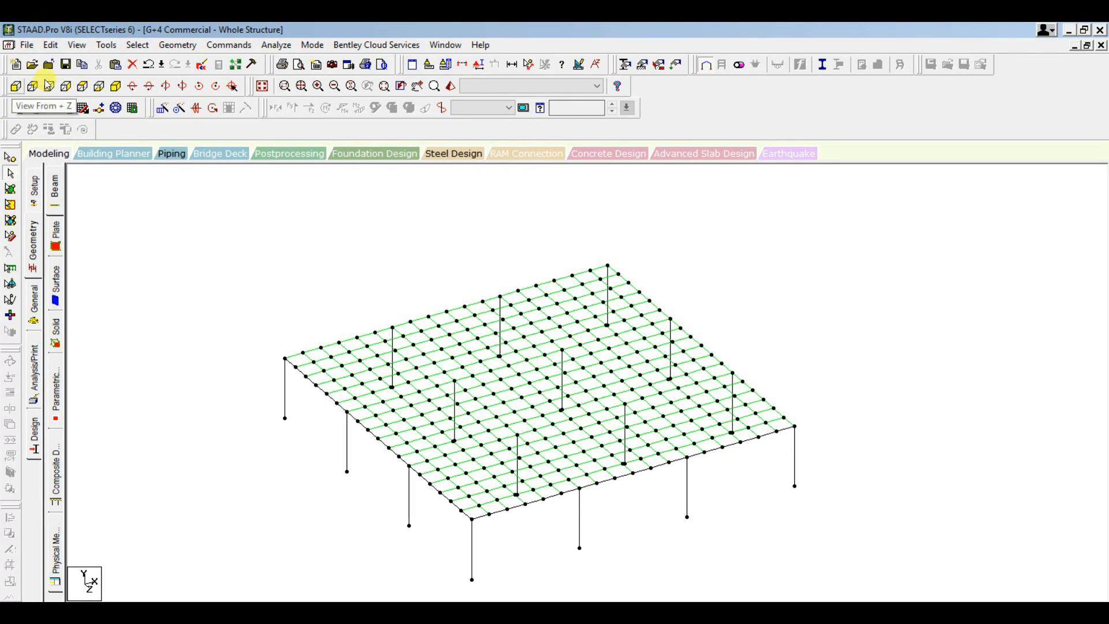
click(237, 46)
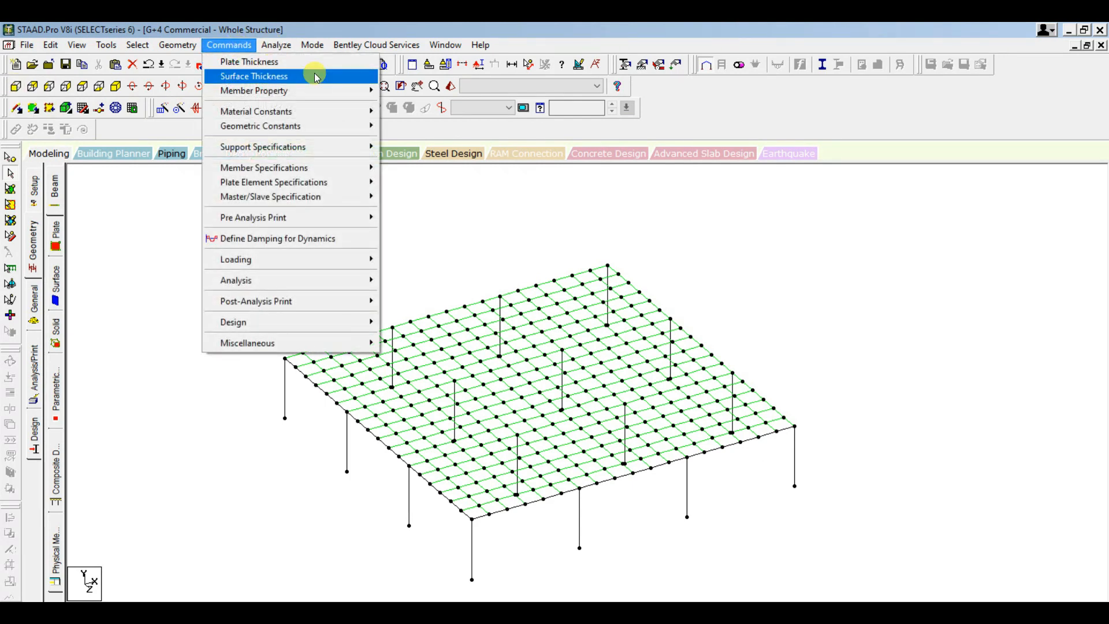
mouse_move(332, 92)
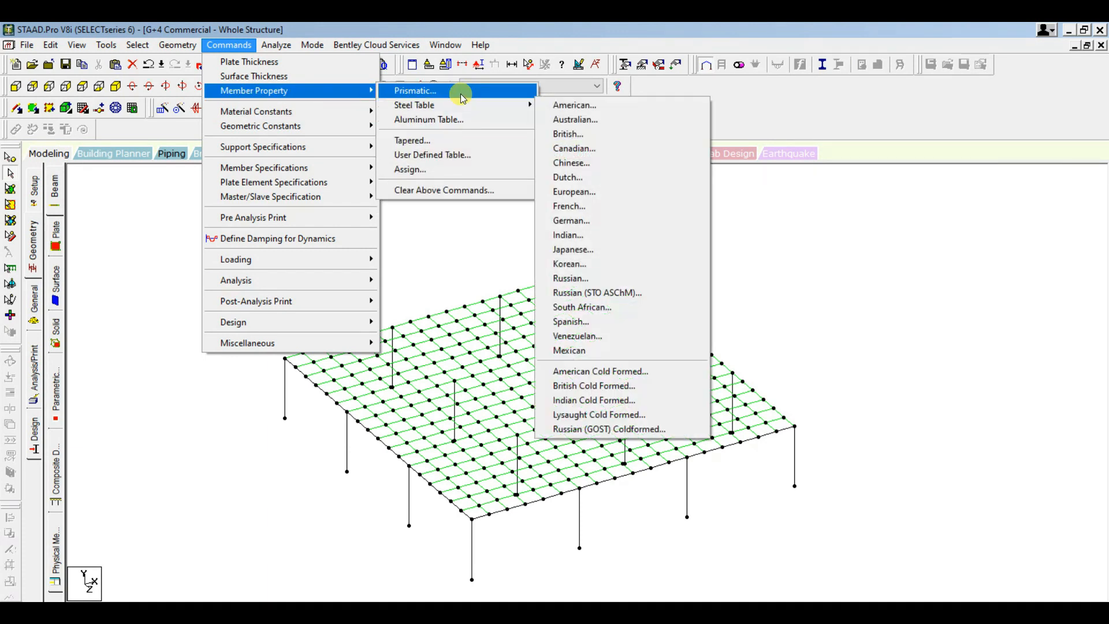
click(463, 91)
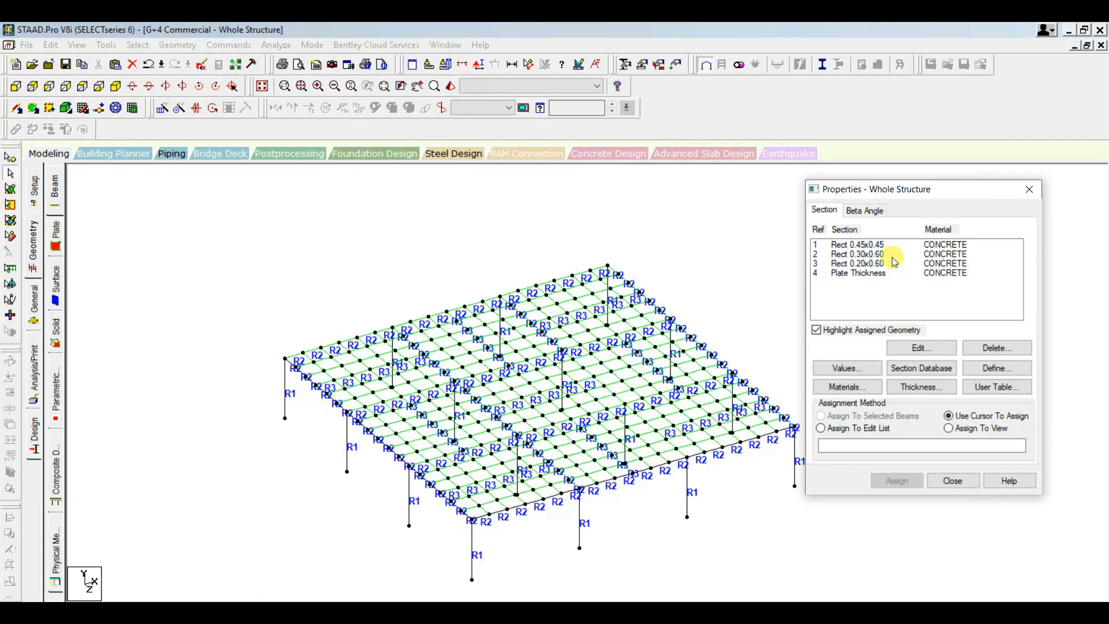
click(867, 272)
middle_drag(712, 261, 618, 235)
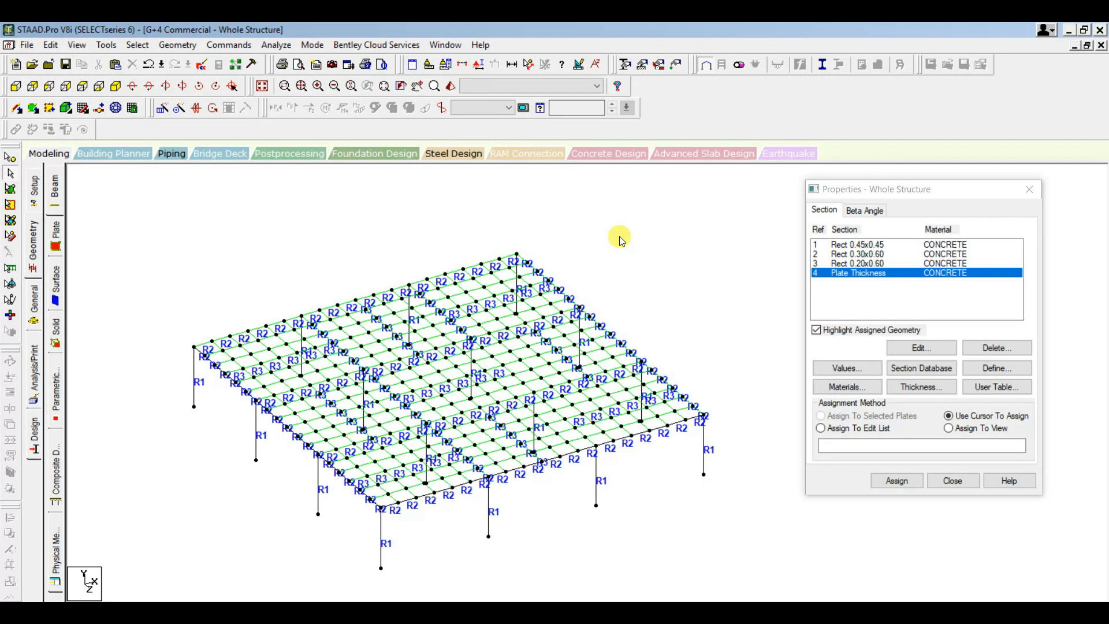
click(10, 189)
drag(137, 213, 736, 515)
click(896, 481)
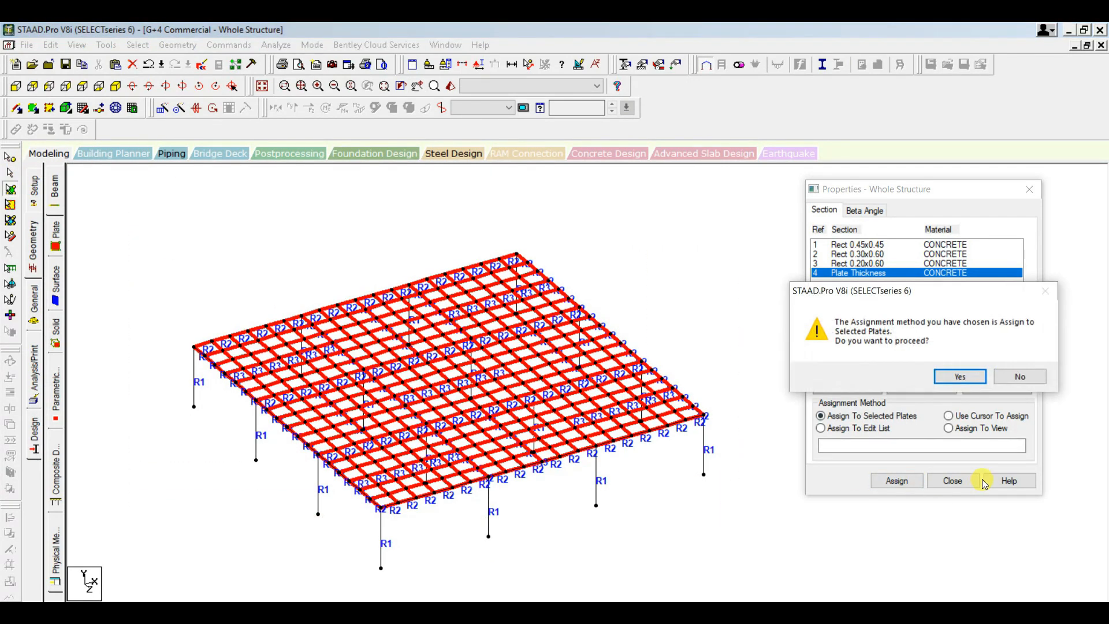
click(970, 382)
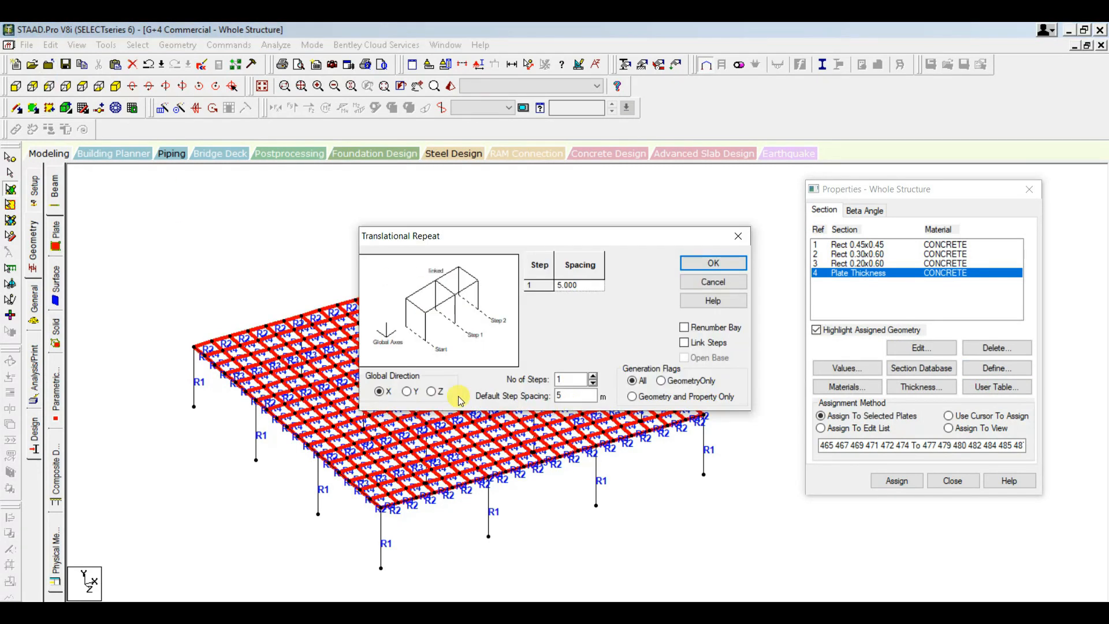
Step: Repeat the selected floor plates translationally in the Y direction with one step at 16 m spacing
key(Tab)
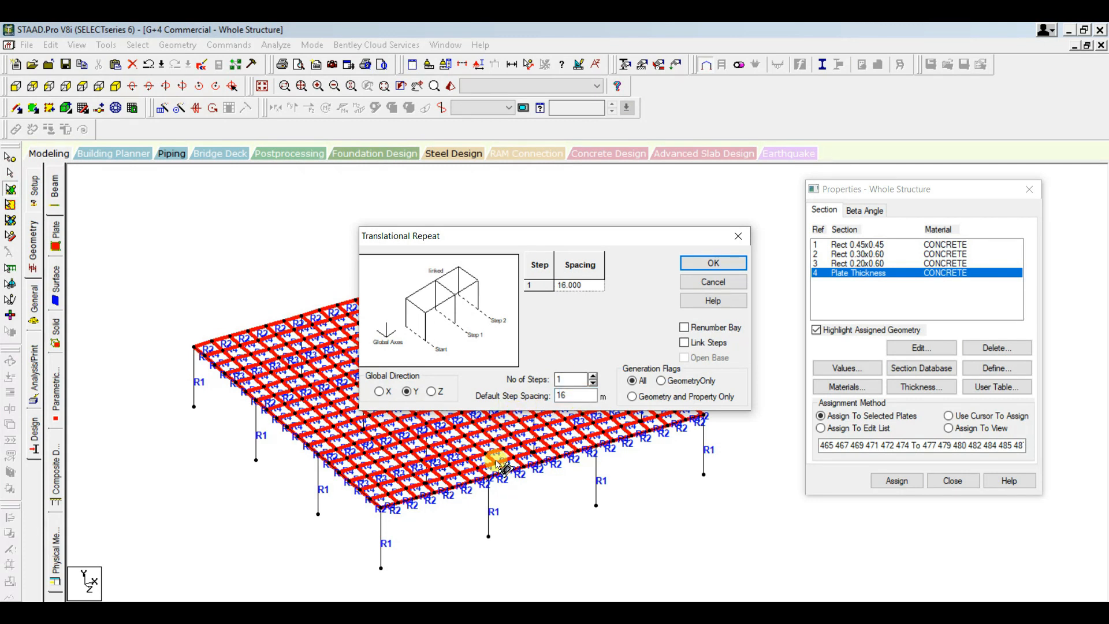
click(712, 263)
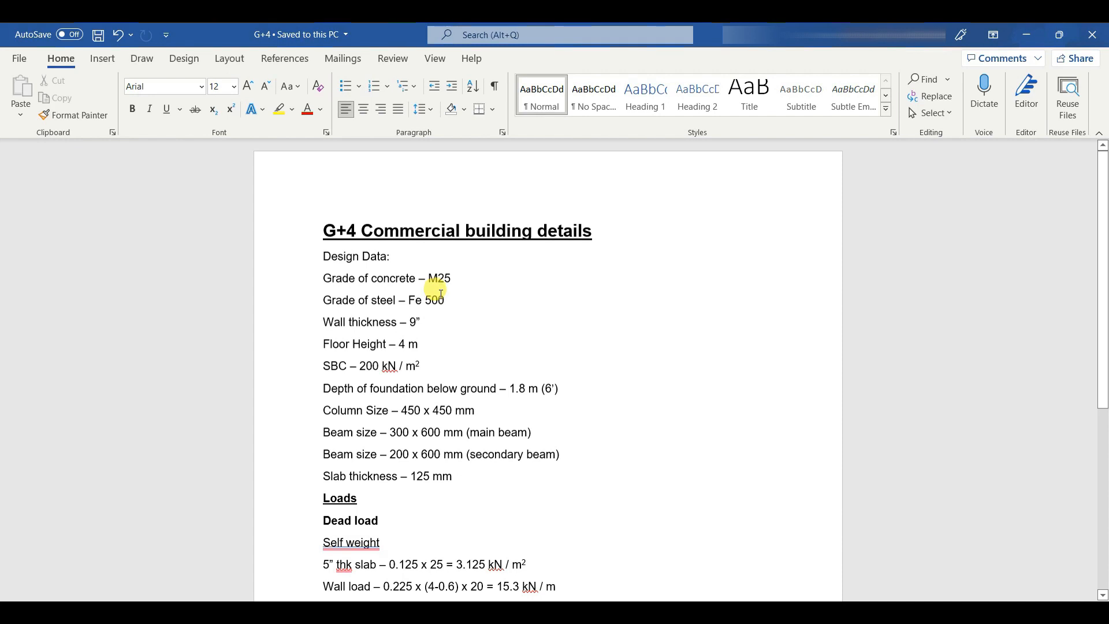
Step: Review the design data and the dead, live and seismic loads listed in the G+4 building details document
scroll(415, 292, down, 1)
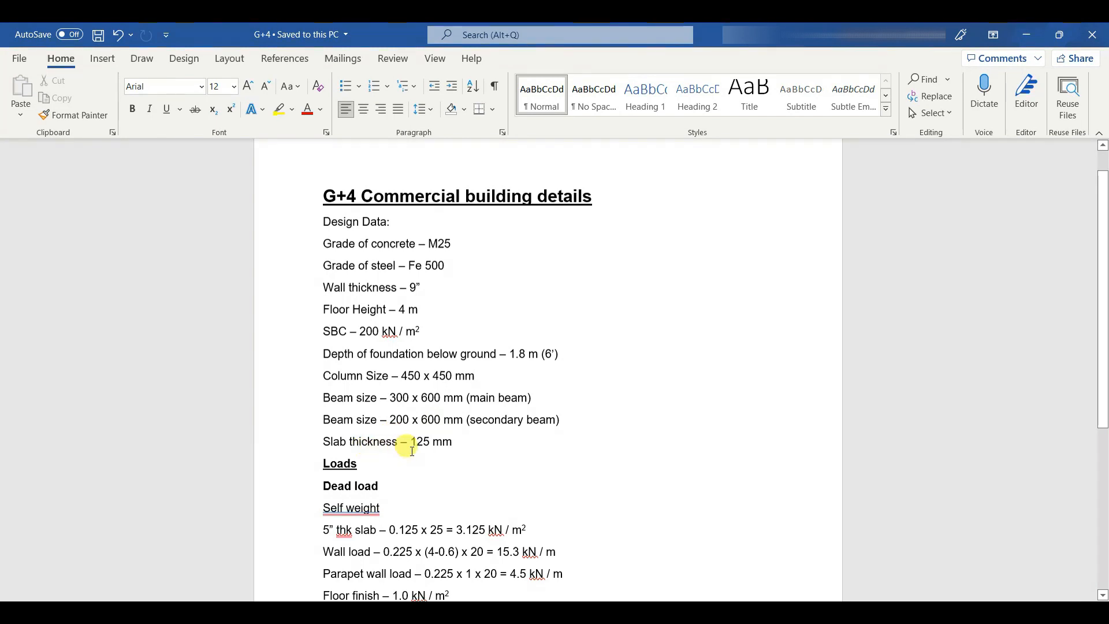
scroll(377, 405, down, 2)
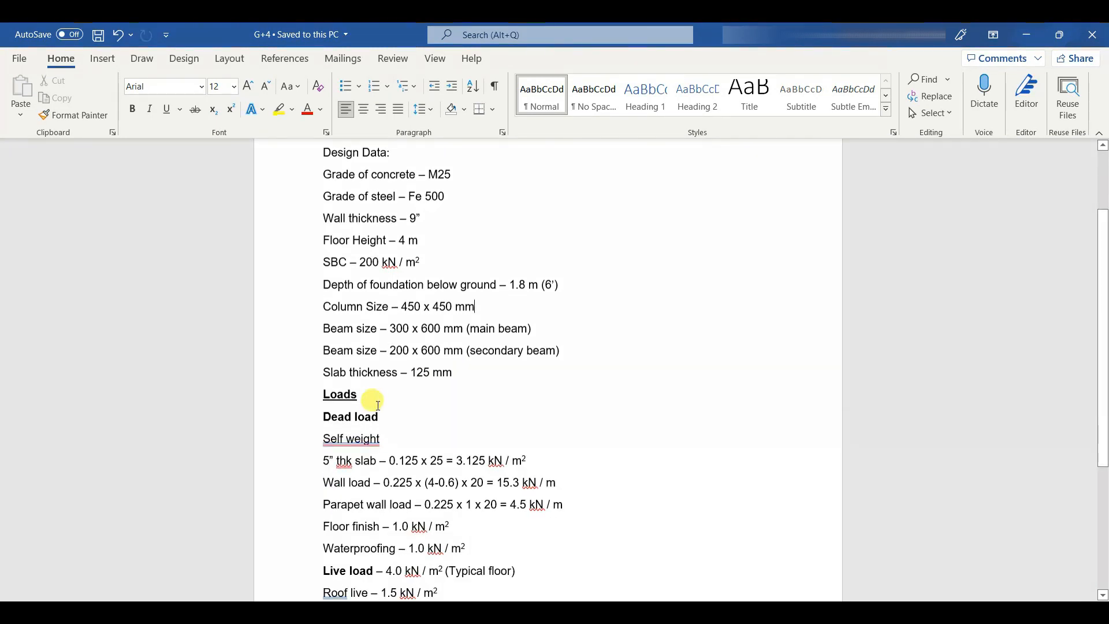
scroll(372, 403, down, 2)
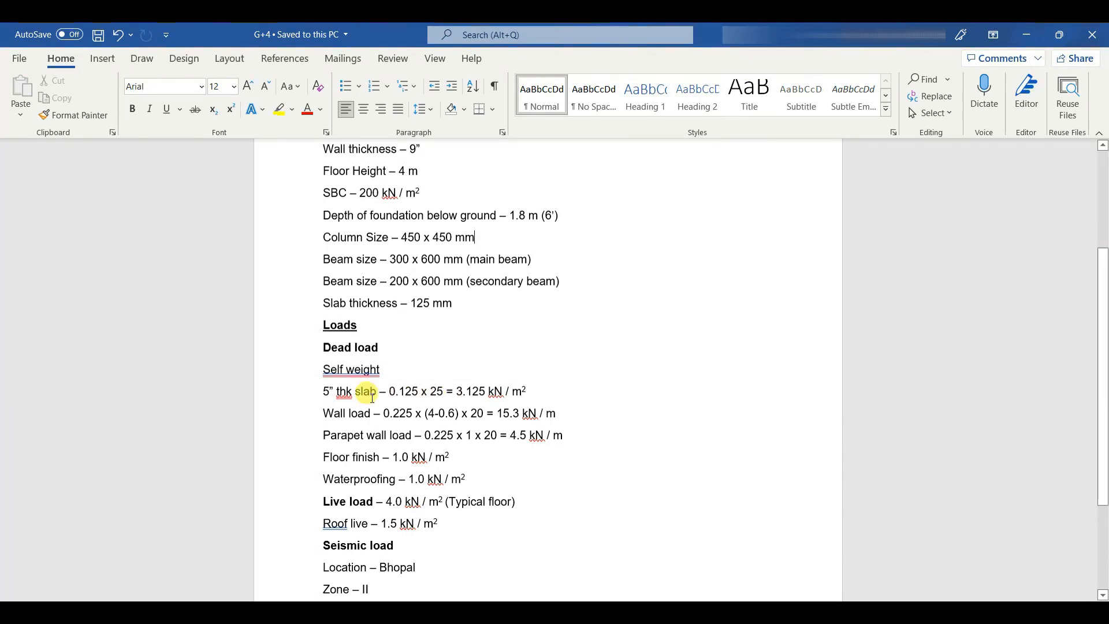
right_click(346, 393)
key(Escape)
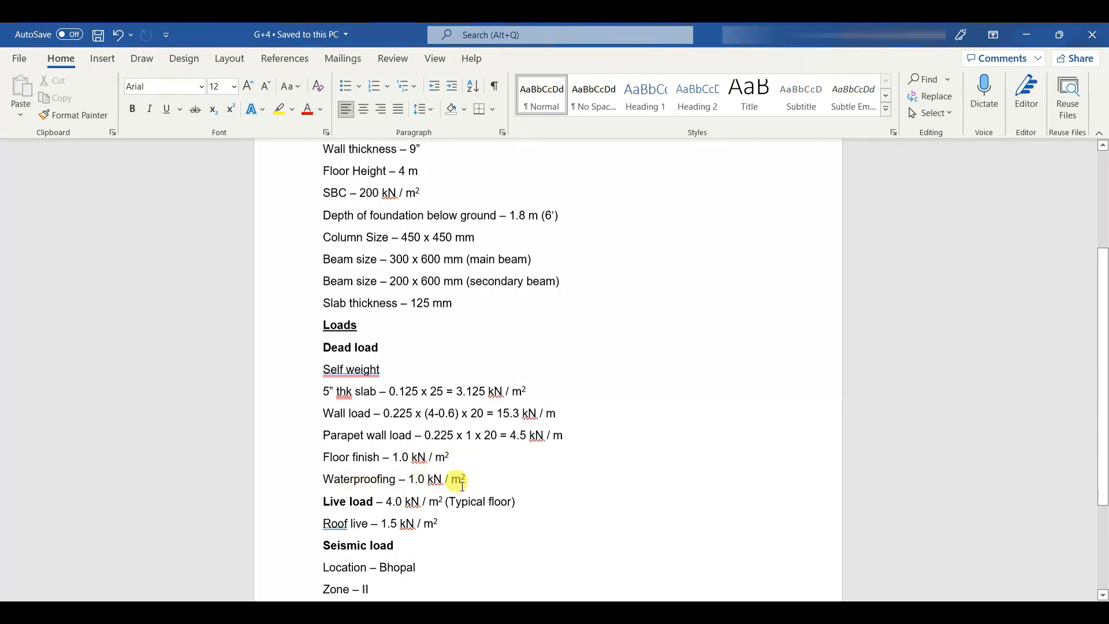
scroll(462, 484, down, 1)
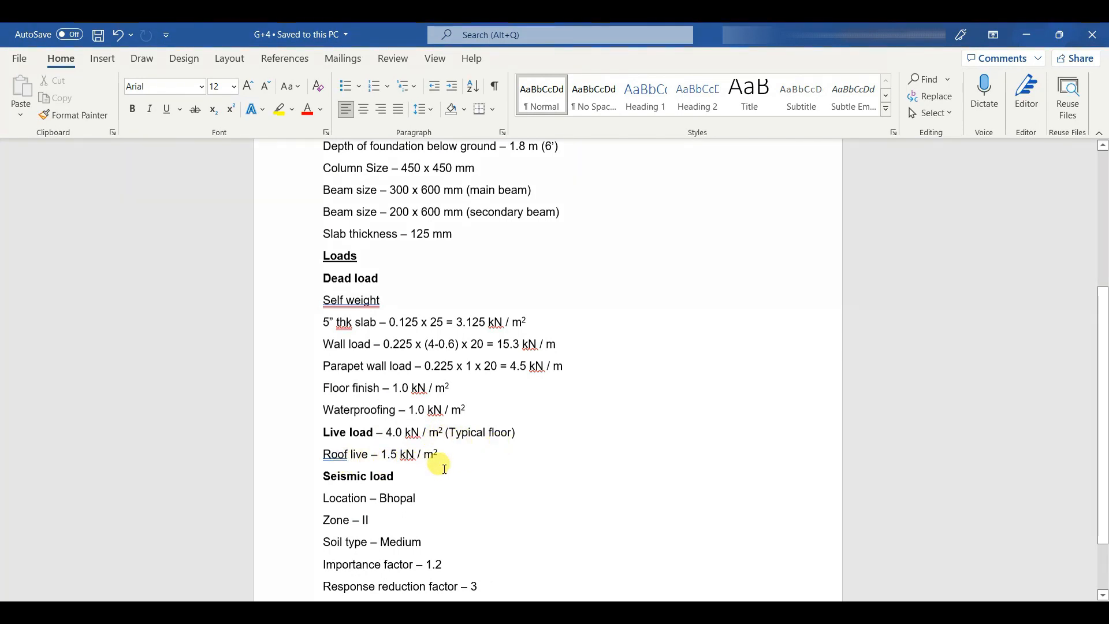
scroll(439, 465, down, 1)
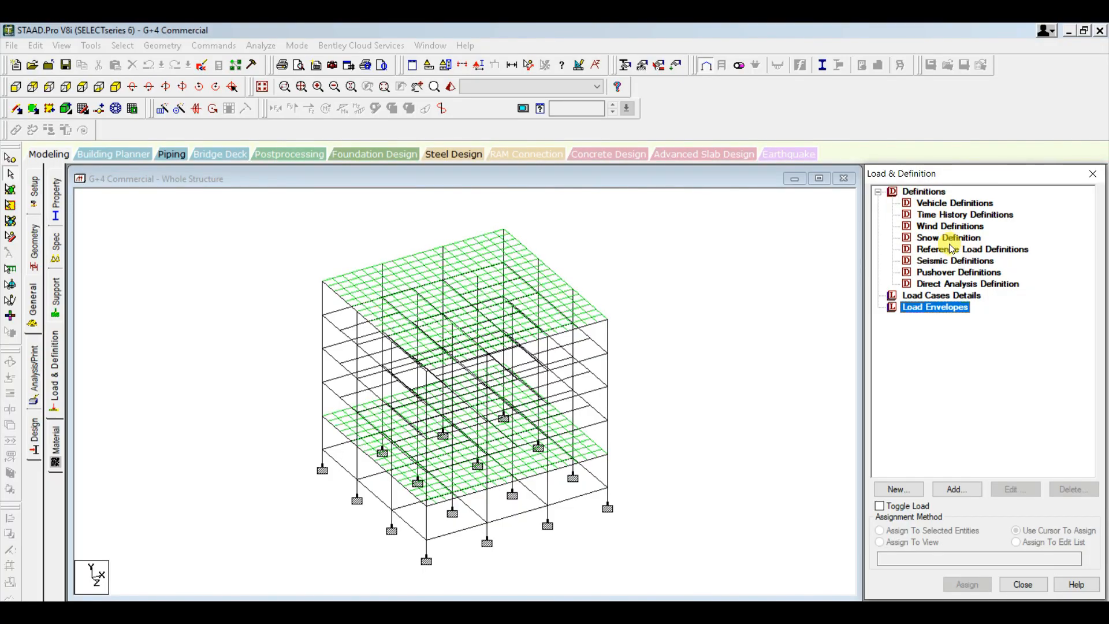
Step: In STAAD.Pro, start a seismic definition per Indian: IS 1893 - 2002/2005 and choose the zone factor by Zone II in the parameter generator
click(947, 261)
click(959, 491)
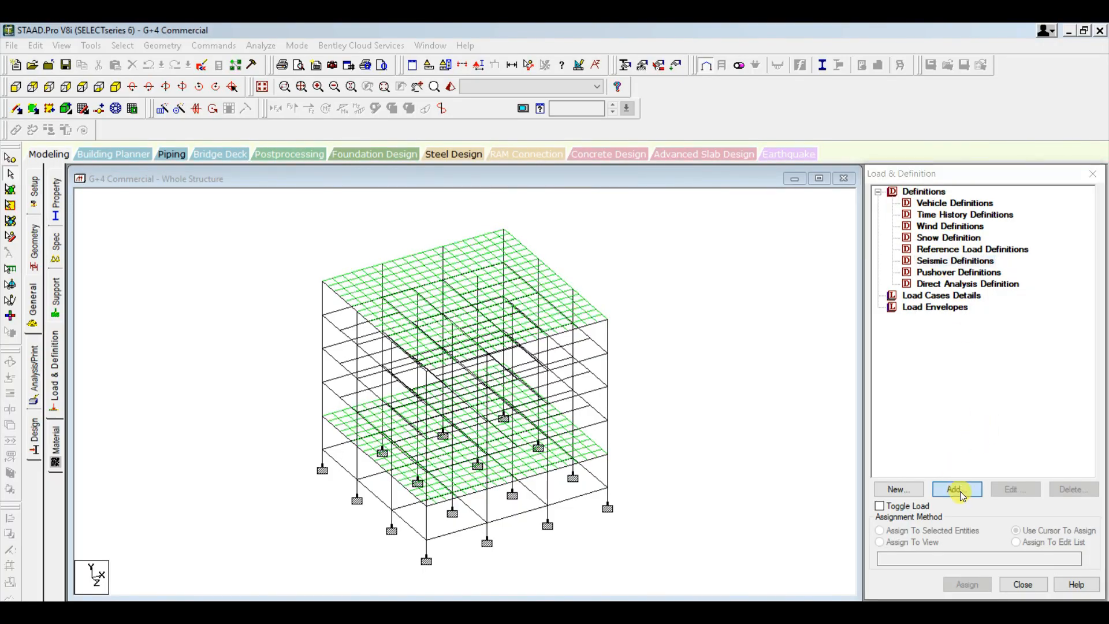
click(527, 204)
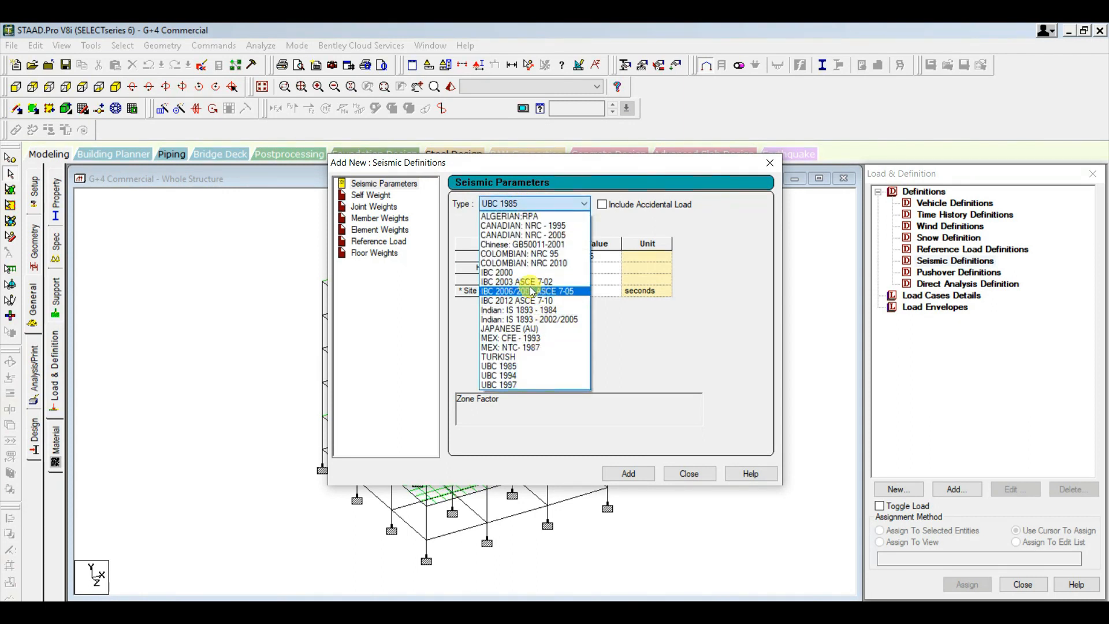
click(556, 319)
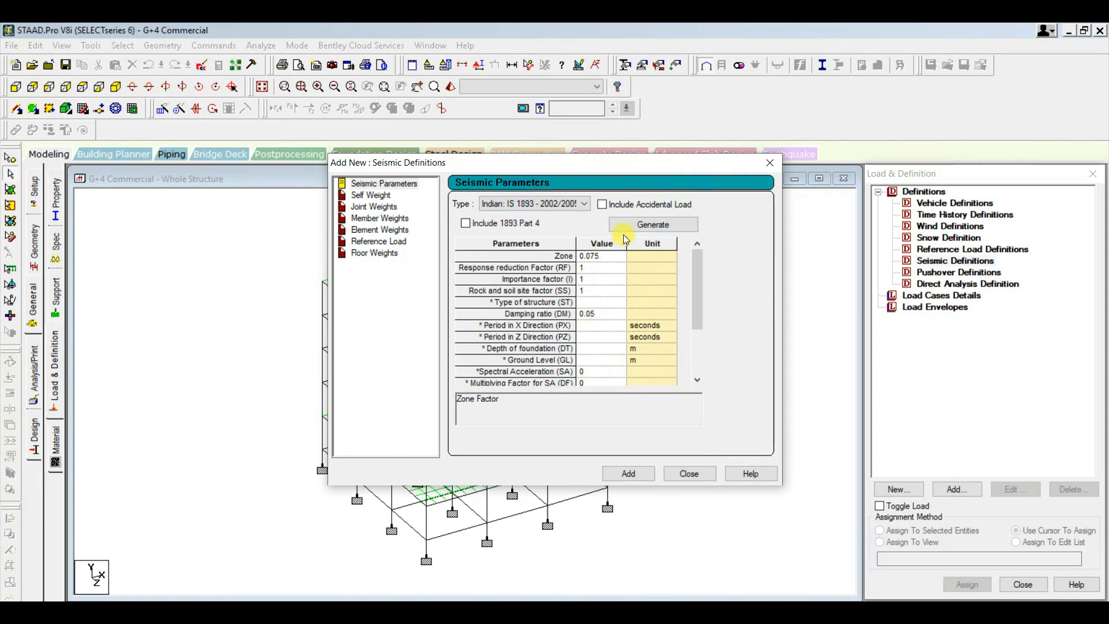
click(653, 225)
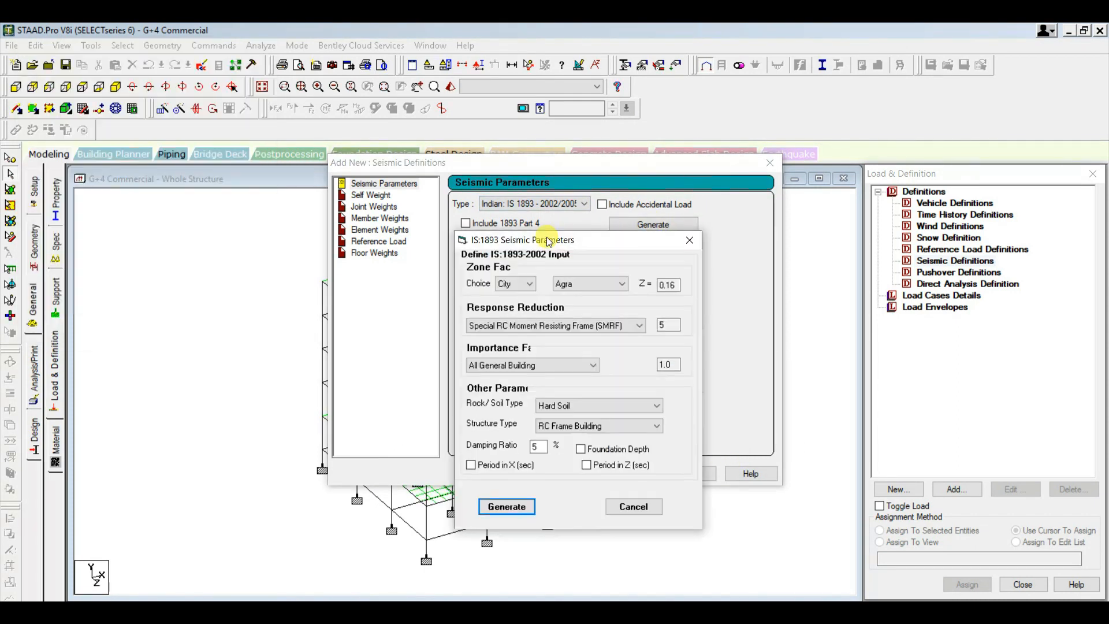
click(499, 284)
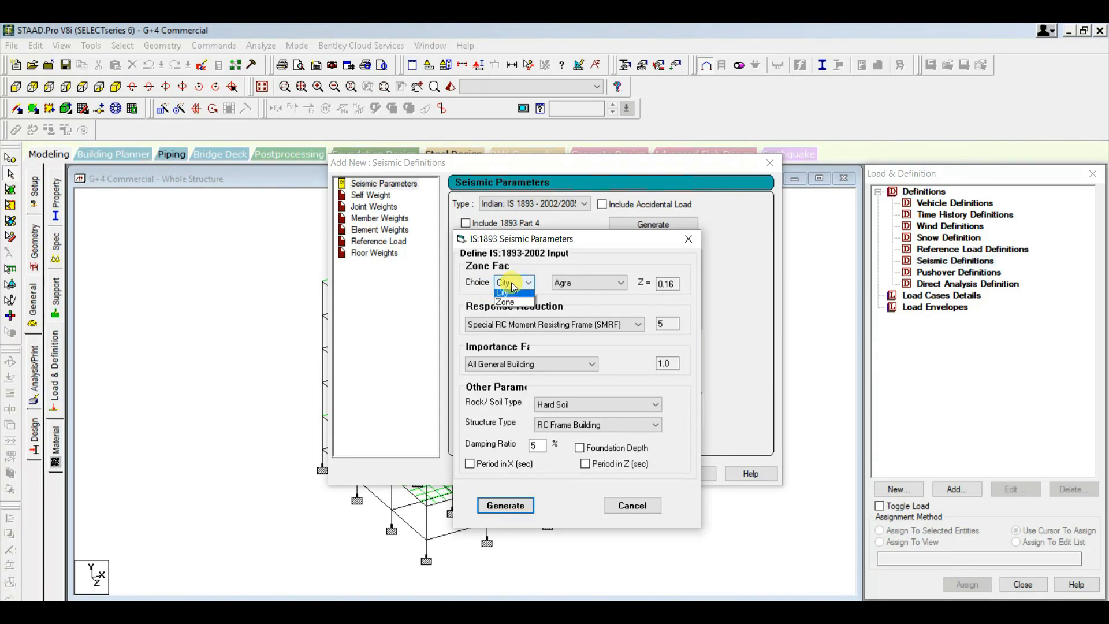
click(509, 302)
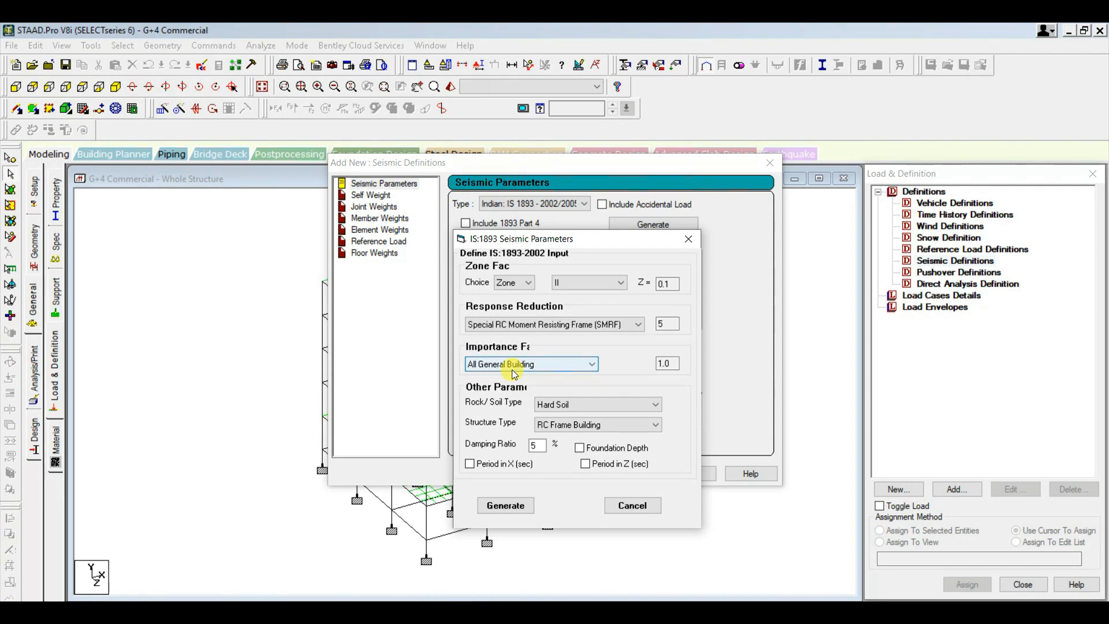
Step: Switch to the IS 1893 Part 1 - 2016 PDF and examine Table 8 for the importance factor of commercial buildings
key(alt+Tab)
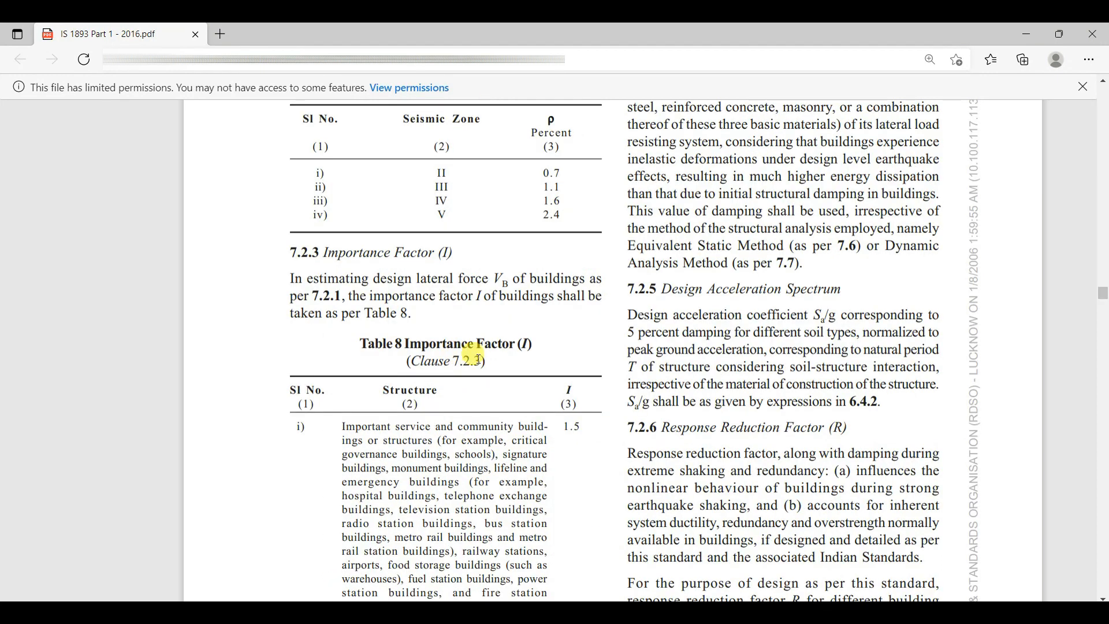
scroll(484, 357, down, 3)
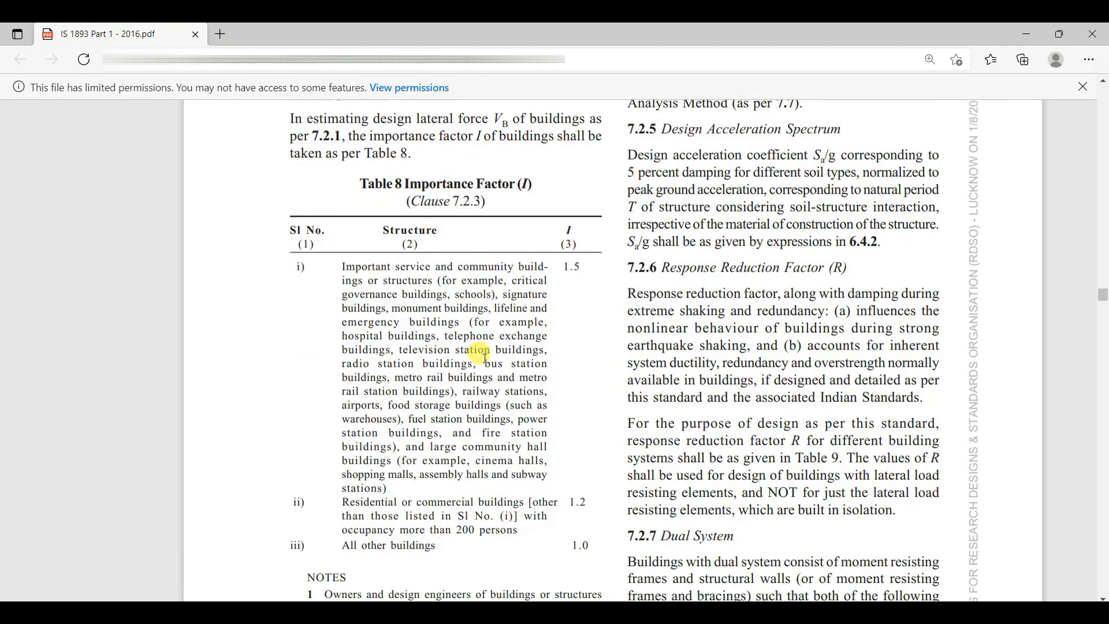
scroll(484, 357, down, 3)
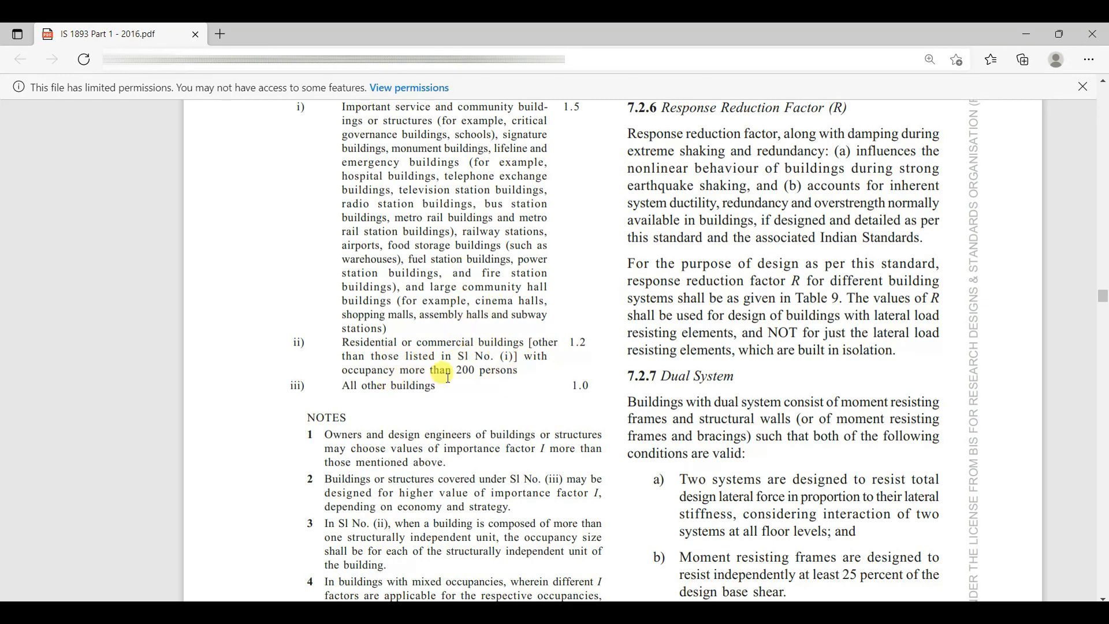
drag(572, 339, 584, 337)
click(574, 337)
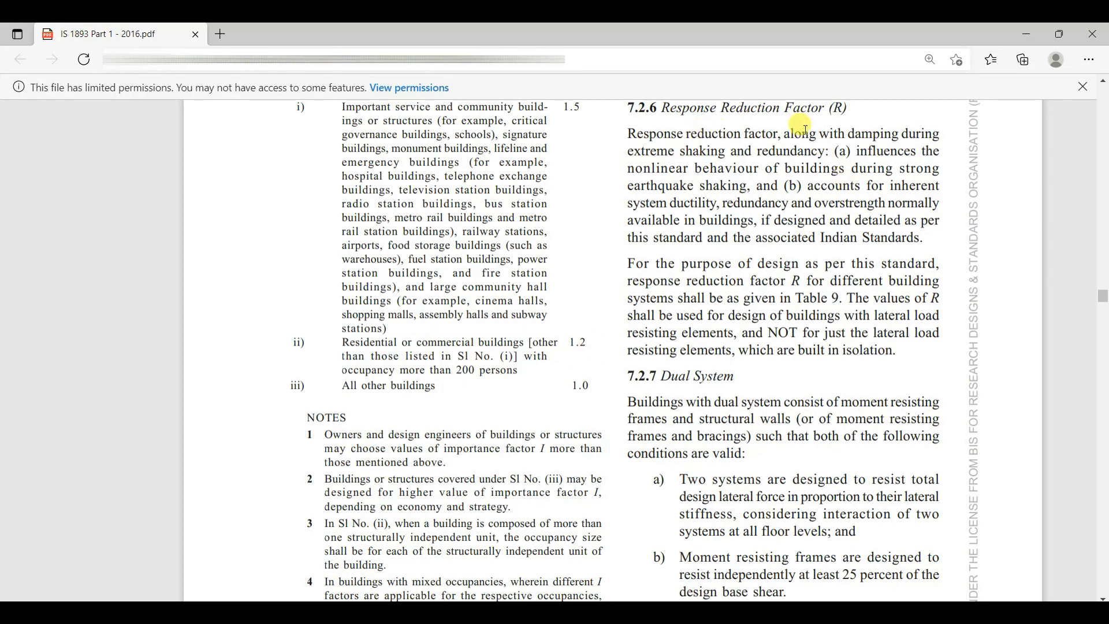
Step: Examine Table 9 and its notes in the code for the response reduction factor of RC moment resisting frames
scroll(663, 334, down, 15)
scroll(354, 256, up, 3)
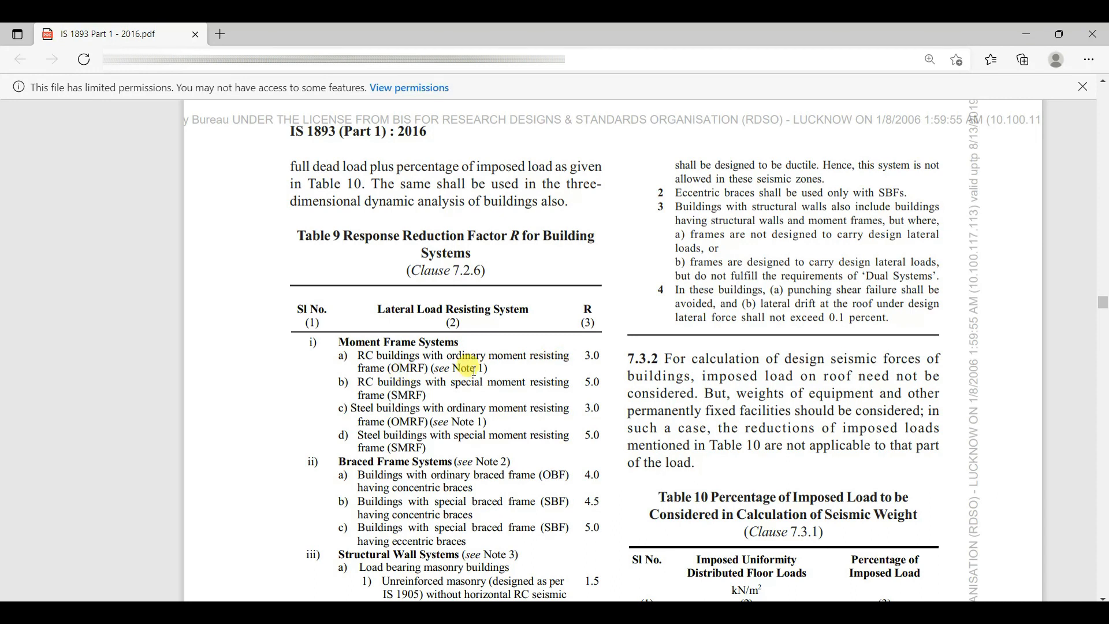
scroll(479, 369, down, 10)
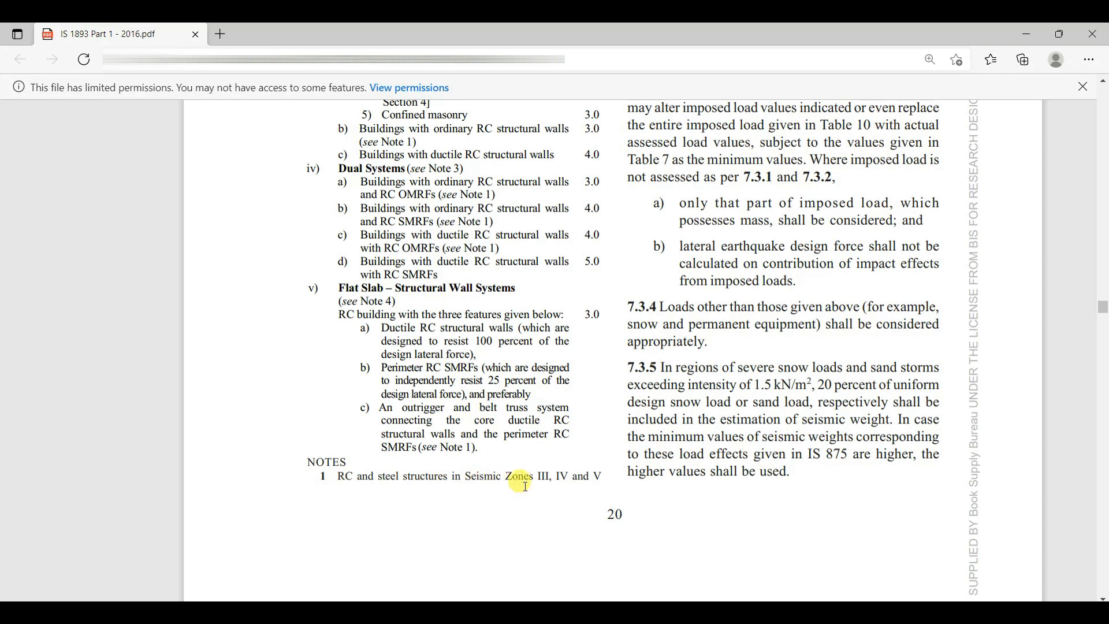
scroll(603, 473, up, 10)
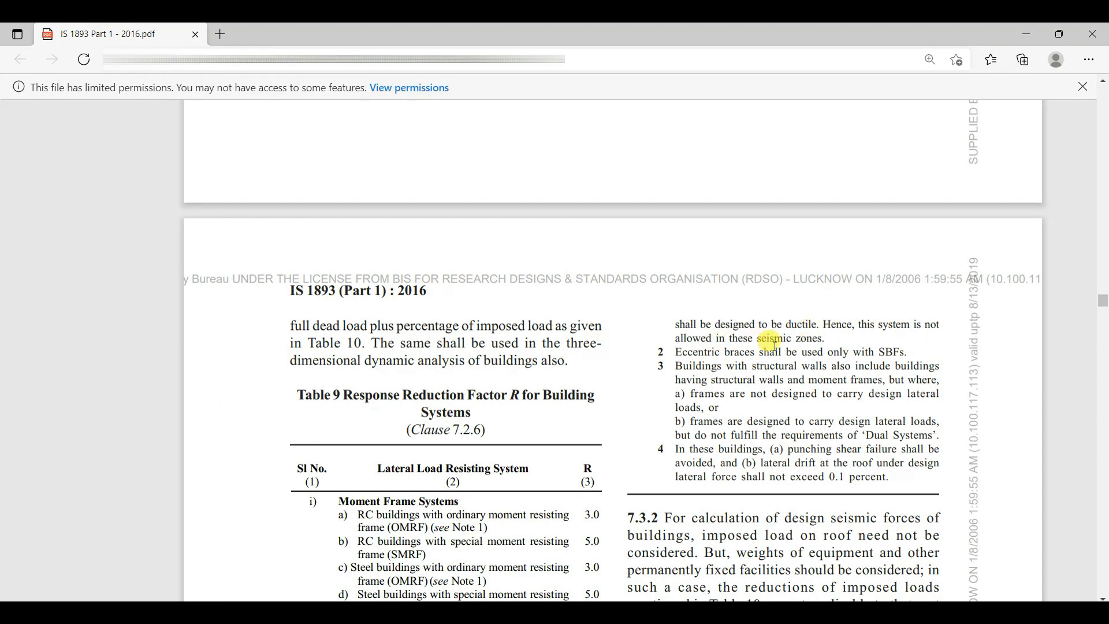
scroll(777, 344, down, 4)
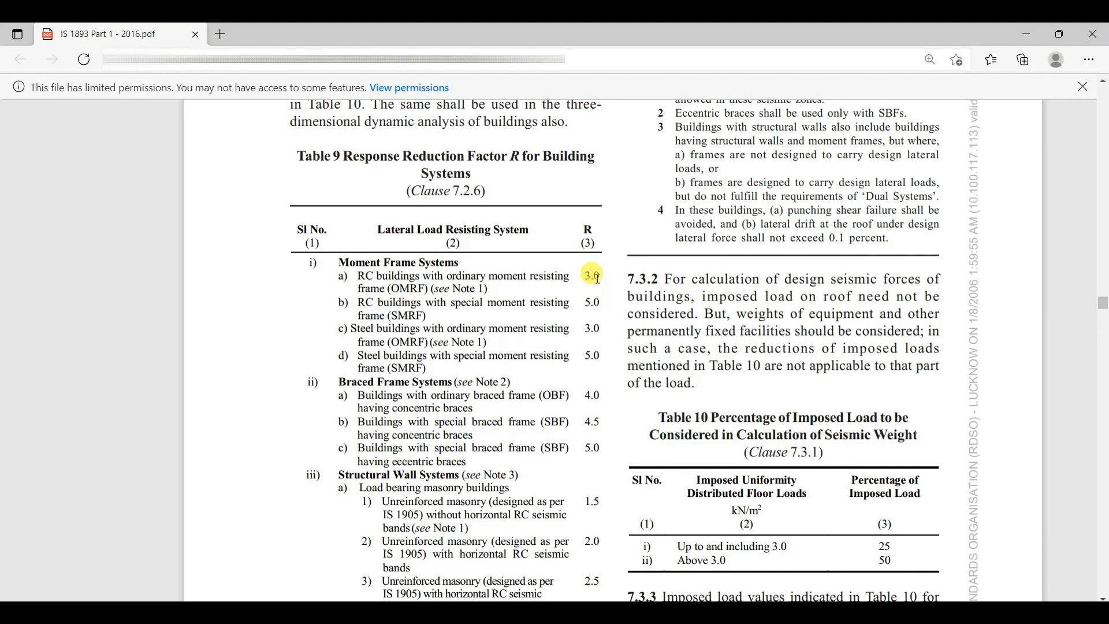
scroll(595, 276, up, 8)
drag(326, 260, 379, 286)
click(351, 297)
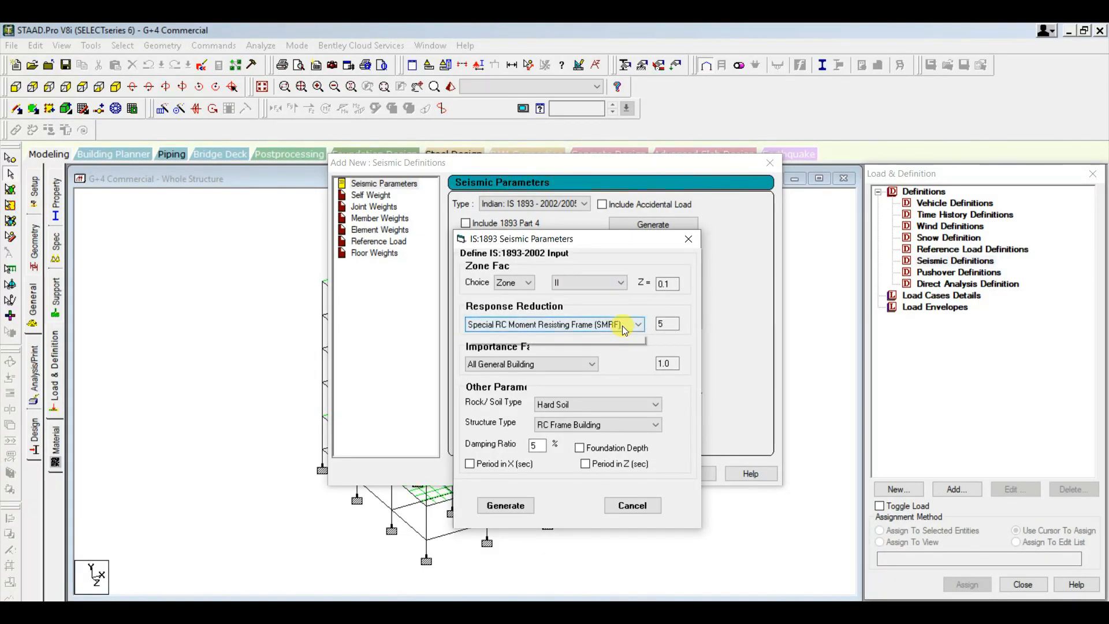
Step: In STAAD.Pro's IS:1893 parameter generator, set the response reduction to Ordinary RC Moment Resisting Frame (OMRF)
click(618, 325)
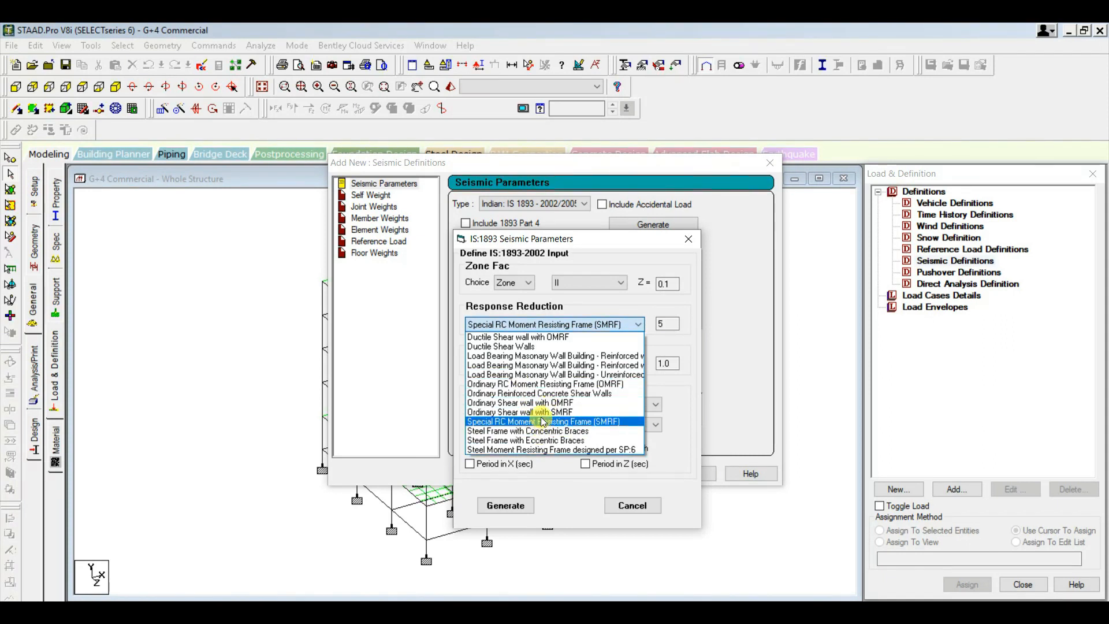
click(549, 383)
click(556, 363)
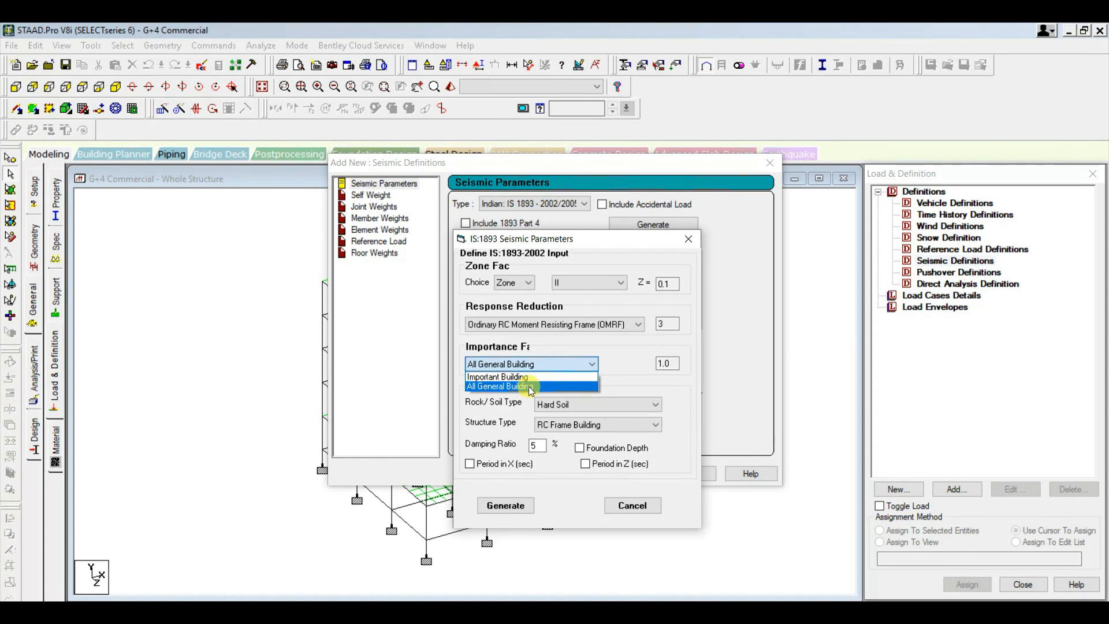
click(529, 378)
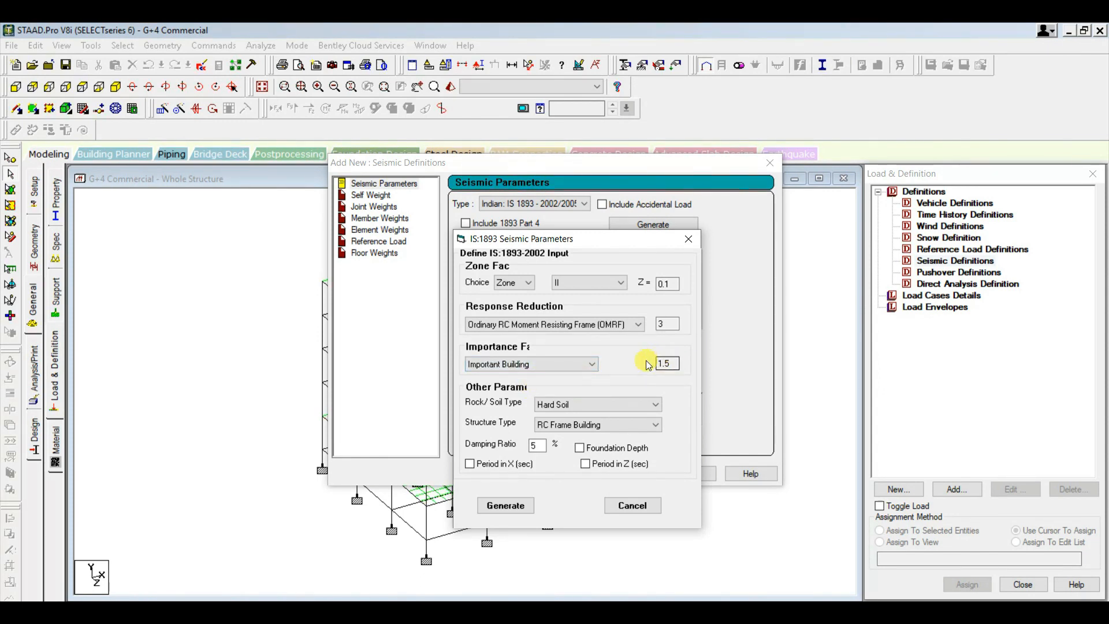
click(589, 364)
click(508, 390)
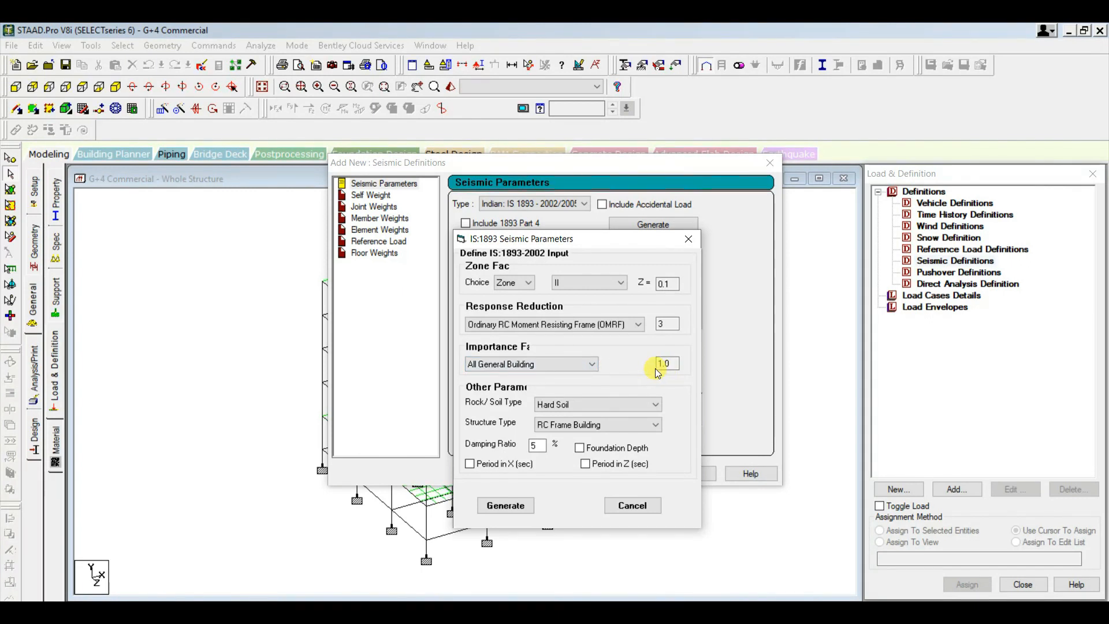
click(598, 365)
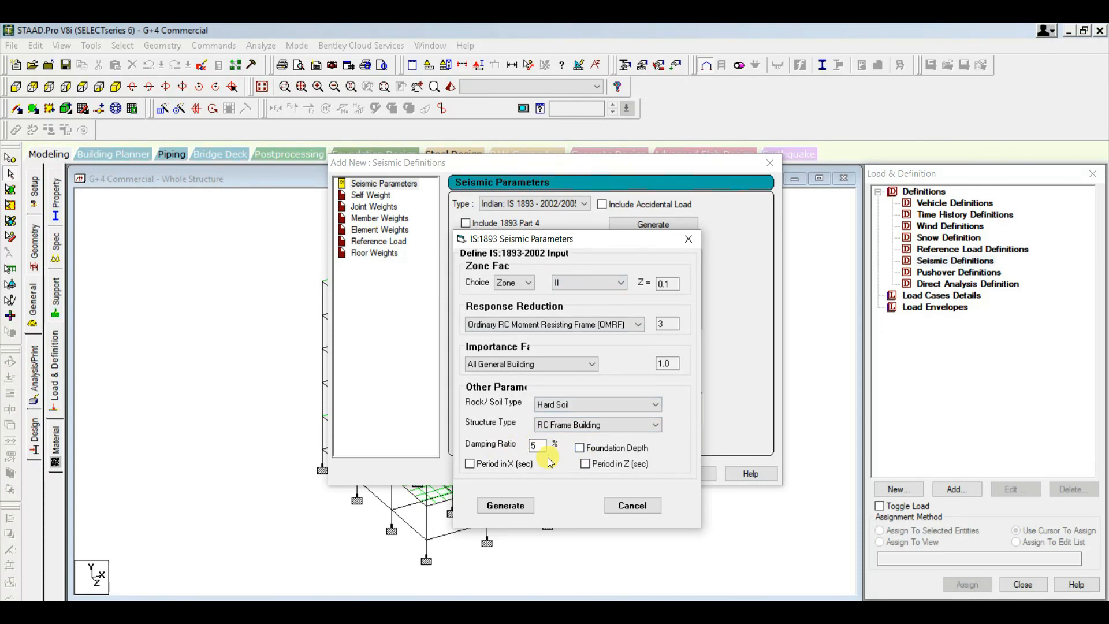
Step: Generate the IS 1893 parameters and add the seismic definition with the importance factor set to 1.2
click(506, 506)
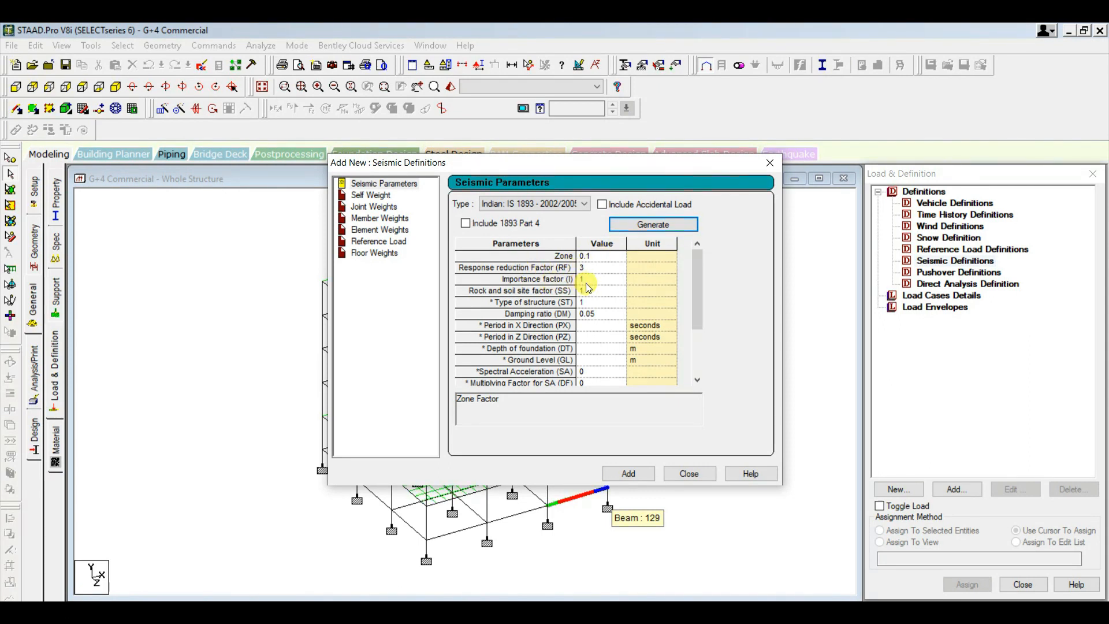
click(591, 280)
click(590, 279)
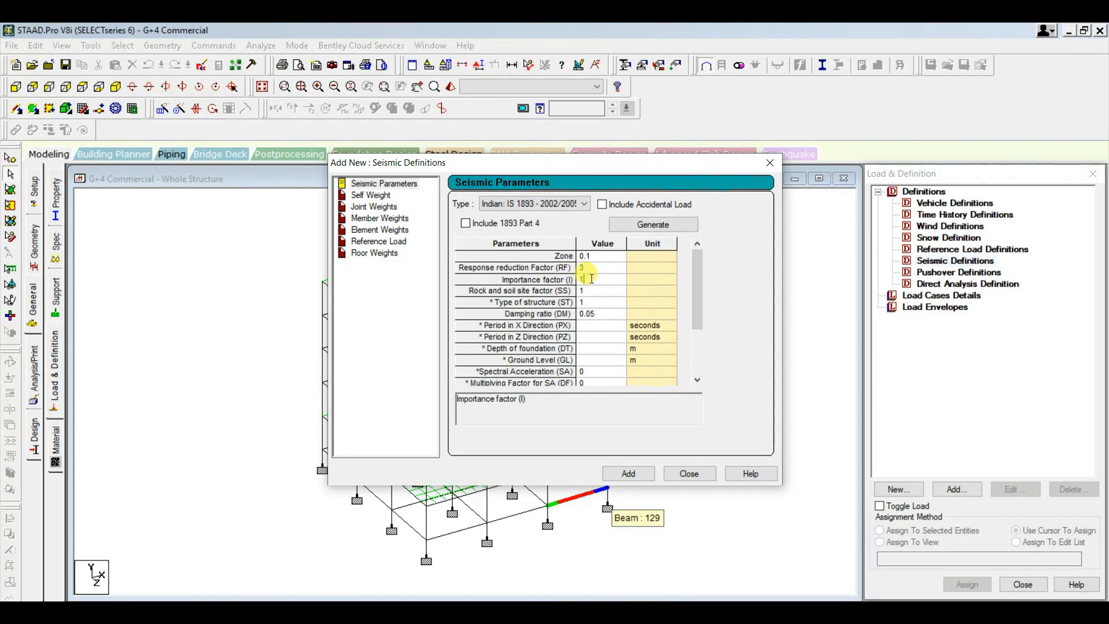
text(.2)
click(586, 302)
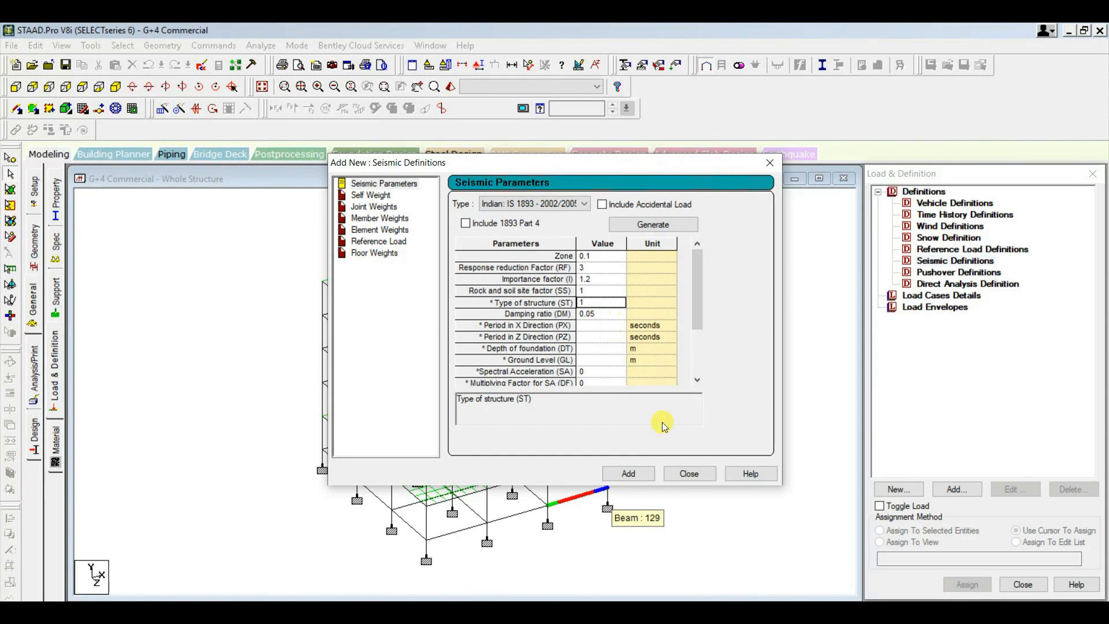
click(629, 473)
key(Escape)
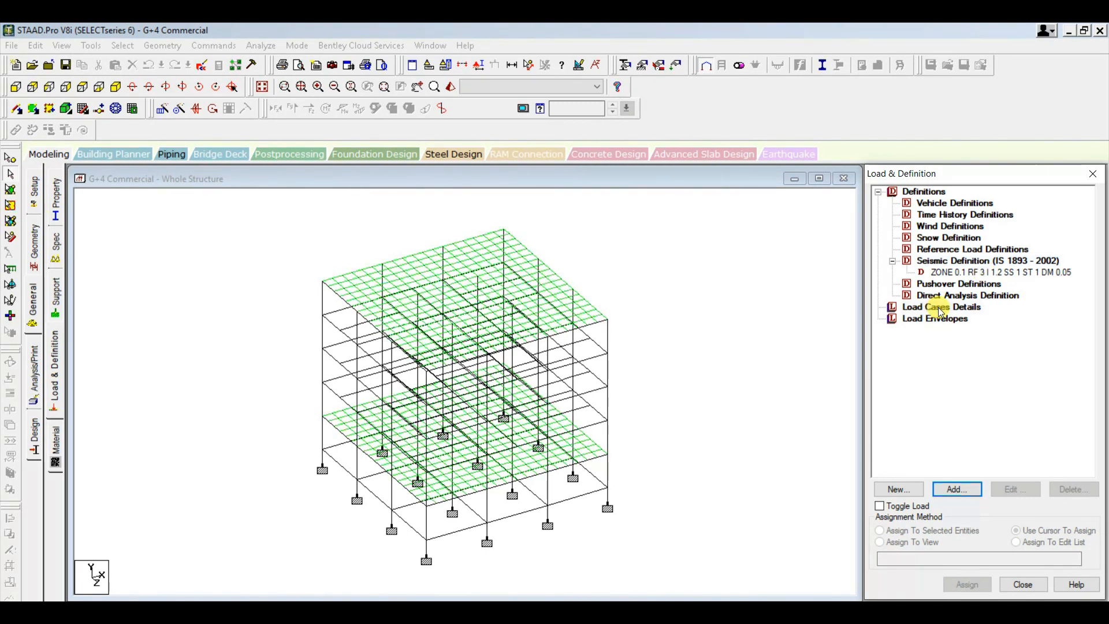
Step: Add primary load case 1 with Seismic loading type and the title EQ X
click(957, 488)
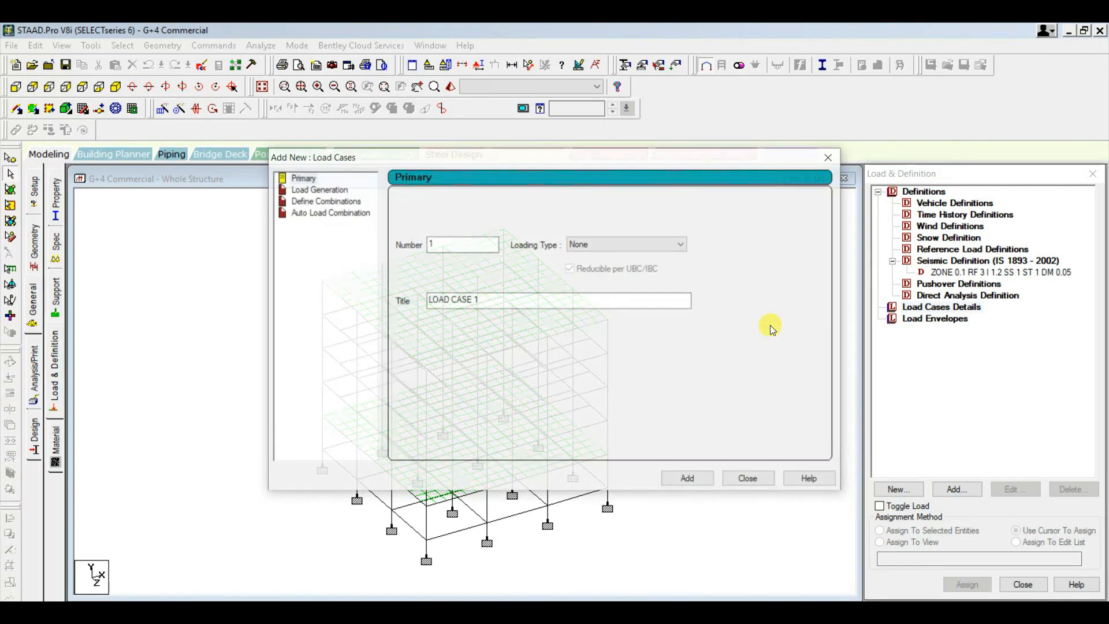
click(647, 246)
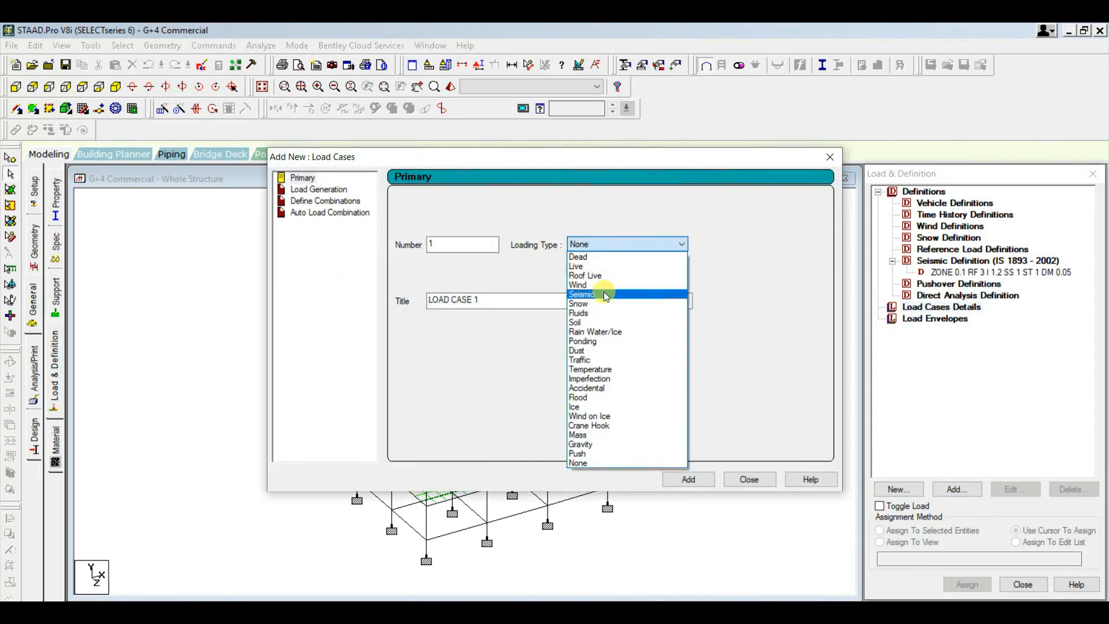
click(605, 295)
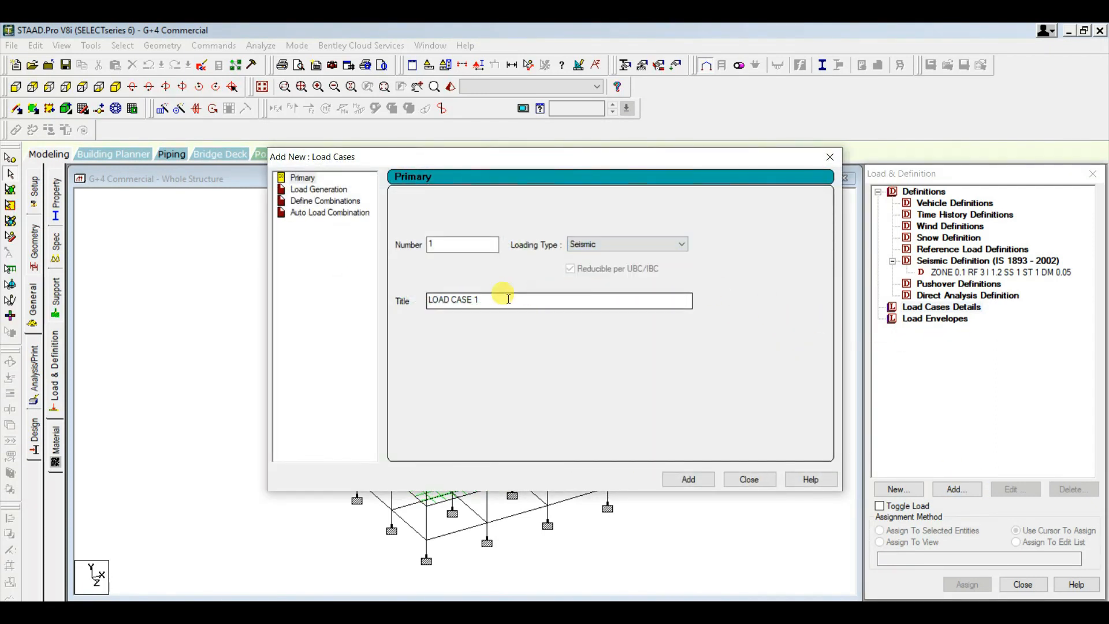
drag(509, 299, 424, 307)
text(E)
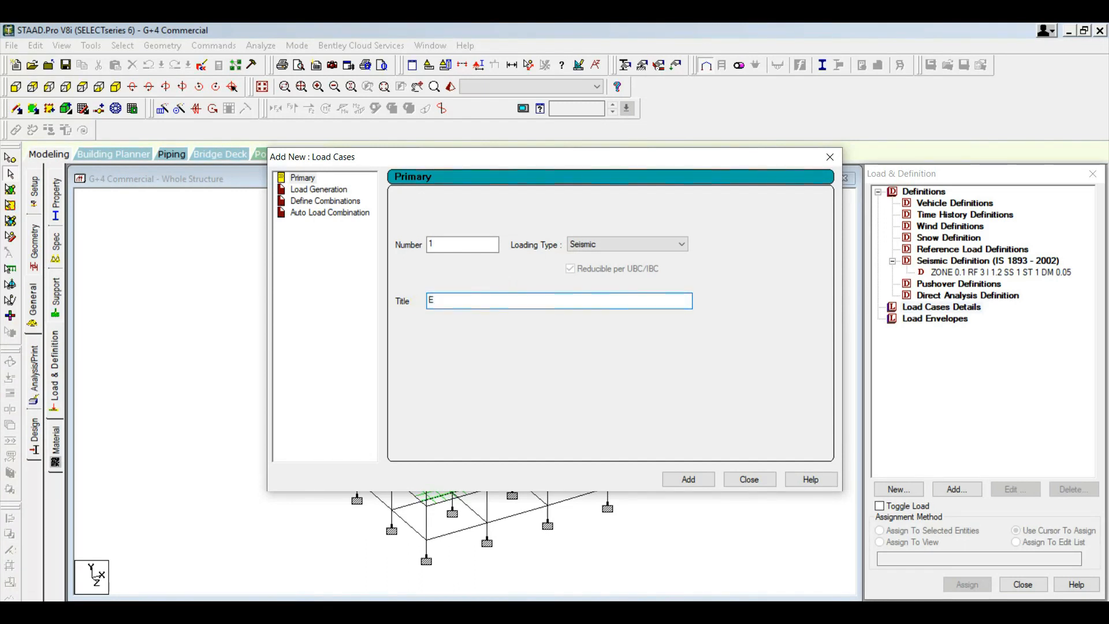
text(Q X)
key(Return)
Step: Add primary load cases 2, 3 and 4 with Seismic loading type, titled EQ -X, EQ Z and EQ -Z
text(E)
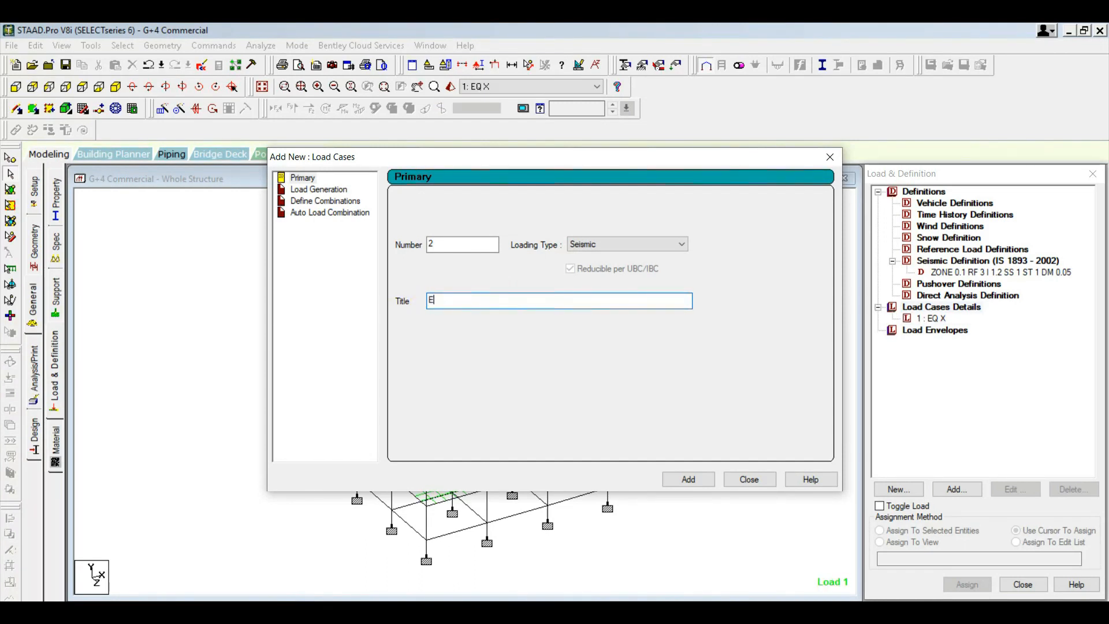
text(Q -X)
key(Return)
text(EQ ZZ)
key(Return)
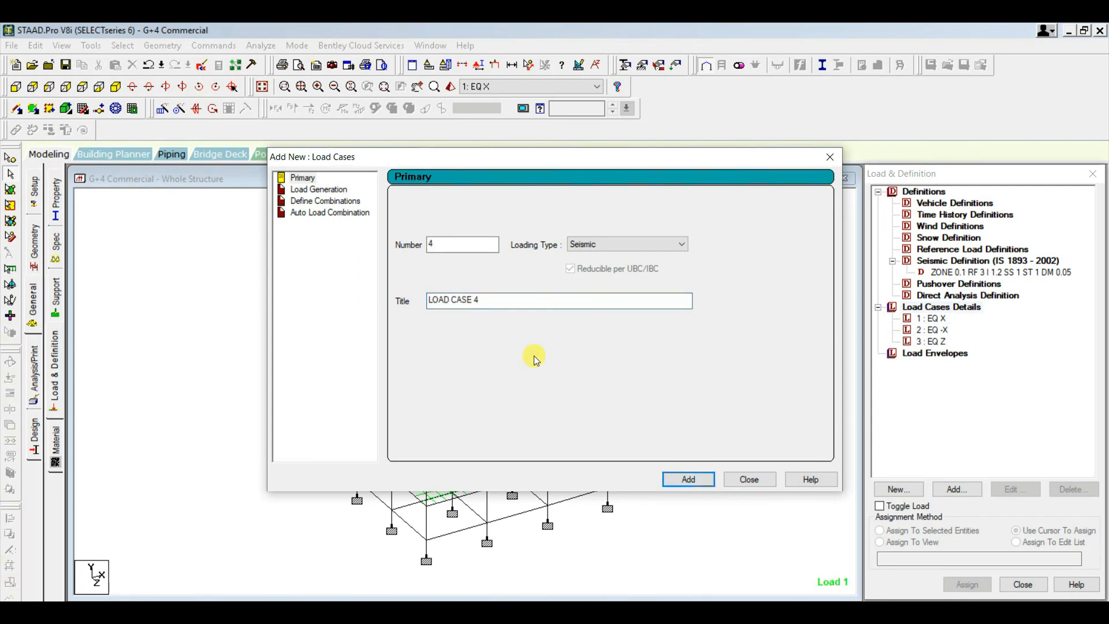
click(500, 303)
text(EQ -)
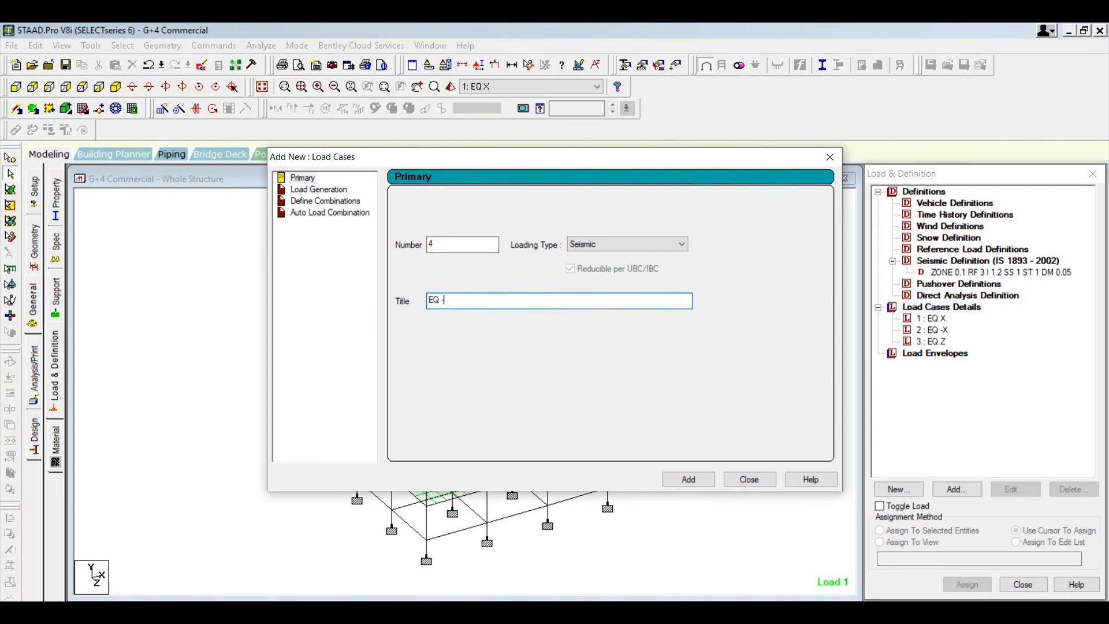
click(687, 480)
Step: Add primary load case 5 with Dead loading type and the title Dead load
click(941, 307)
click(957, 488)
click(618, 245)
scroll(601, 260, up, 2)
click(601, 255)
drag(493, 299, 341, 295)
text(Dead load)
key(Return)
Step: Add primary load case 6 with Live loading type and the title Live load
click(618, 245)
click(600, 264)
drag(508, 301, 267, 309)
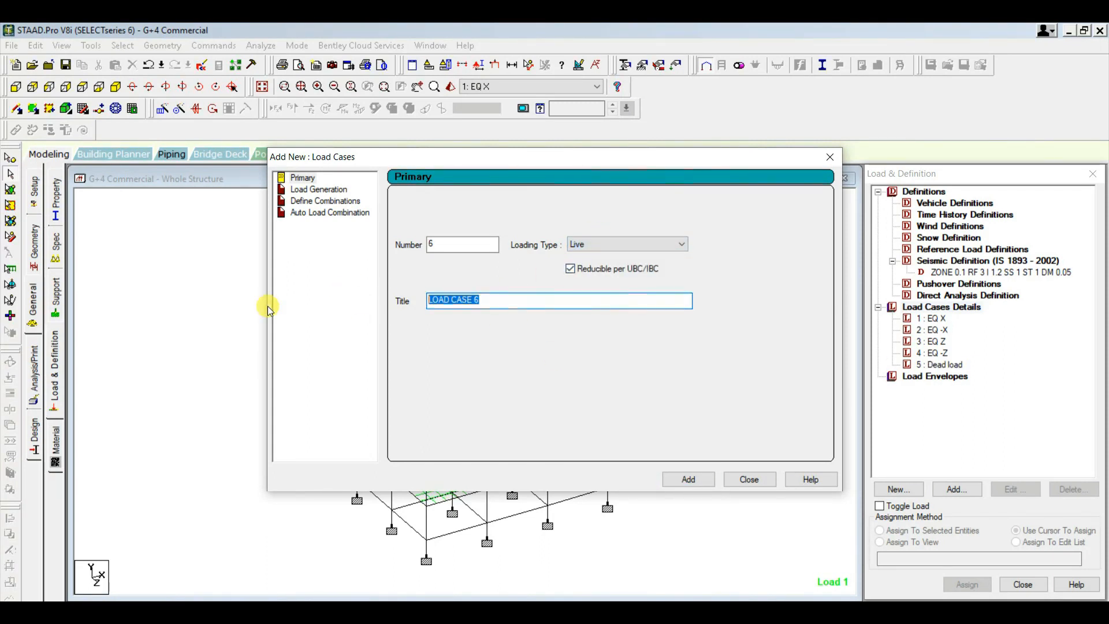
text(Live load)
key(Return)
click(750, 479)
Step: Add uniform member forces of -15.3 kN/m and -4.5 kN/m in the GY direction to the Dead load case
click(935, 364)
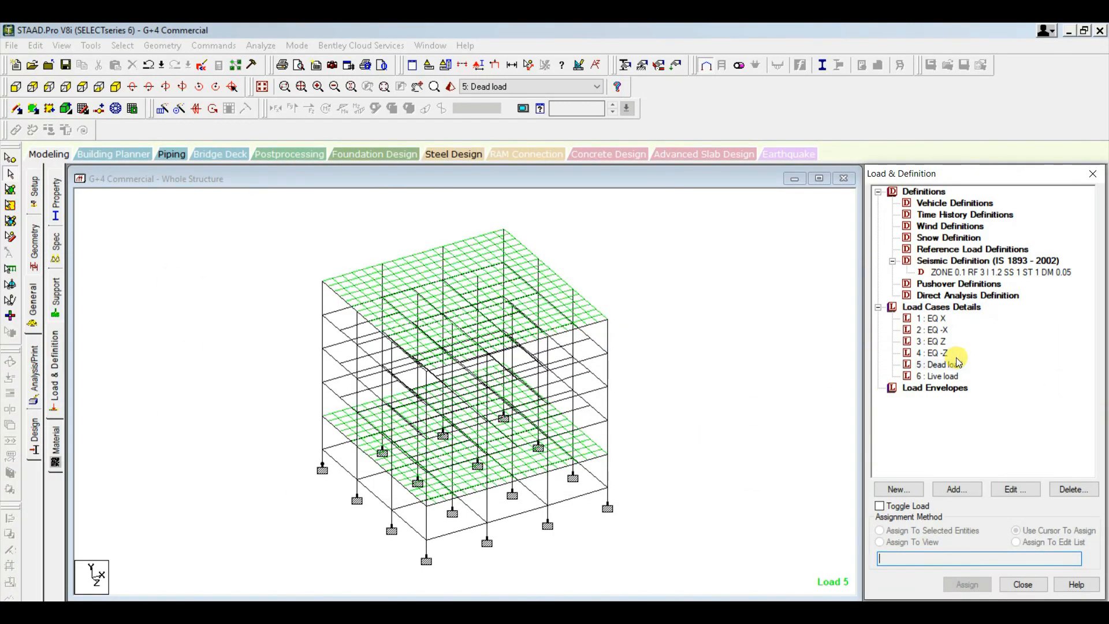
click(956, 490)
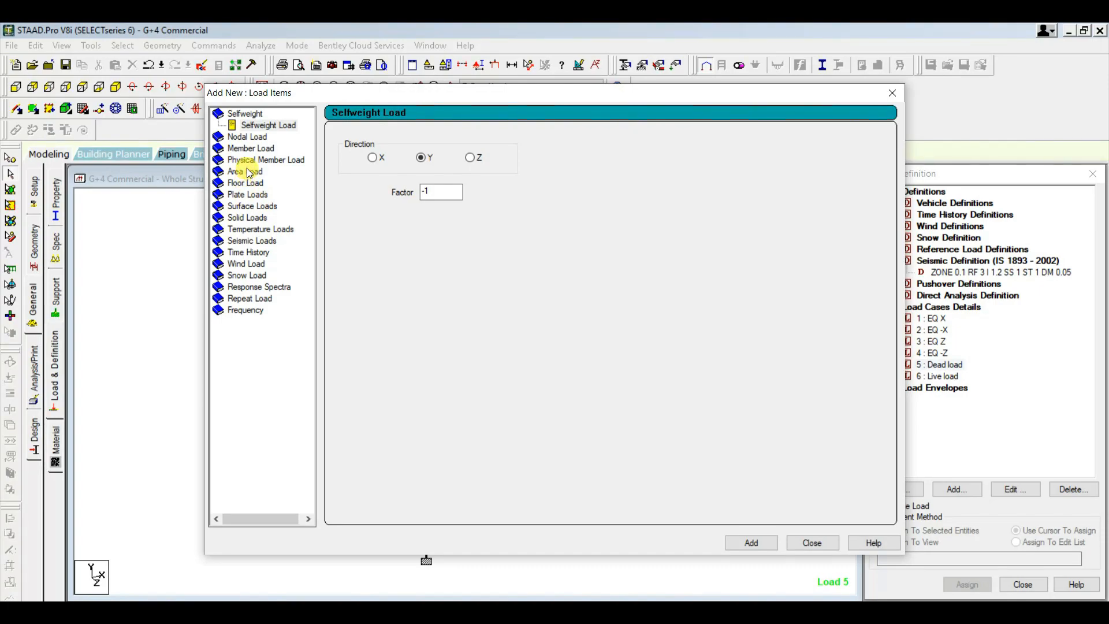
key(alt+Tab)
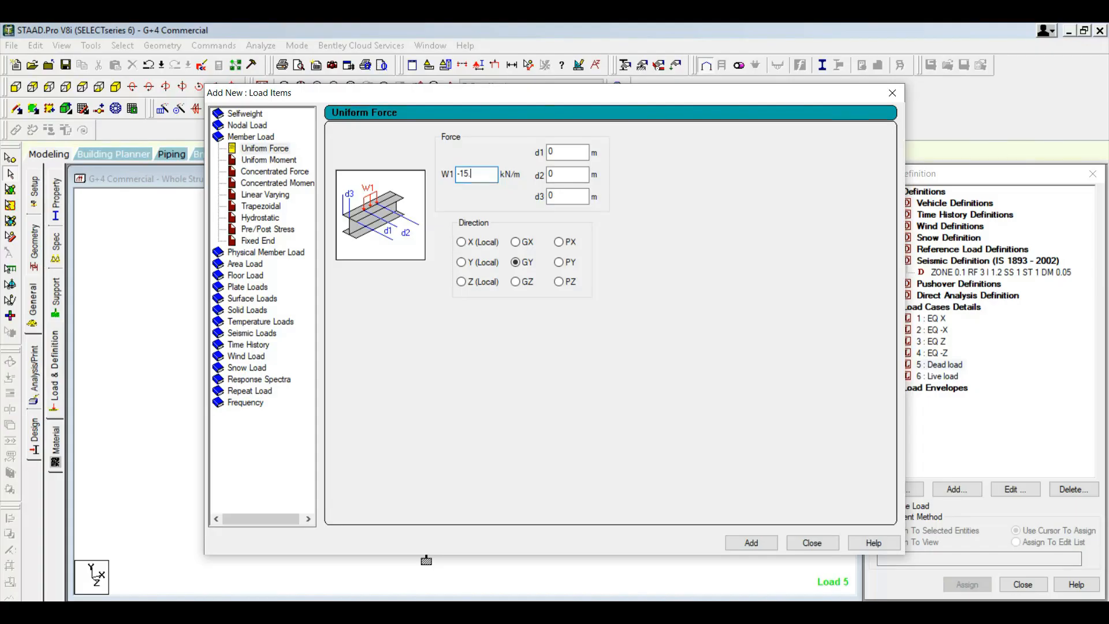
click(751, 542)
double_click(478, 173)
text(-4)
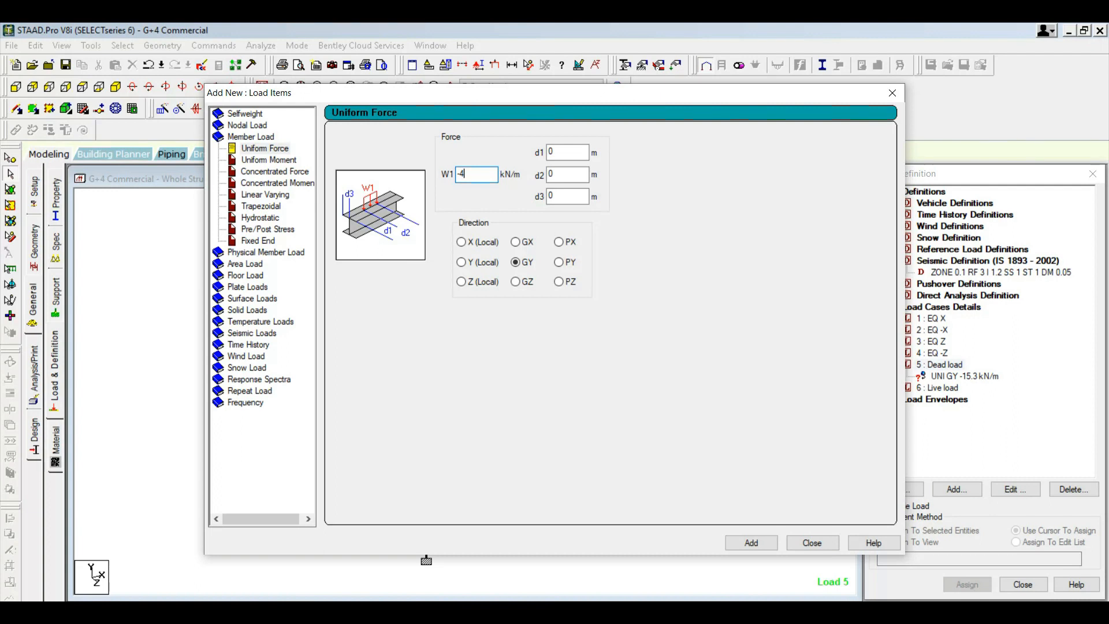
click(750, 542)
Step: Add a full-plate pressure of -2 kN/m2 in the GY direction to the Dead load case
click(947, 365)
click(958, 489)
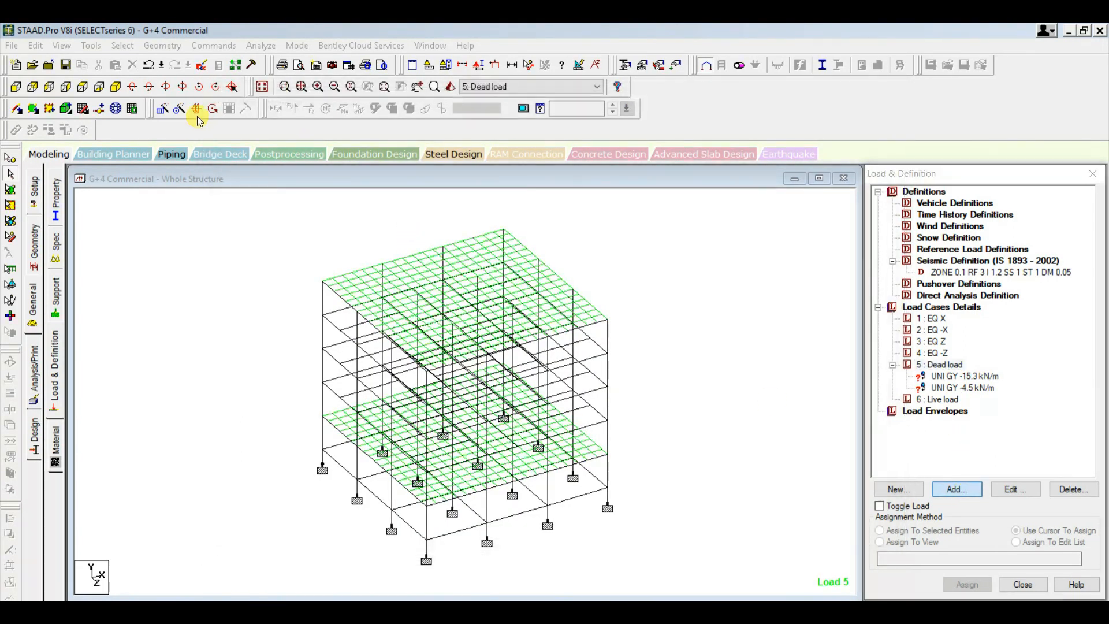
click(247, 194)
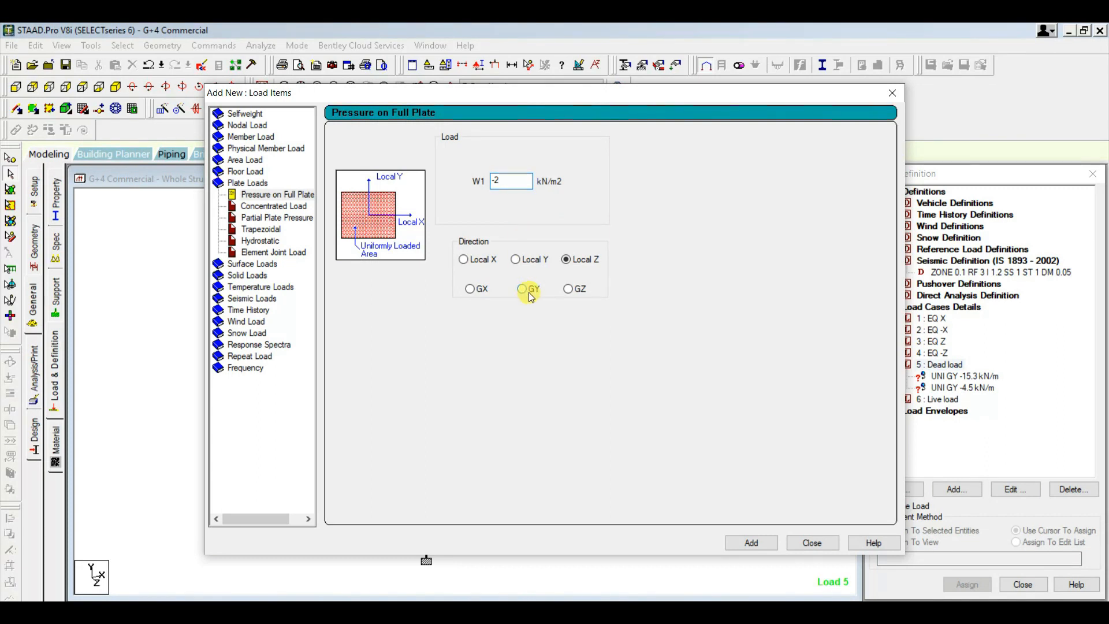
click(747, 542)
click(826, 543)
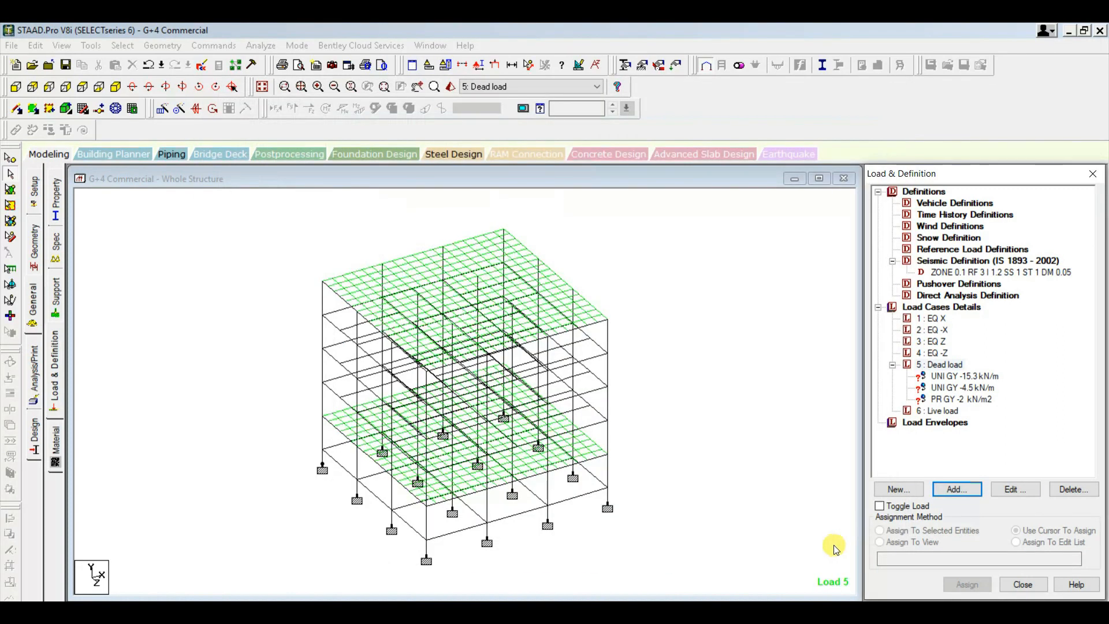
Step: Add full-plate pressures of -4 kN/m2 and -1.5 kN/m2 in the GY direction to the Live load case
click(939, 411)
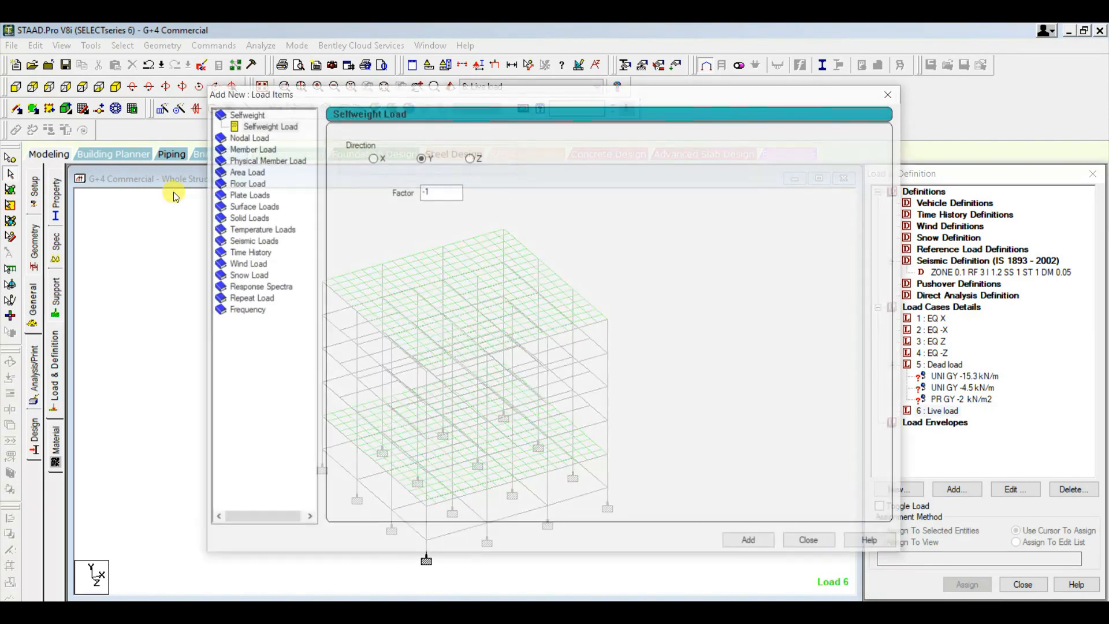
click(256, 195)
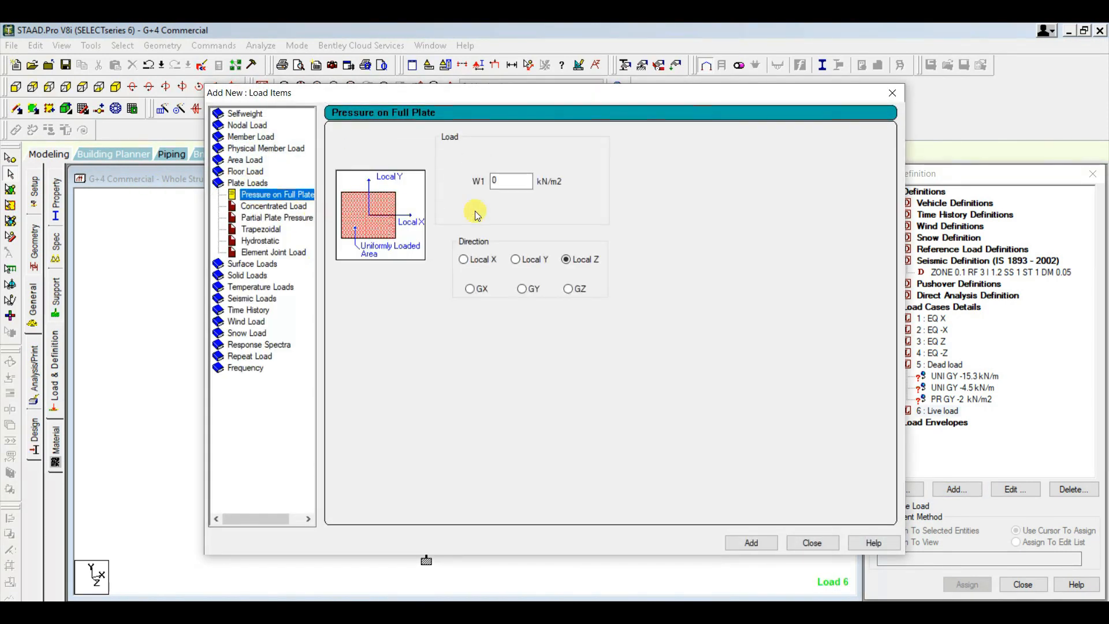
double_click(500, 181)
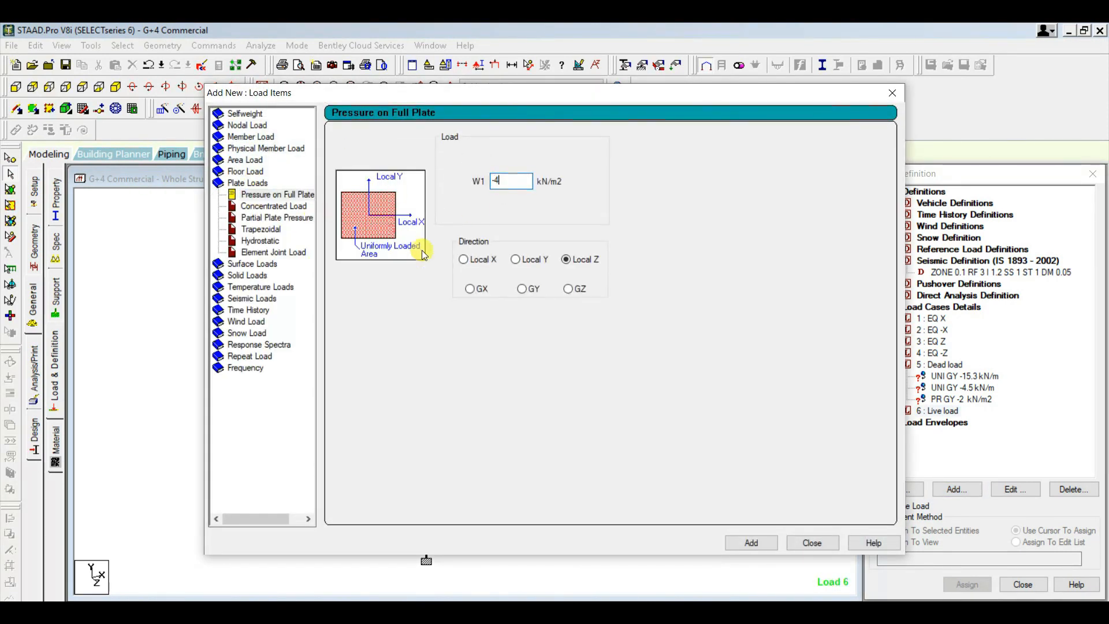
click(748, 537)
click(525, 180)
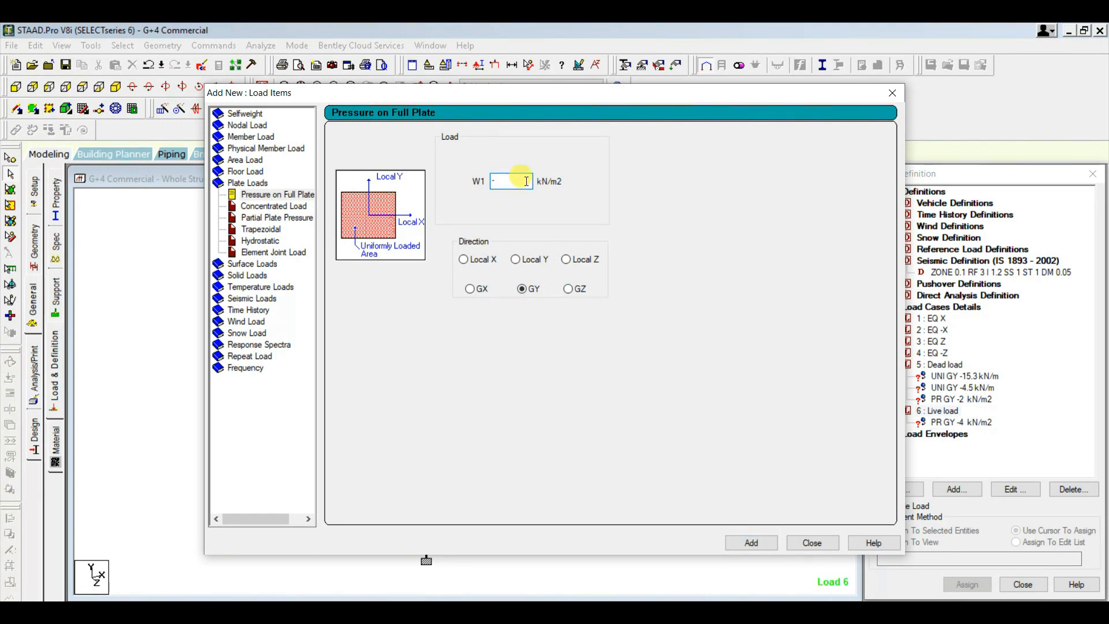
text(-1.5)
click(751, 542)
click(812, 542)
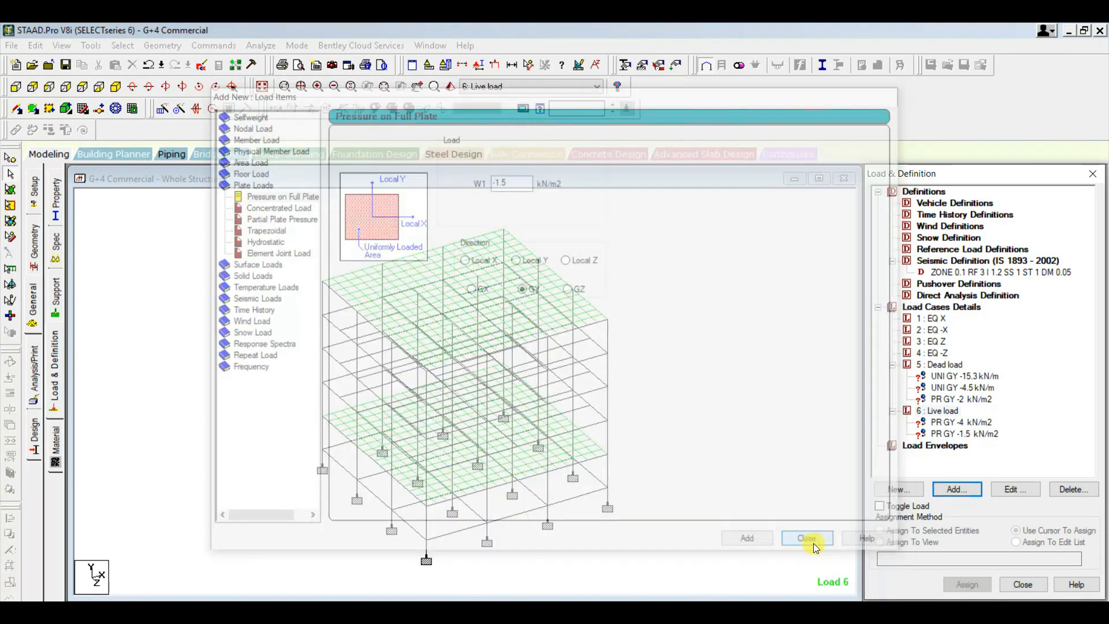
Step: Isolate the lowest beam level above the supports and assign the -15.3 kN/m dead load to all its perimeter beams
click(14, 84)
drag(663, 565, 214, 502)
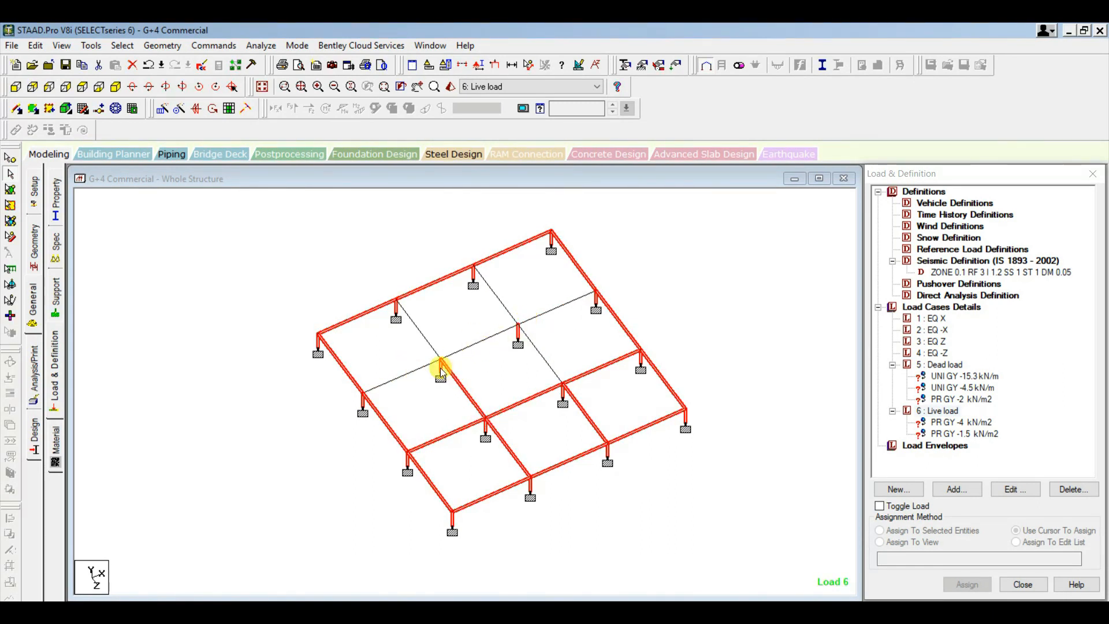
click(639, 314)
ctrl+click(619, 323)
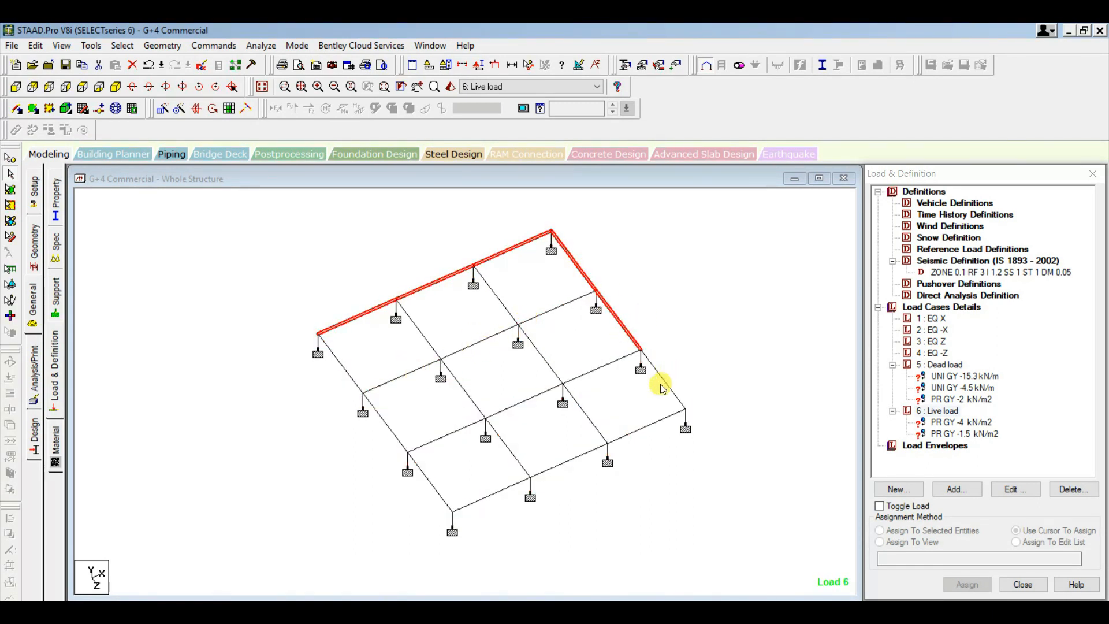
ctrl+click(674, 392)
ctrl+click(570, 461)
ctrl+click(434, 490)
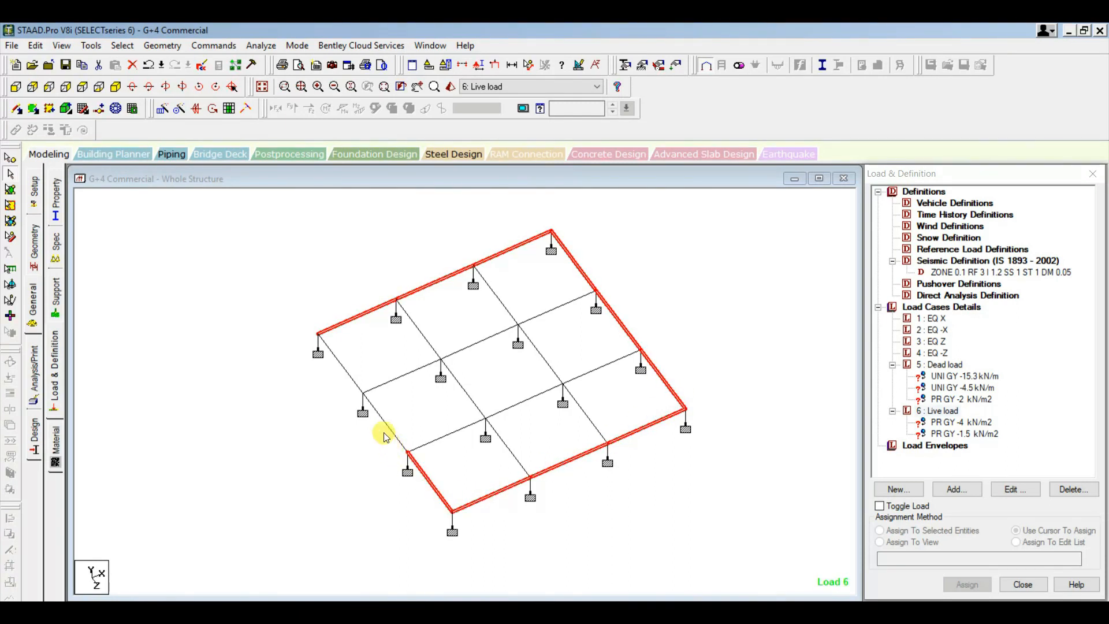
ctrl+click(386, 425)
ctrl+click(341, 364)
click(965, 376)
click(960, 530)
click(967, 584)
click(1010, 421)
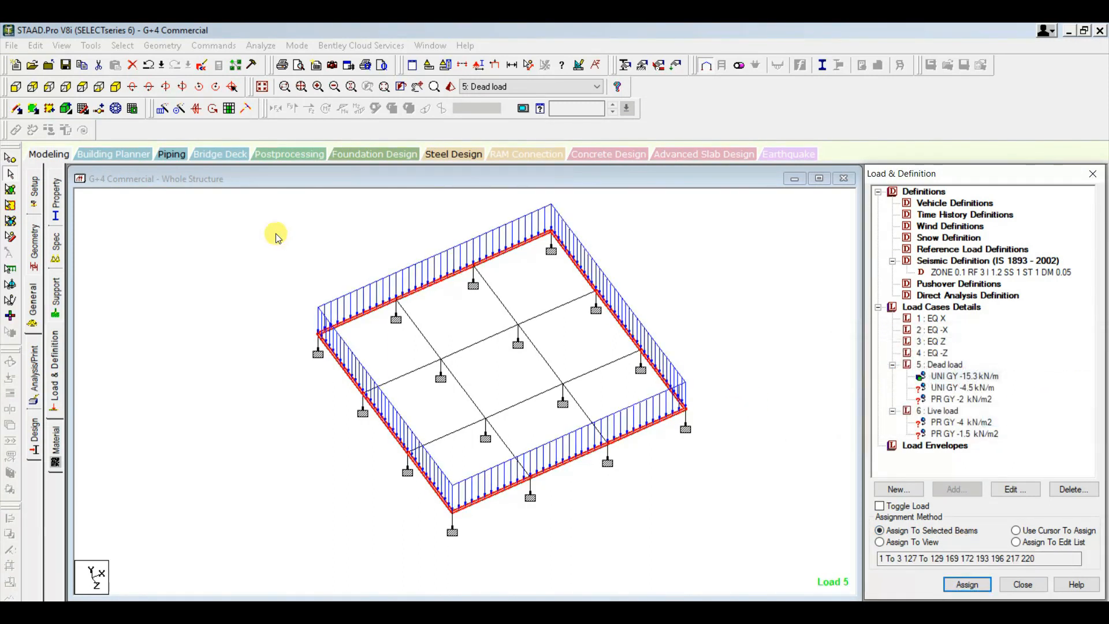
Step: Restore the whole structure and isolate the lowest meshed slab level with its columns, using a window section in the front view
click(262, 86)
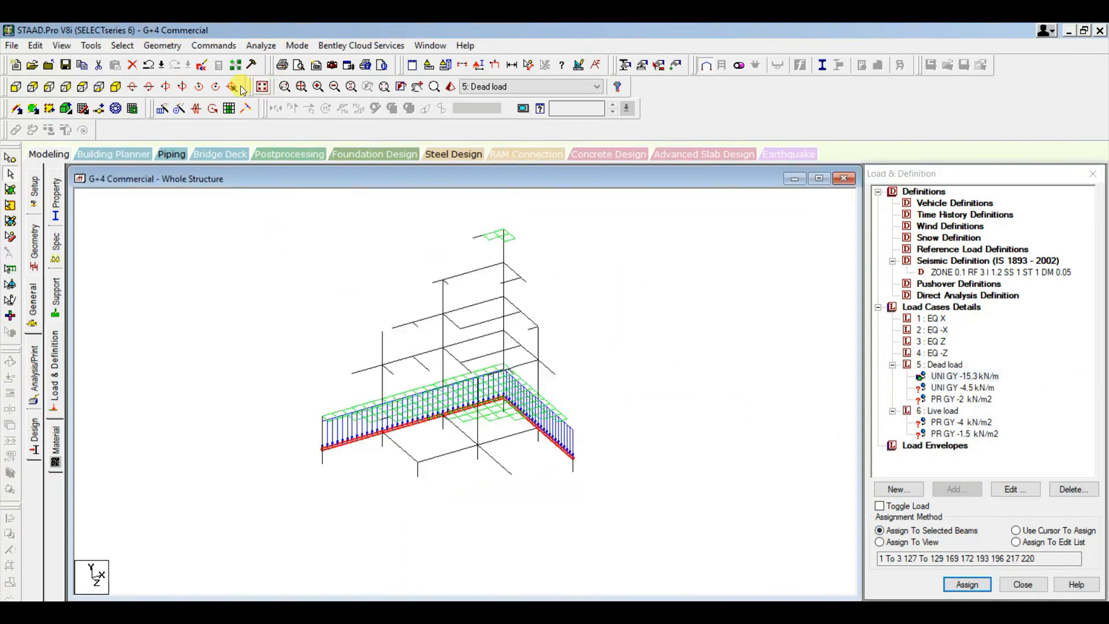
click(16, 86)
click(462, 65)
click(610, 245)
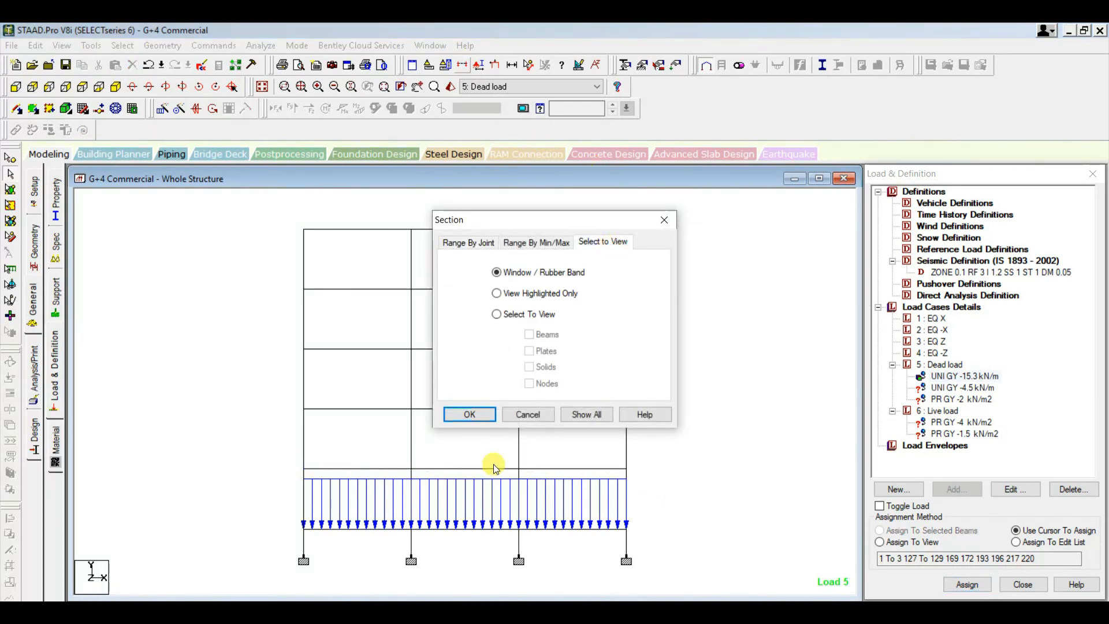
click(469, 414)
drag(664, 520, 256, 455)
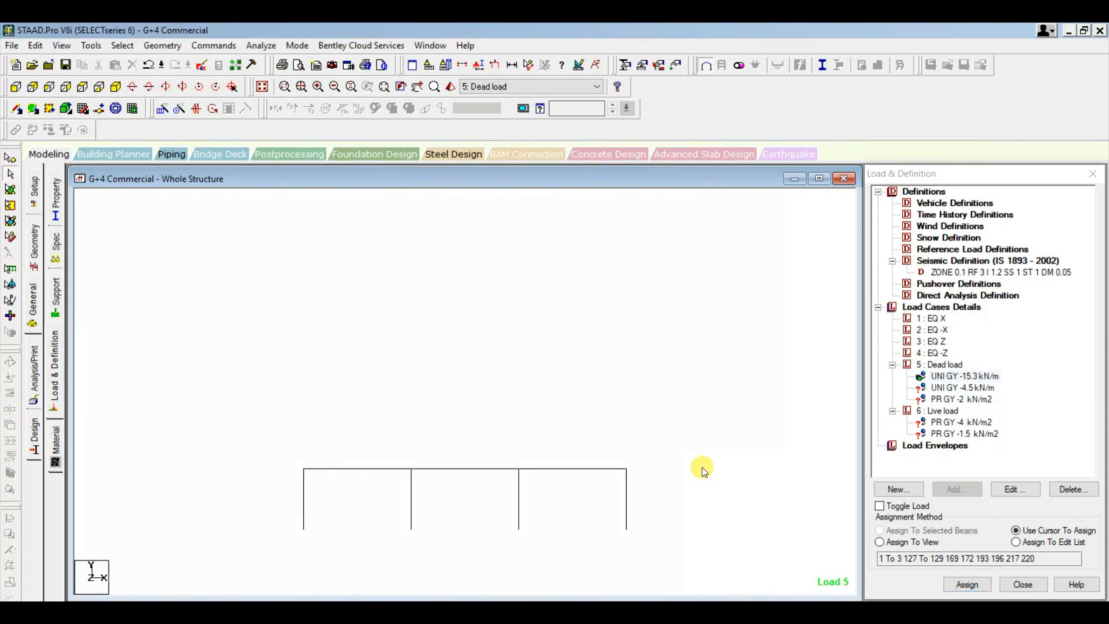
key(Down)
key(Down)
key(Down)
key(Right)
key(Right)
key(Right)
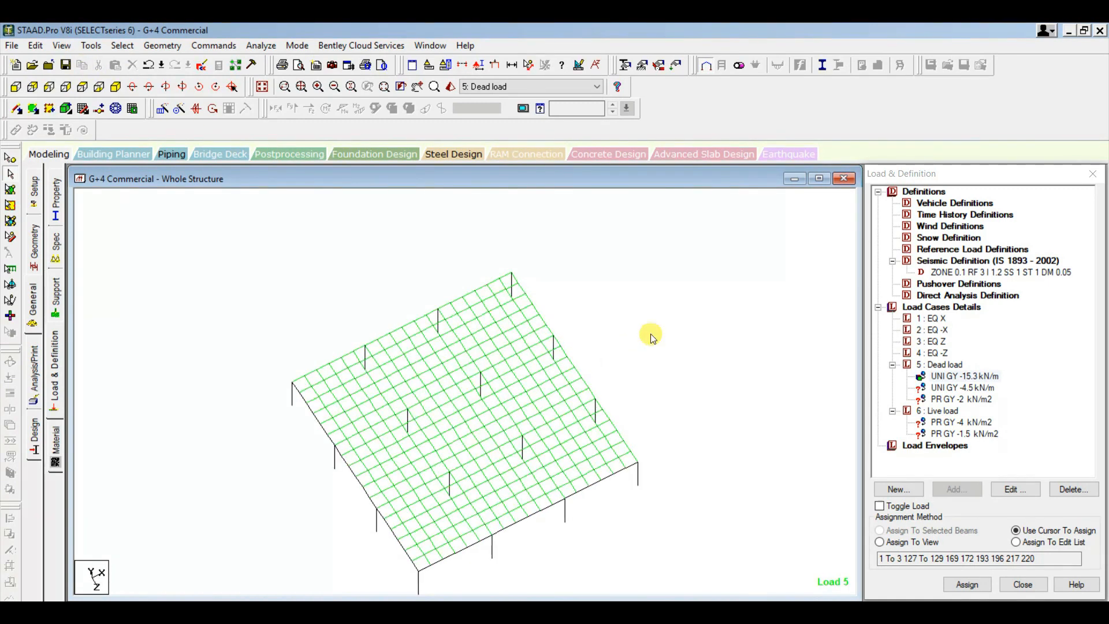
Step: Select the slab level's beams parallel to X and Z, exclude the interior ones, and assign the -15.3 kN/m dead load to the perimeter
click(122, 45)
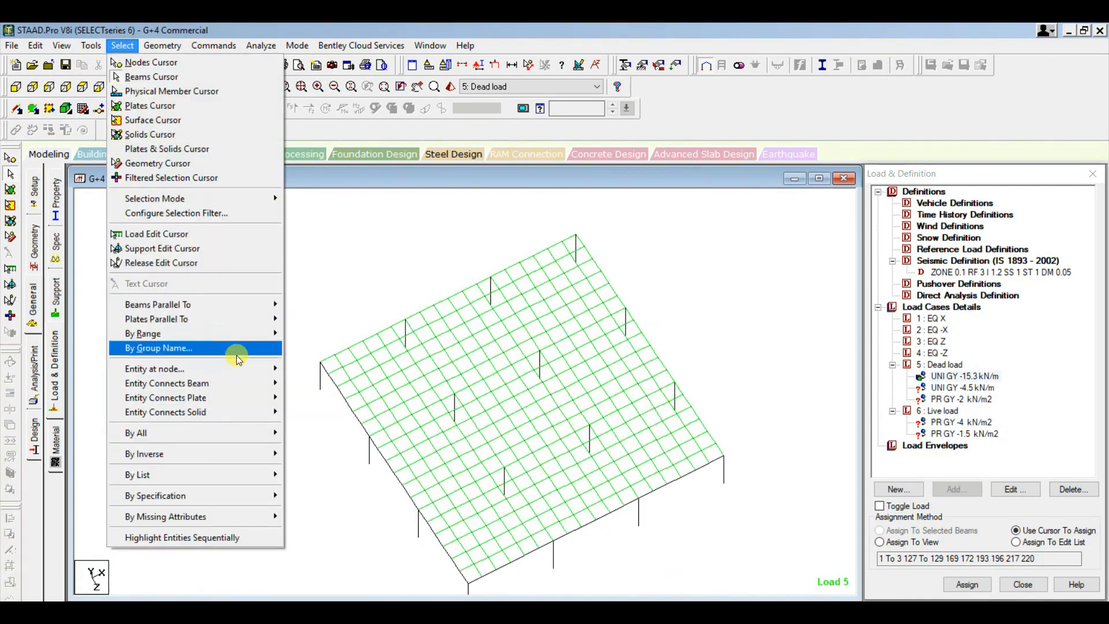
mouse_move(225, 309)
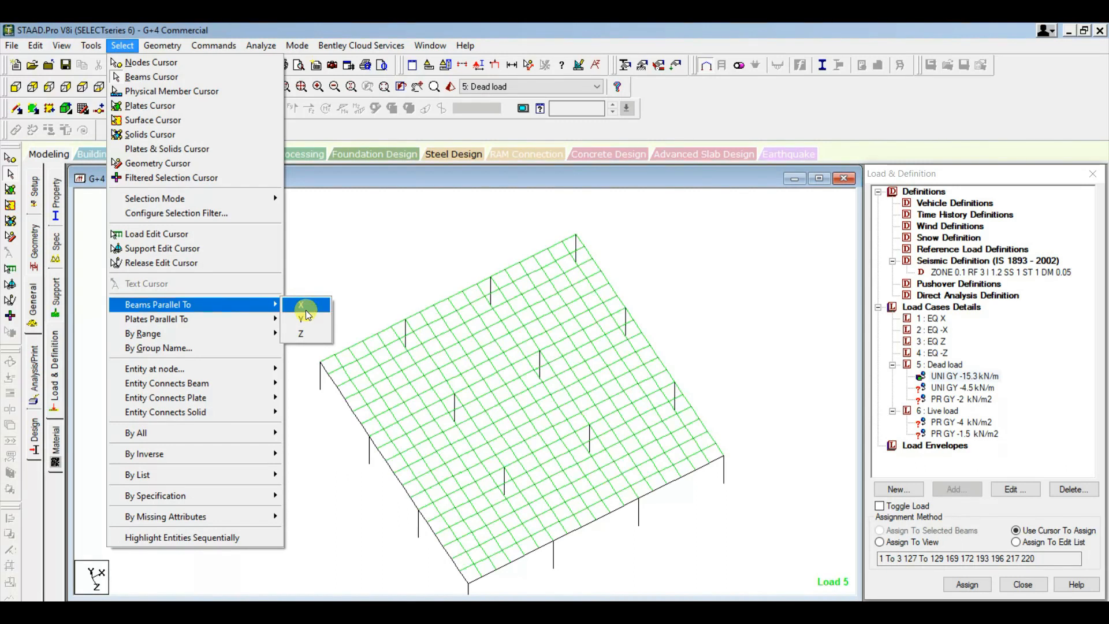
click(306, 306)
click(122, 45)
mouse_move(236, 304)
click(306, 338)
ctrl+click(353, 394)
ctrl+click(380, 384)
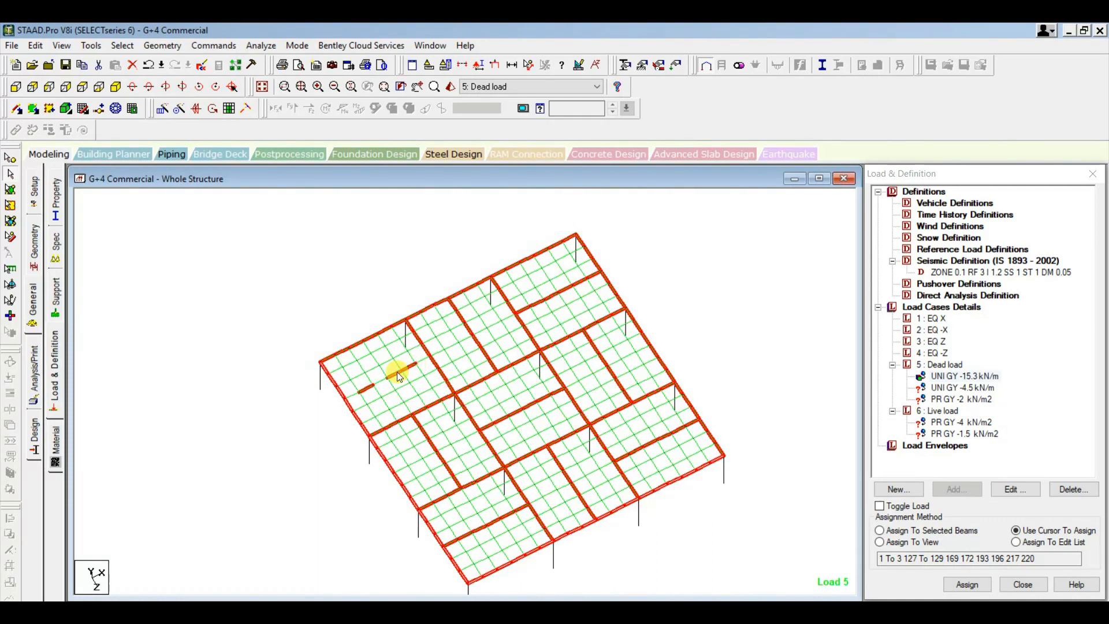
click(410, 364)
click(959, 535)
click(959, 535)
click(963, 580)
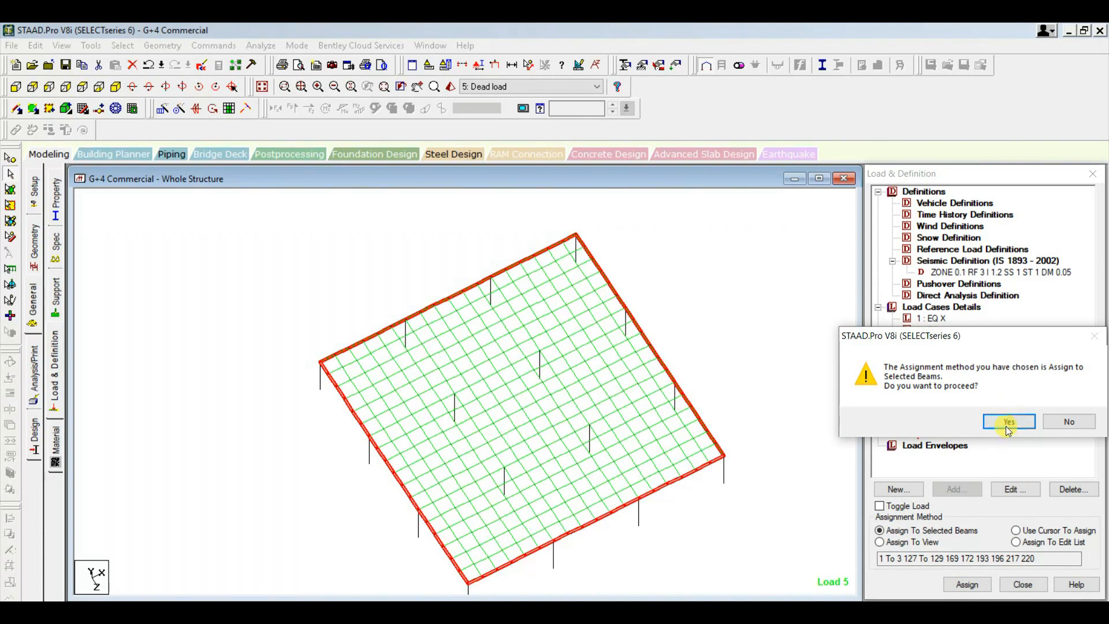
click(1008, 422)
click(719, 300)
Step: Select all plates of the isolated slab and assign the -2 kN/m2 dead load pressure to them
click(12, 190)
drag(279, 206, 761, 554)
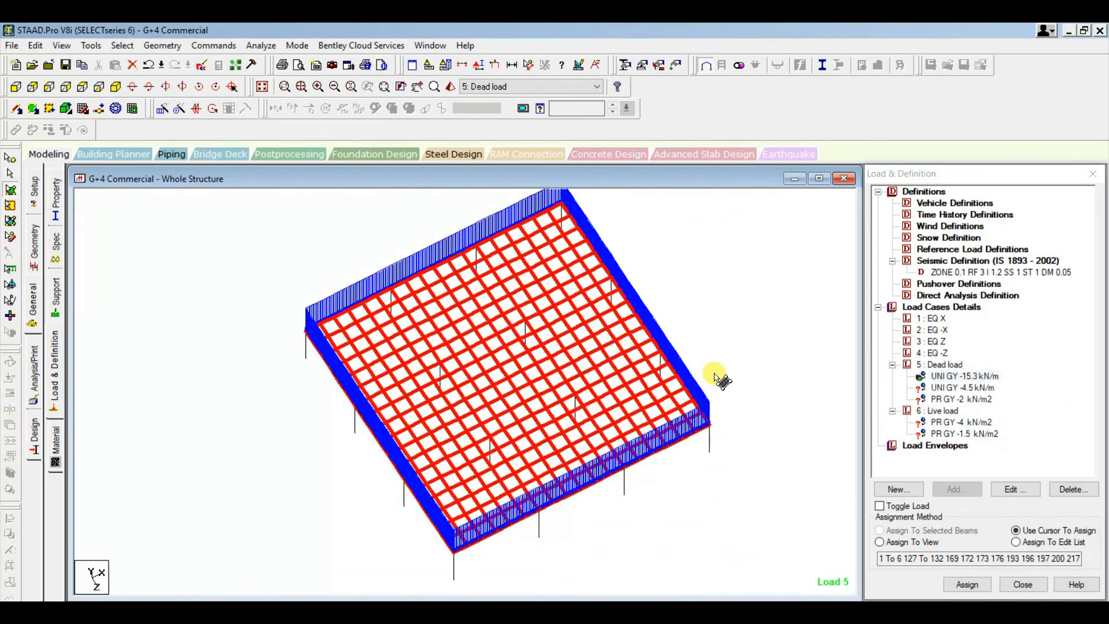
click(940, 411)
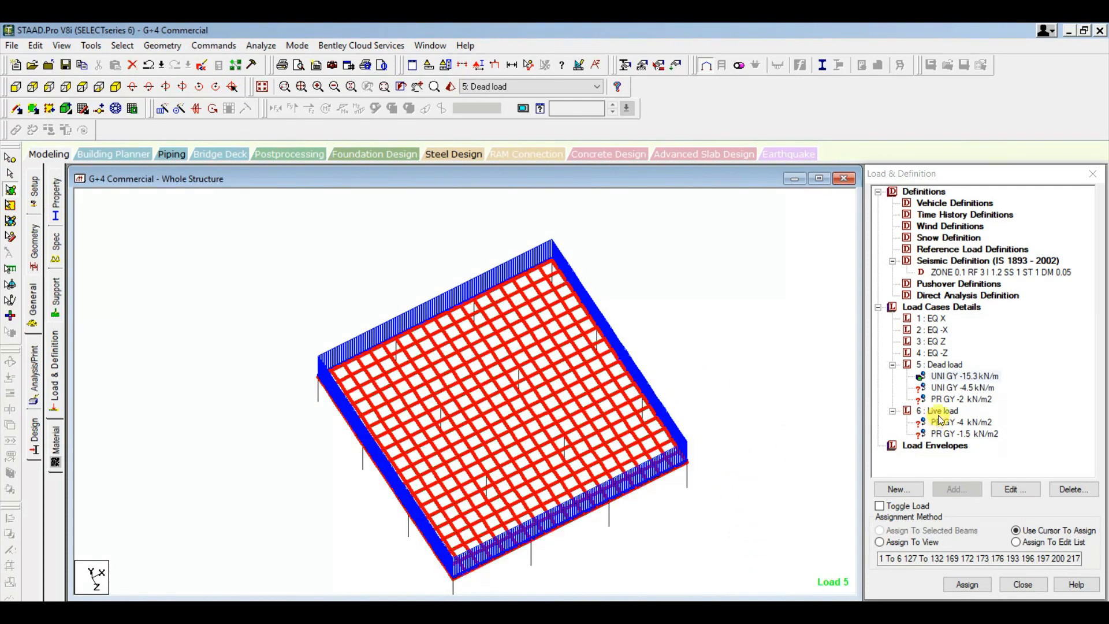
click(940, 421)
click(953, 531)
click(967, 584)
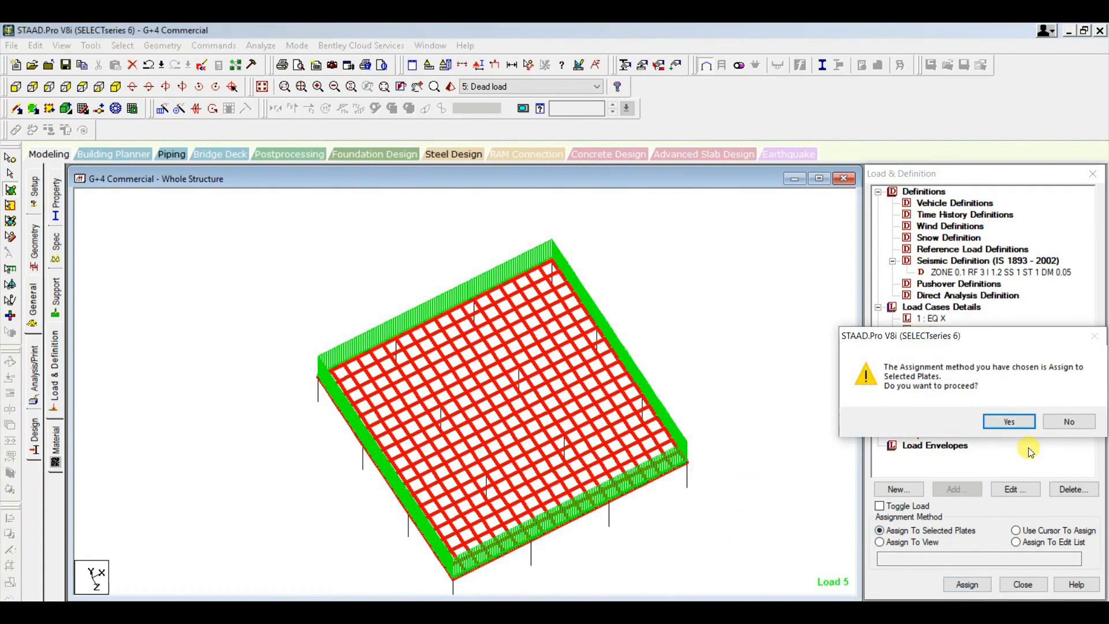
click(1012, 428)
Step: Assign the -4 kN/m2 live load pressure to the selected slab plates
click(948, 421)
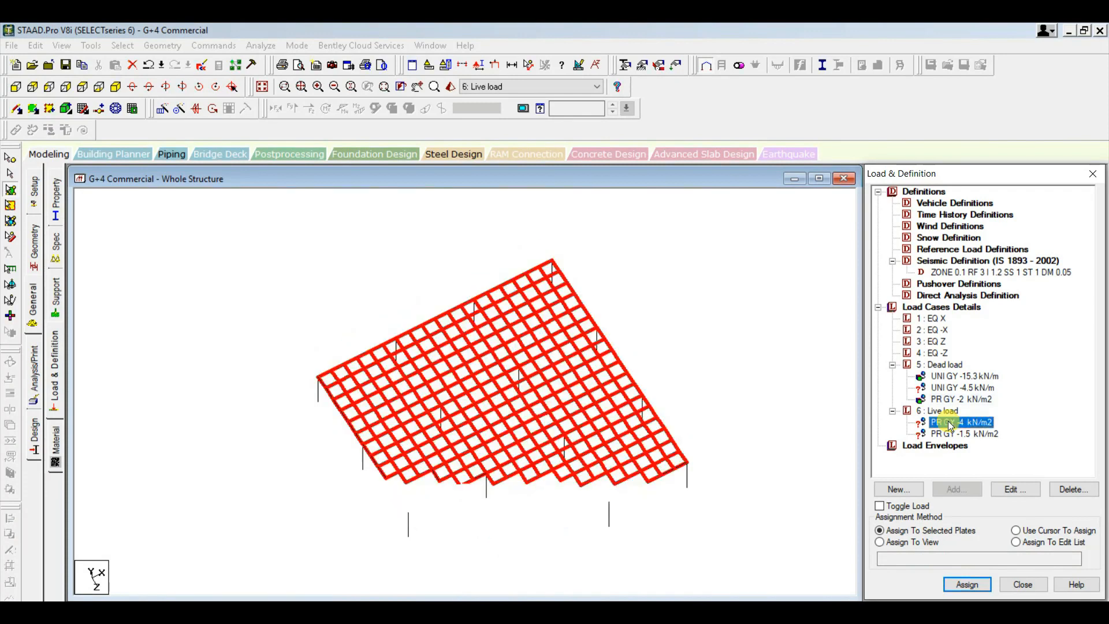
click(950, 533)
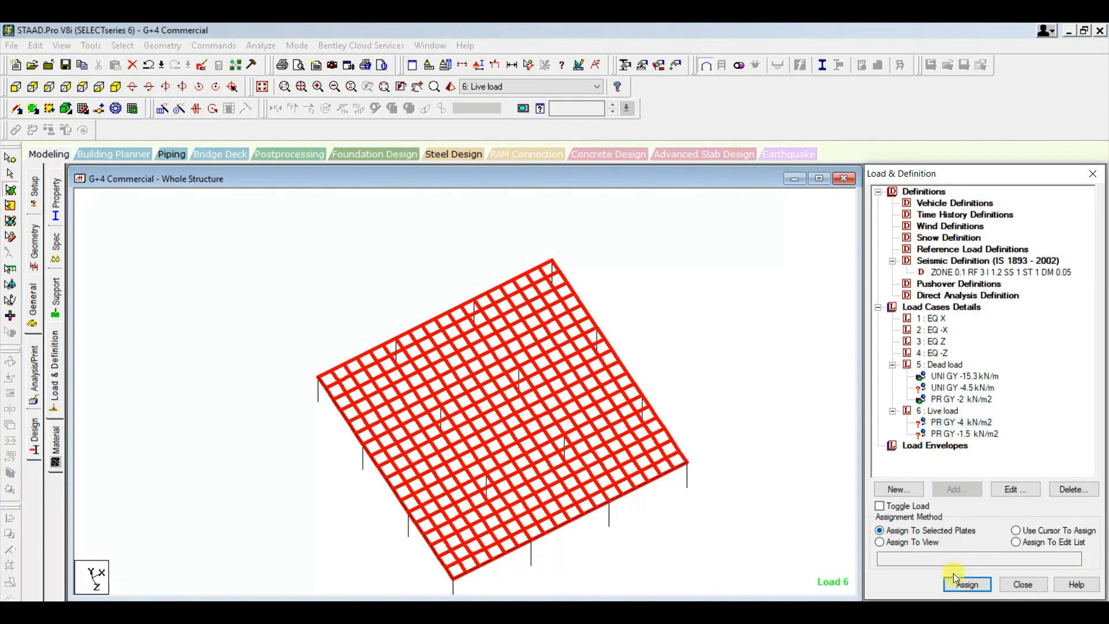
click(967, 584)
click(1010, 422)
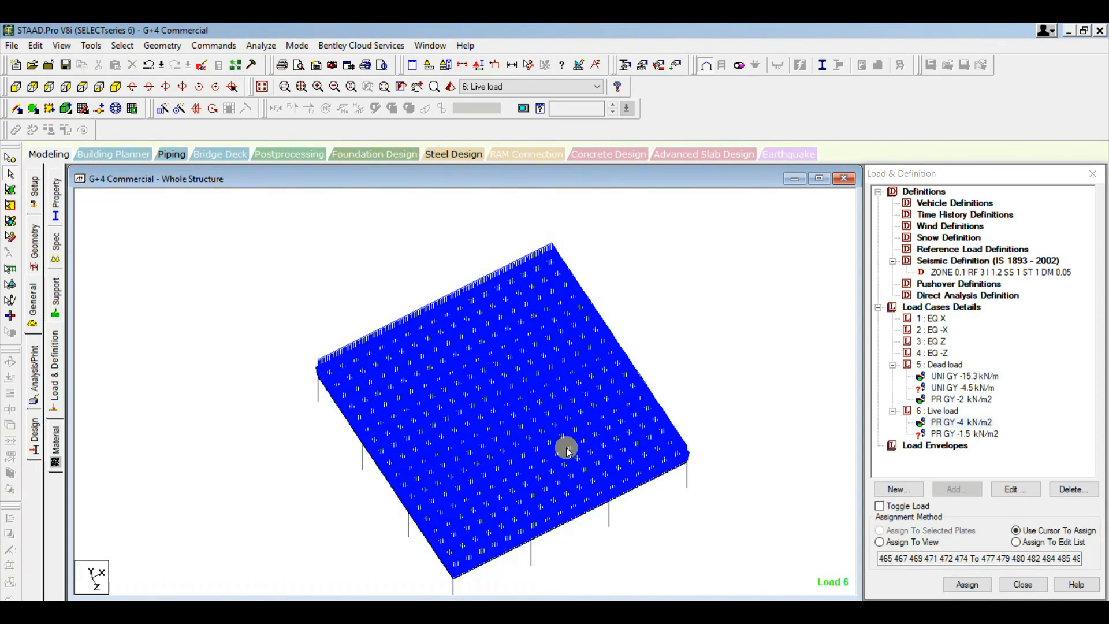
click(629, 442)
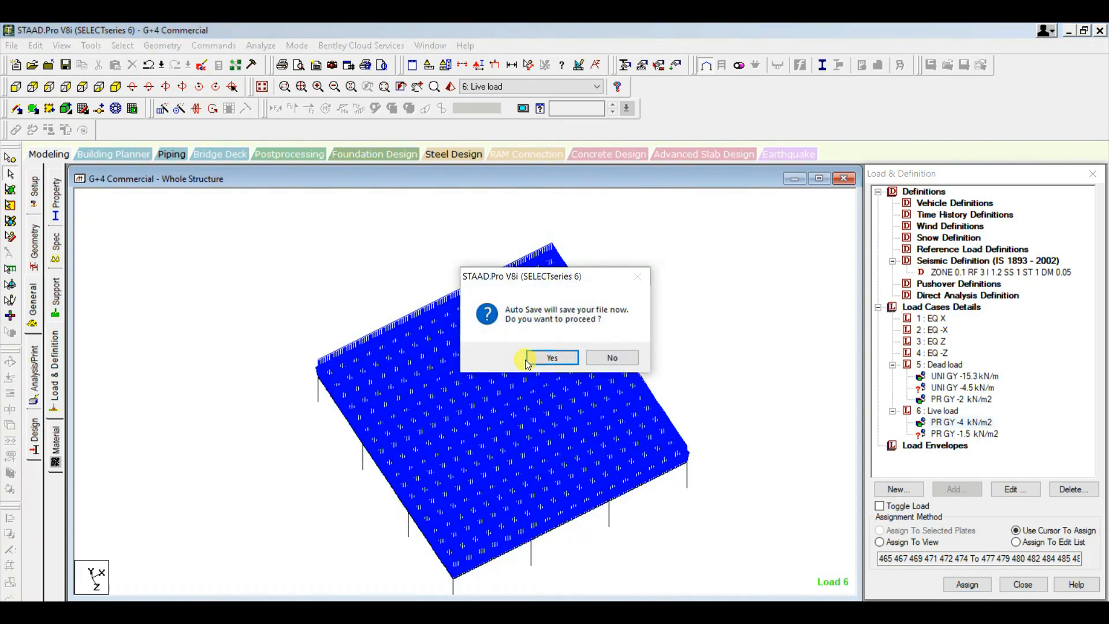
Step: Accept the auto-save of the file and restore the whole structure in the front view
click(532, 356)
click(464, 346)
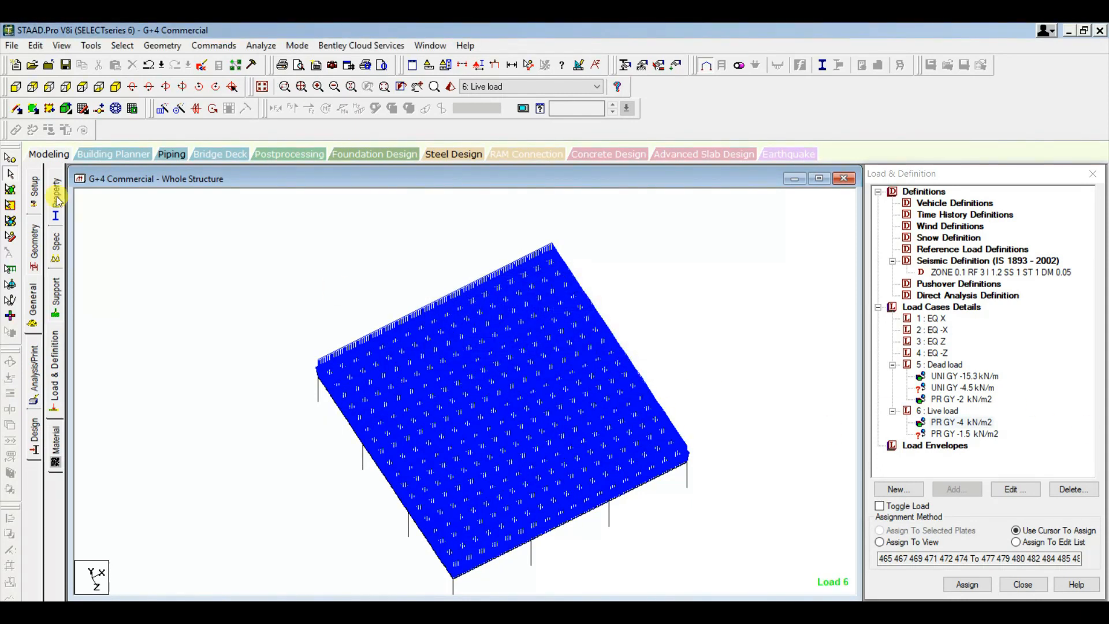
click(16, 87)
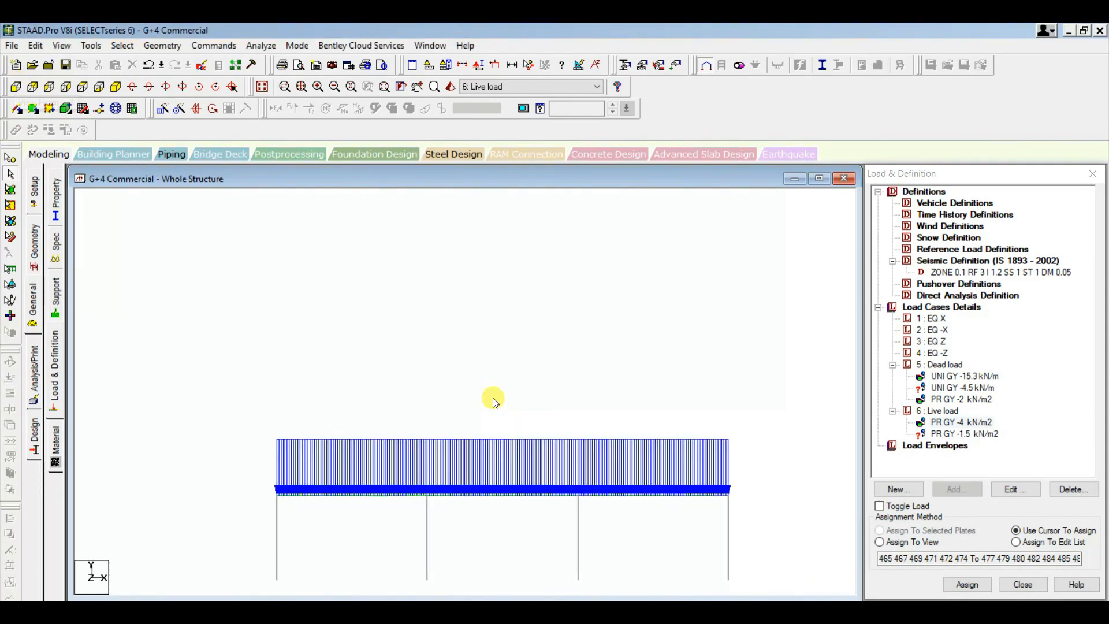
click(262, 87)
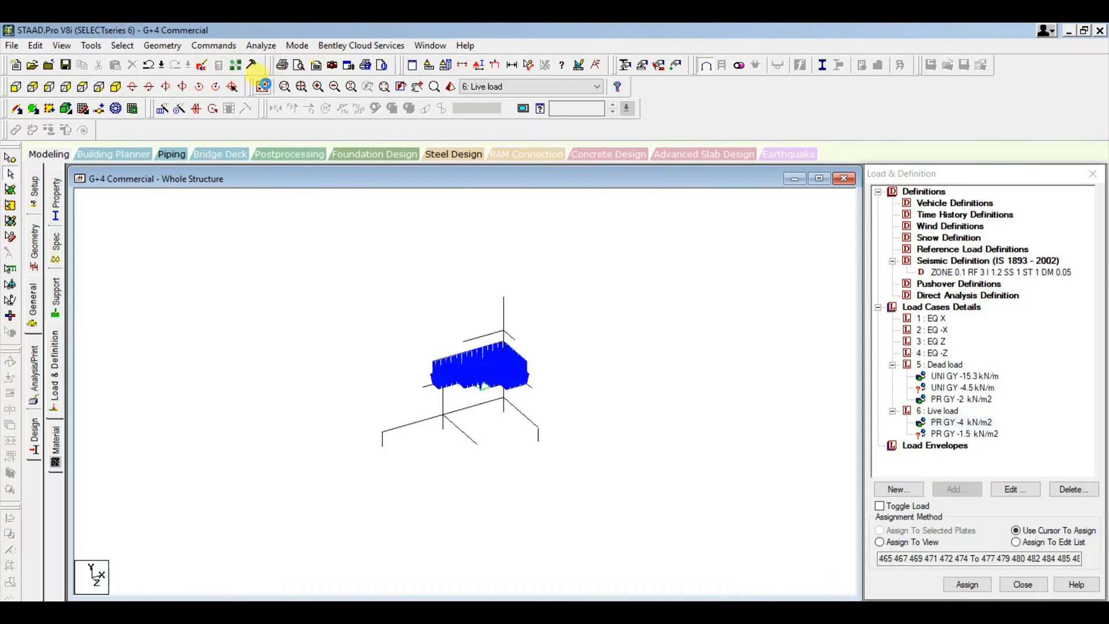
click(16, 86)
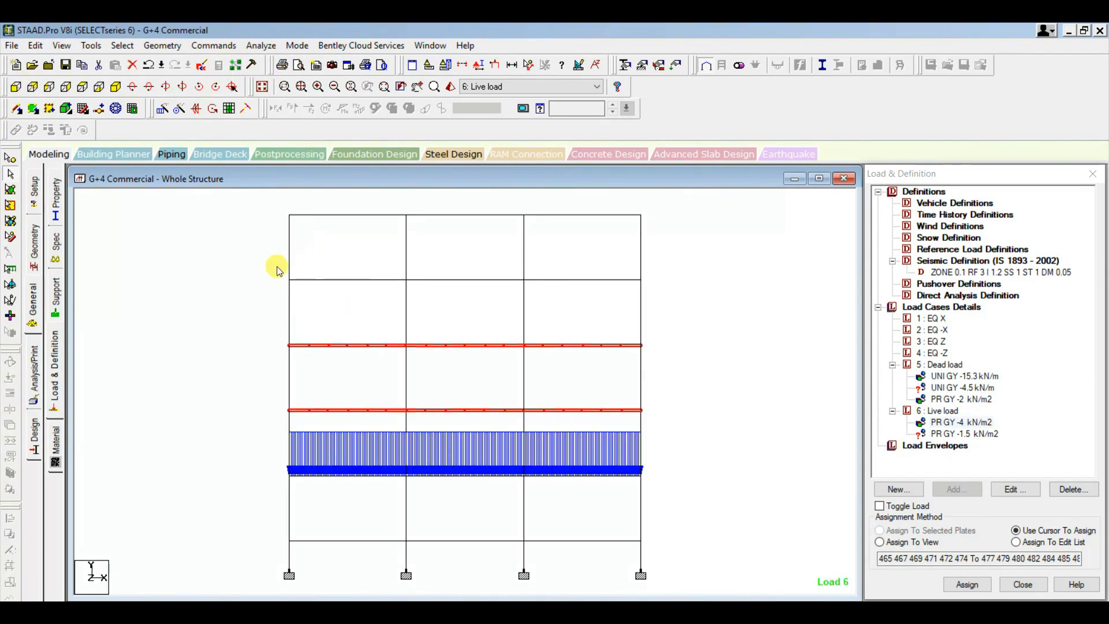
Step: Delete the beams on the three floor levels between the loaded slab level and the roof
click(636, 309)
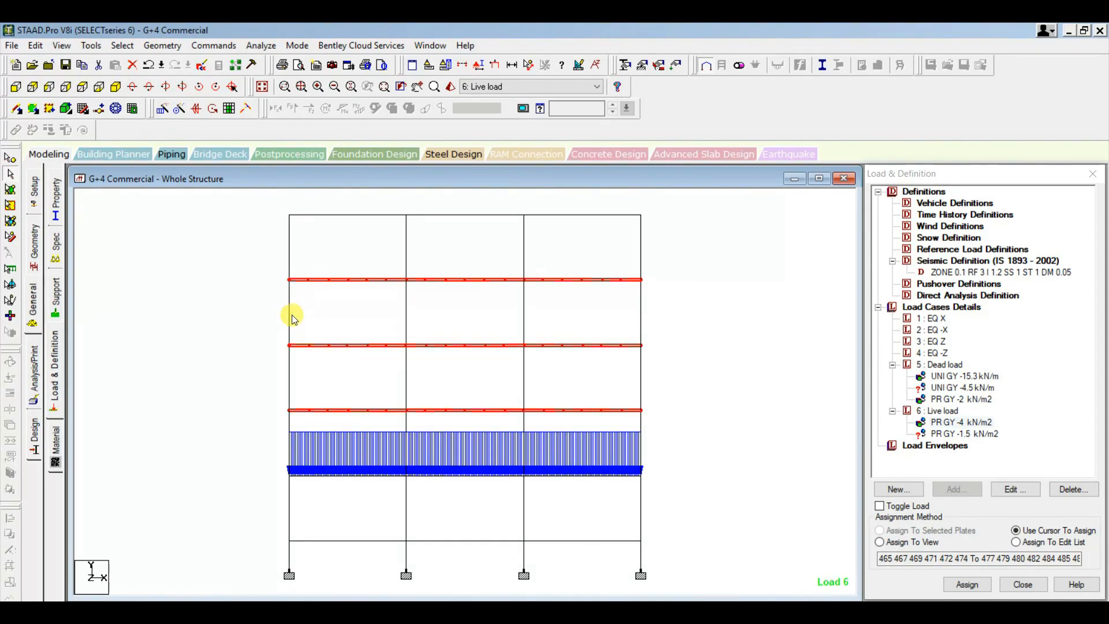
key(Delete)
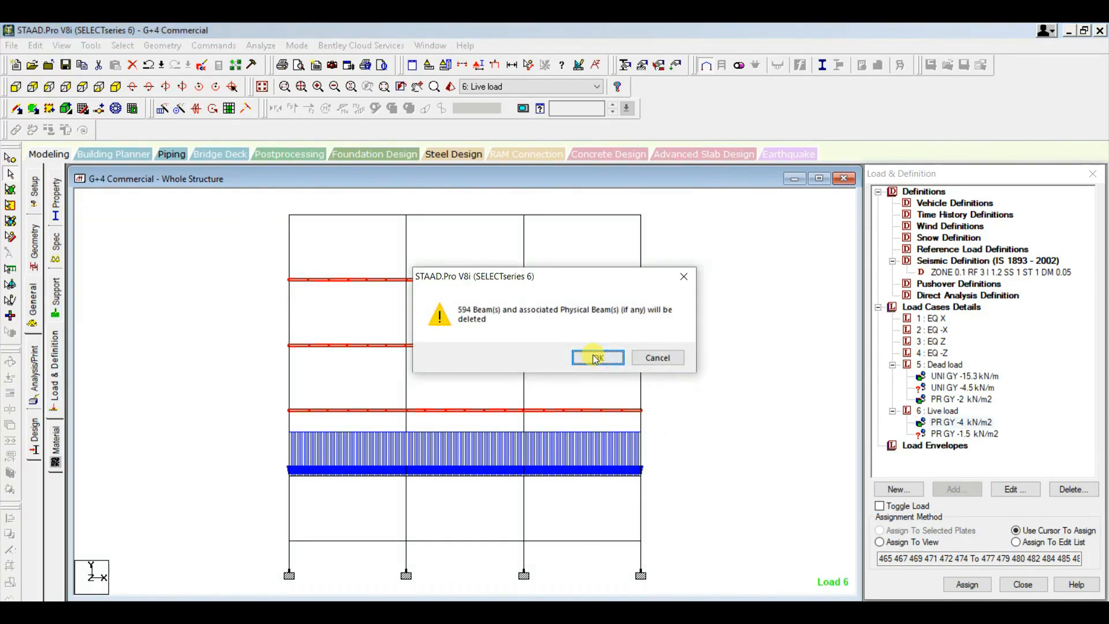
click(595, 354)
click(595, 354)
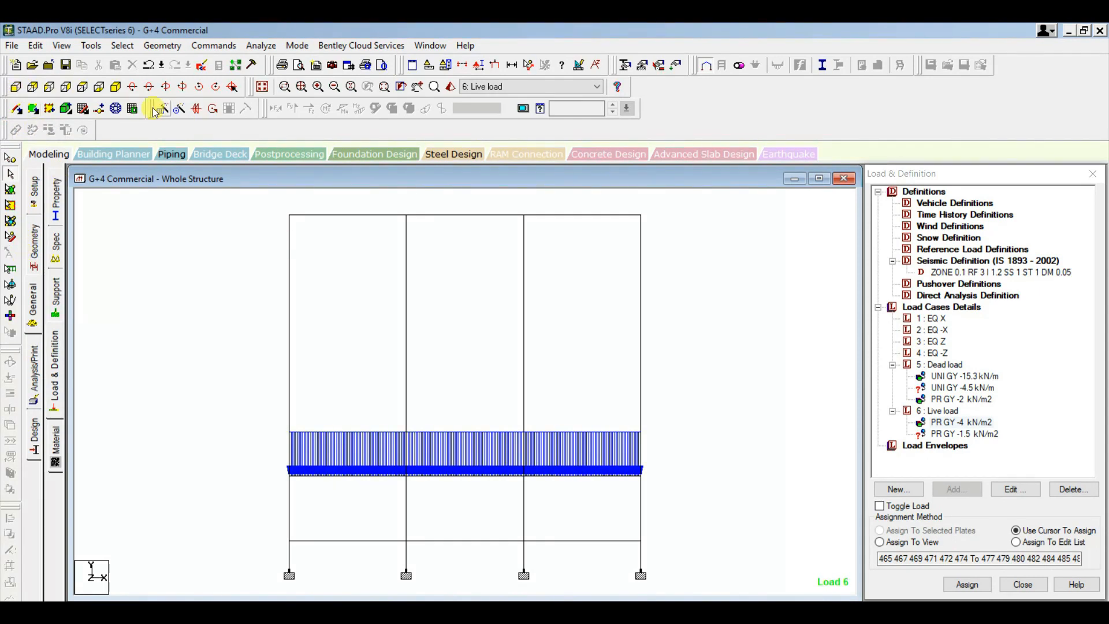
Step: Select the loaded slab level's beams and repeat them translationally along Y in 4 steps at 4 m spacing, including their loads
click(483, 469)
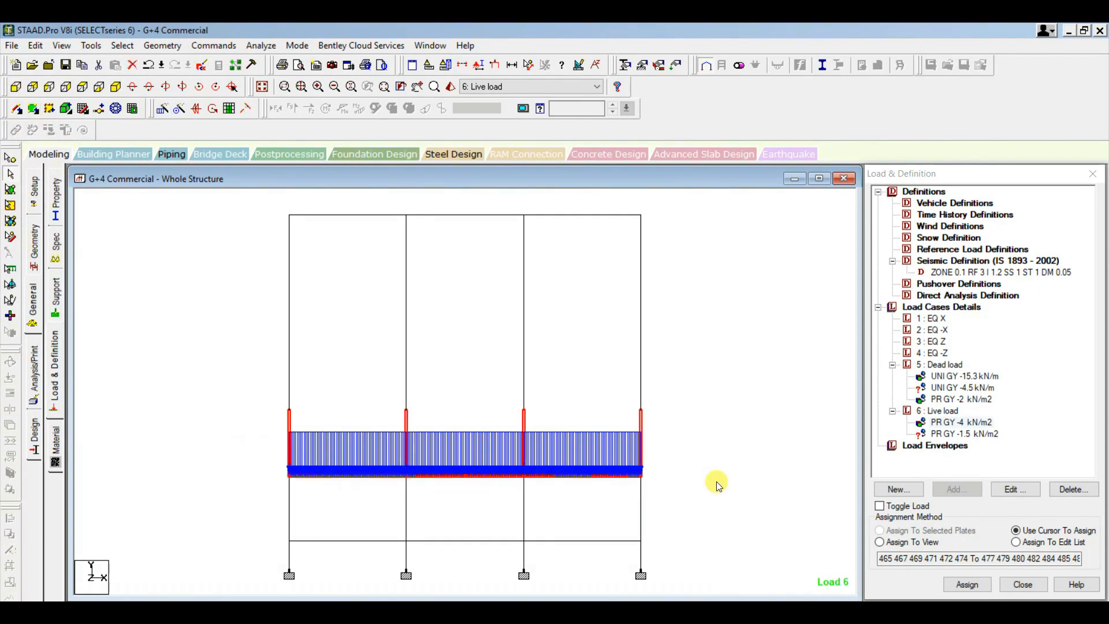
click(678, 460)
drag(214, 460, 610, 490)
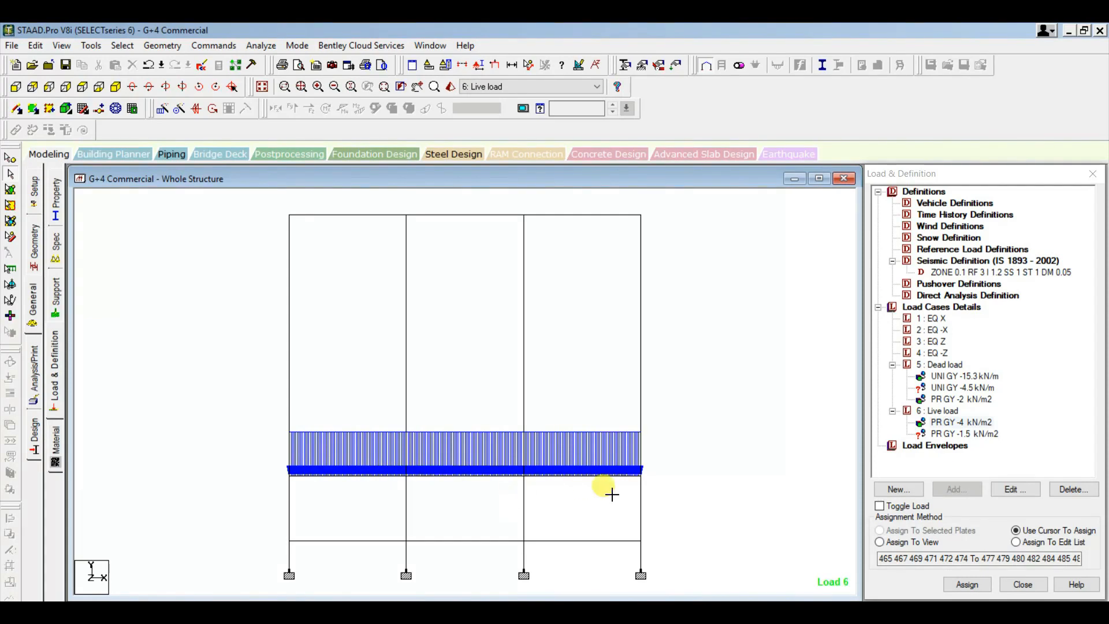
drag(609, 490, 679, 482)
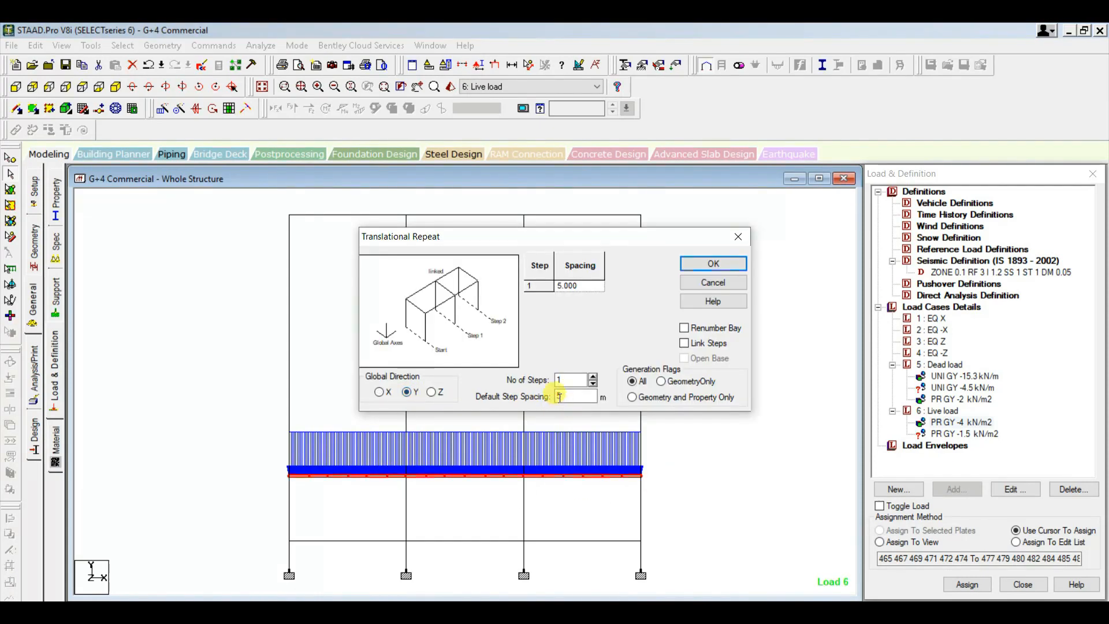
double_click(559, 396)
text(4)
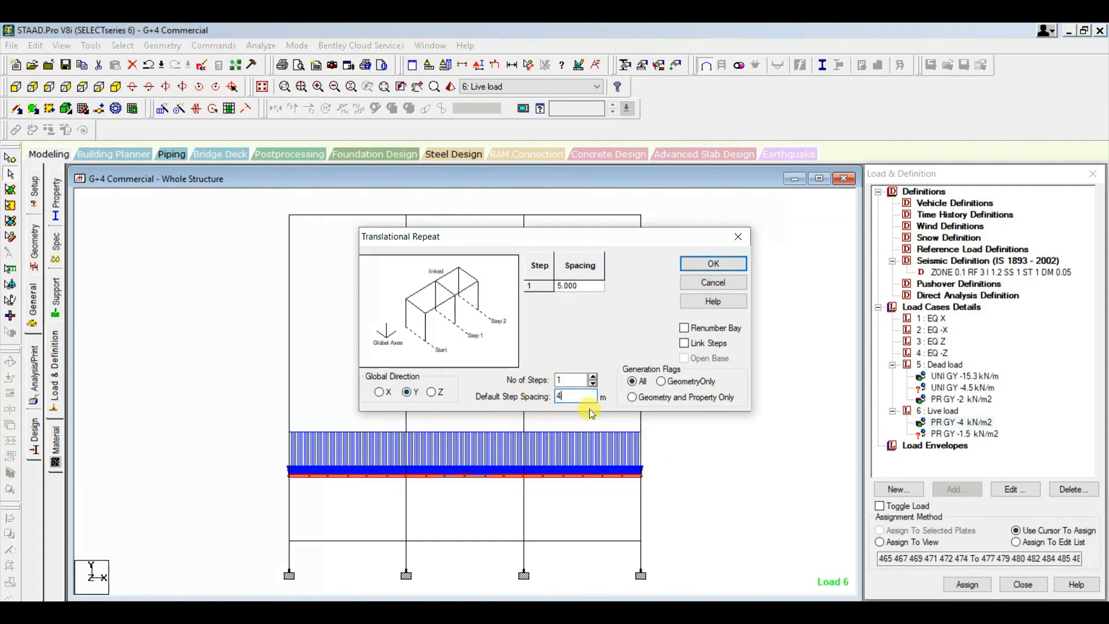
click(593, 377)
click(594, 376)
click(593, 376)
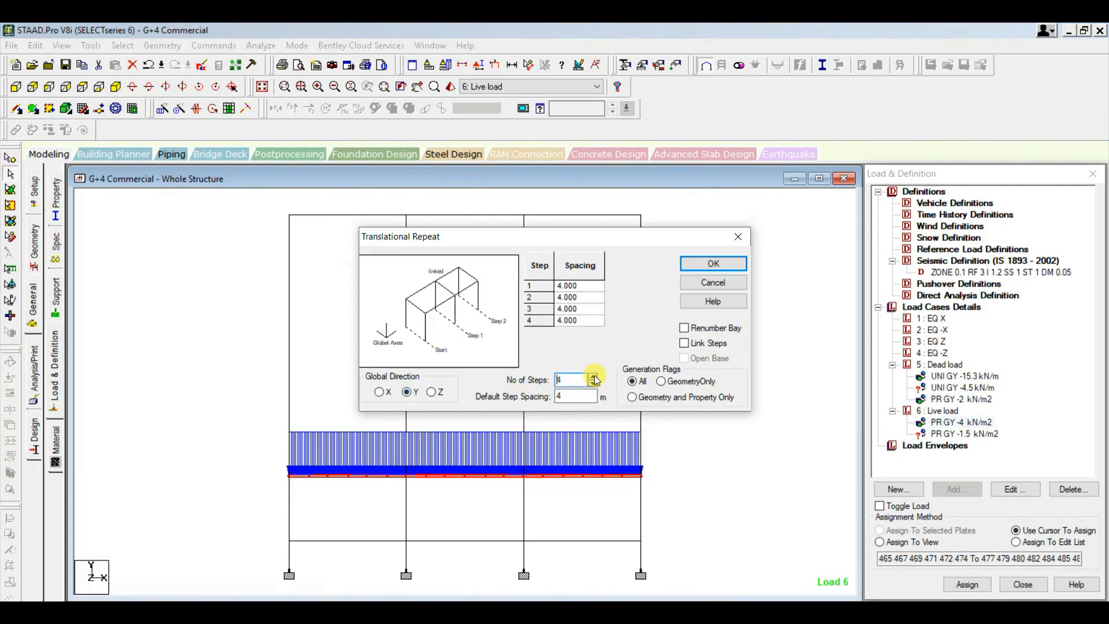
click(725, 263)
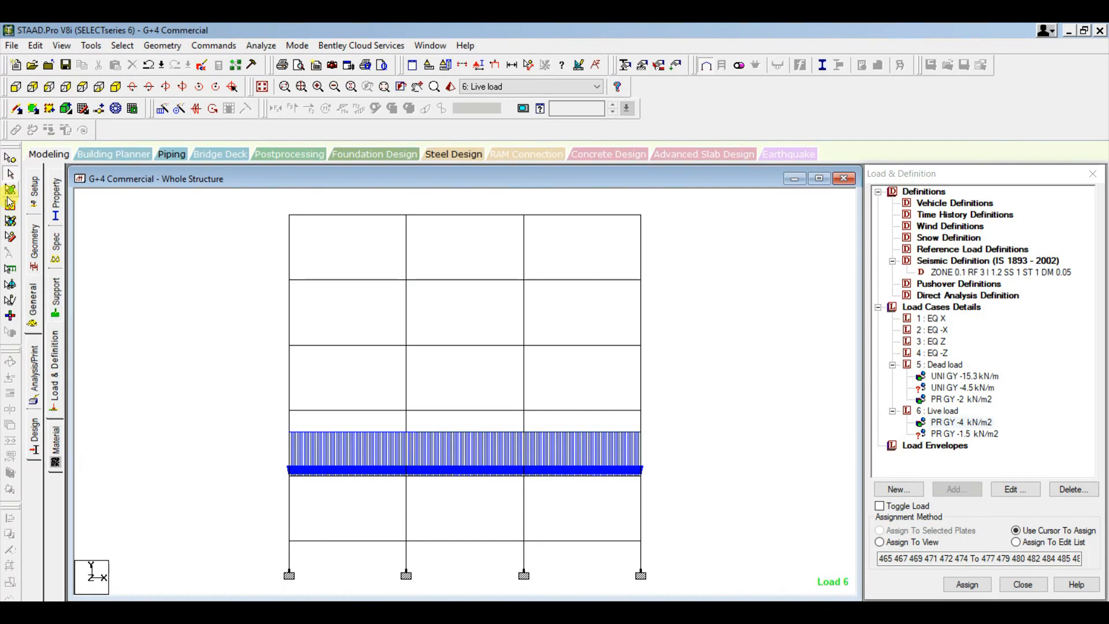
Step: Select the loaded slab level's plates and repeat them translationally along Y in 3 steps at 4 m spacing, including their loads
drag(741, 512, 742, 513)
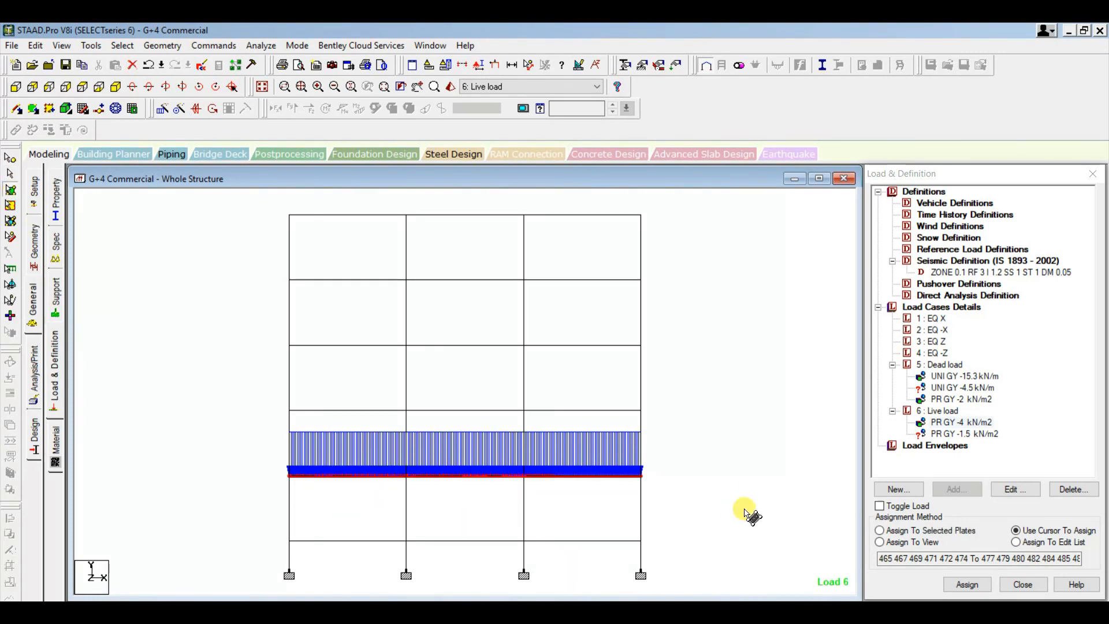
click(162, 108)
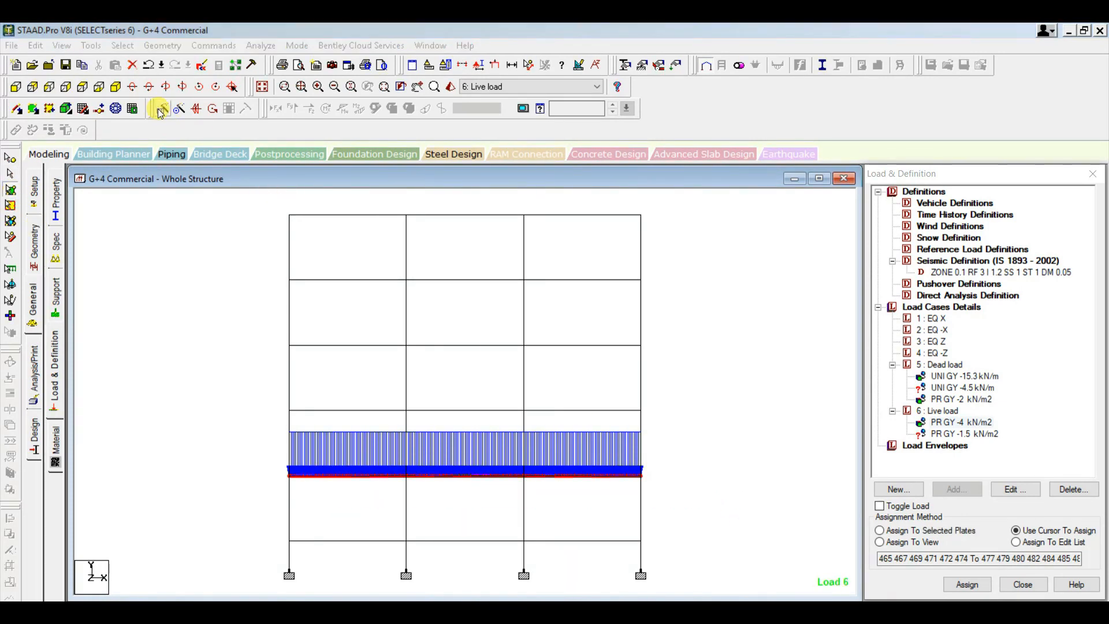
click(418, 394)
double_click(572, 396)
text(4)
click(593, 376)
click(594, 376)
click(593, 376)
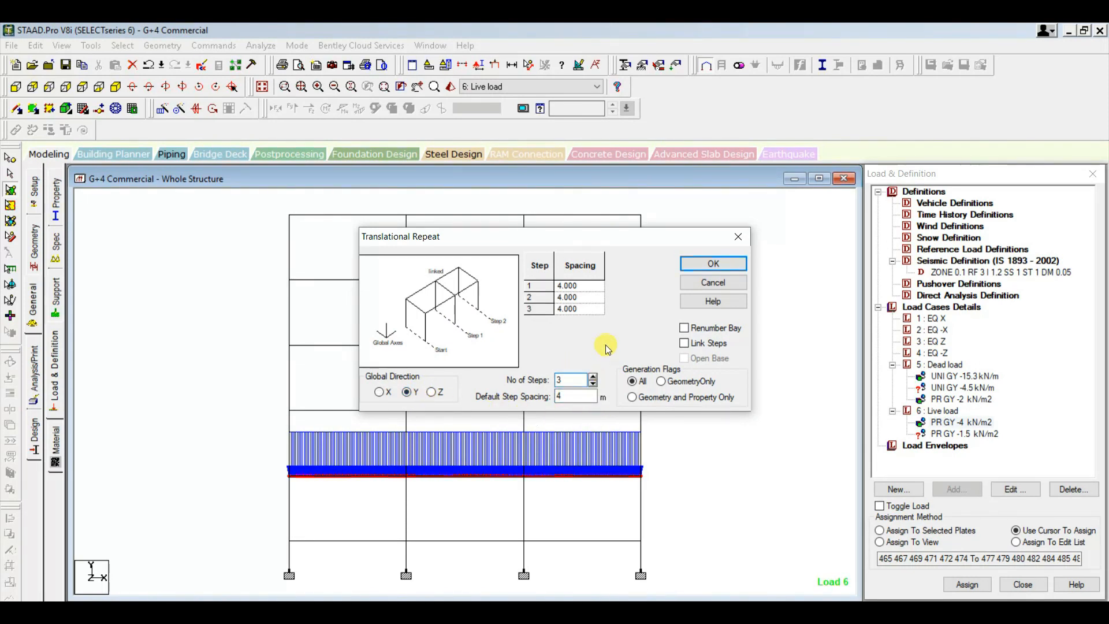
click(713, 264)
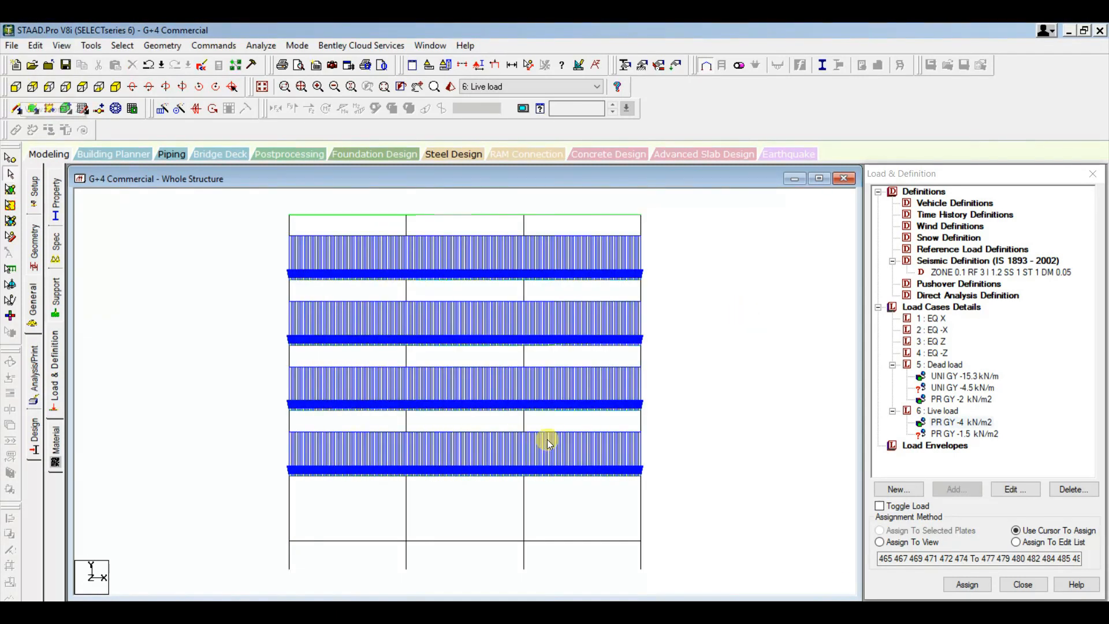
Step: Isolate the roof level with its columns and assign the -4.5 kN/m dead load to its perimeter beams
click(261, 86)
drag(520, 278, 511, 328)
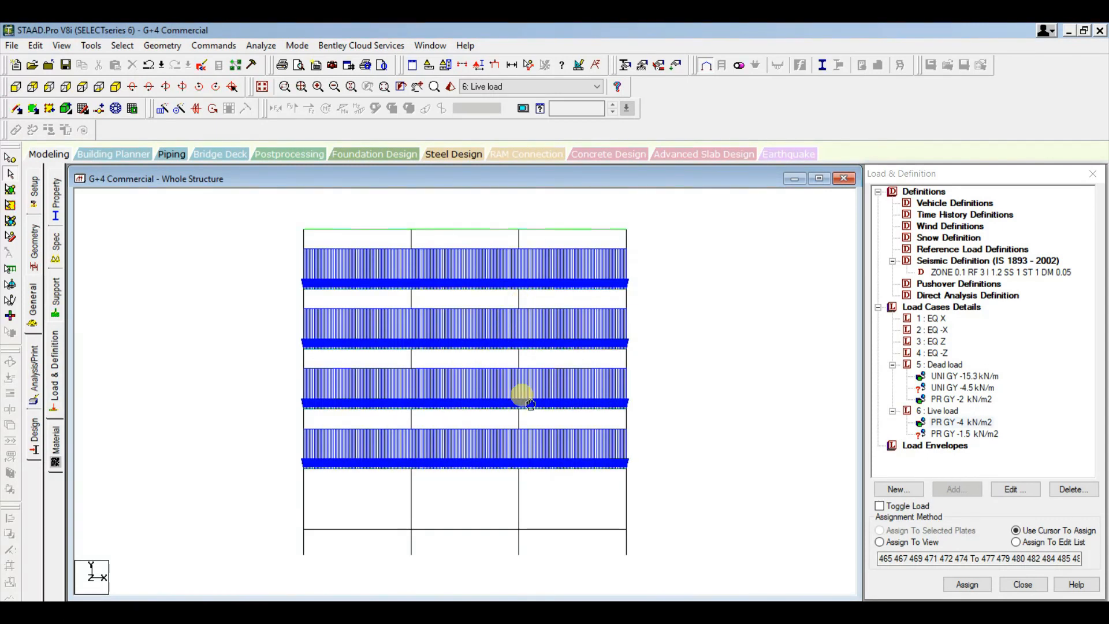
drag(675, 367, 243, 286)
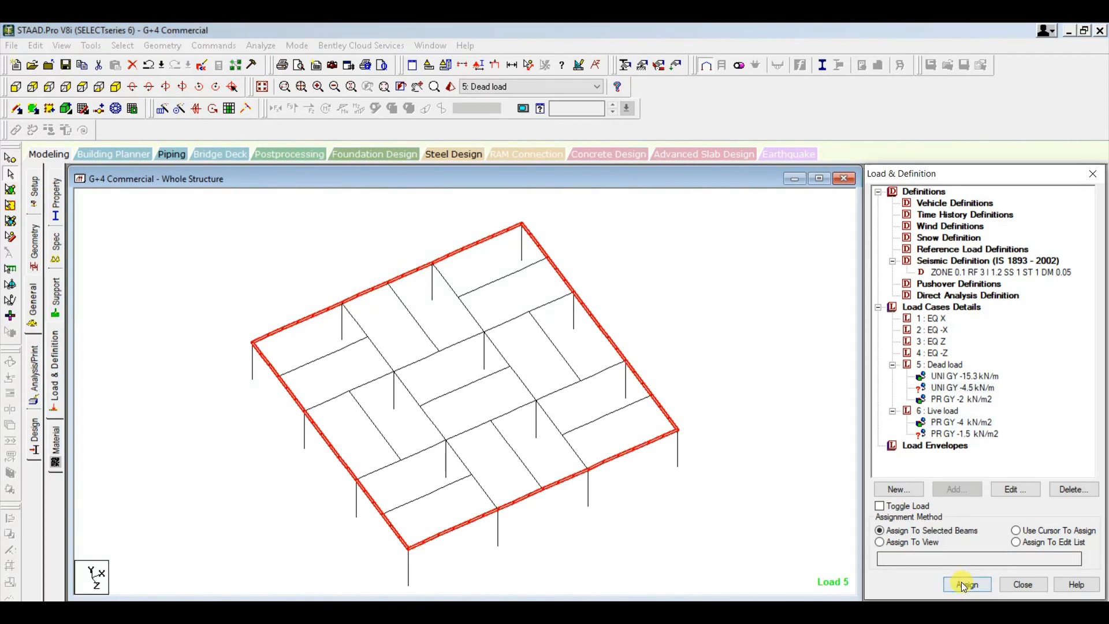
click(963, 583)
click(1014, 419)
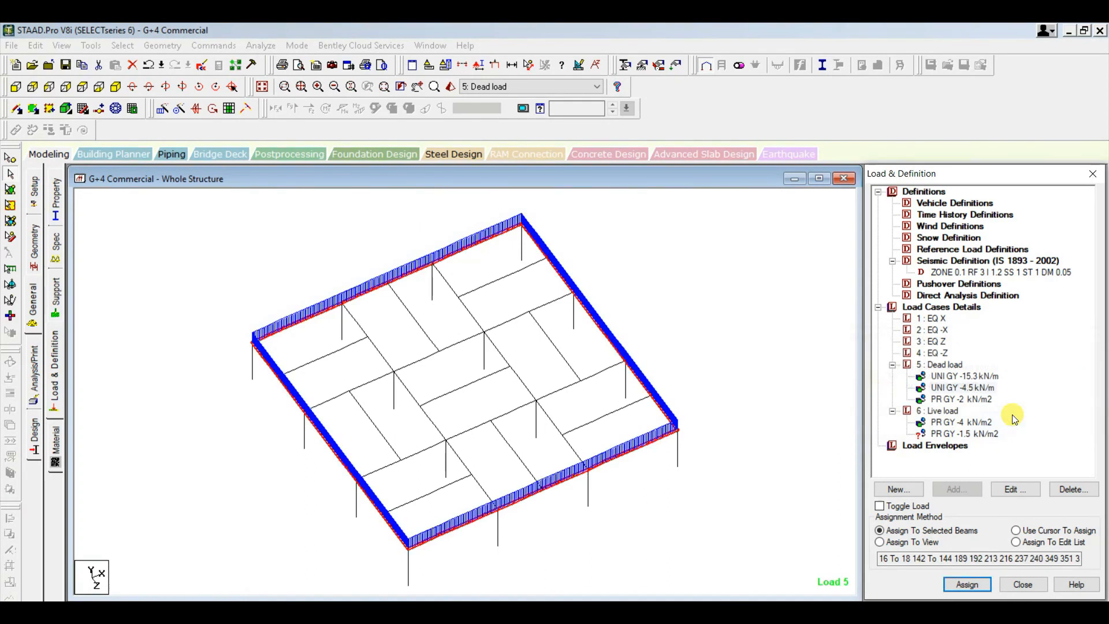
Step: Restore the whole structure and isolate the roof level again, using a window section in the front view
click(462, 65)
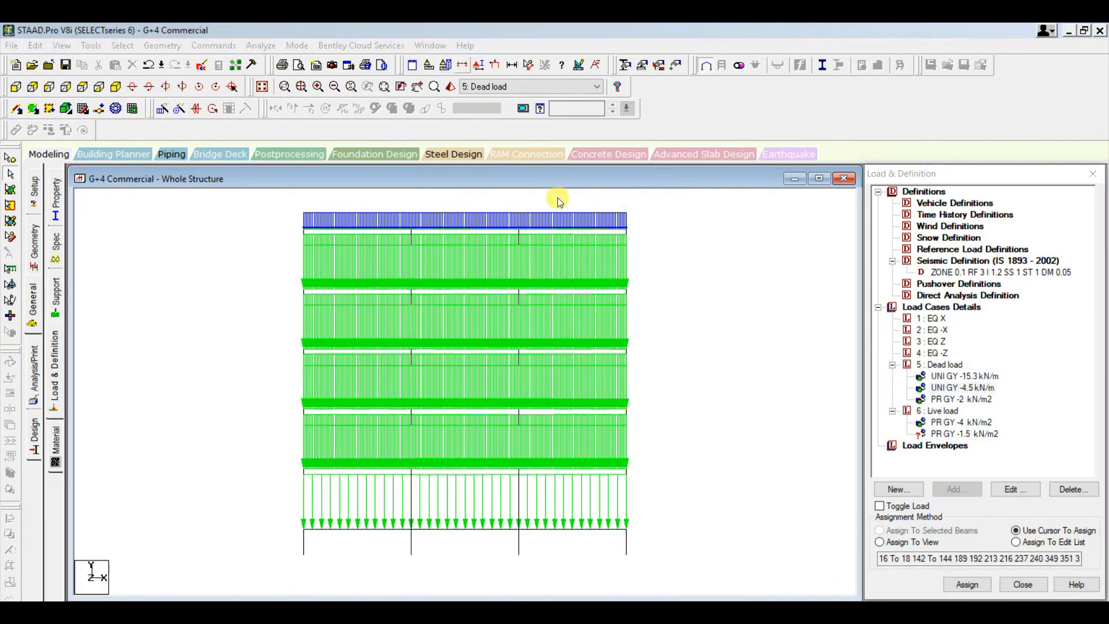
click(626, 242)
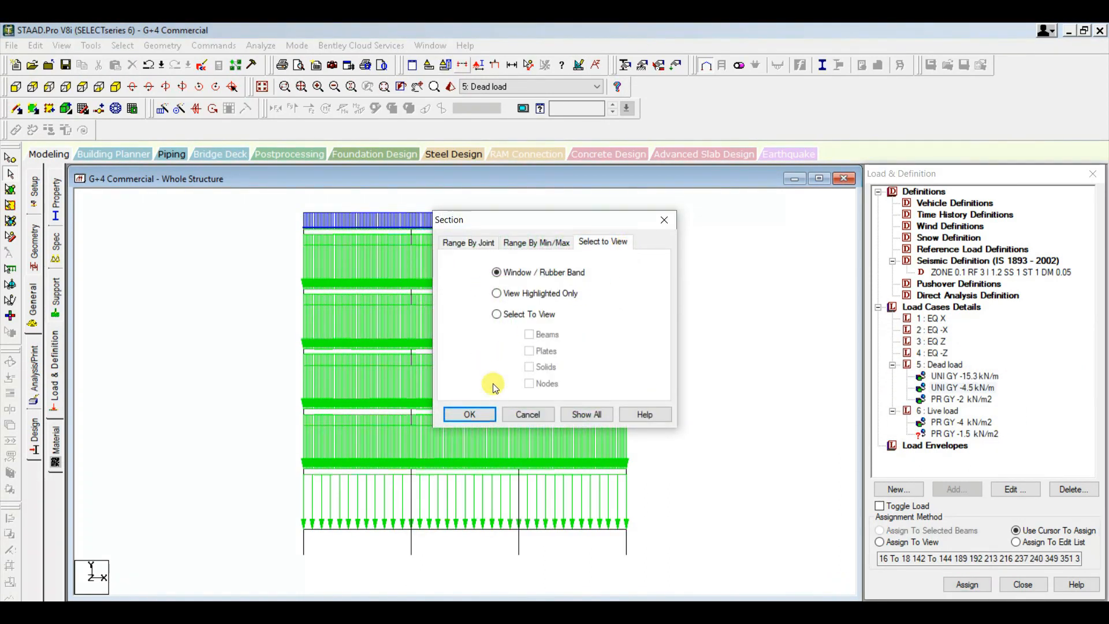
click(487, 413)
drag(664, 254, 396, 203)
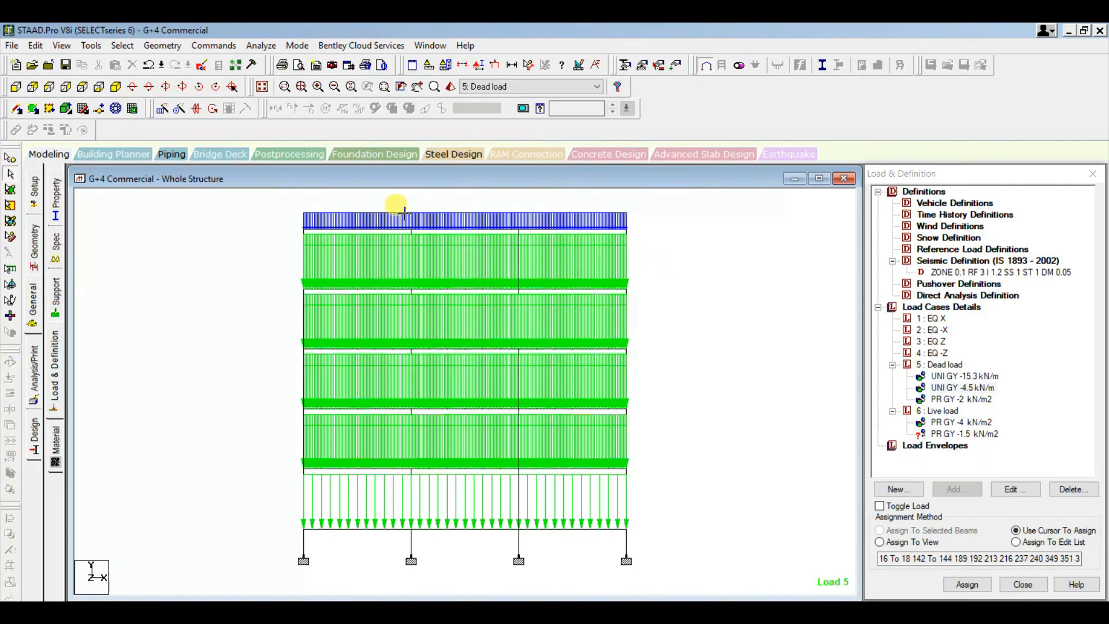
Step: Select all plates of the roof slab and assign the -2 kN/m2 dead load pressure to them
click(11, 189)
drag(263, 298, 684, 595)
click(959, 399)
click(953, 532)
click(966, 586)
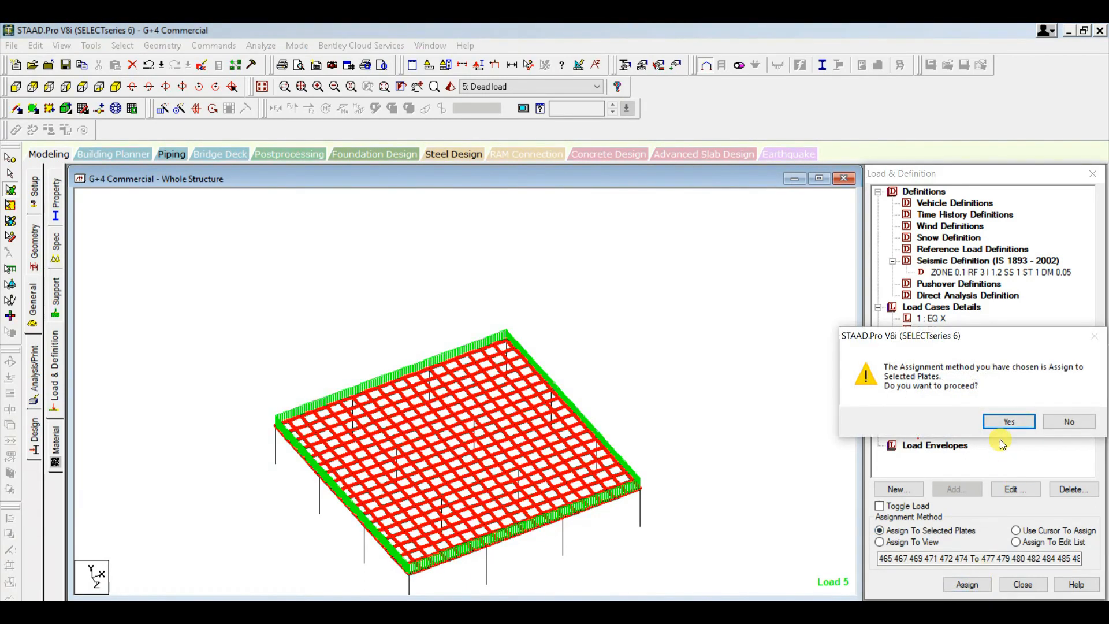
click(1006, 421)
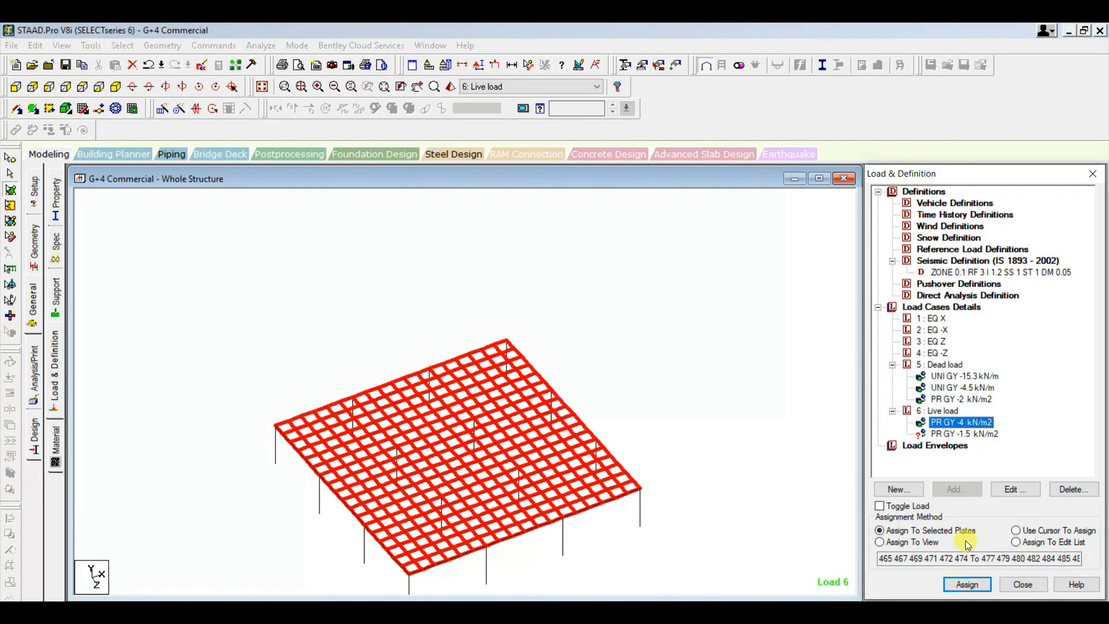
Step: Assign the -1.5 kN/m2 live load pressure to the selected roof plates
click(966, 584)
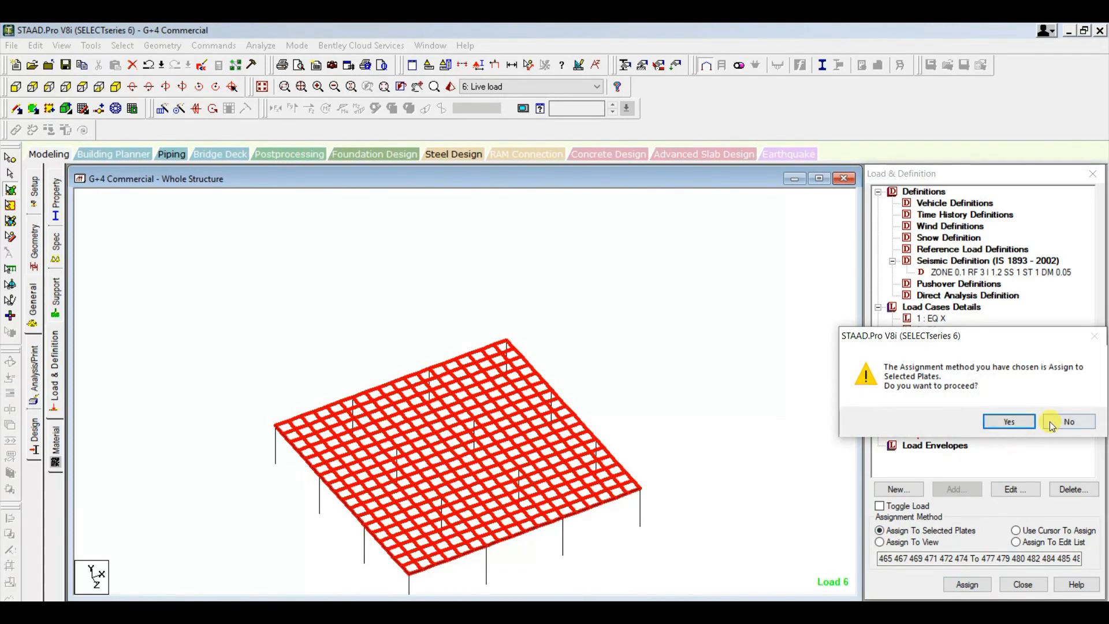
click(1010, 422)
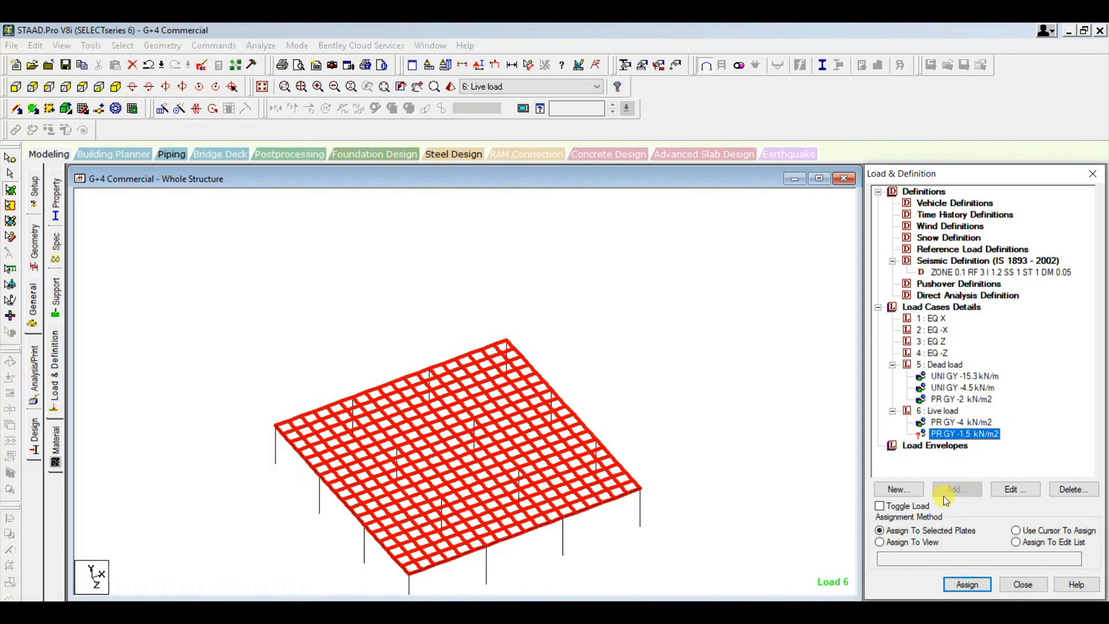
click(963, 584)
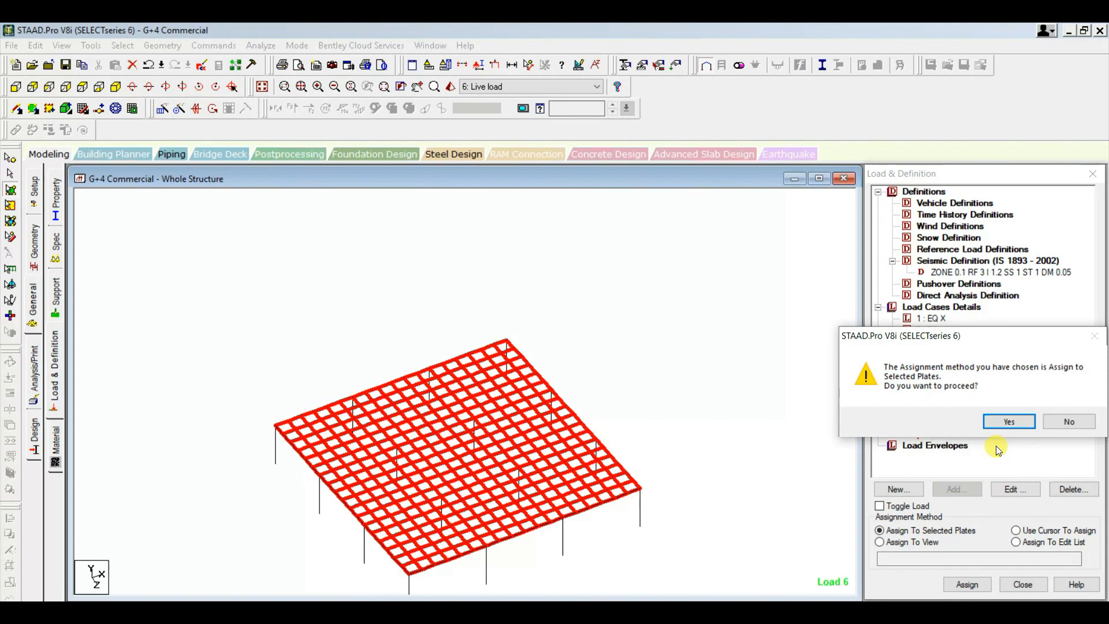
click(997, 422)
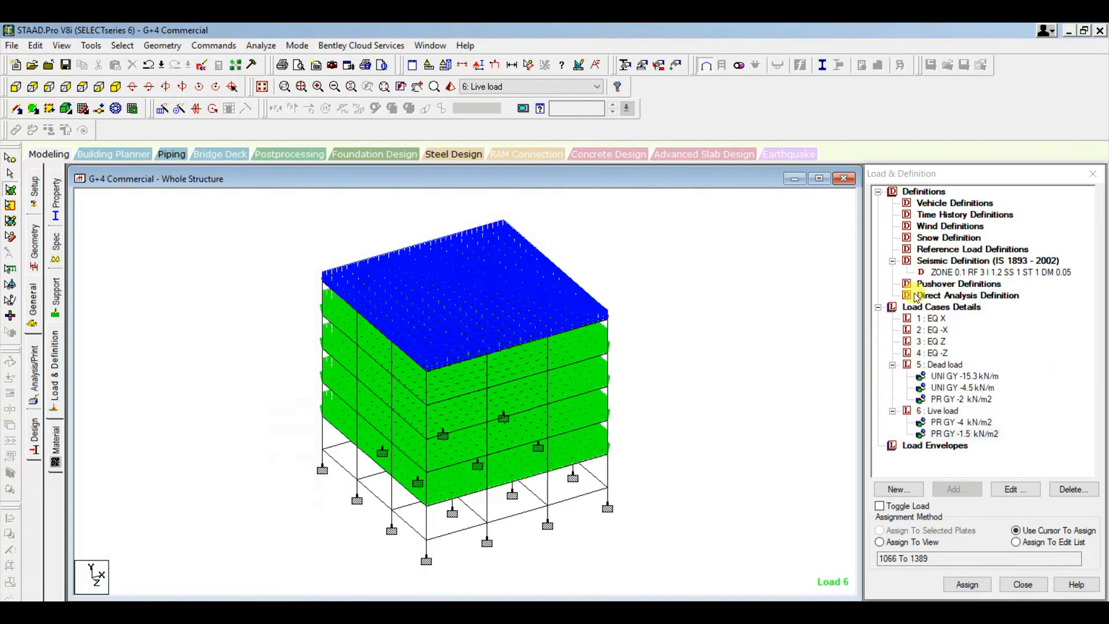
click(948, 308)
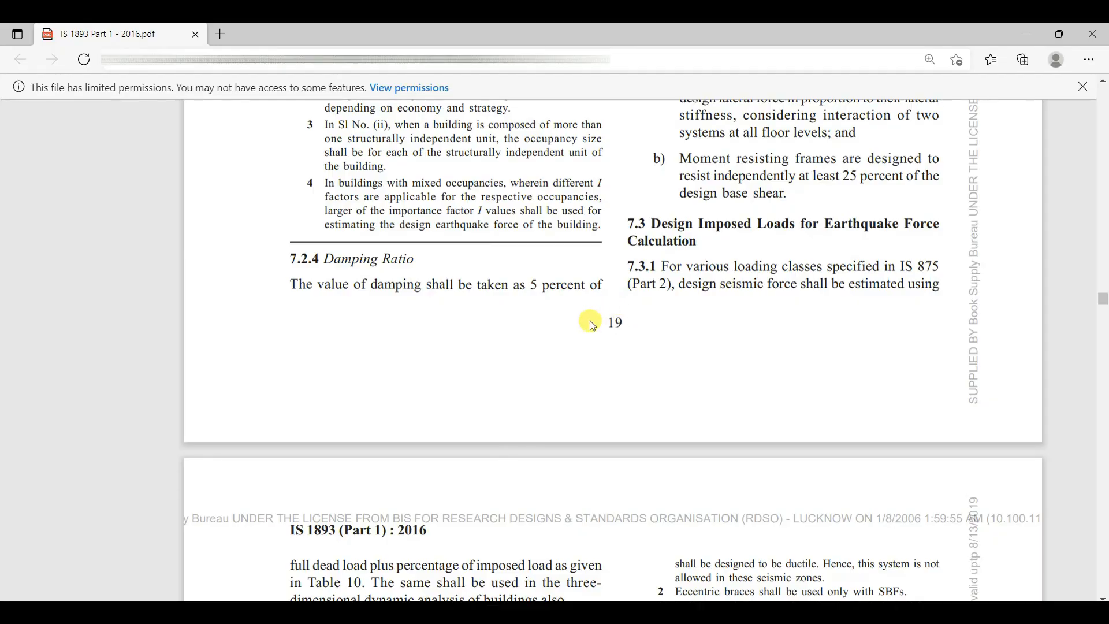
Step: Examine clauses 7.3 and 7.4 and Table 10 in the IS 1893 Part 1 - 2016 PDF for the imposed load in seismic weight
scroll(604, 306, down, 10)
scroll(593, 326, down, 12)
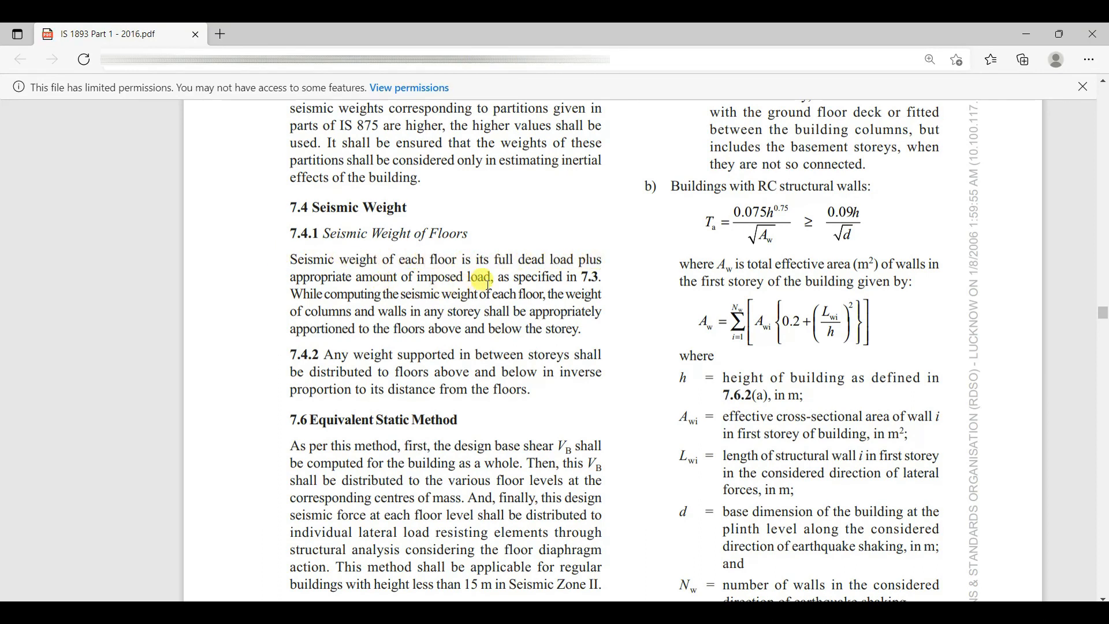
click(590, 279)
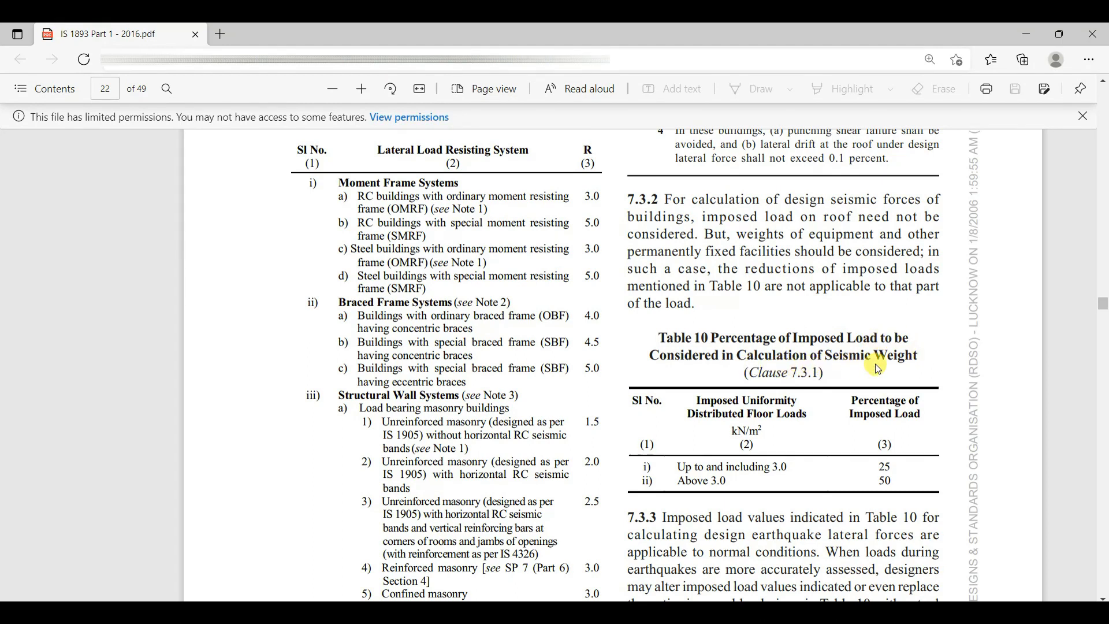
scroll(888, 369, down, 1)
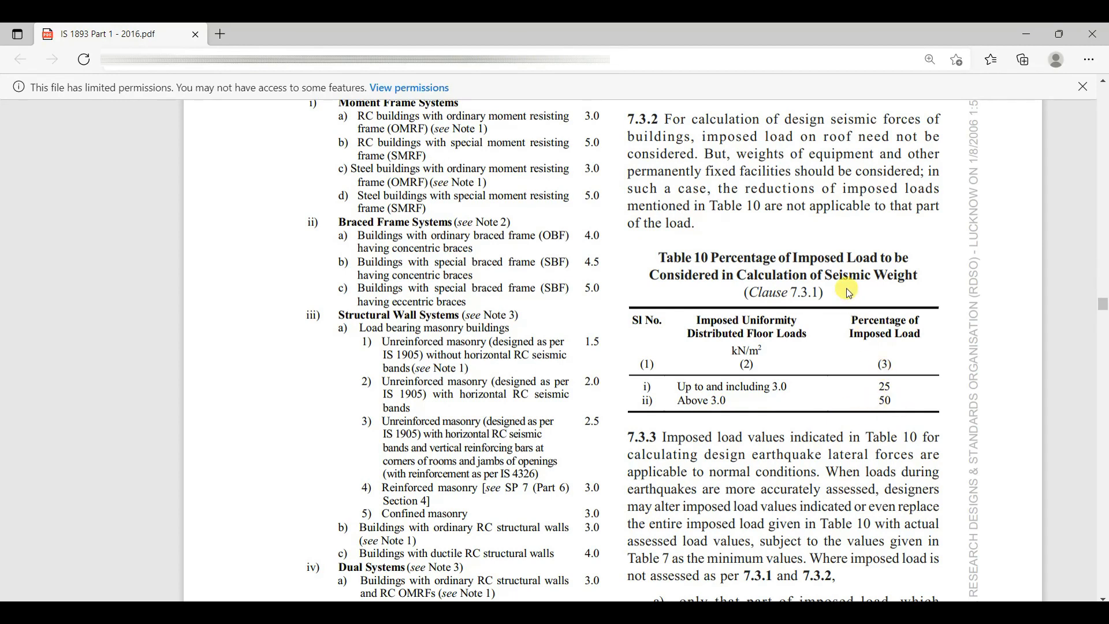
Step: Switch back to STAAD.Pro and add a selfweight load in the Y direction with factor -1 to the dead load case
key(alt+Tab)
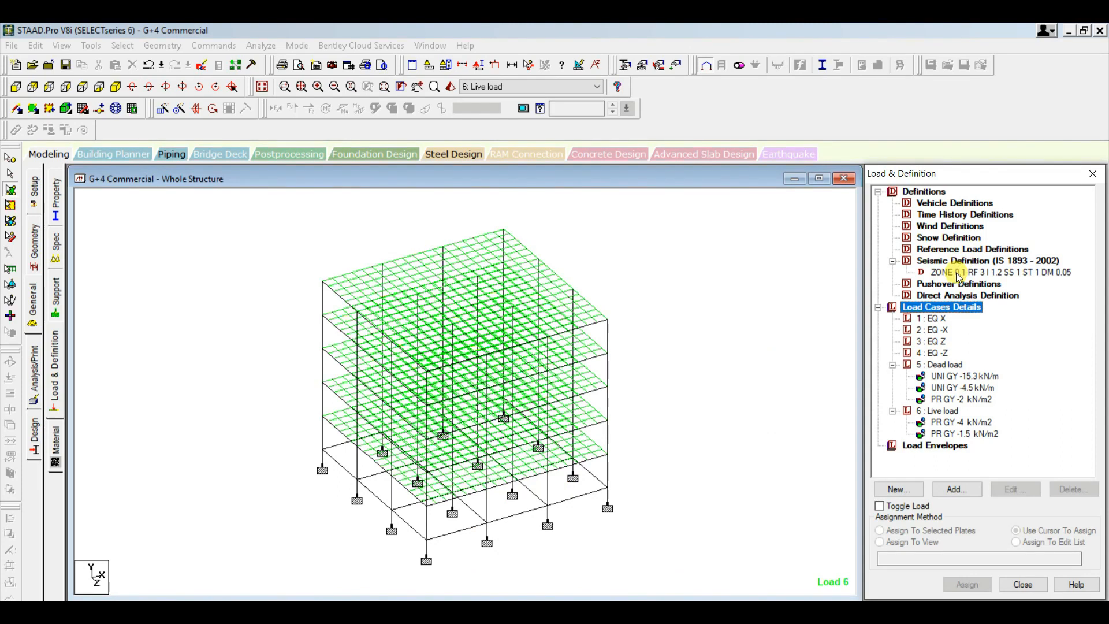
click(205, 68)
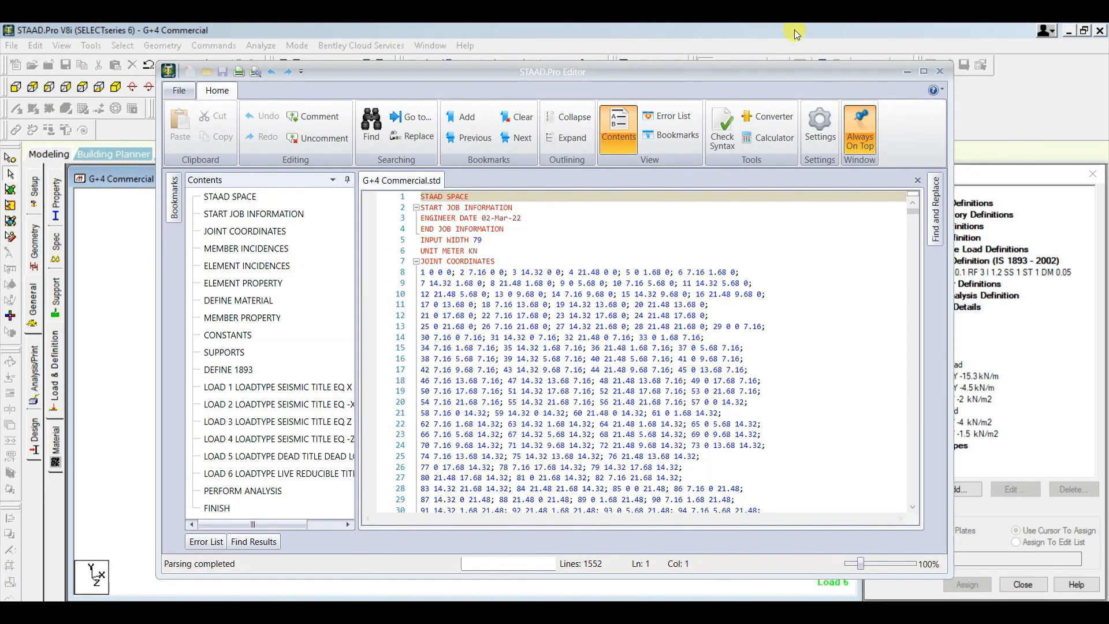
click(795, 33)
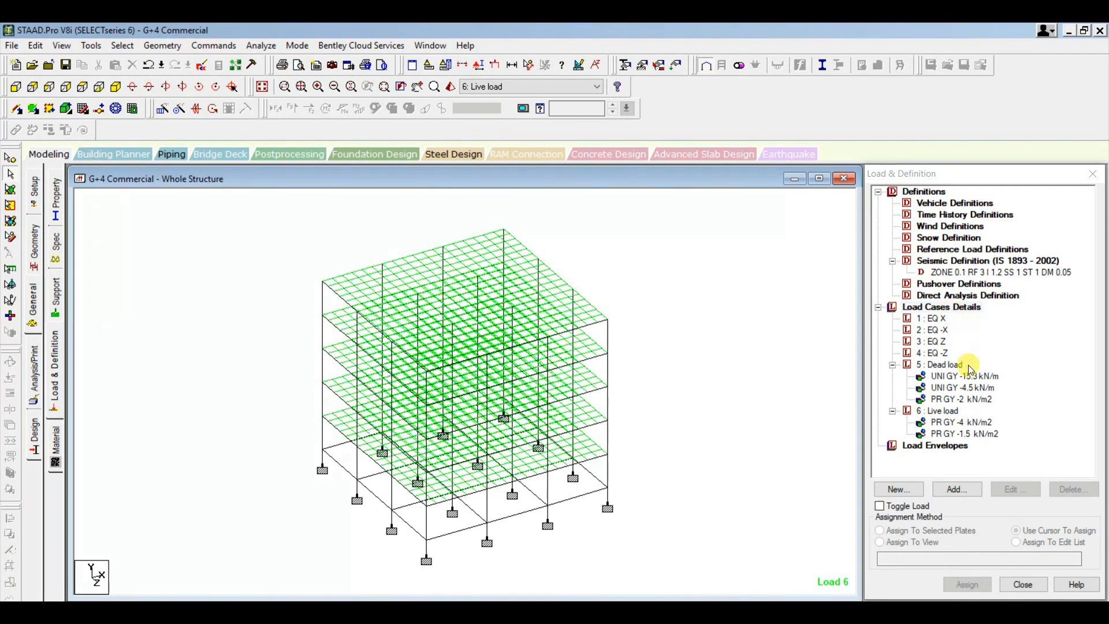
click(948, 364)
click(958, 489)
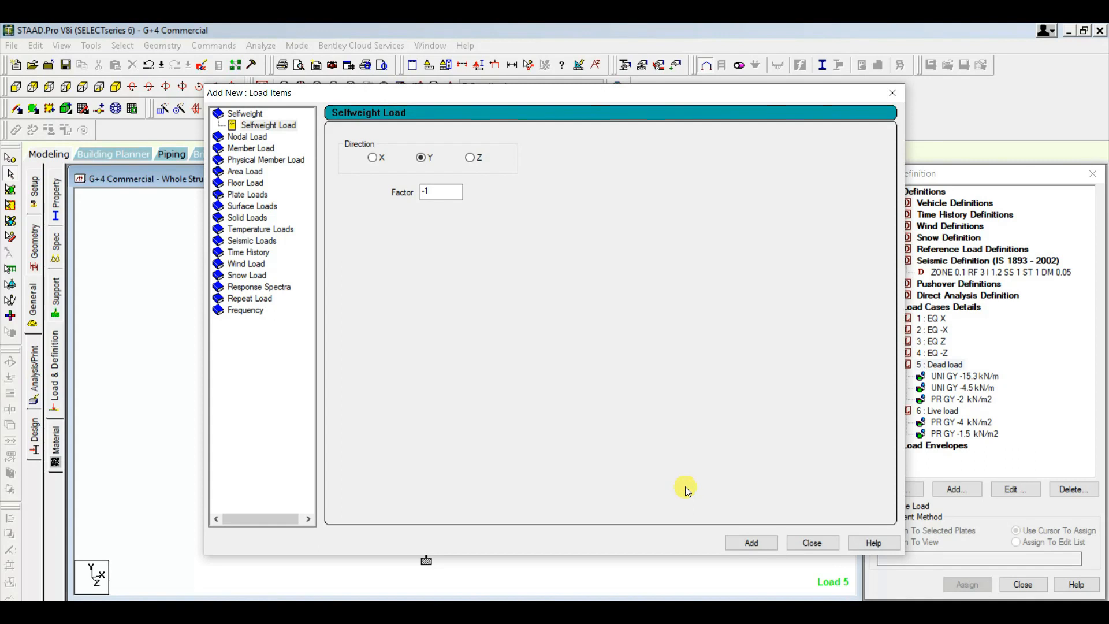
click(751, 543)
click(813, 543)
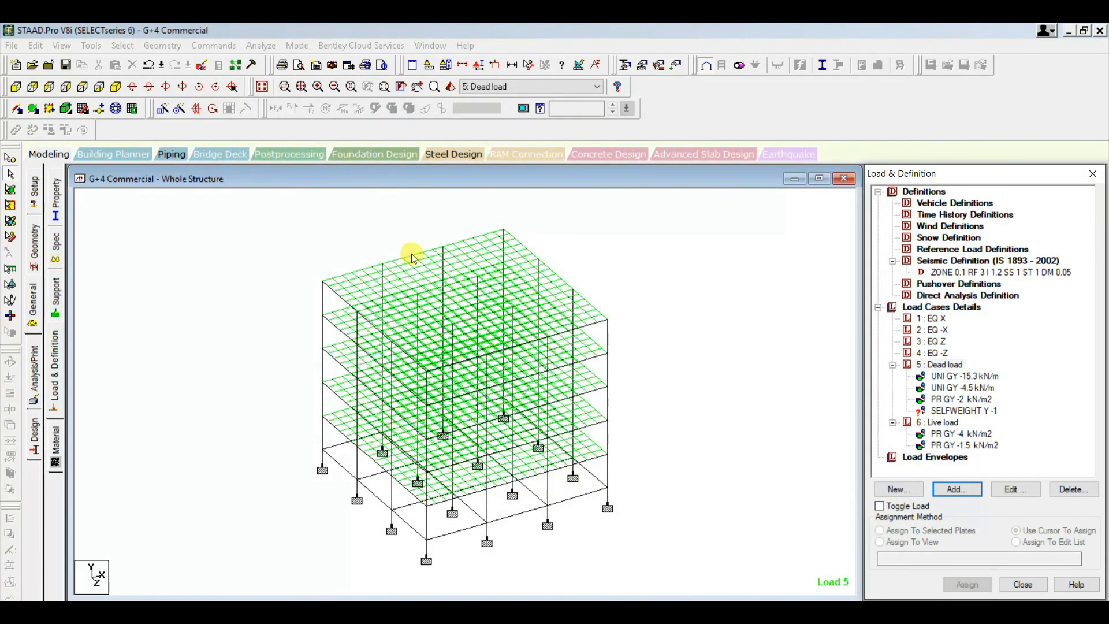
Step: Assign the Y -1 selfweight to all beams and plates of the structure, then reopen the load definitions
click(950, 411)
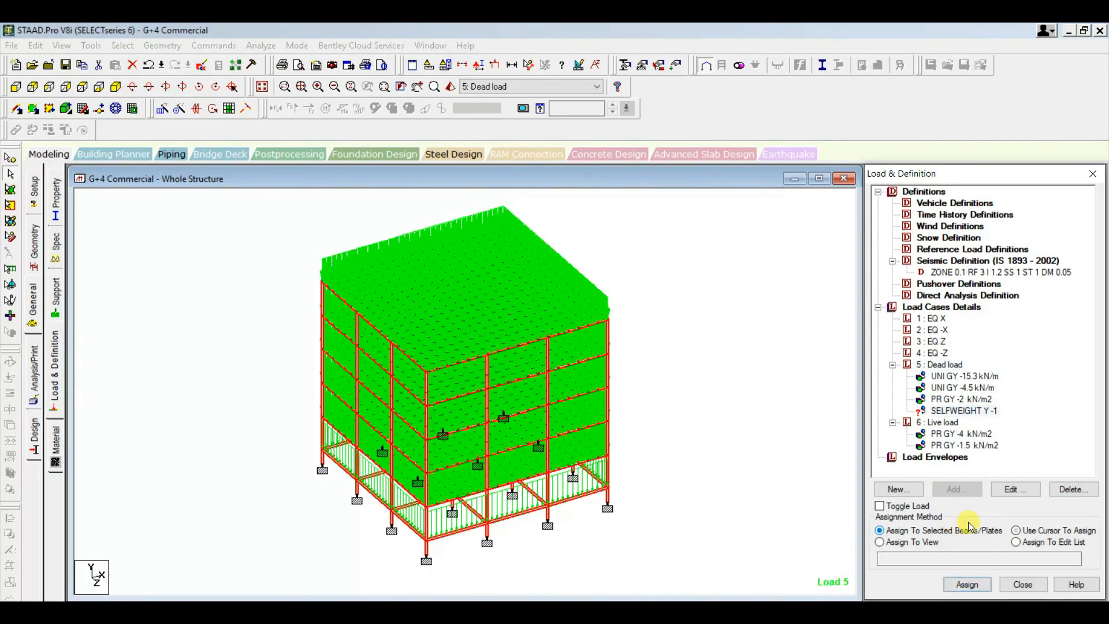
click(967, 585)
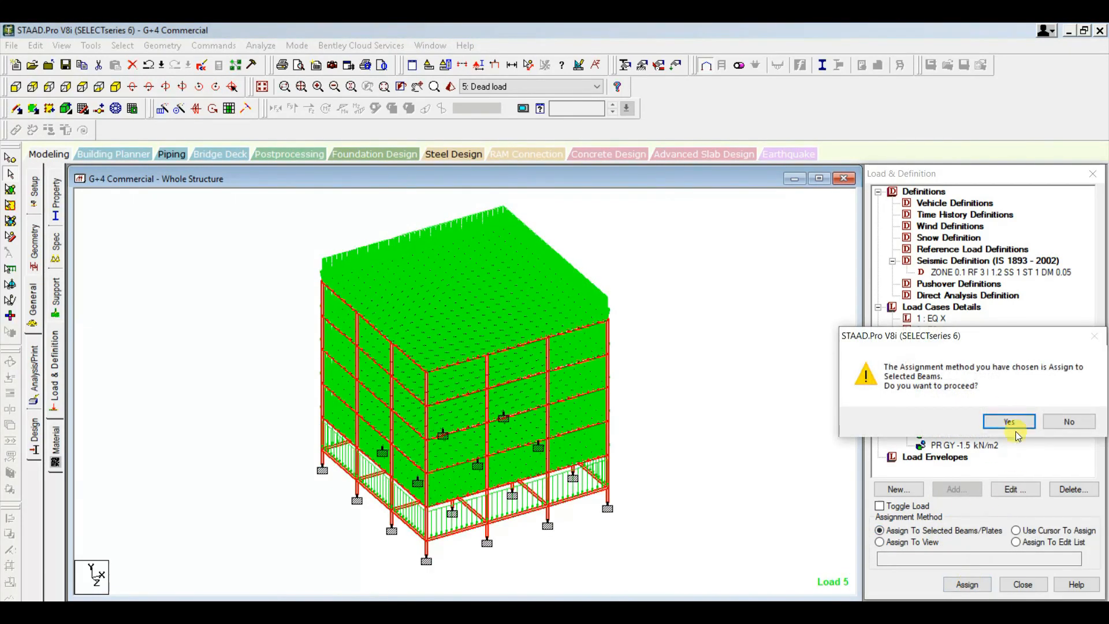
click(1007, 420)
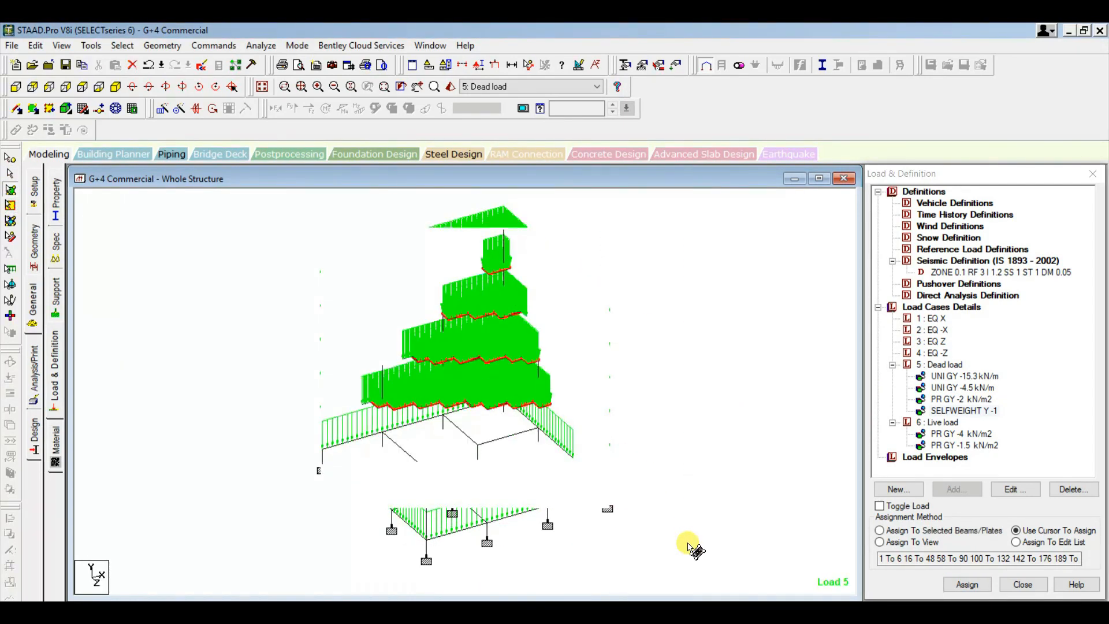
click(947, 530)
click(967, 584)
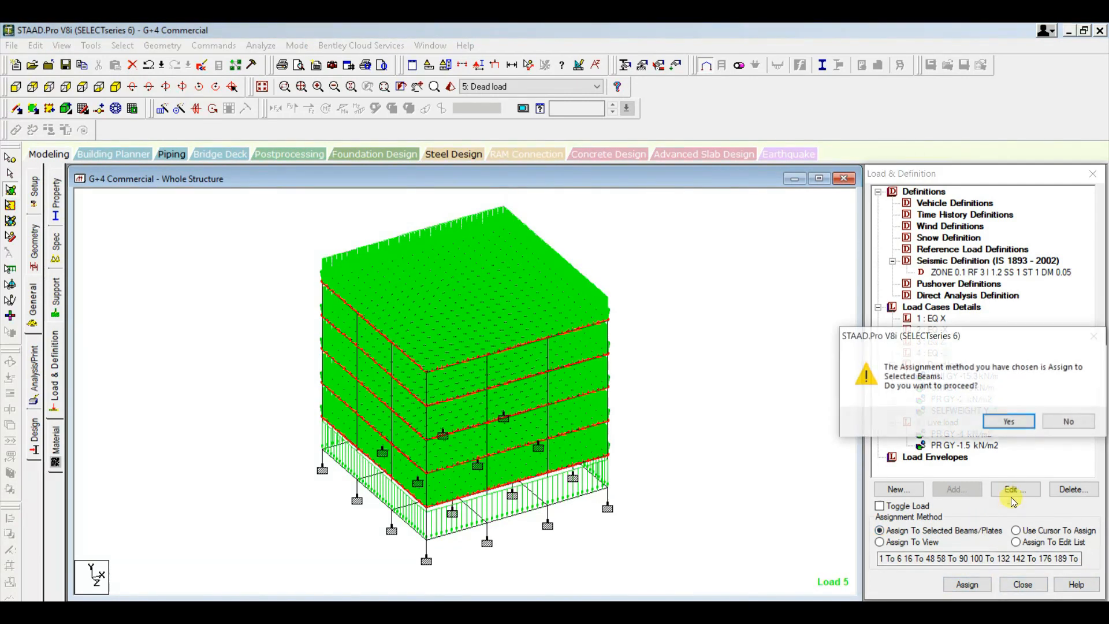
click(1019, 422)
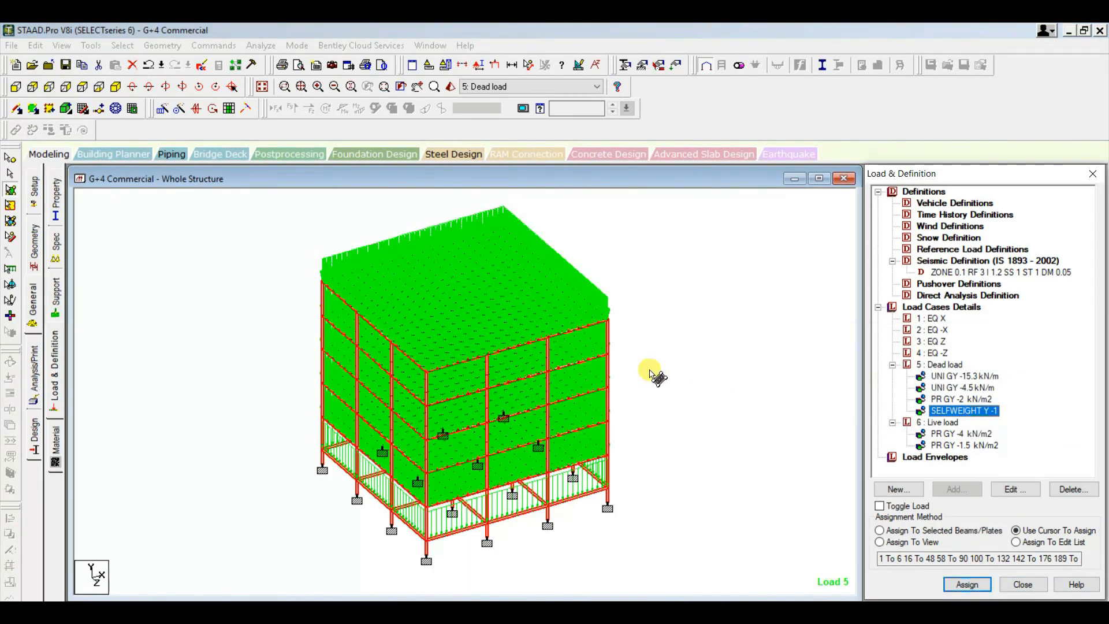
key(Escape)
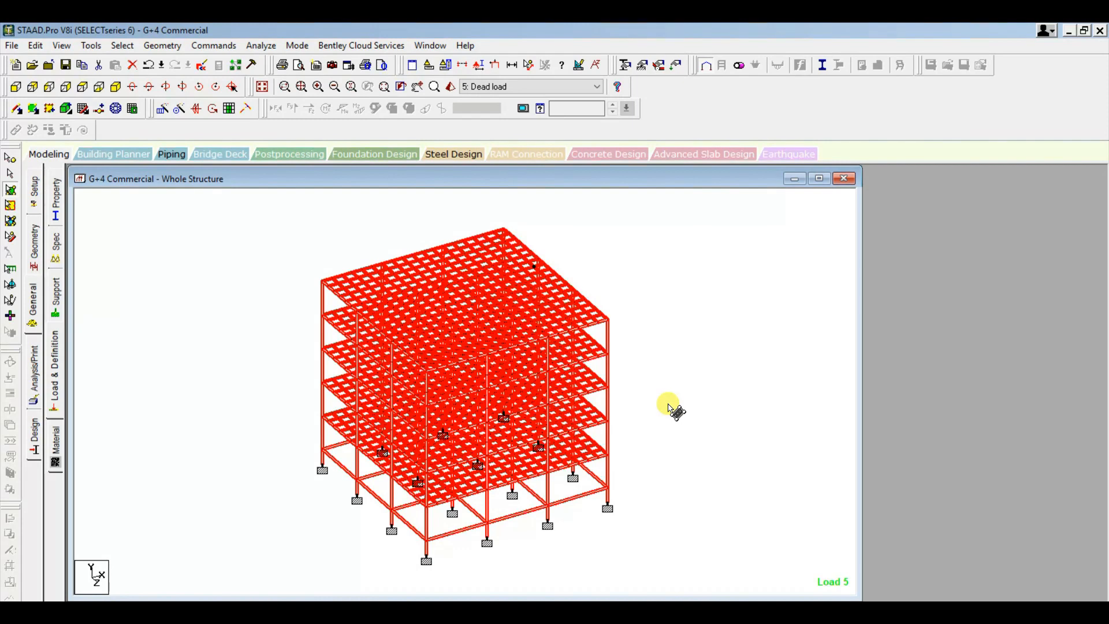
click(820, 178)
click(55, 404)
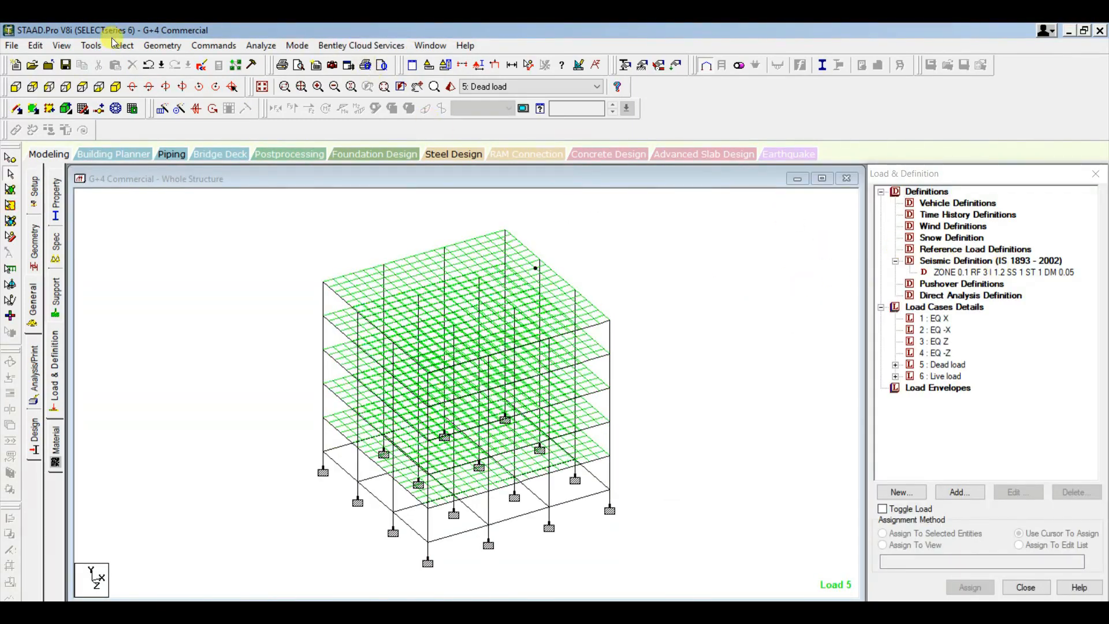
Step: In the model's input file, copy the dead load case's MEMBER LOAD block, from its heading through the UNI GY -4.5 line
click(462, 346)
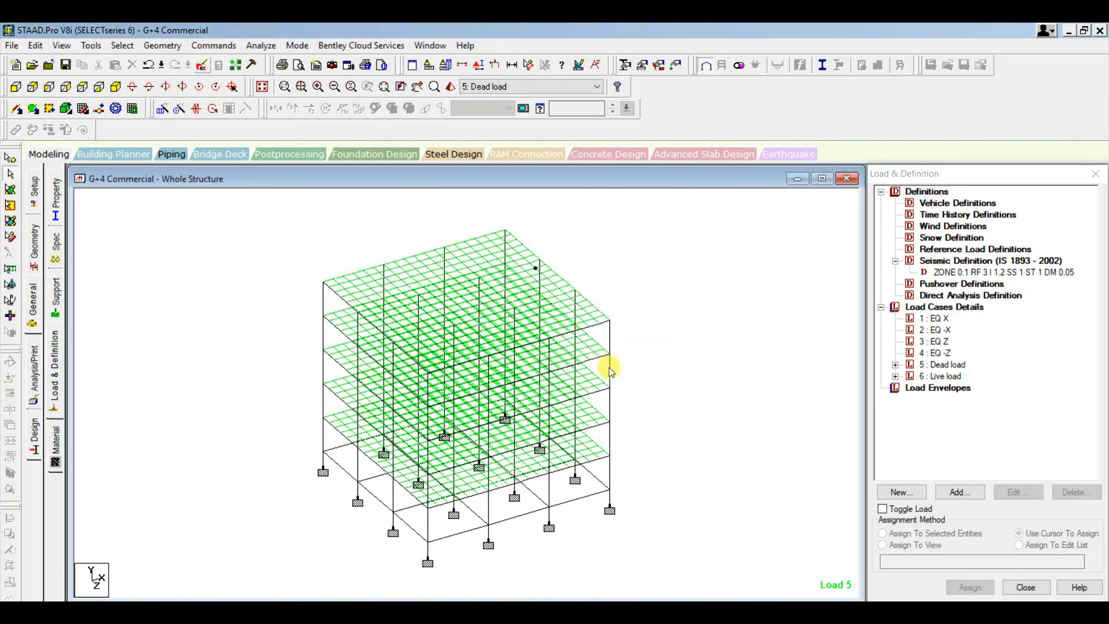
drag(915, 226, 907, 511)
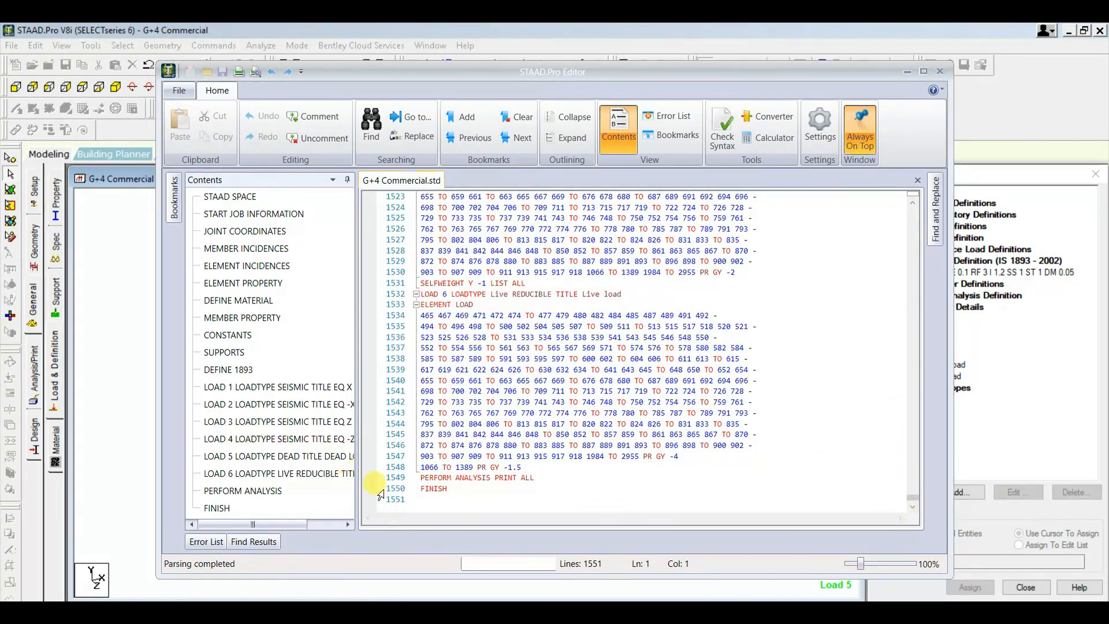
scroll(520, 378, up, 6)
scroll(508, 368, up, 6)
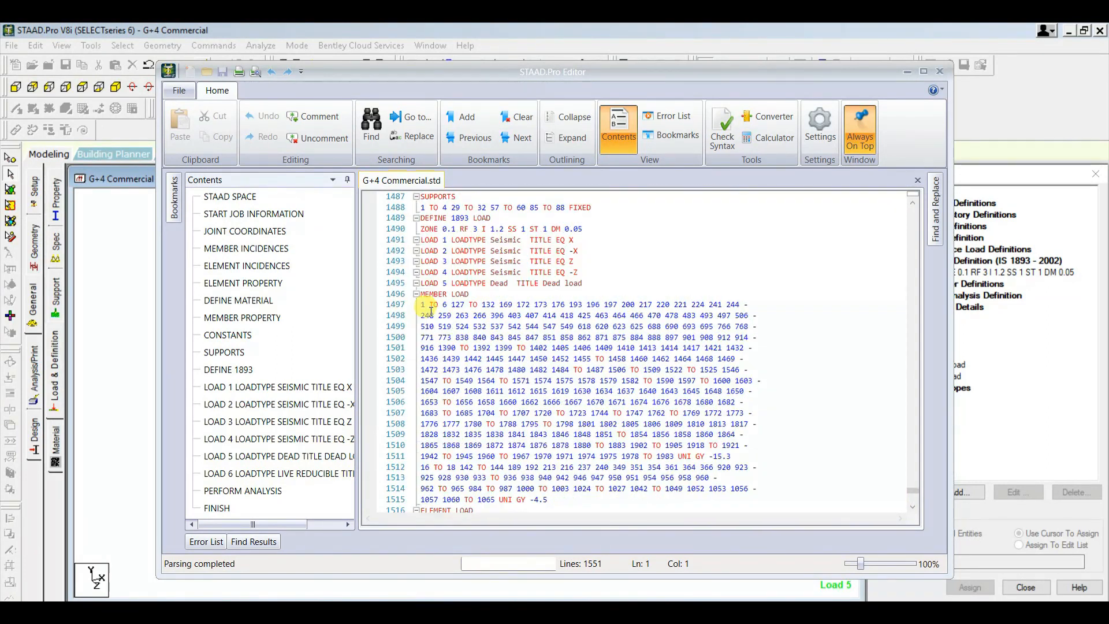
drag(422, 294, 553, 502)
key(ctrl+c)
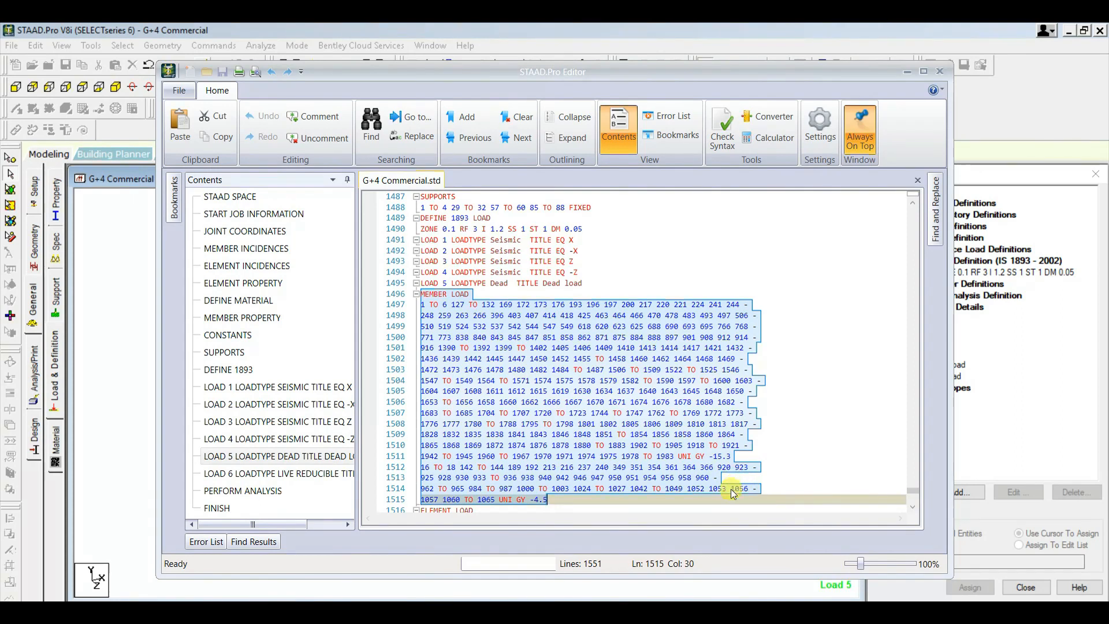
Step: Switch to the G+4 Word document and paste the copied MEMBER LOAD block
key(alt+Tab)
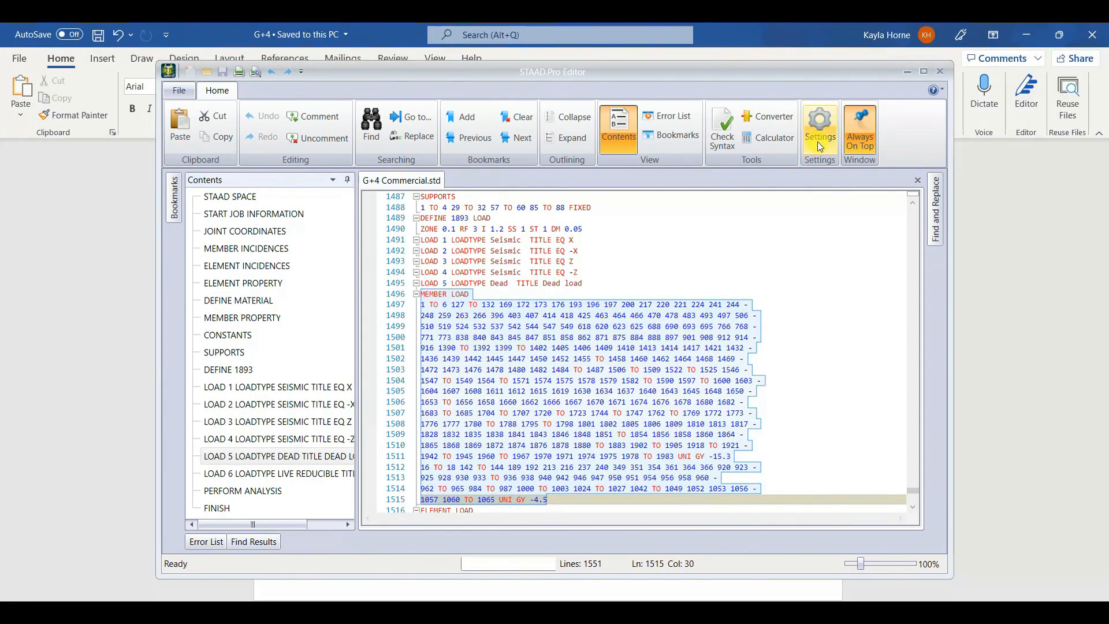
click(535, 331)
key(ctrl+v)
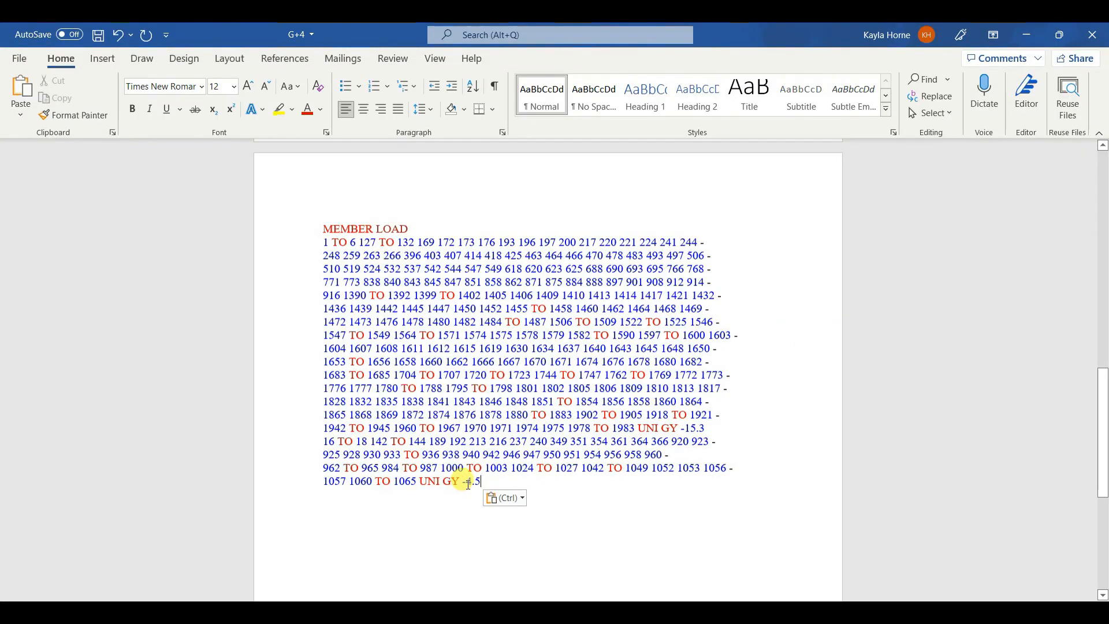
Step: Remove the GY direction and minus sign from both load entries so they read UNI 4.5 and UNI 15.3, and save the document
click(468, 482)
key(BackSpace)
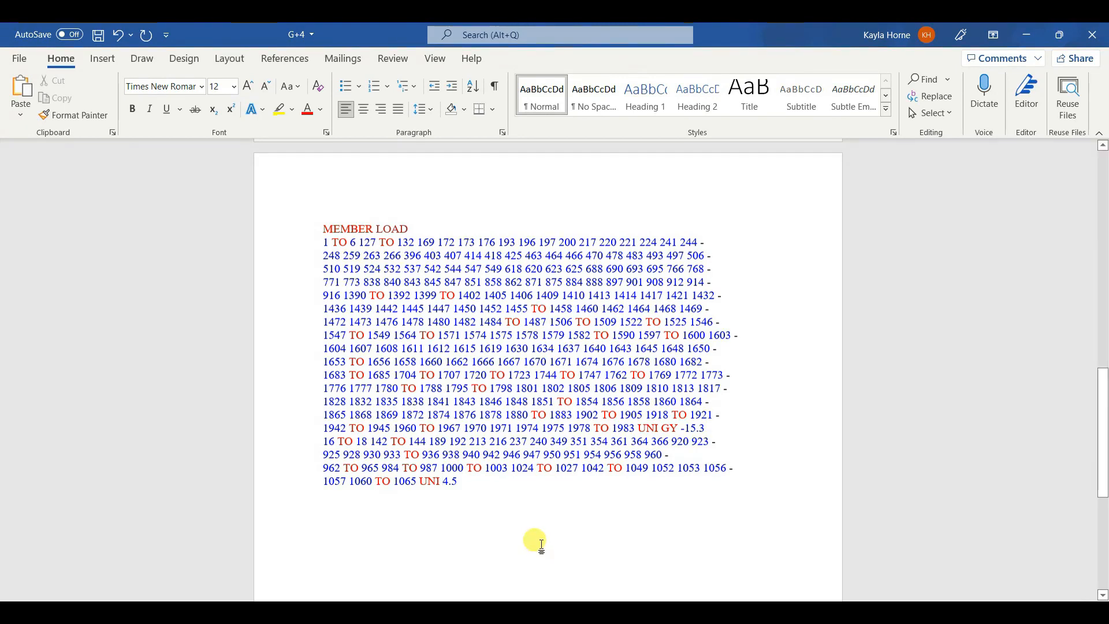
click(586, 481)
click(686, 428)
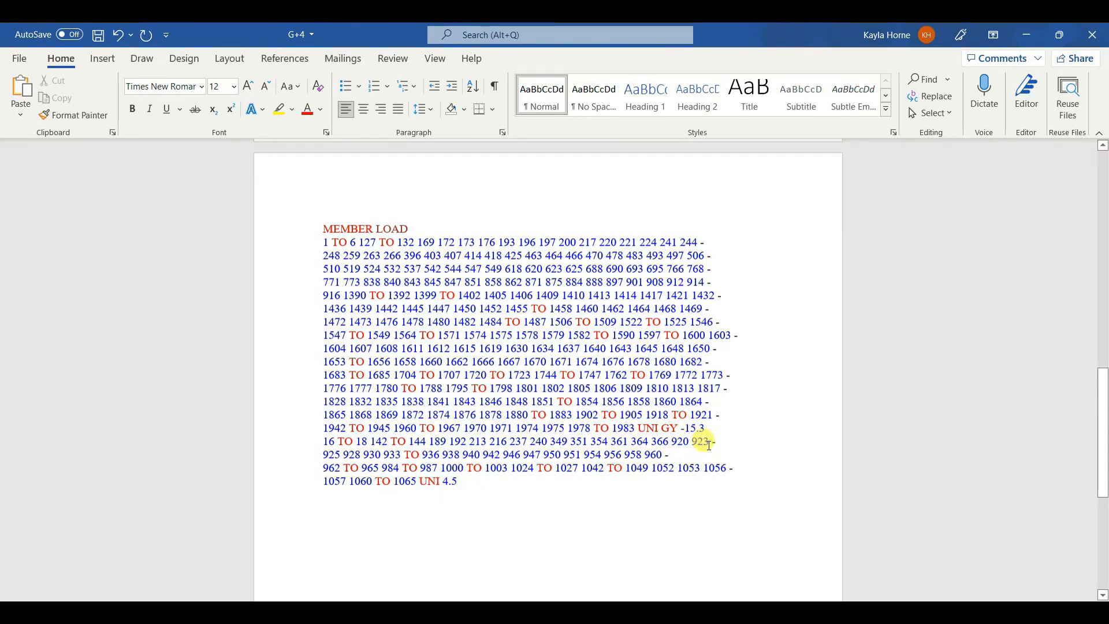
key(BackSpace)
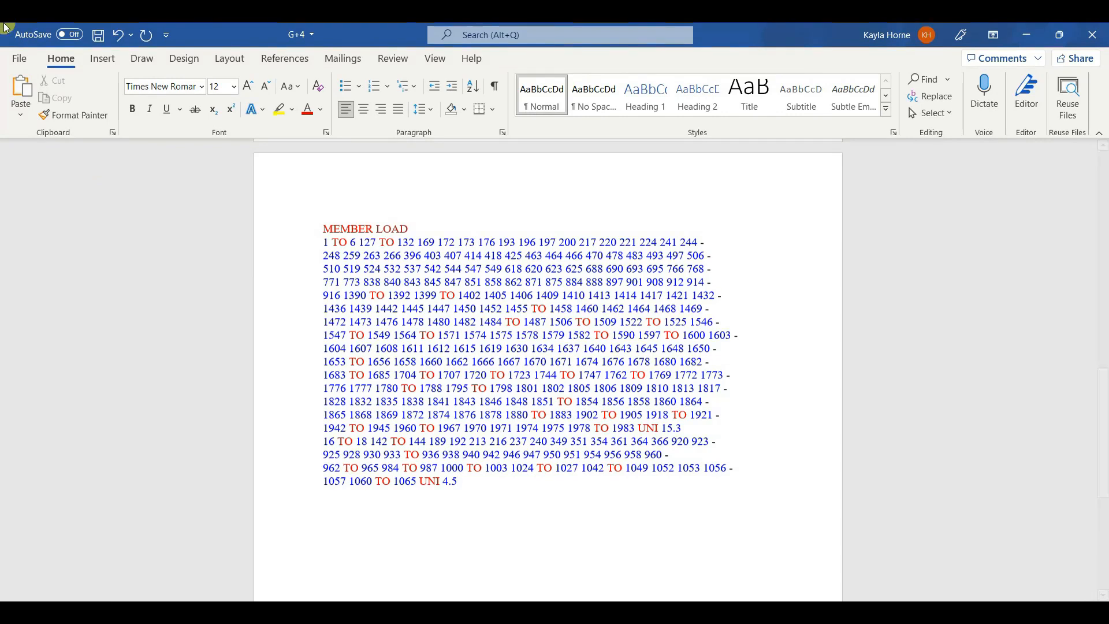
click(92, 32)
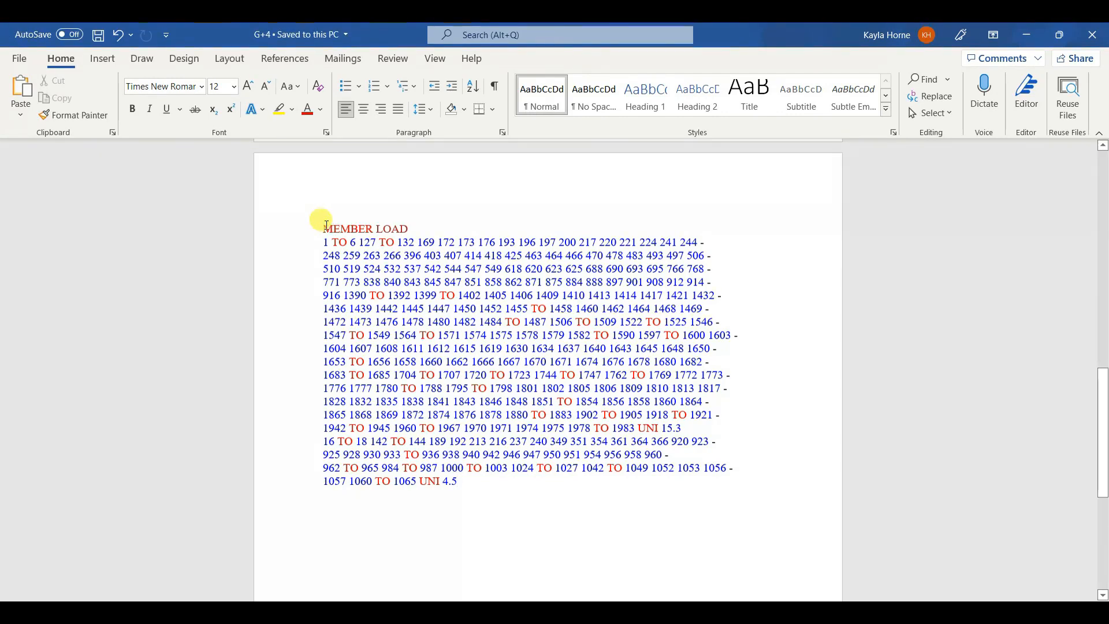
Step: Copy the edited MEMBER LOAD block and open the STAAD.Pro input file at the DEFINE 1893 LOAD section
drag(326, 226, 549, 505)
key(ctrl+c)
key(alt+Tab)
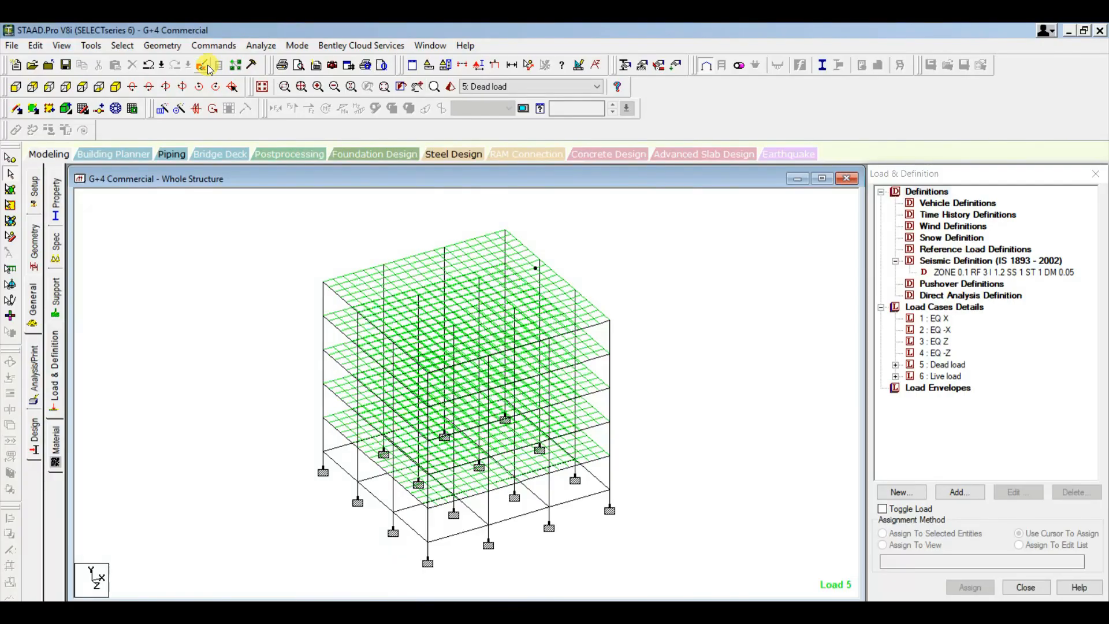
click(207, 67)
scroll(588, 323, down, 15)
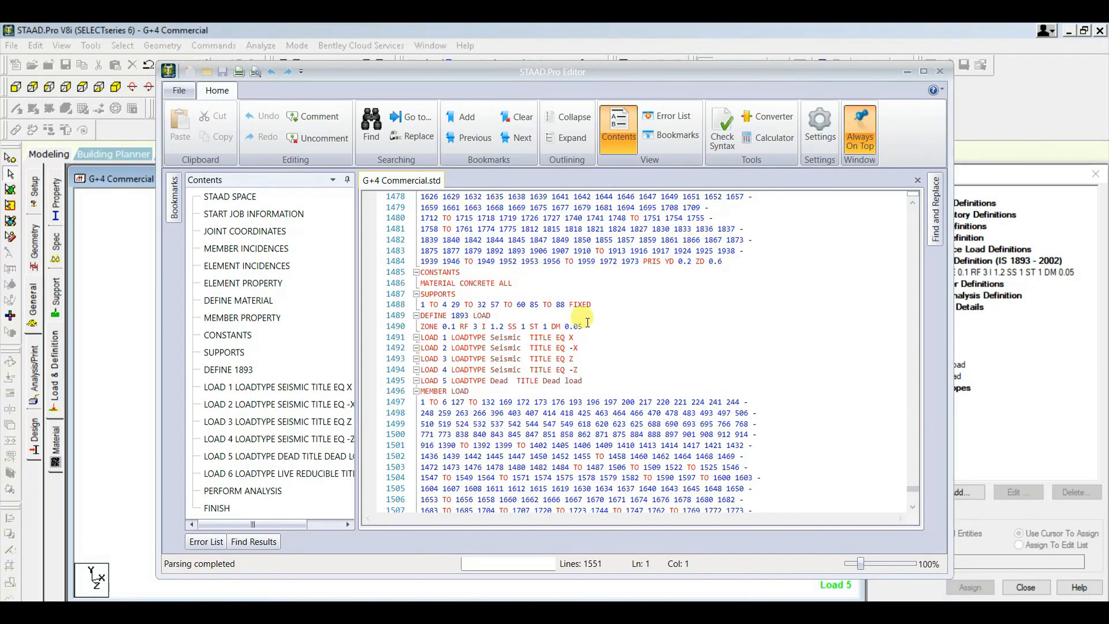
Step: Insert the copied block on a new line below the ZONE 0.1 line, save the input file and close the editor
click(581, 327)
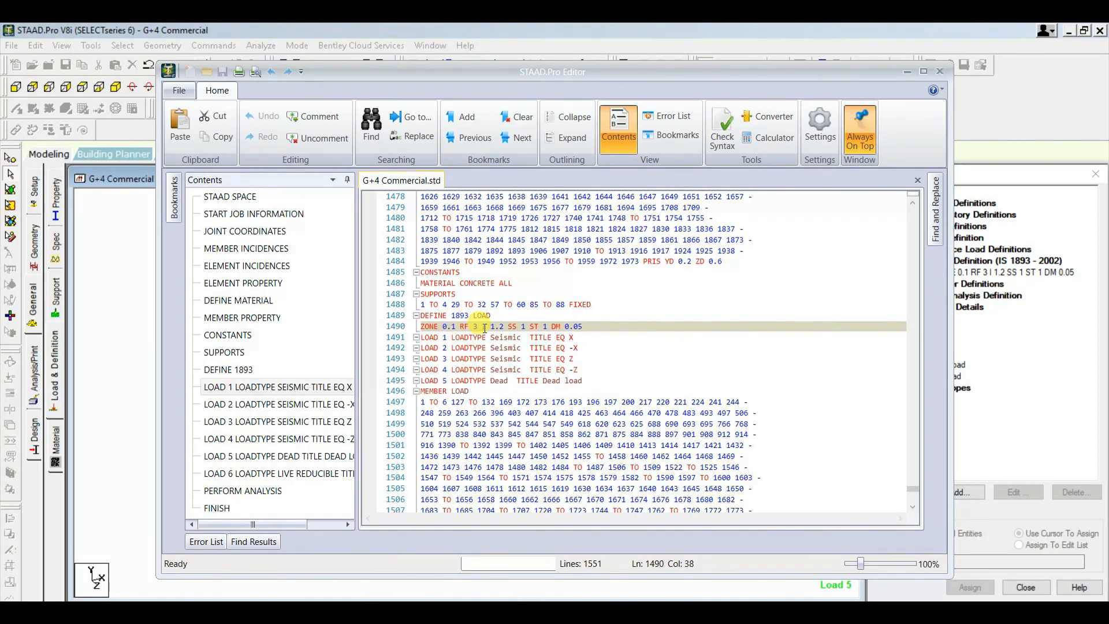
key(Return)
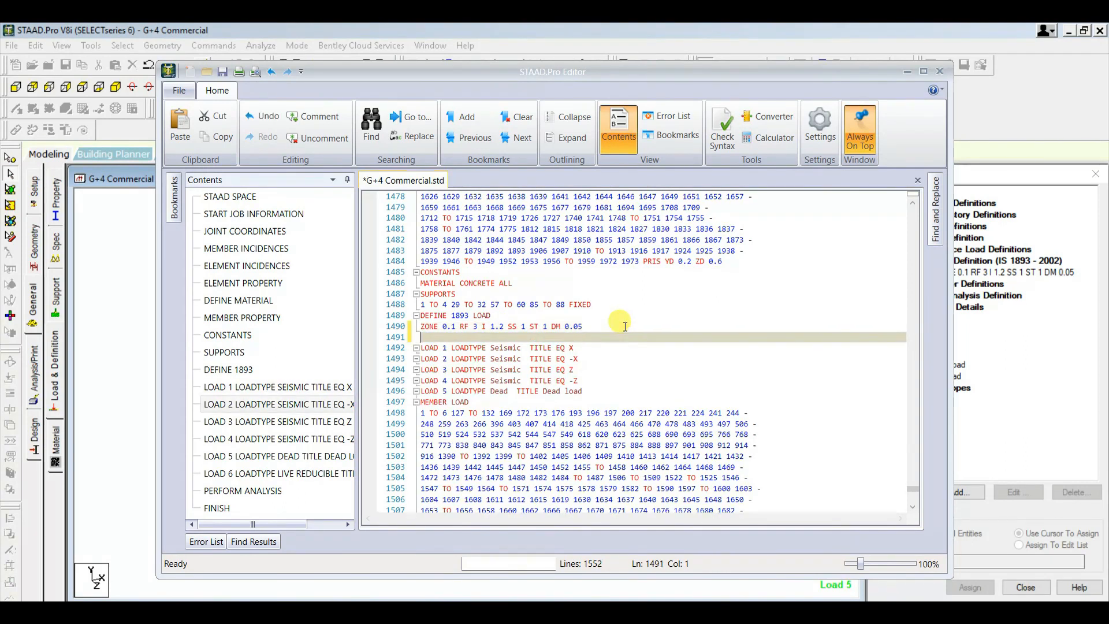
key(ctrl+v)
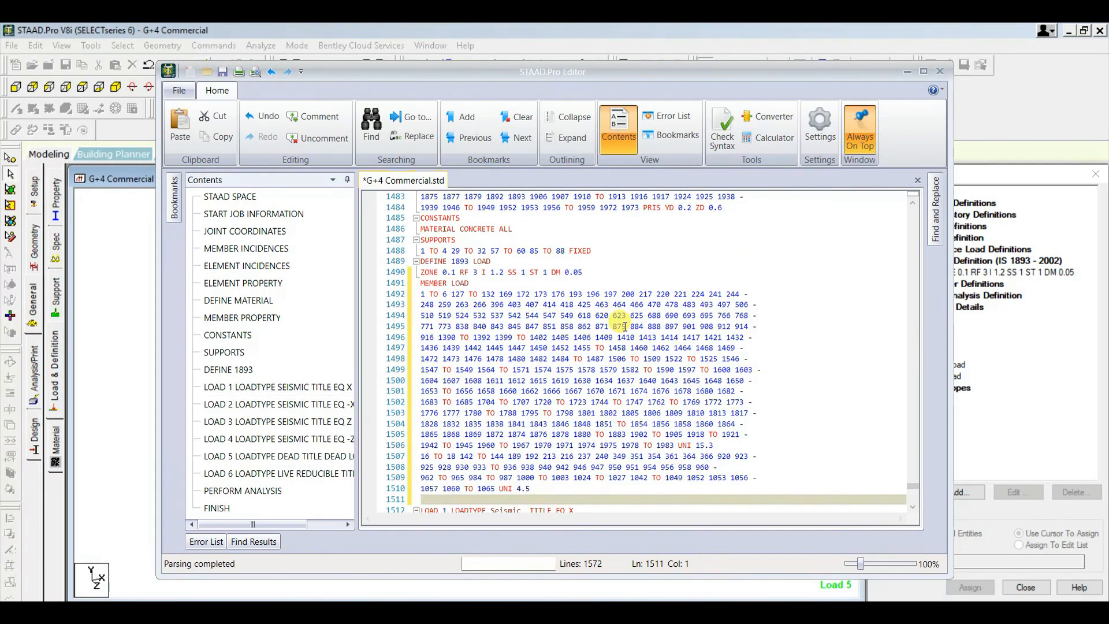
scroll(500, 480, down, 2)
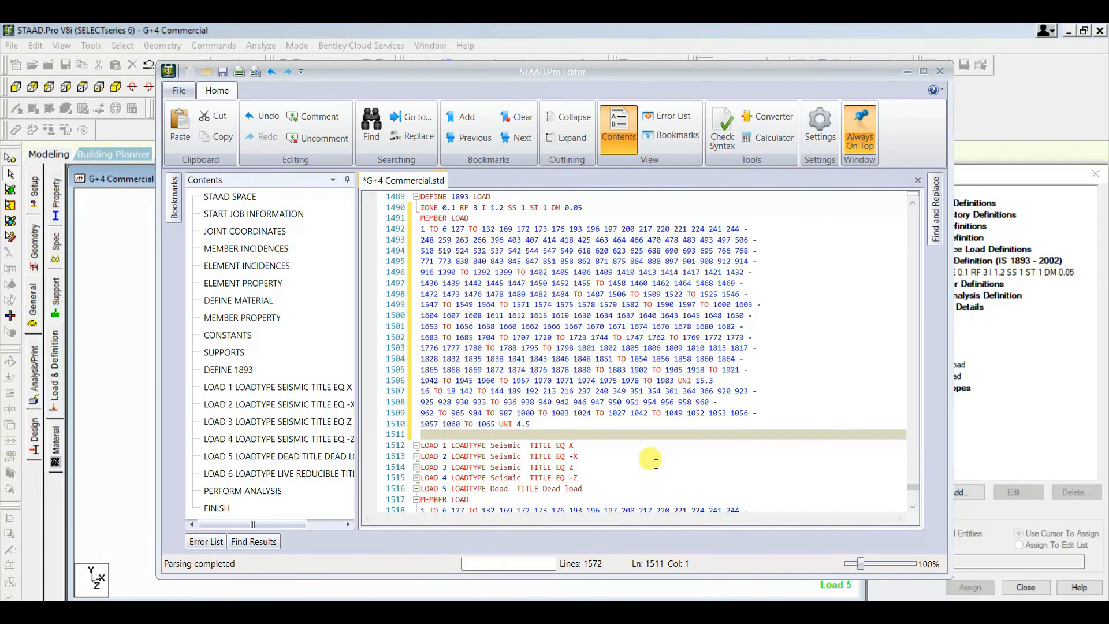
click(222, 72)
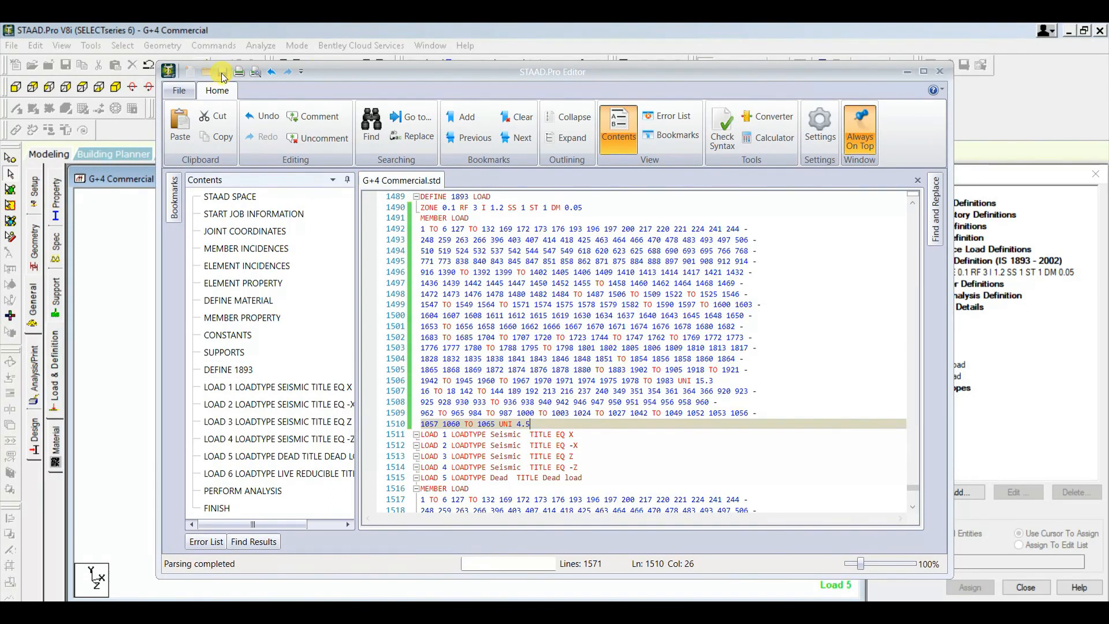
click(940, 71)
Step: Expand the member weights of the seismic definition and check which beams carry UNI 15.3 and UNI 4.5
click(879, 191)
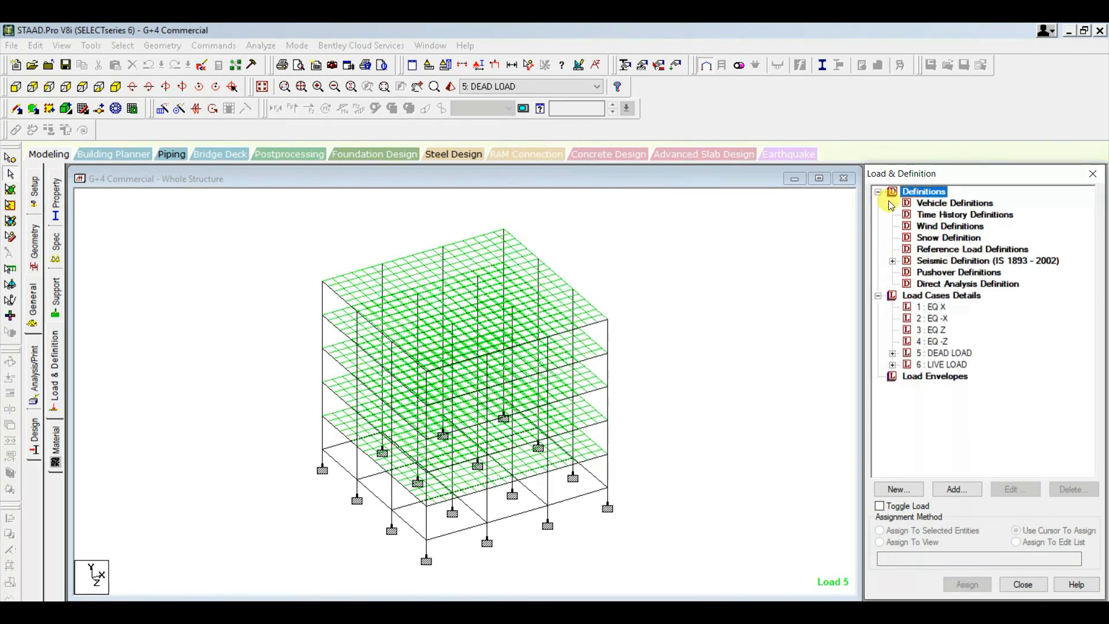
click(893, 261)
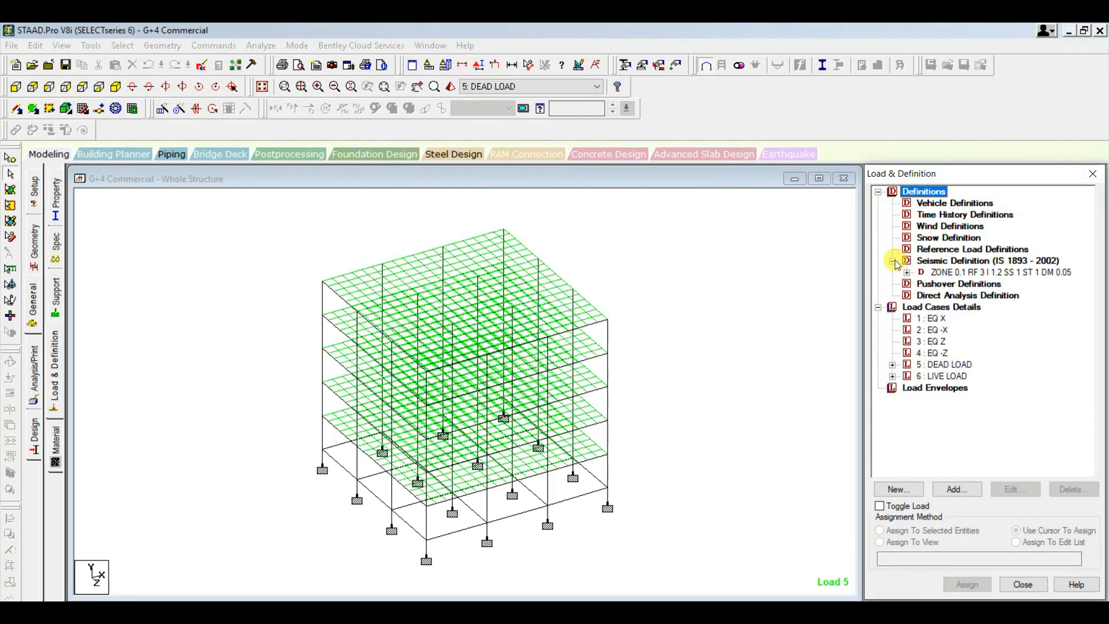
click(907, 272)
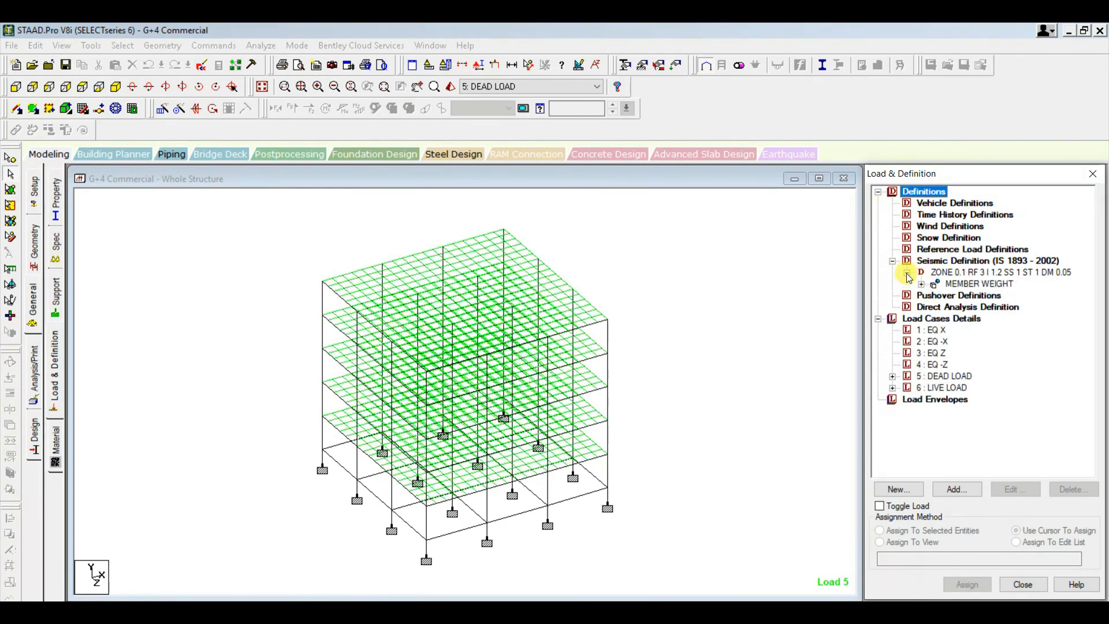
click(922, 284)
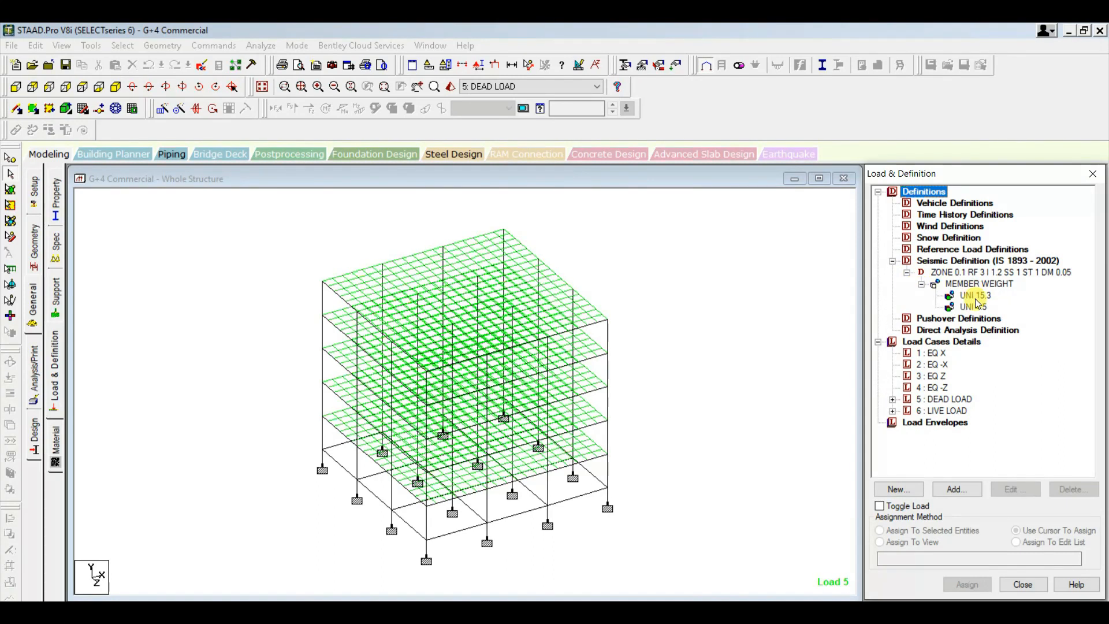
click(975, 295)
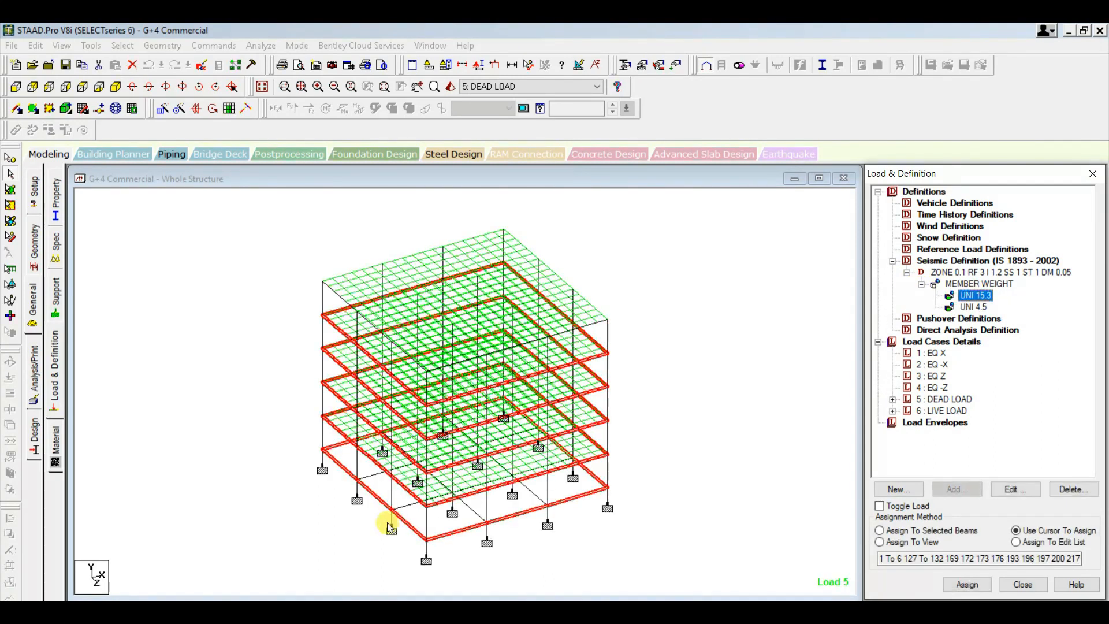
click(973, 307)
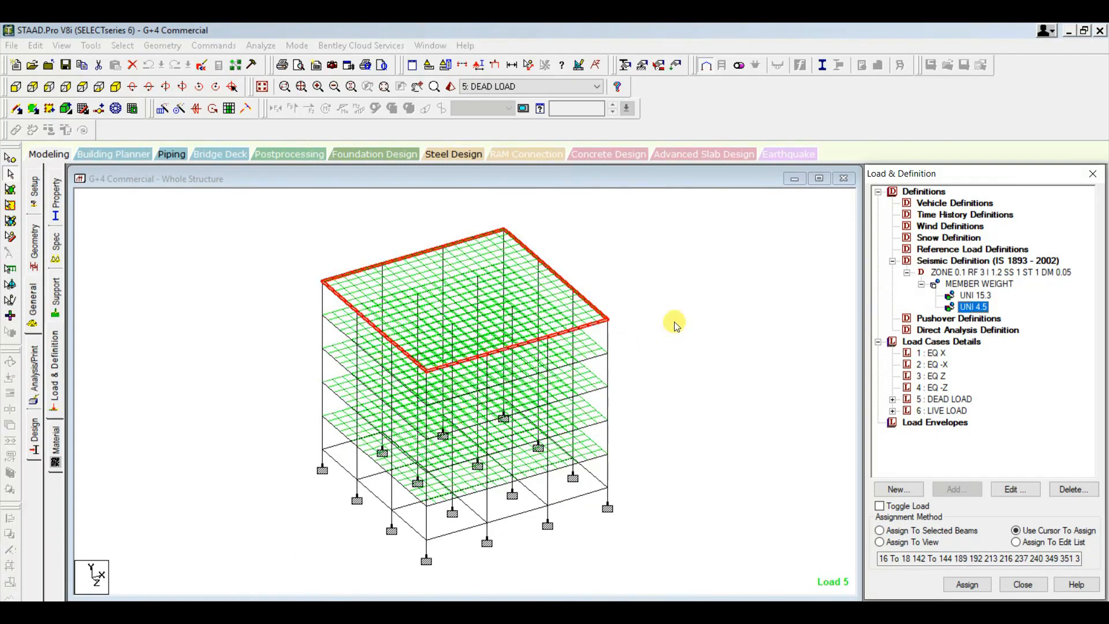
Step: Add a self weight with factor 1 to the IS 1893 seismic definition
click(971, 273)
click(957, 489)
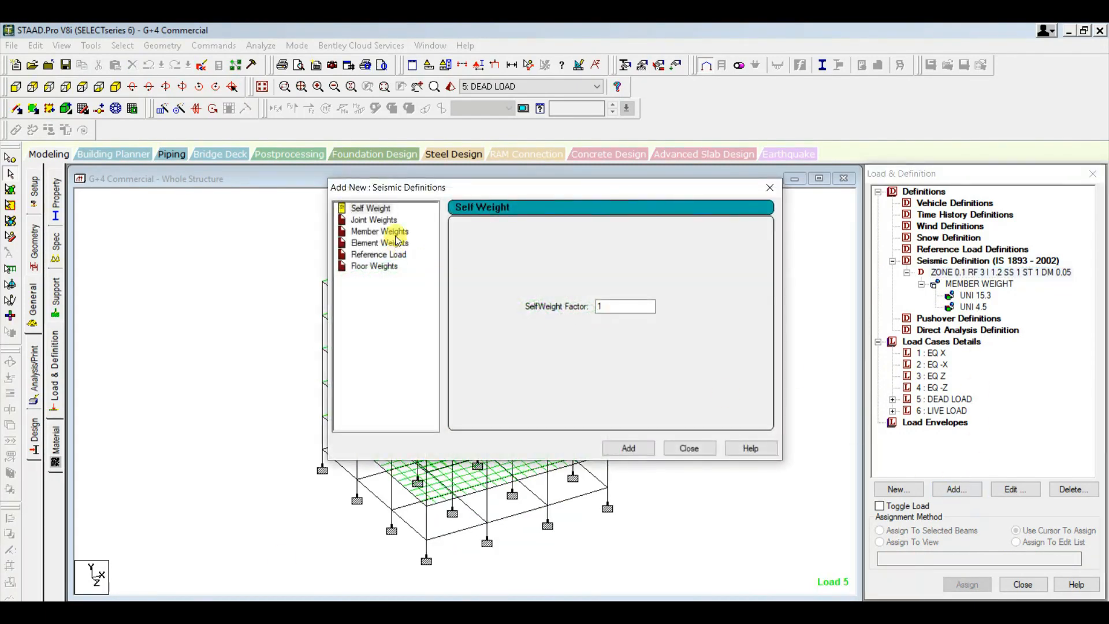
click(372, 208)
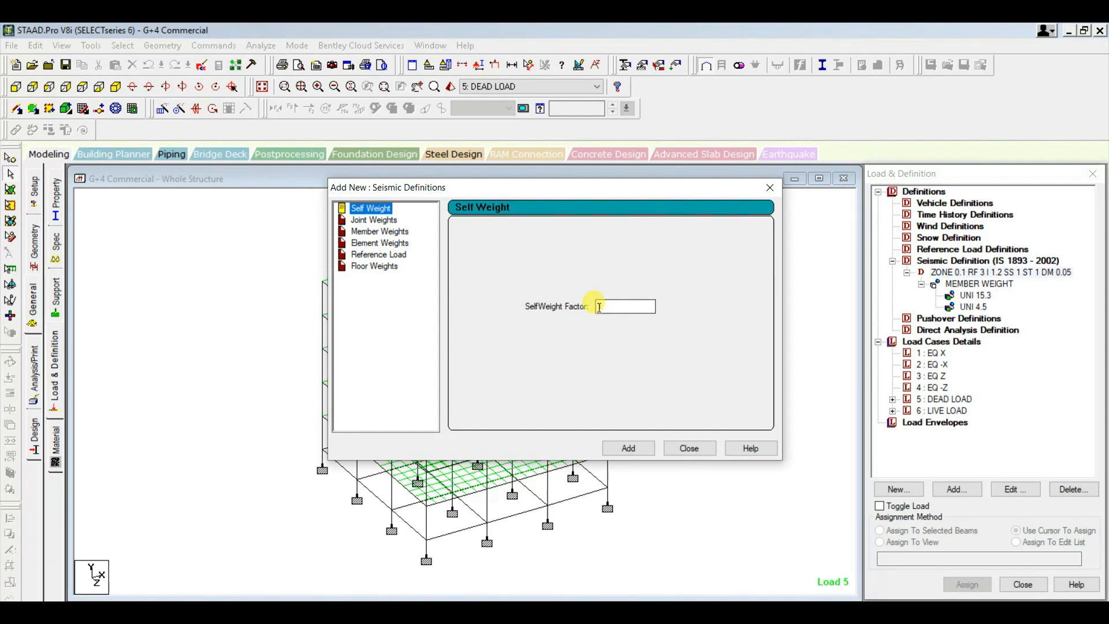
click(632, 449)
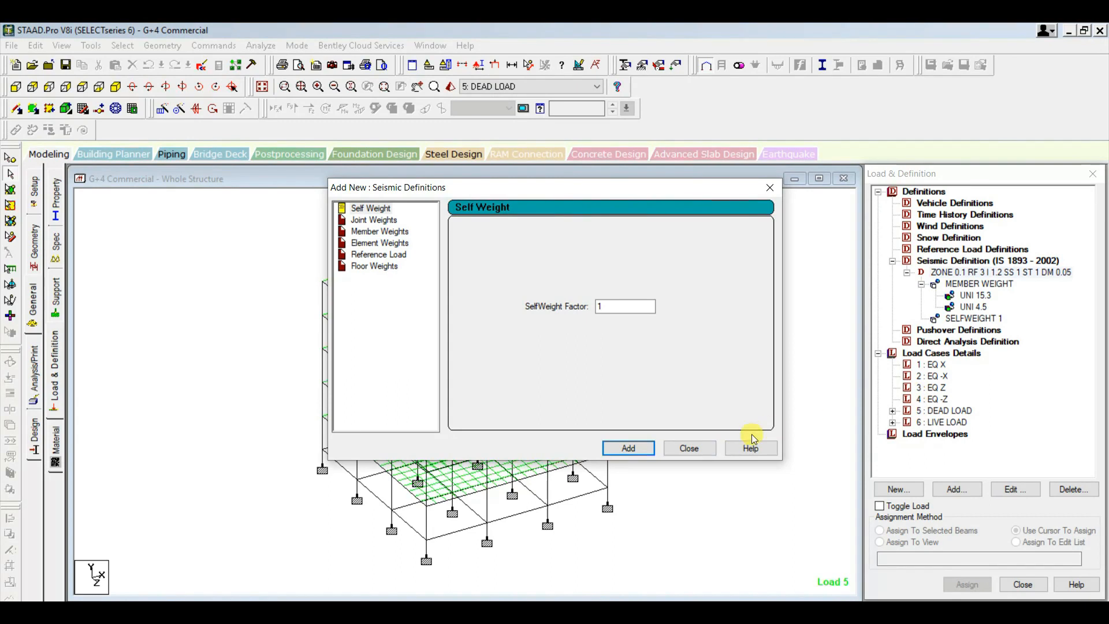
Step: Choose Element Weights for the seismic definition and select the slab plates of all five upper floor levels in front view
click(370, 243)
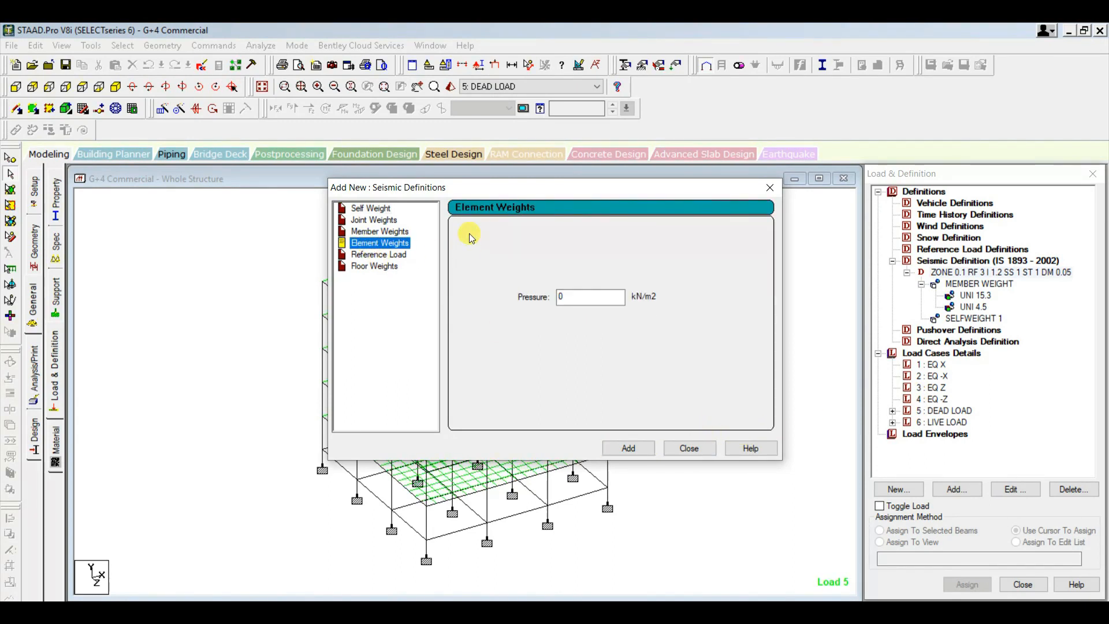
drag(461, 187, 691, 193)
click(15, 86)
click(32, 87)
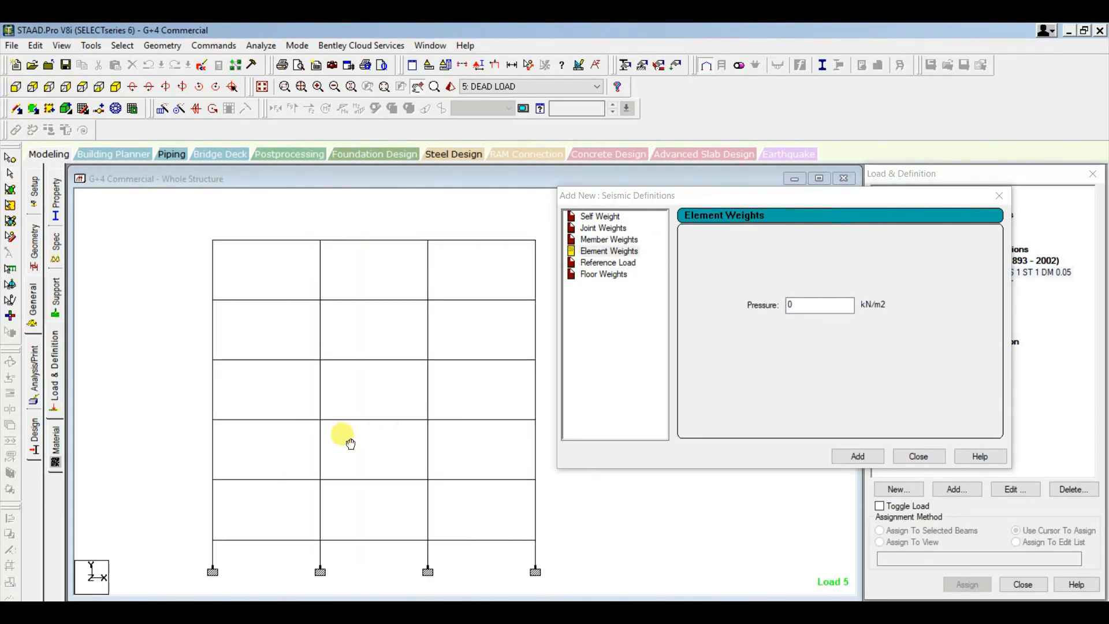
scroll(290, 396, down, 2)
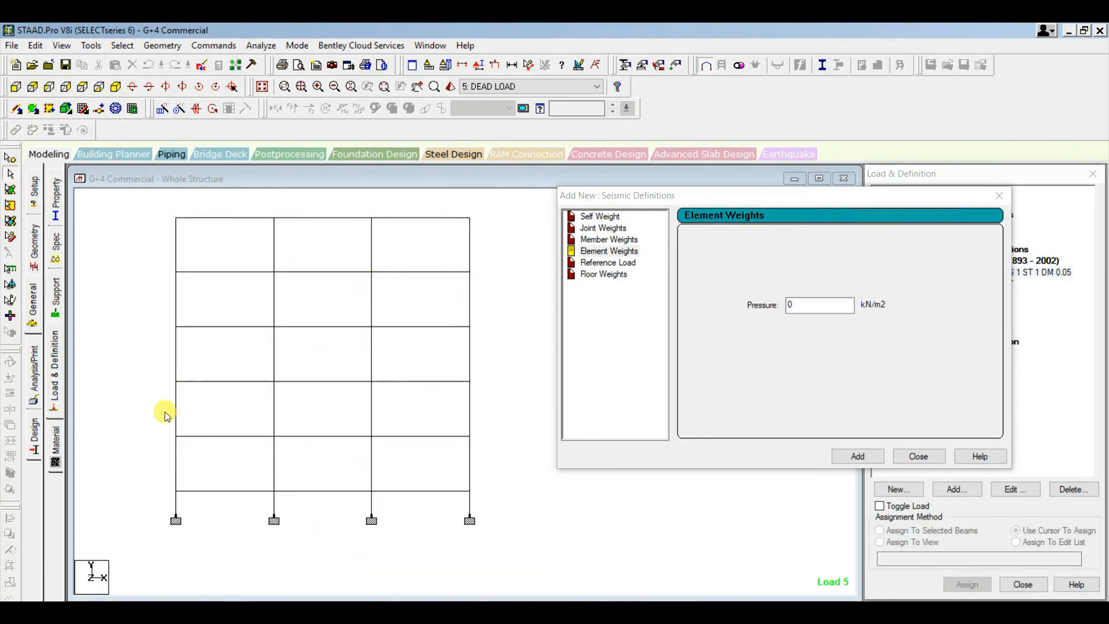
click(11, 189)
drag(151, 356, 487, 409)
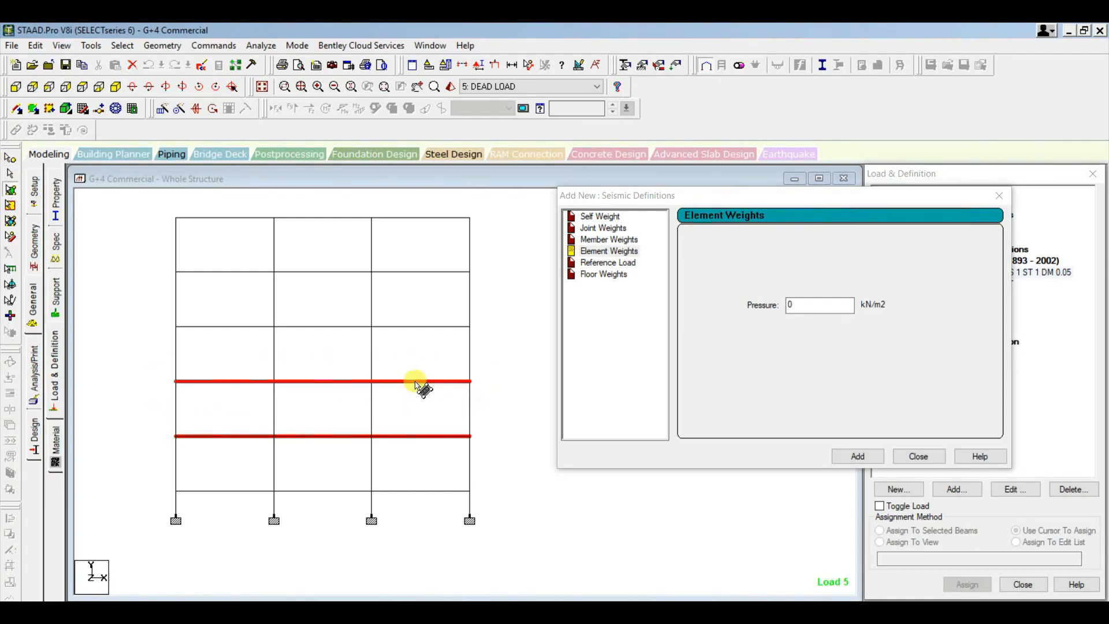
drag(157, 302, 501, 346)
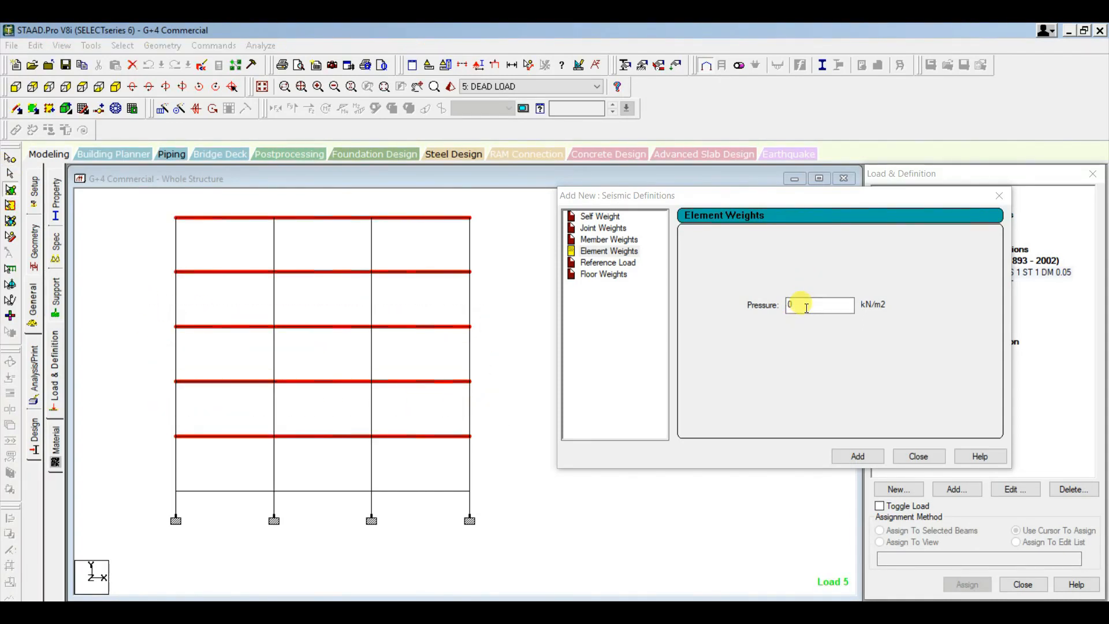
Step: Add an element weight with a pressure of 2 kN/m2, assign it to the selected plates and clear the selection
click(795, 305)
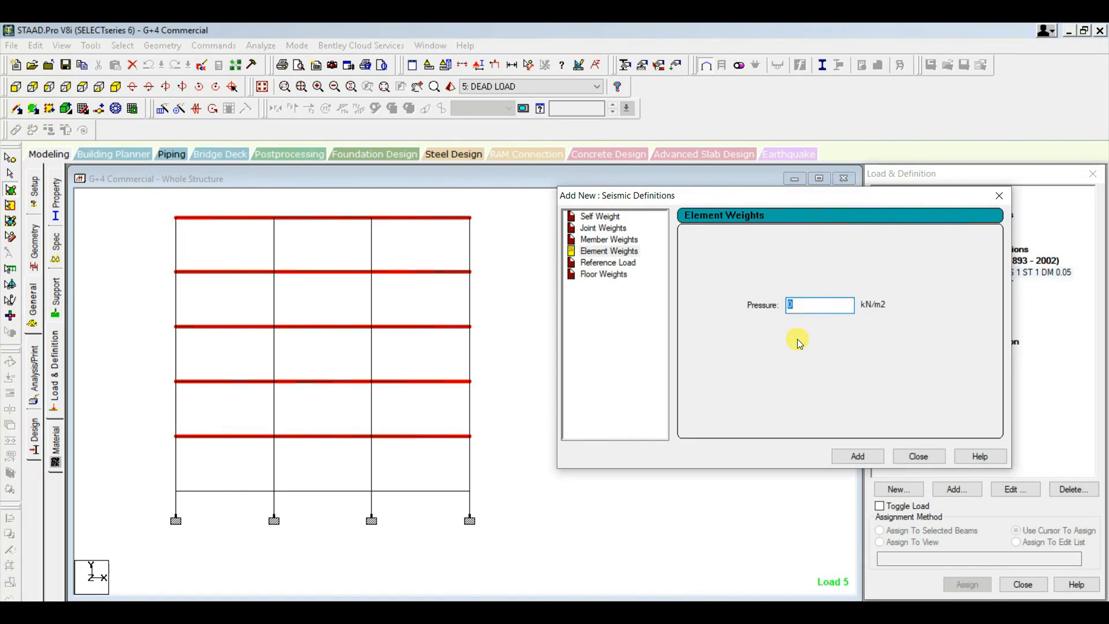
text(2)
click(866, 457)
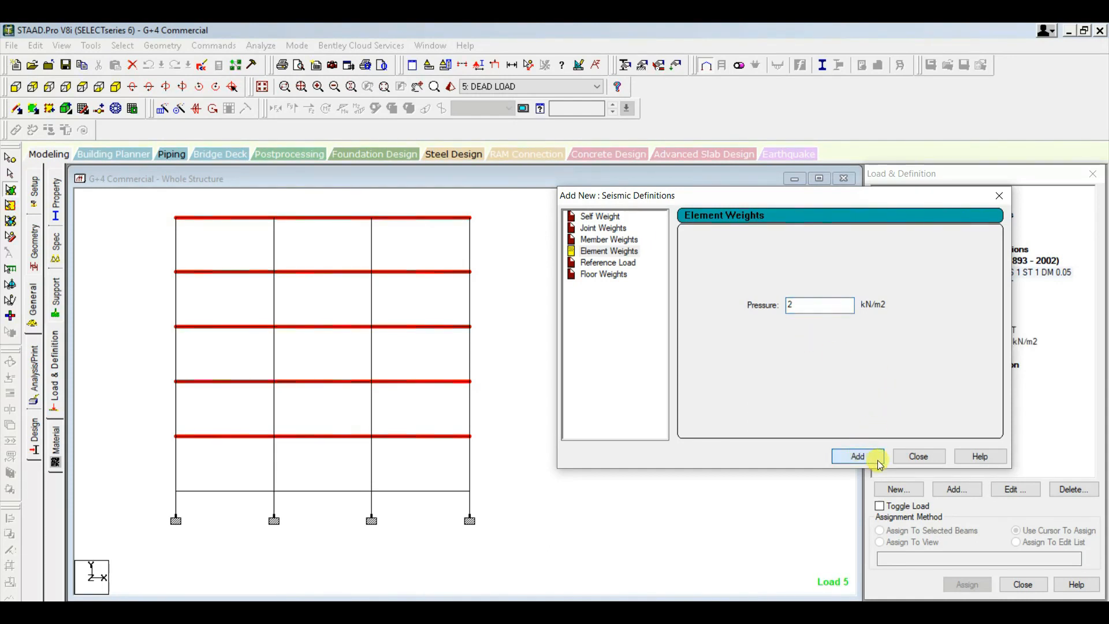
click(917, 456)
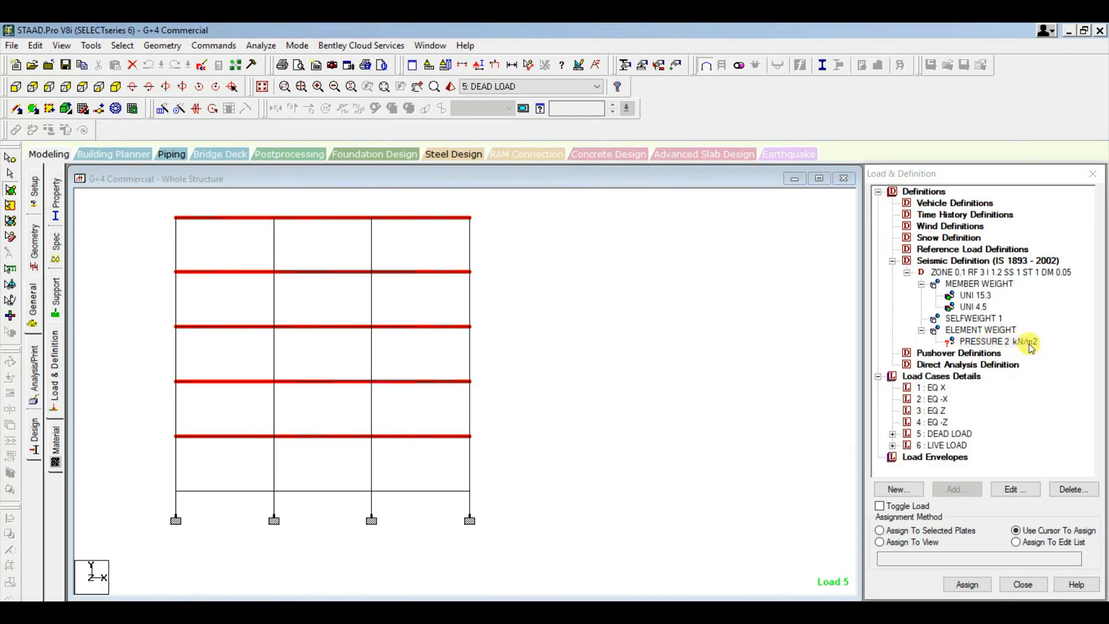
click(937, 530)
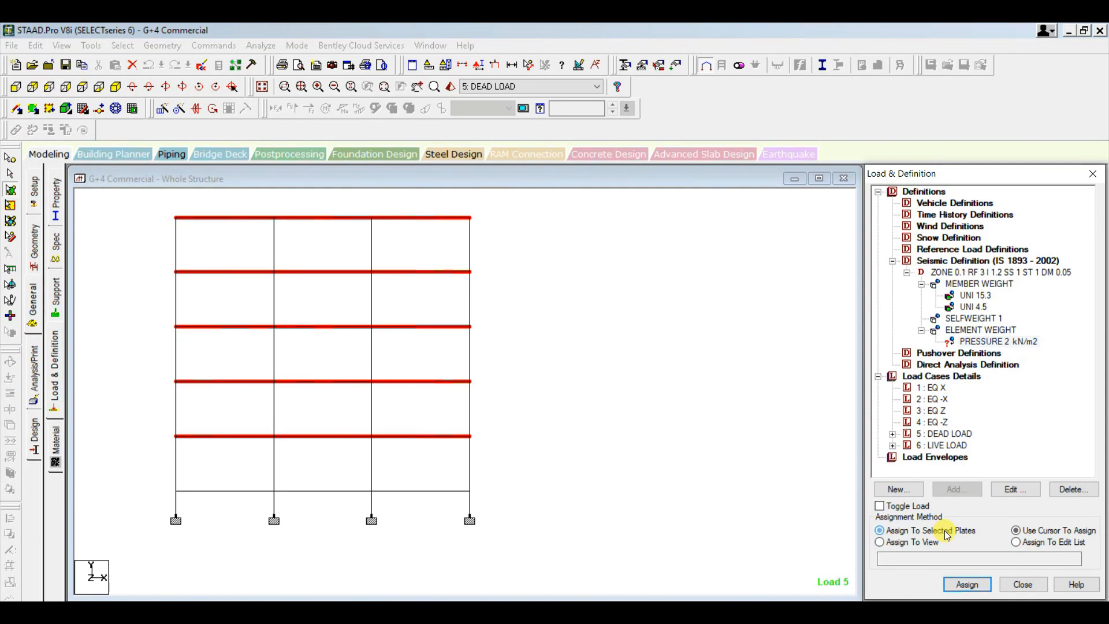
click(967, 584)
click(1022, 425)
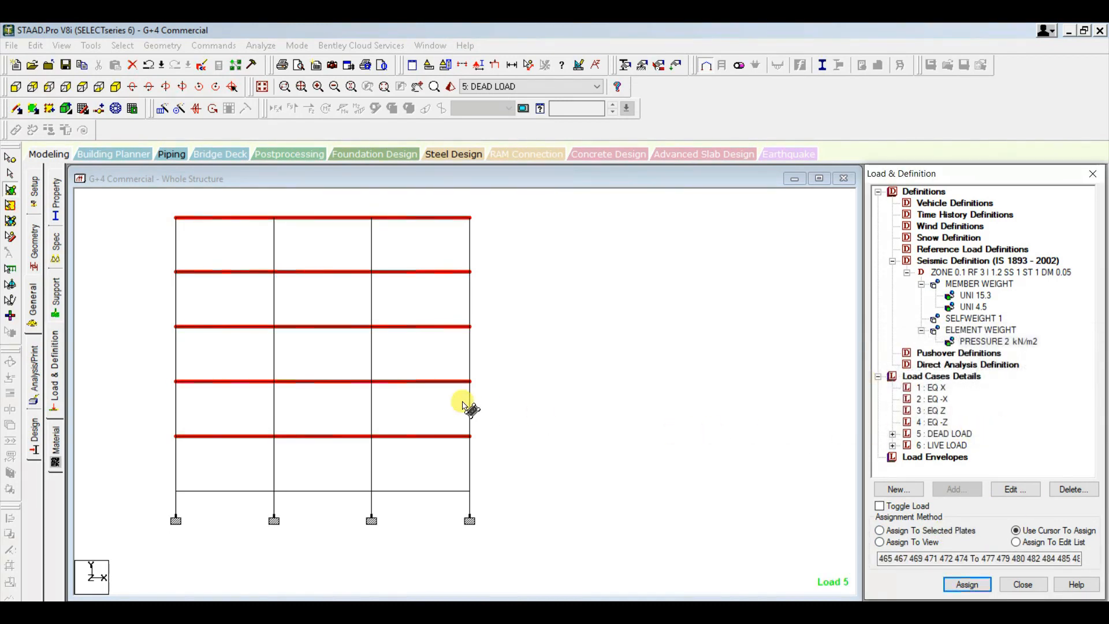
click(723, 317)
Step: Add a second element weight with a pressure of 2 kN/m2 to the seismic definition
click(959, 330)
click(957, 489)
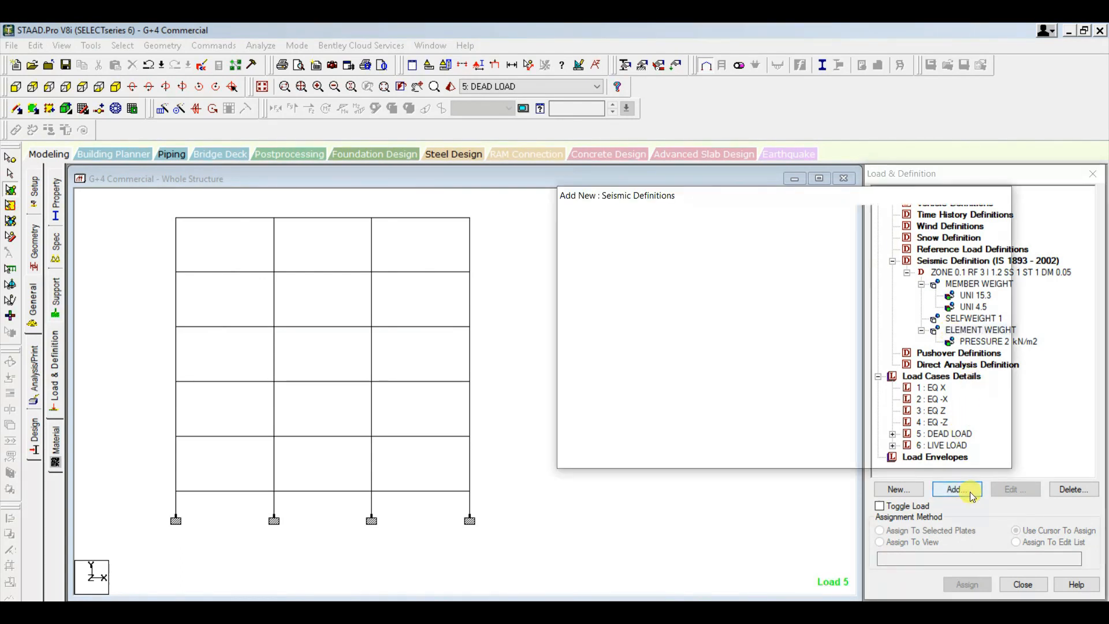
double_click(543, 302)
text(4)
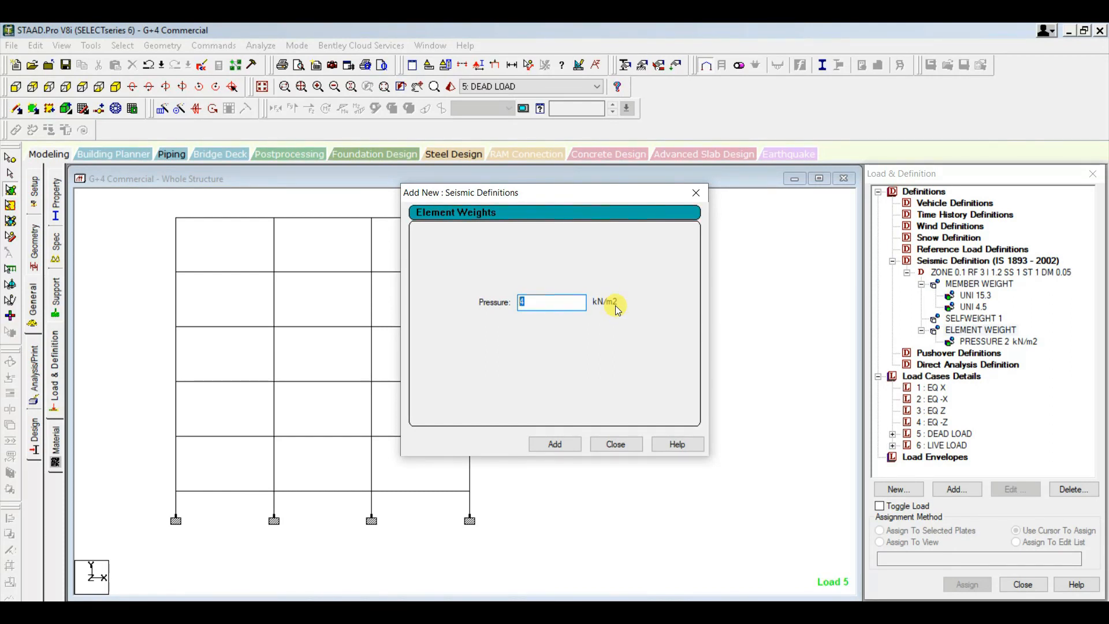
text(2)
click(566, 447)
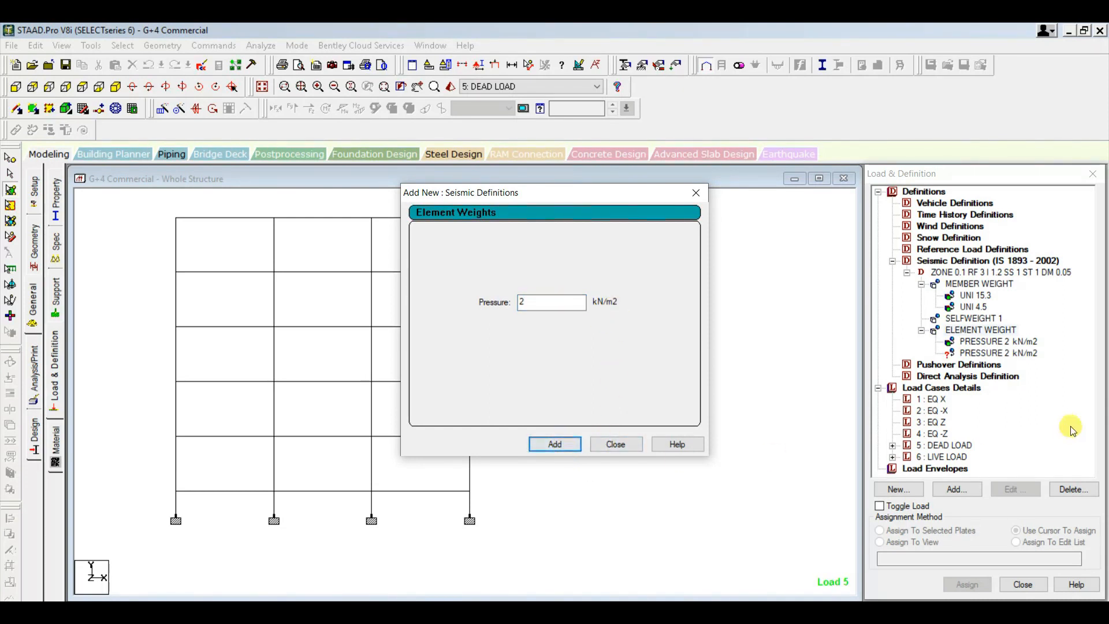
click(617, 446)
Step: Assign the second 2 kN/m2 pressure to the slab plates of the four floors below the roof and check its assignment
drag(137, 249, 564, 469)
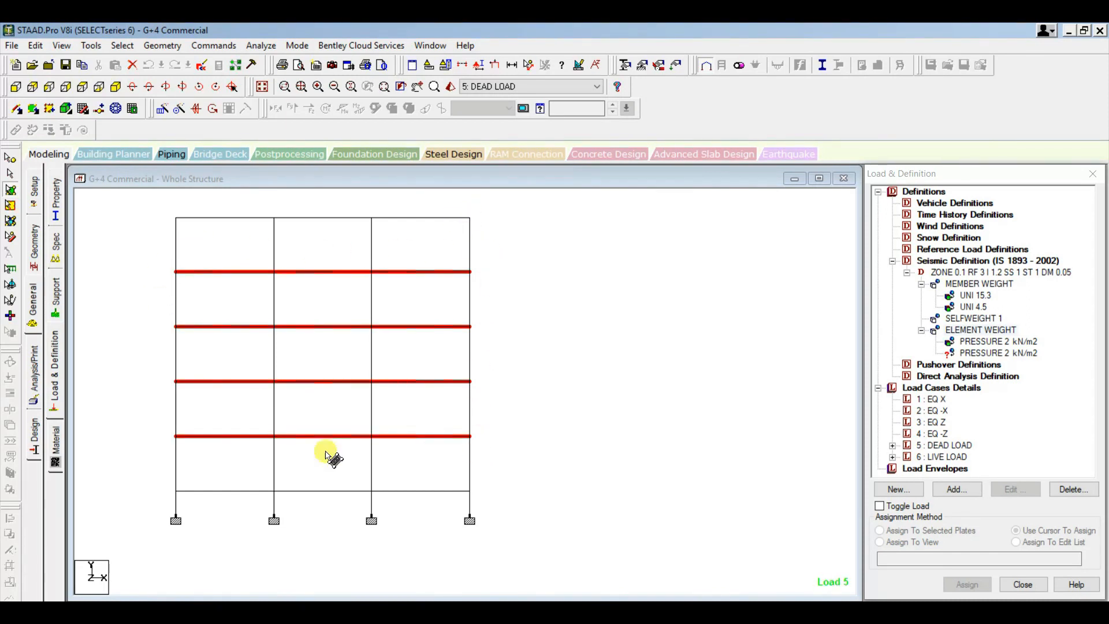
click(953, 530)
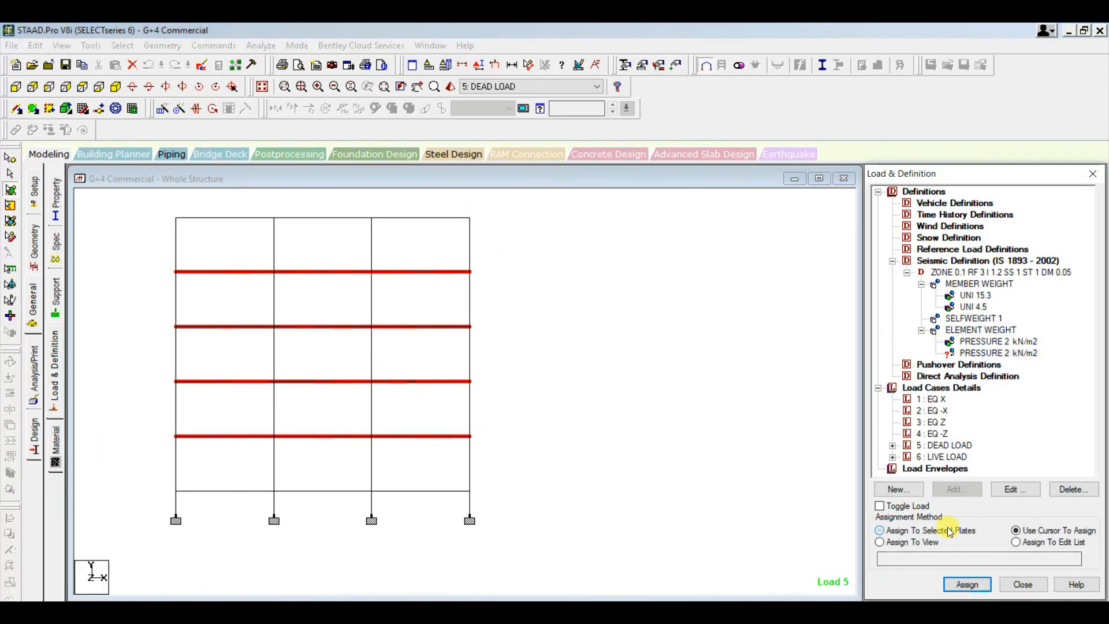
click(967, 584)
click(1009, 422)
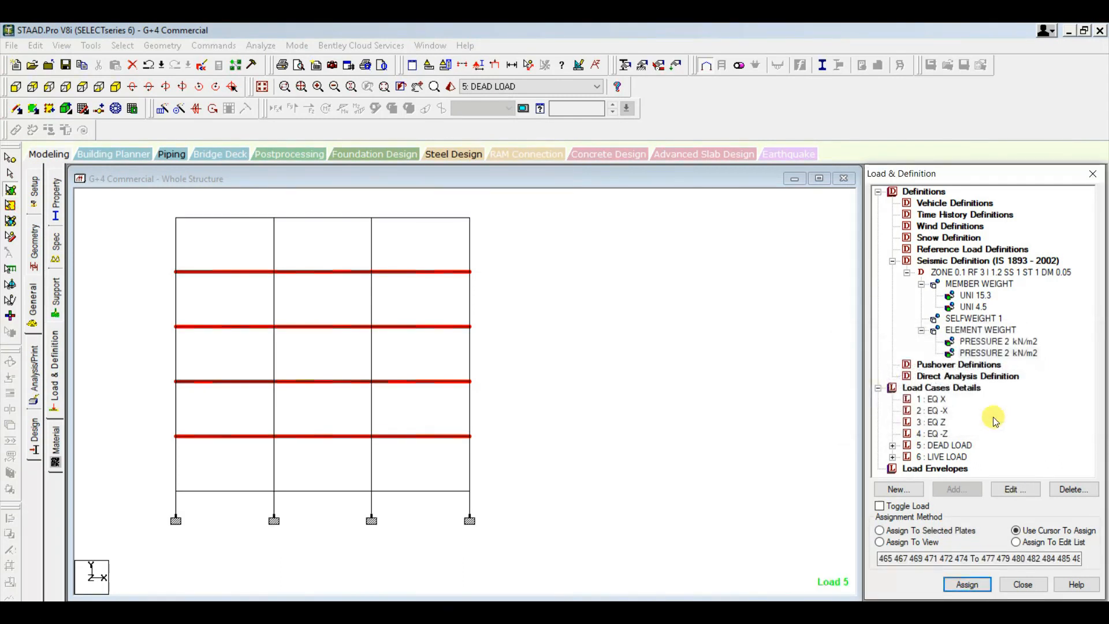
click(971, 353)
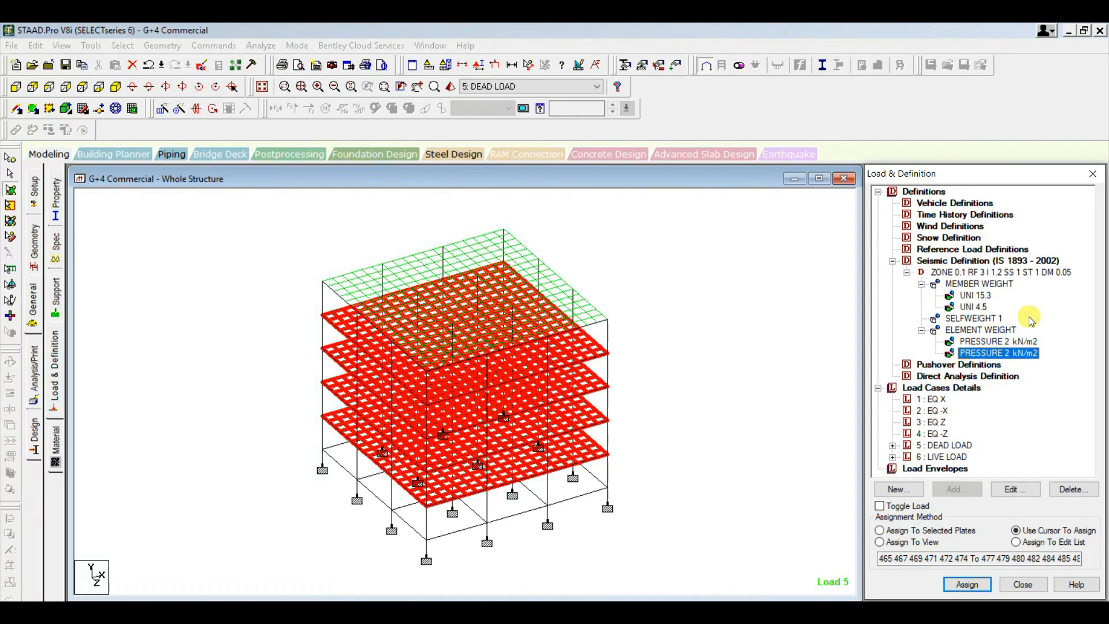
click(1005, 320)
Step: Add a seismic load in the X direction with factor 1 to load case EQ X
click(938, 376)
click(938, 376)
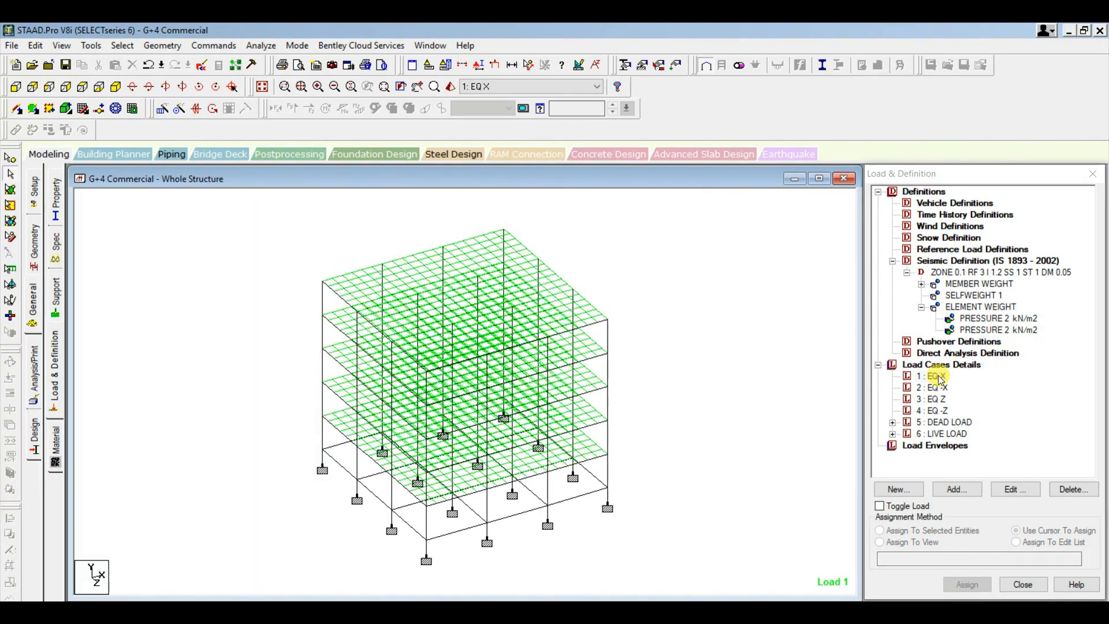
click(957, 489)
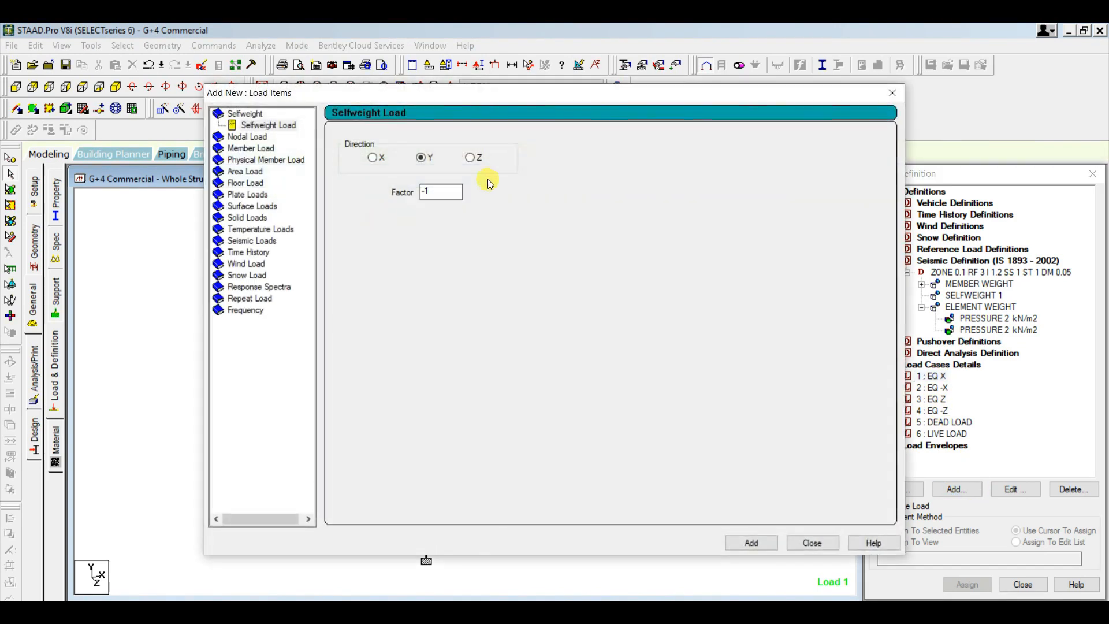
click(251, 240)
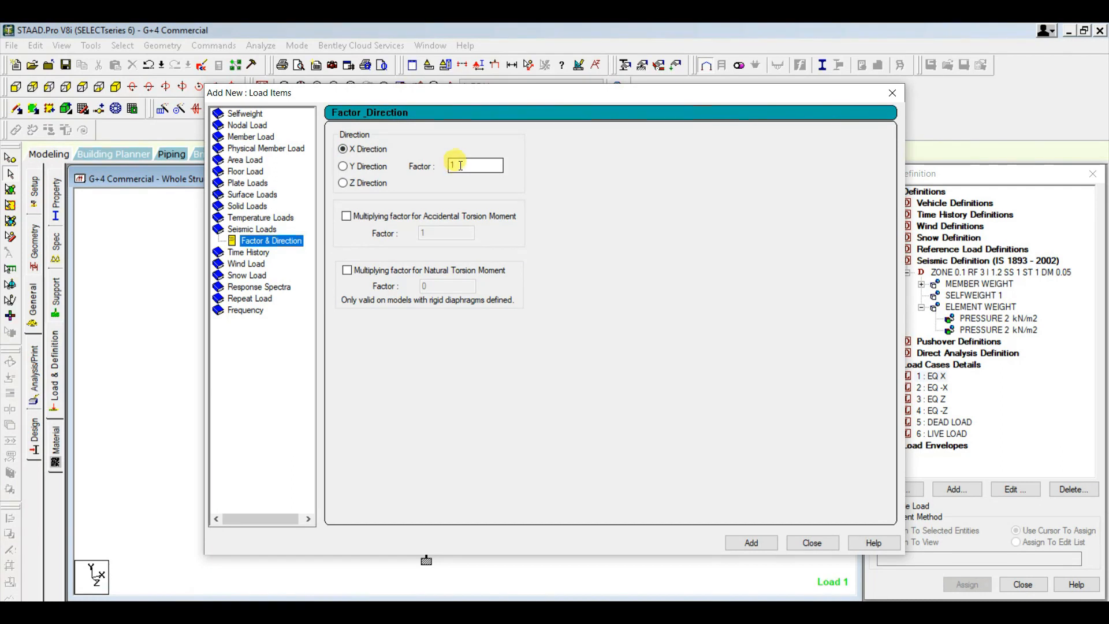
click(750, 543)
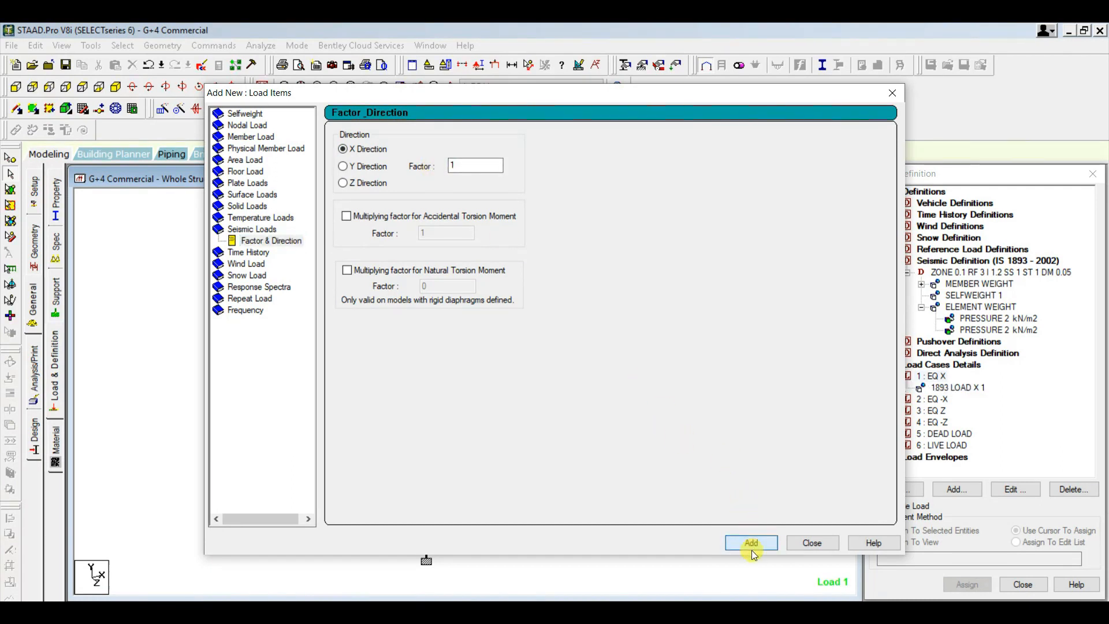
Step: Add a seismic load in the X direction with factor -1 to load case EQ -X
click(931, 399)
click(951, 497)
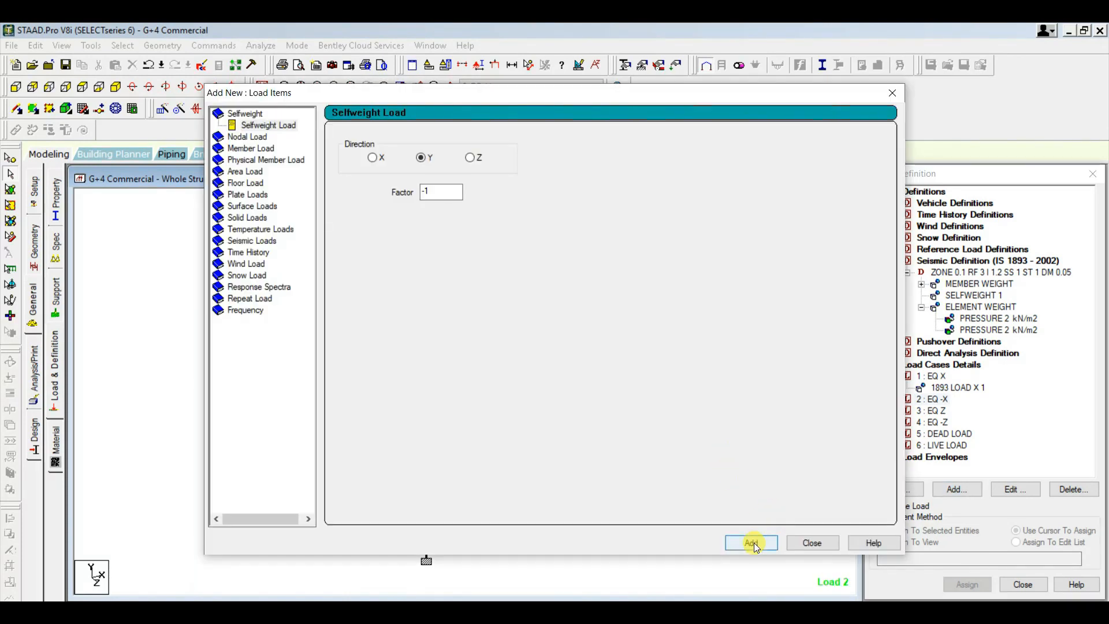
click(754, 542)
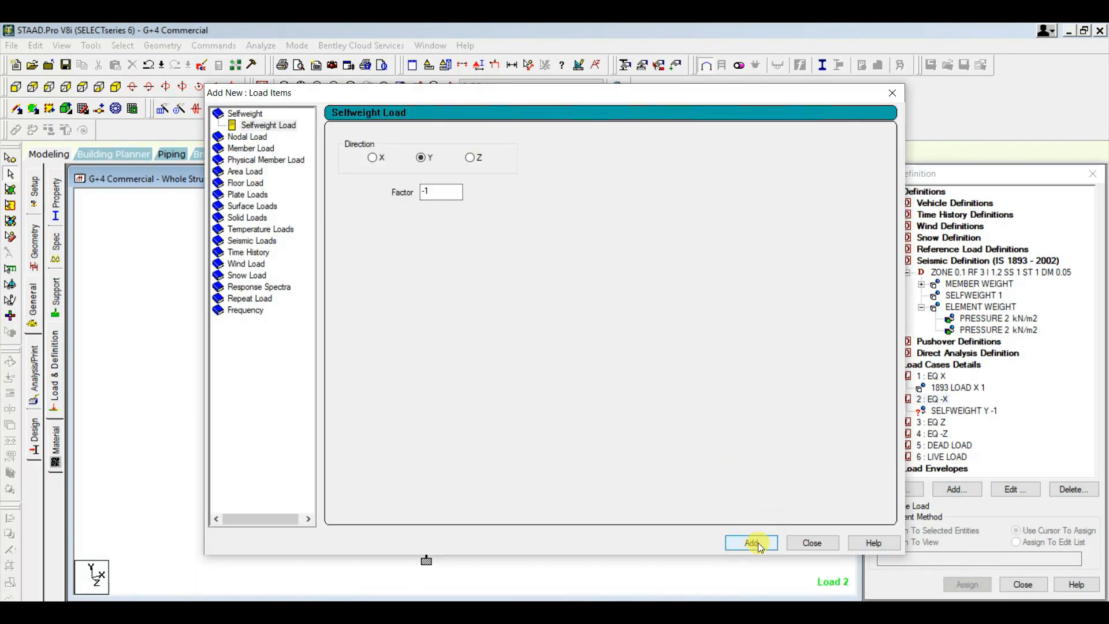
click(252, 240)
click(455, 165)
double_click(454, 166)
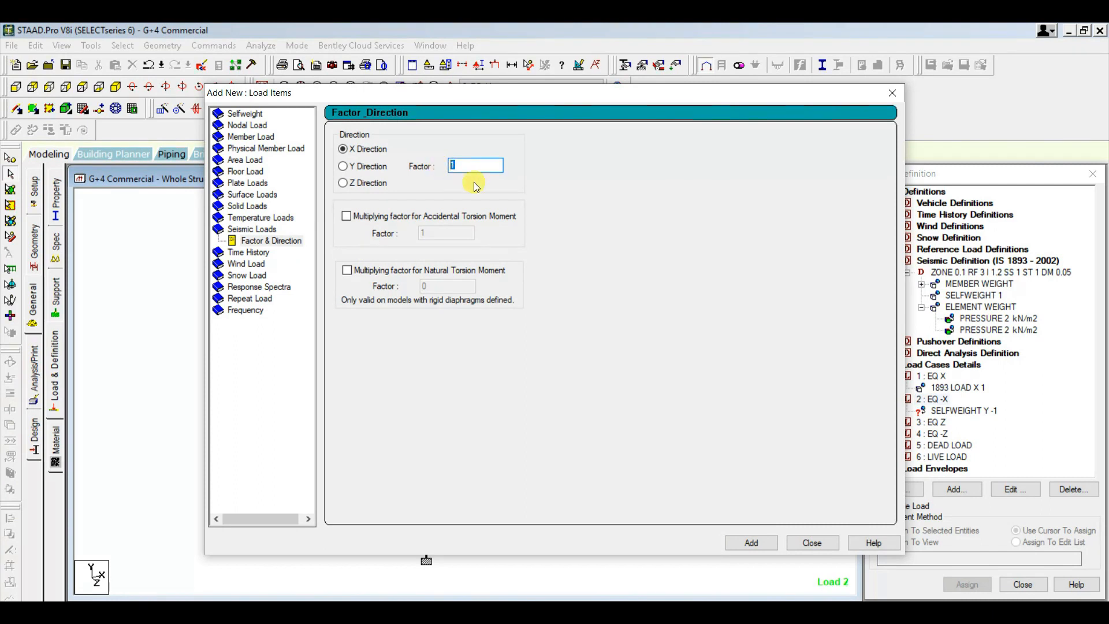
click(751, 542)
click(812, 542)
Step: Add a seismic load in the Z direction with factor 1 to load case EQ Z and save the model
click(931, 421)
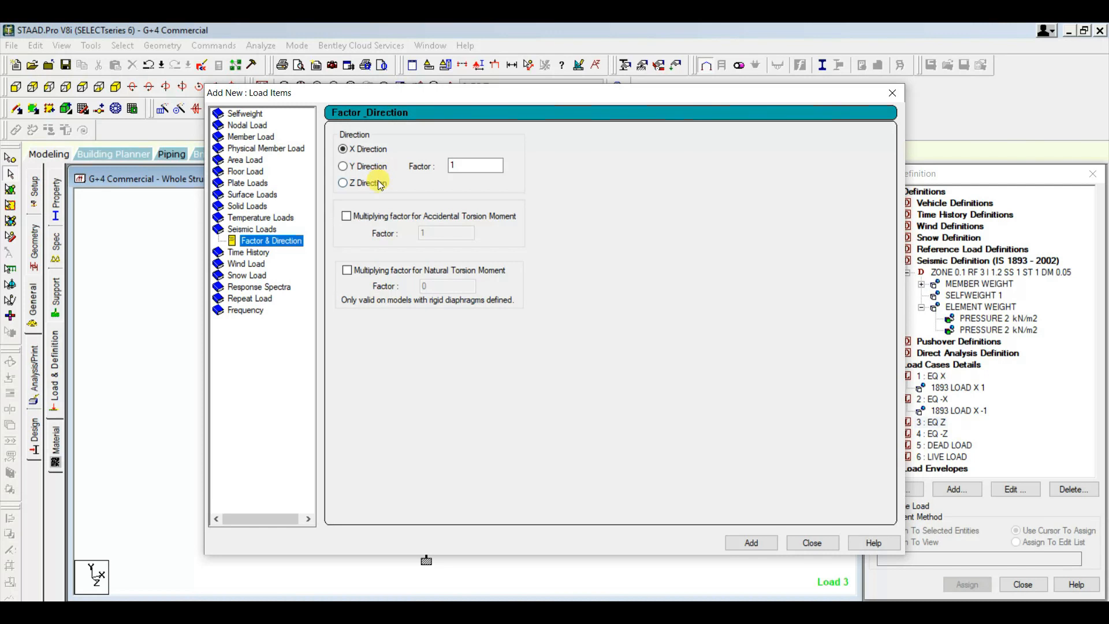
click(373, 183)
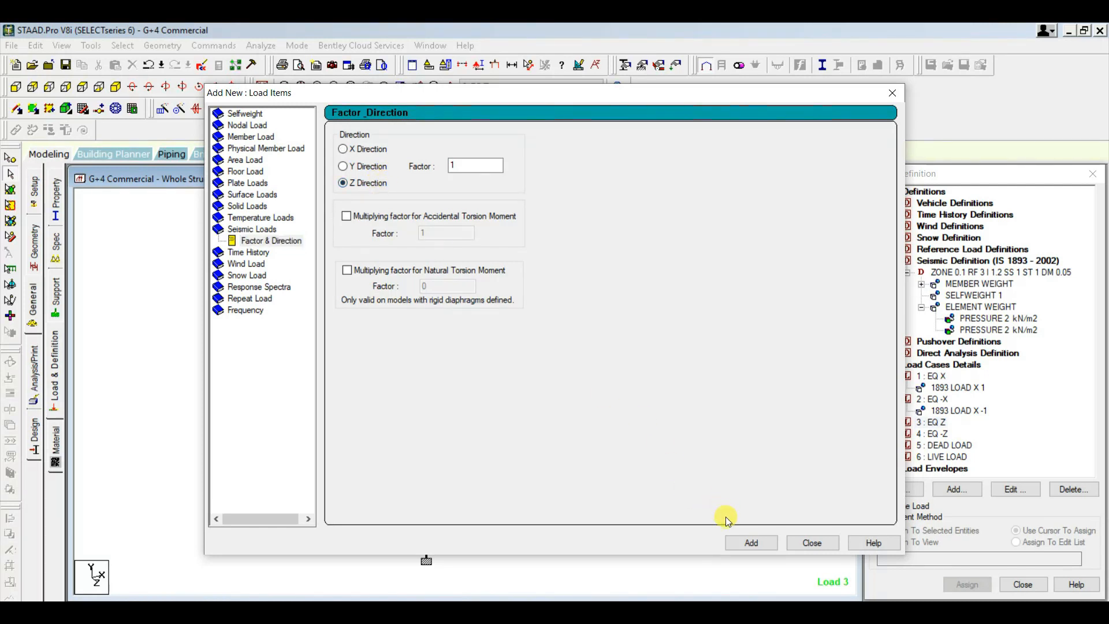
click(762, 543)
click(813, 544)
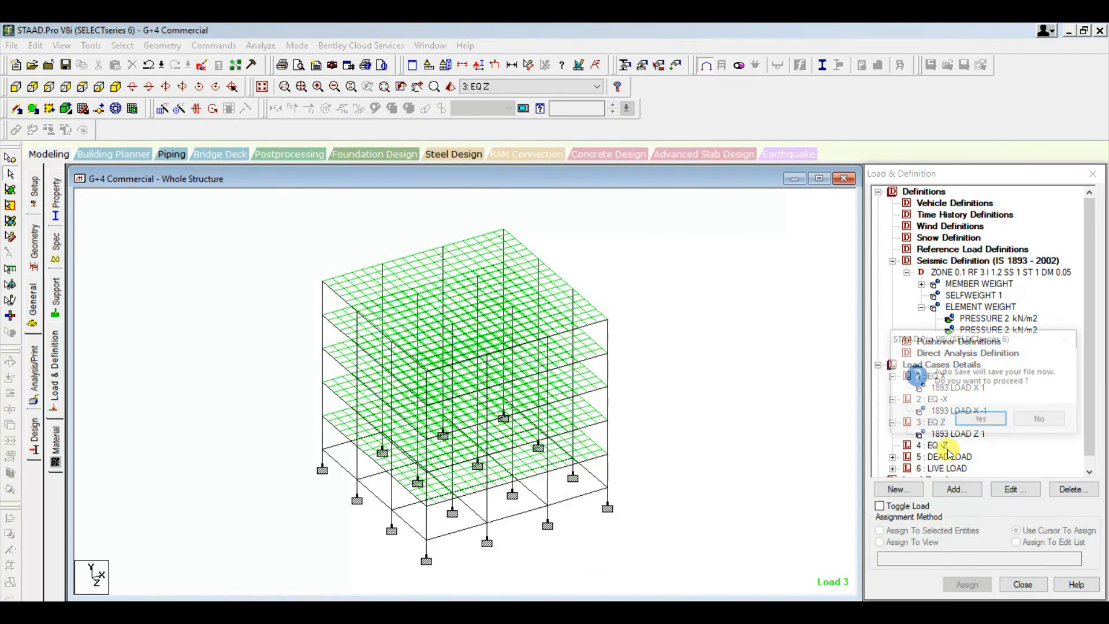
click(980, 418)
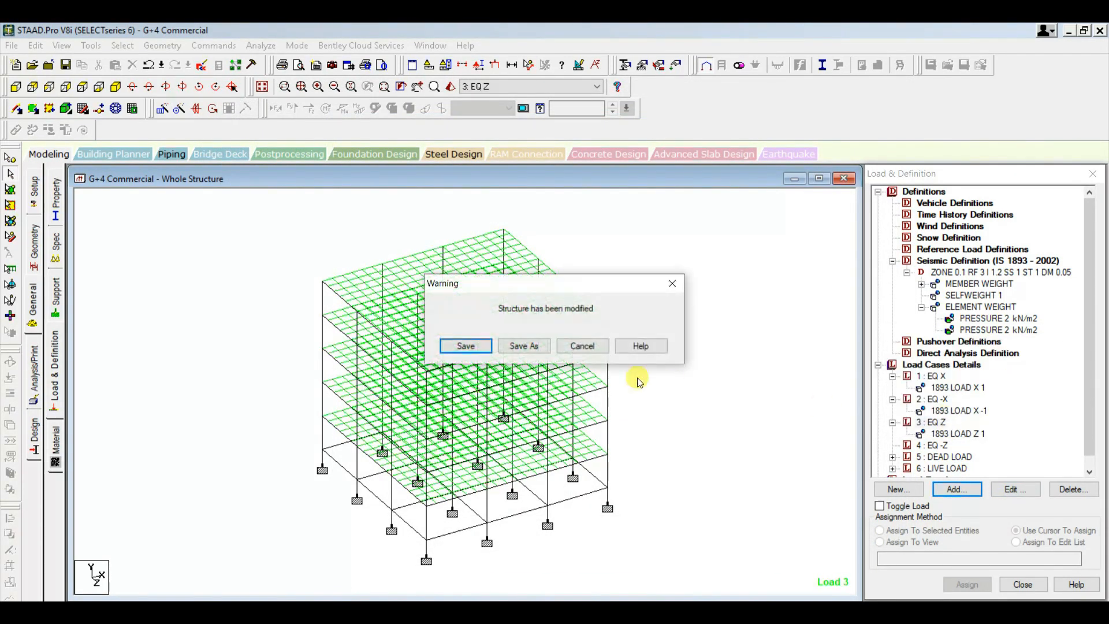
click(457, 345)
Step: Add a seismic load in the Z direction with factor -1 to load case EQ -Z
click(932, 445)
click(956, 489)
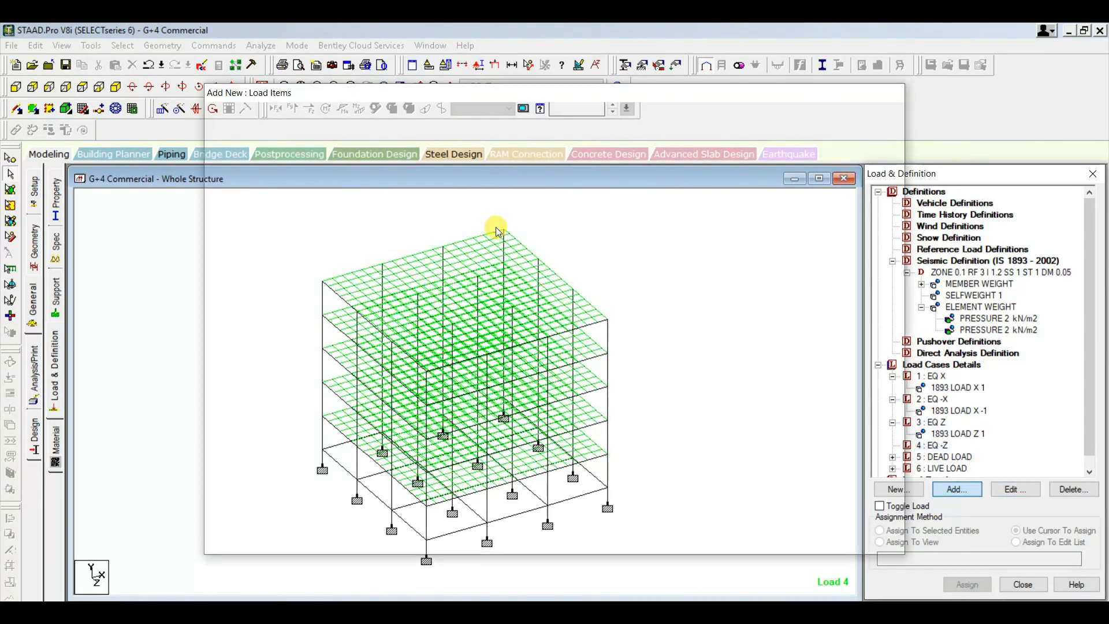
click(361, 182)
click(450, 166)
click(751, 543)
click(813, 543)
scroll(947, 343, down, 1)
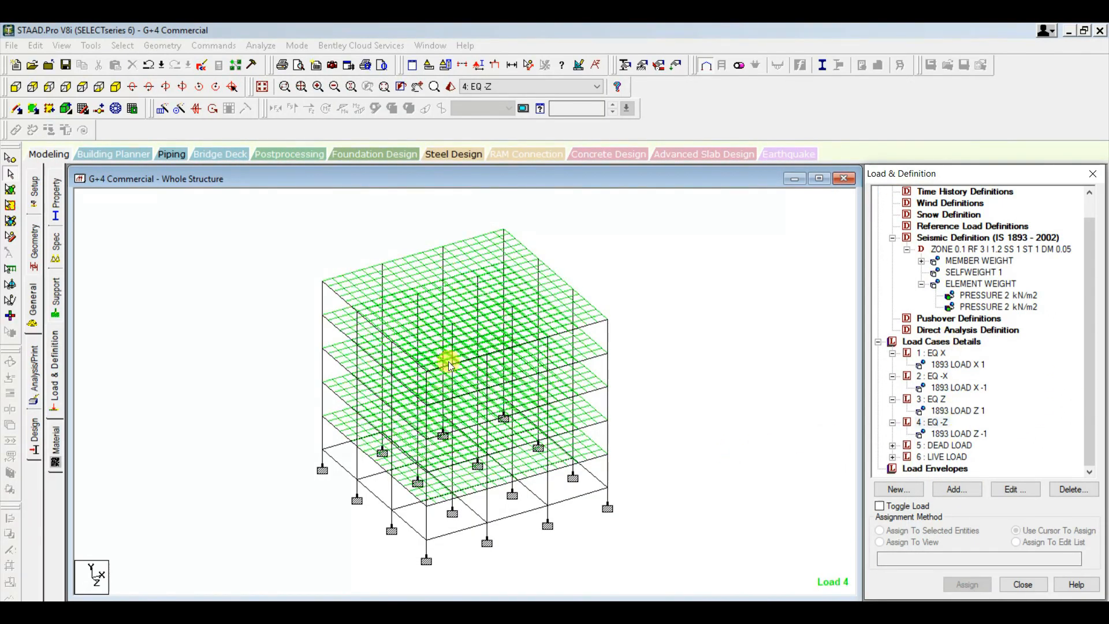
Step: Add a category named Load combination with 5 rules to the Indian Code auto load combination rules
click(1098, 177)
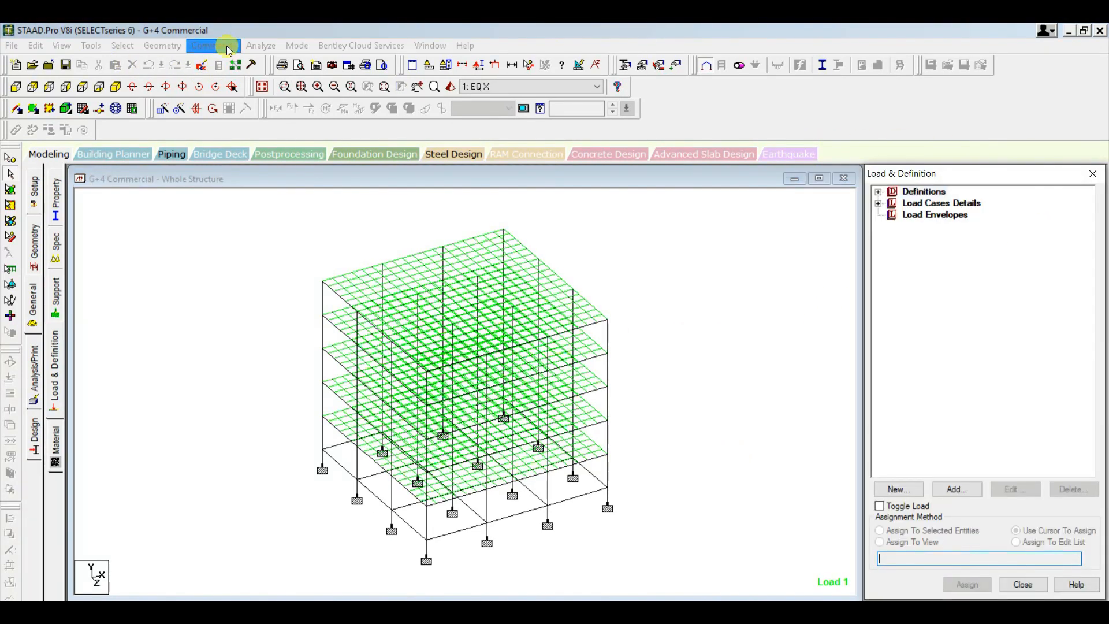
click(218, 51)
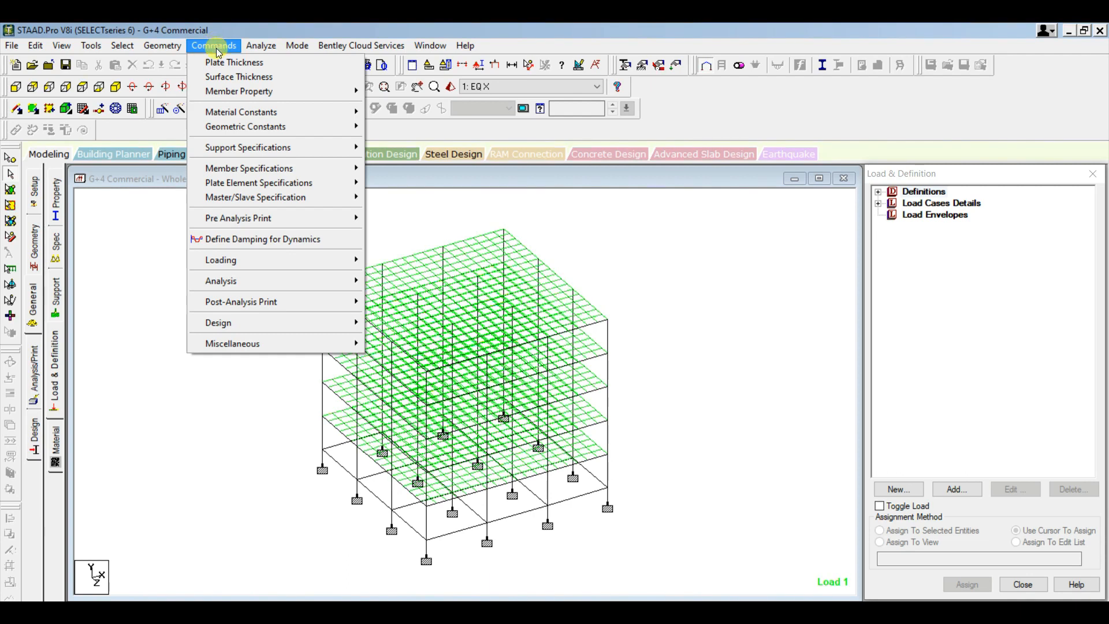
mouse_move(329, 261)
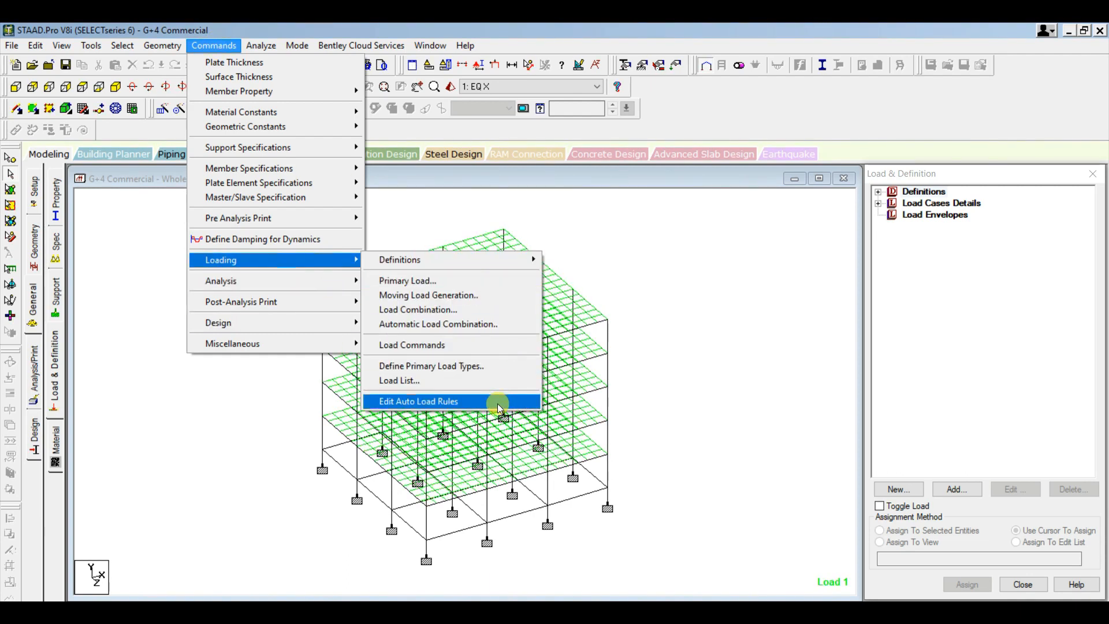
click(452, 404)
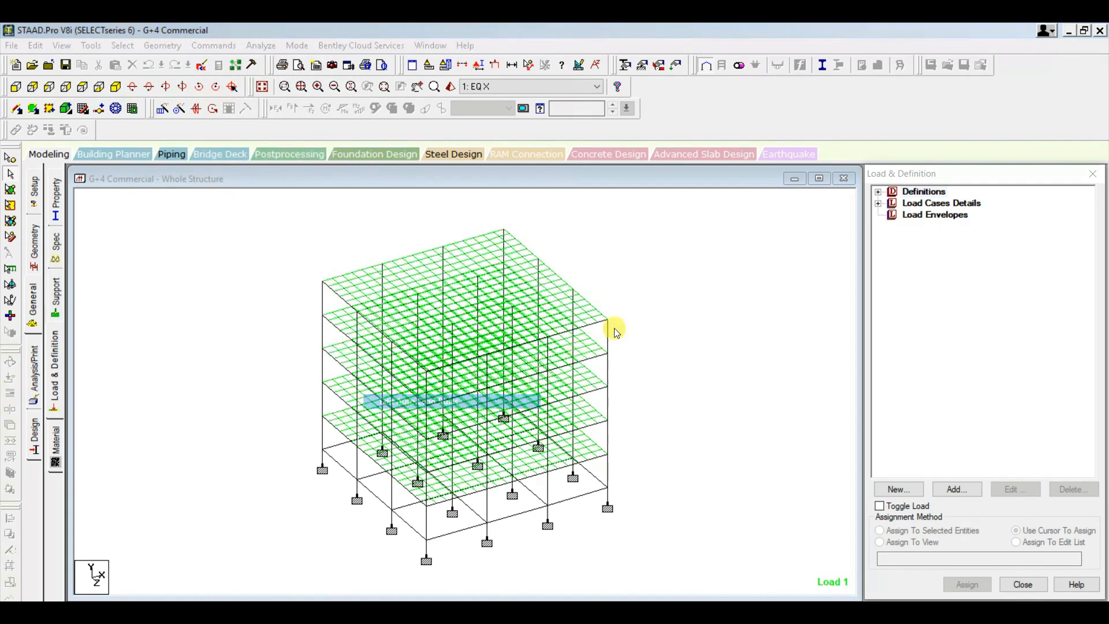
click(416, 179)
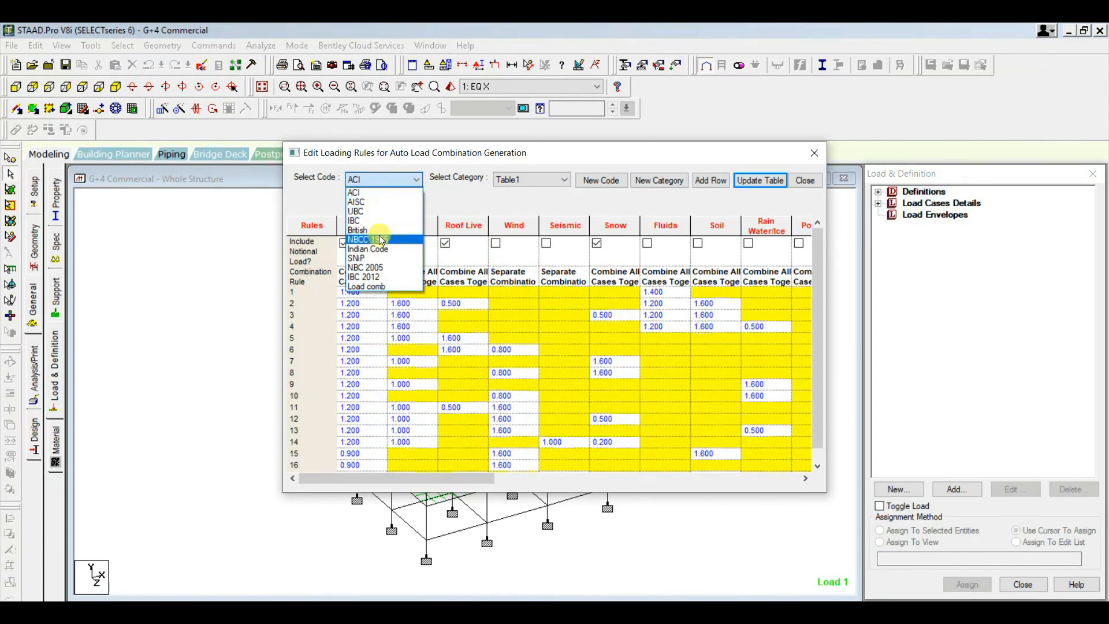
click(370, 250)
click(661, 182)
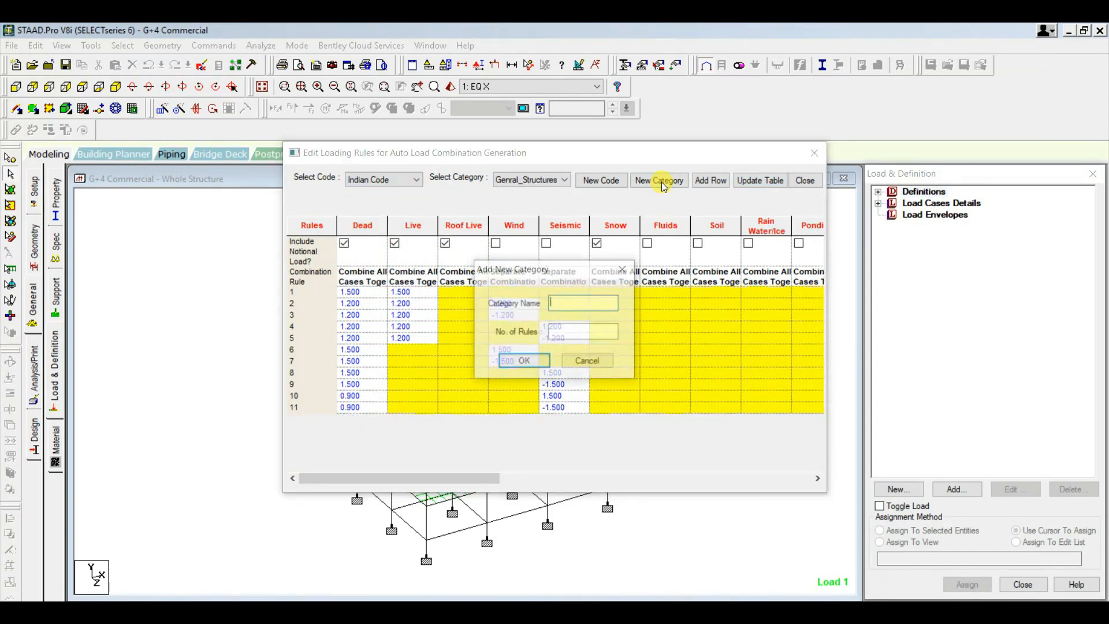
text(Load combination)
click(569, 329)
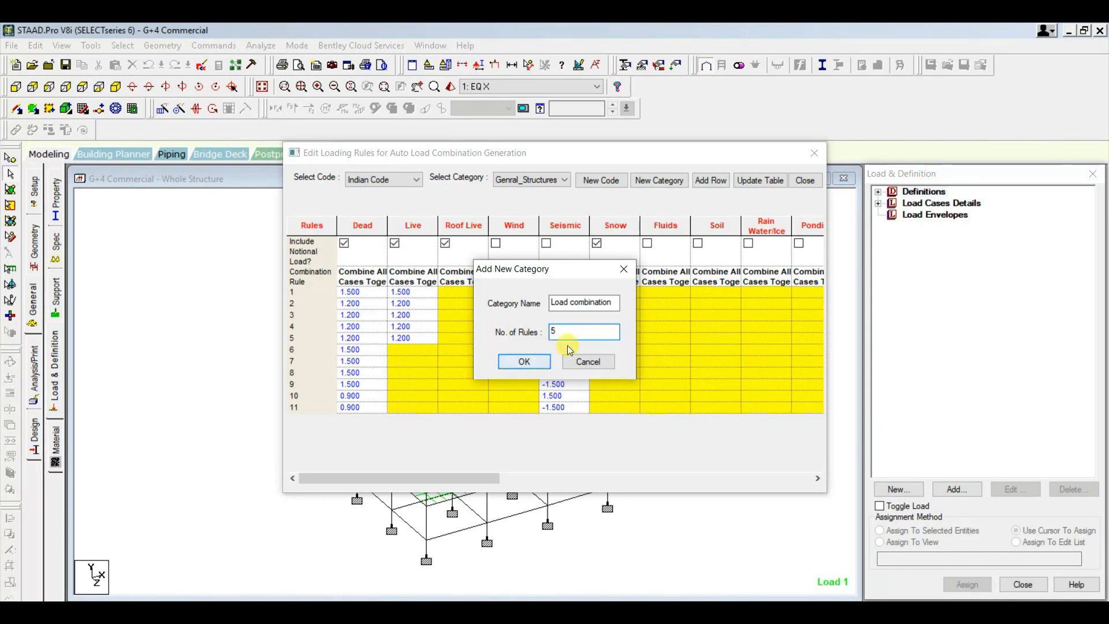
click(533, 362)
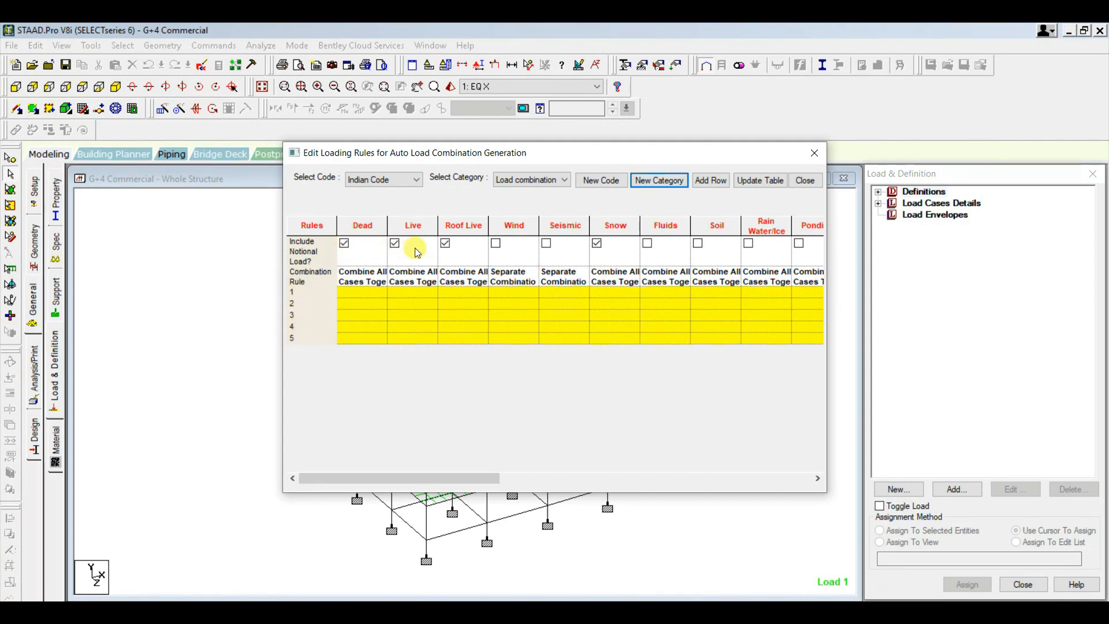
Step: In the Load combination category, exclude notional loads for Roof Live and Snow, and include them for Seismic
click(448, 245)
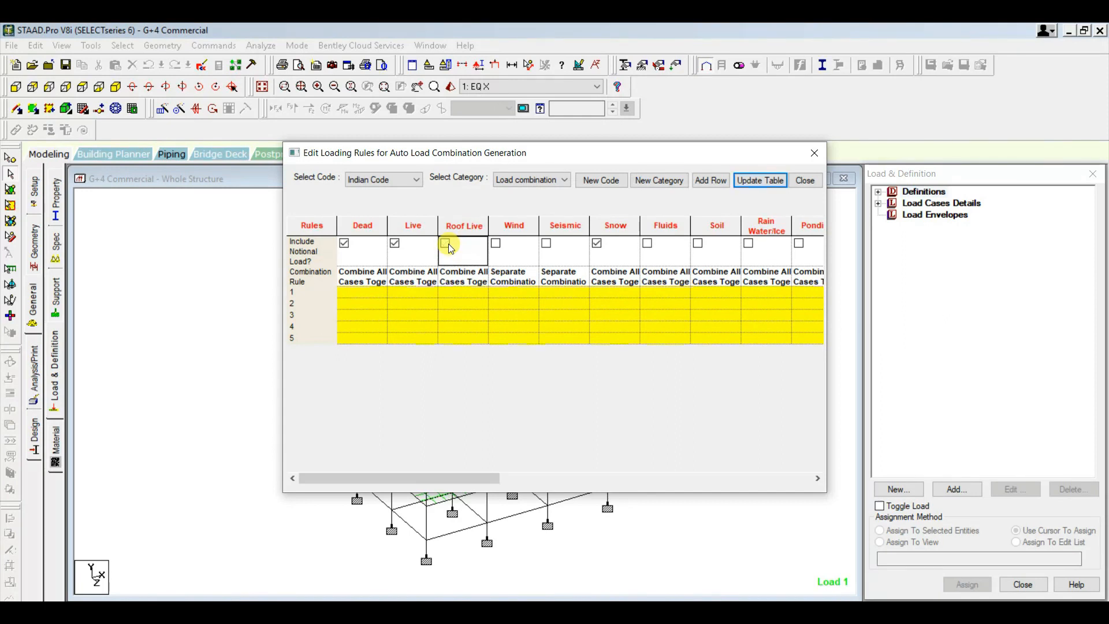
click(599, 244)
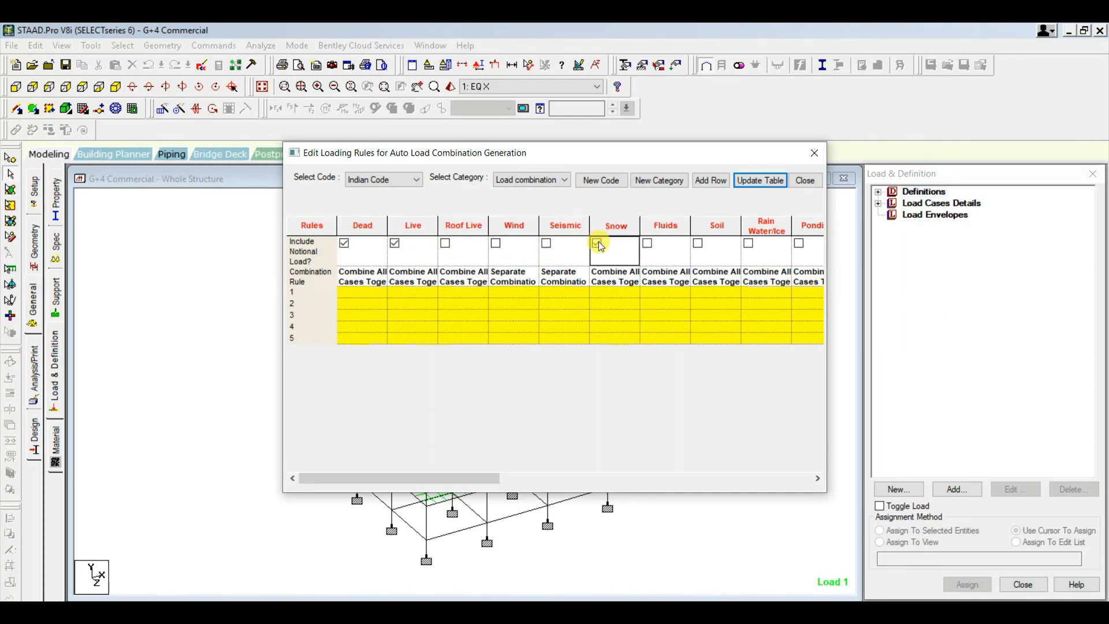
click(600, 245)
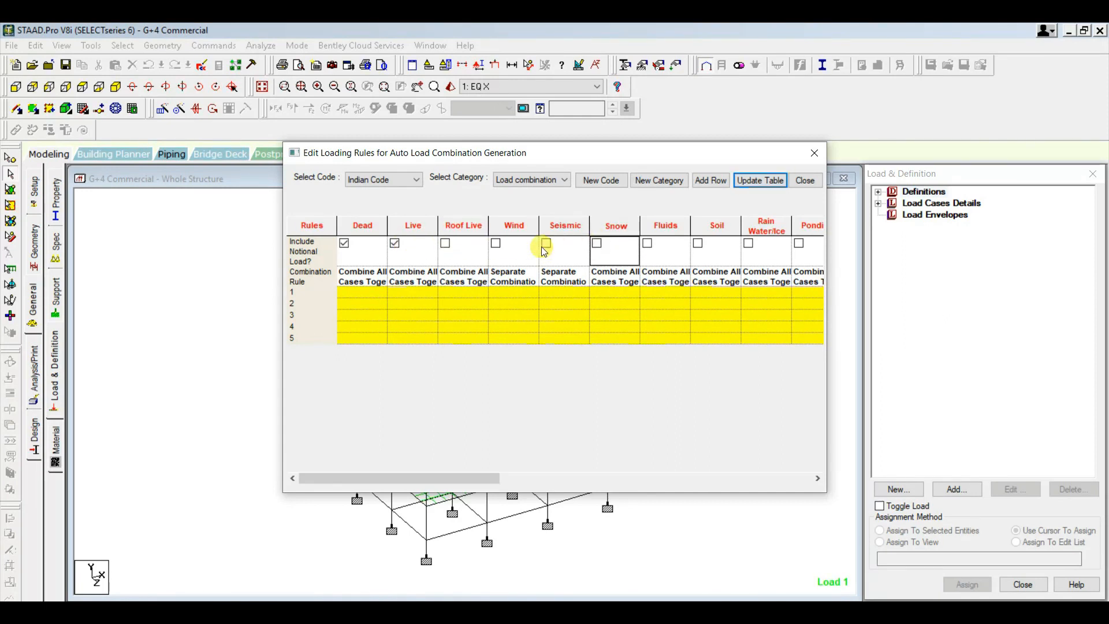
click(547, 245)
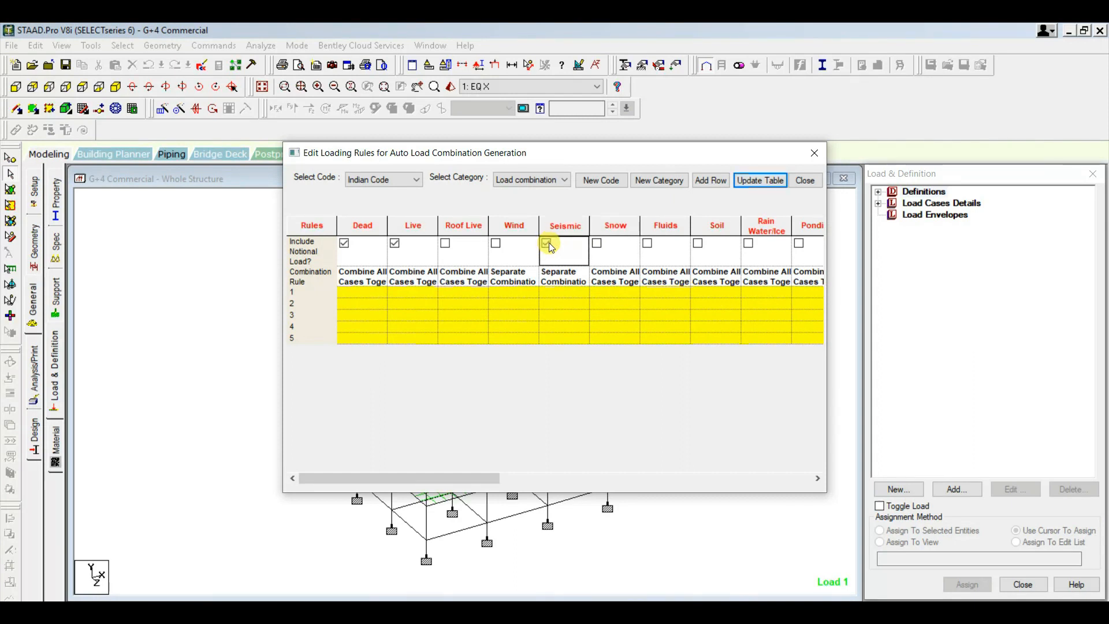
Step: Set the Dead and Live factors to 1 in rule 1 and to 1.5 in rule 2
click(366, 295)
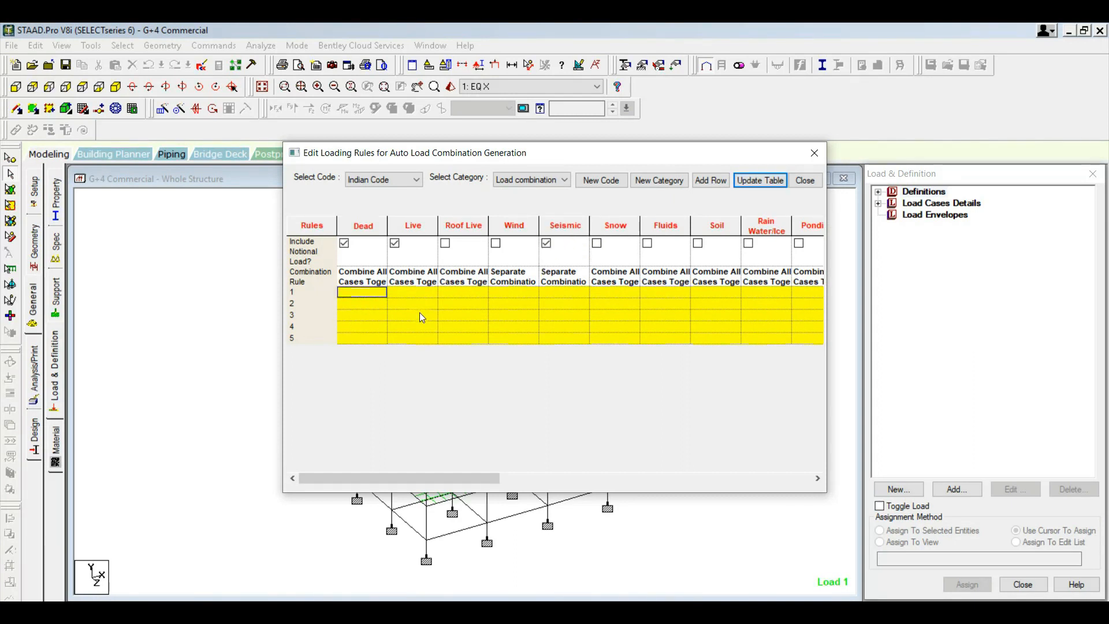
text(1)
click(410, 293)
text(1)
click(358, 304)
text(1)
click(410, 300)
text(1.5)
key(Tab)
Step: Set the Dead and Seismic factors of rule 3 to 1.5
click(362, 317)
text(1.)
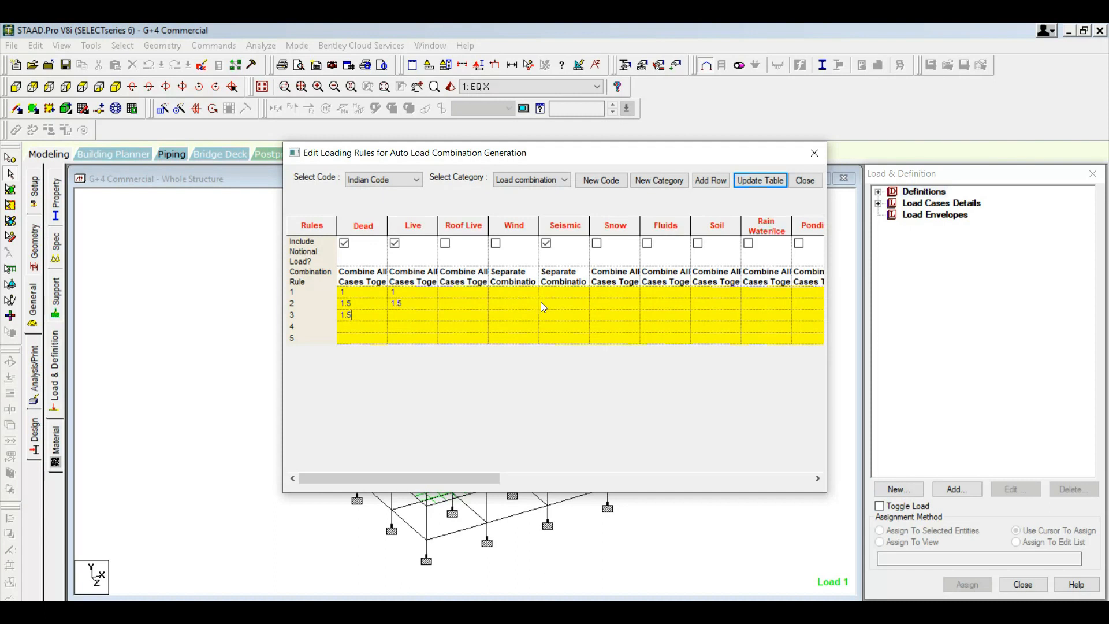
click(564, 314)
text(1.5)
Step: Set the Dead, Live and Seismic factors of rule 4 to 1.2
click(364, 327)
text(1)
key(Tab)
key(Tab)
key(Tab)
text(1)
key(Down)
key(Left)
key(Left)
key(Left)
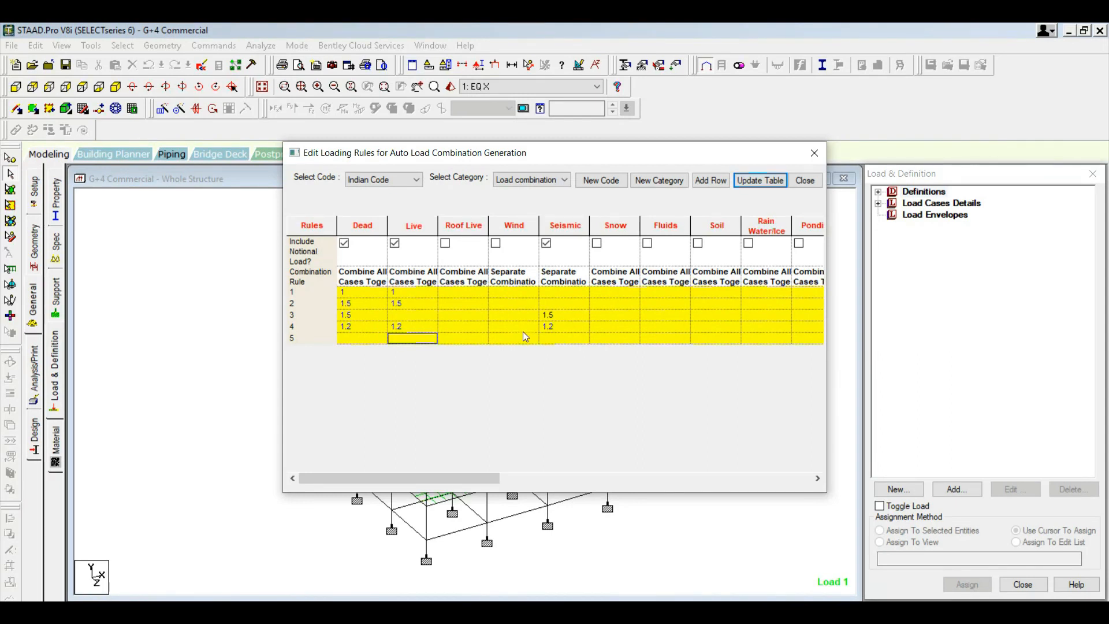
Step: Set rule 5 to Dead 0.9 and Seismic 1.5, and update the rules table
click(354, 338)
text(0)
key(Tab)
key(Tab)
key(Tab)
key(Tab)
text(1.5)
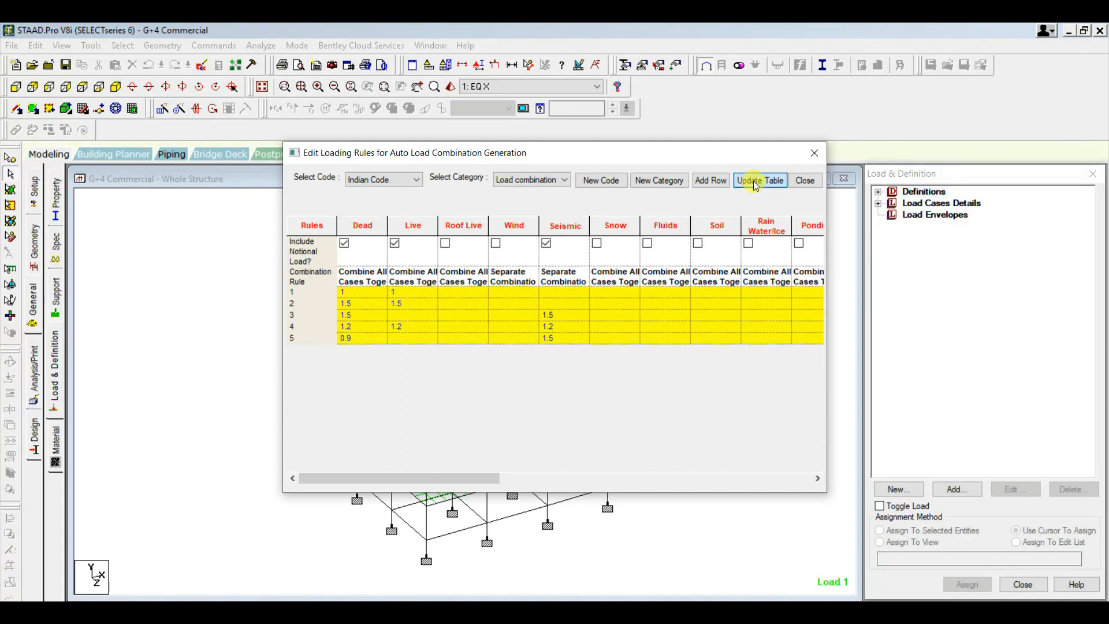
click(754, 181)
click(805, 180)
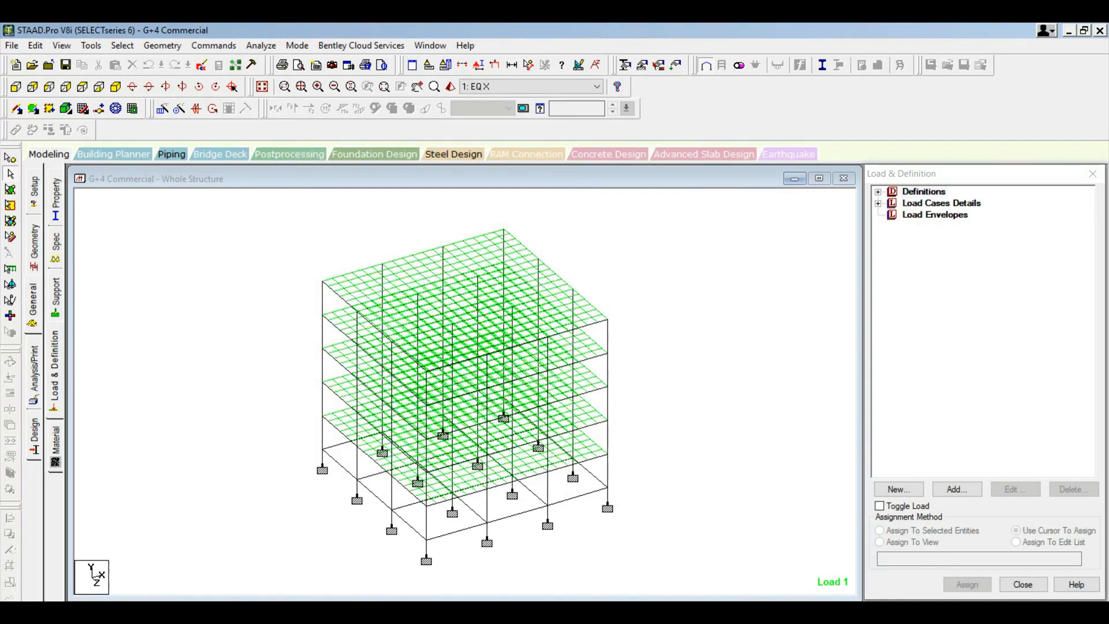
Step: Generate auto load combinations from the Indian Code using the Load combination category
double_click(939, 203)
click(964, 494)
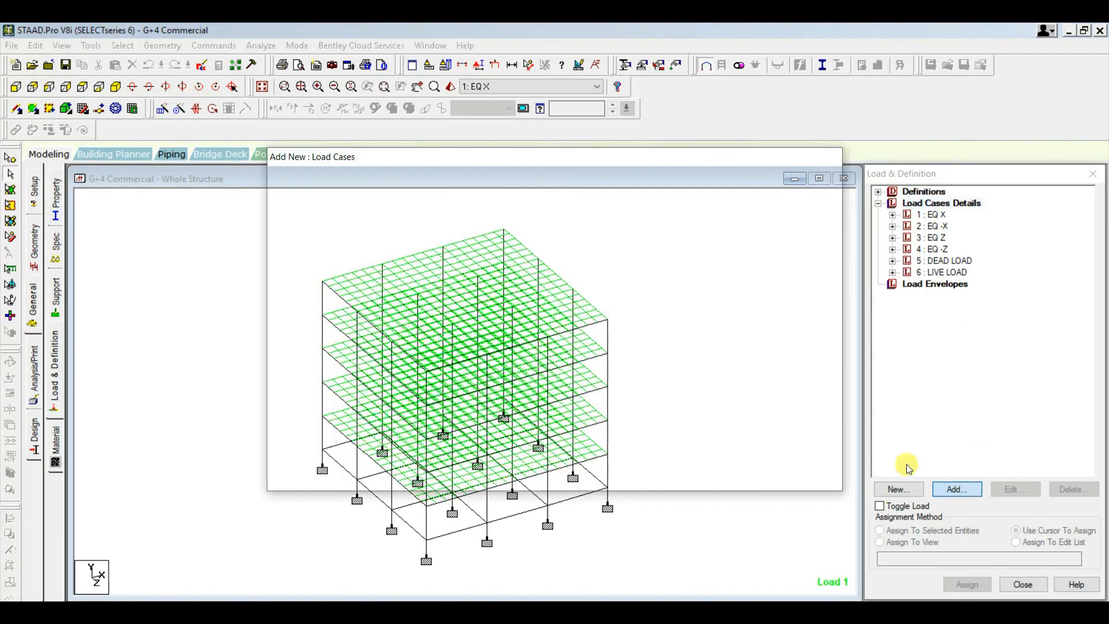
click(321, 218)
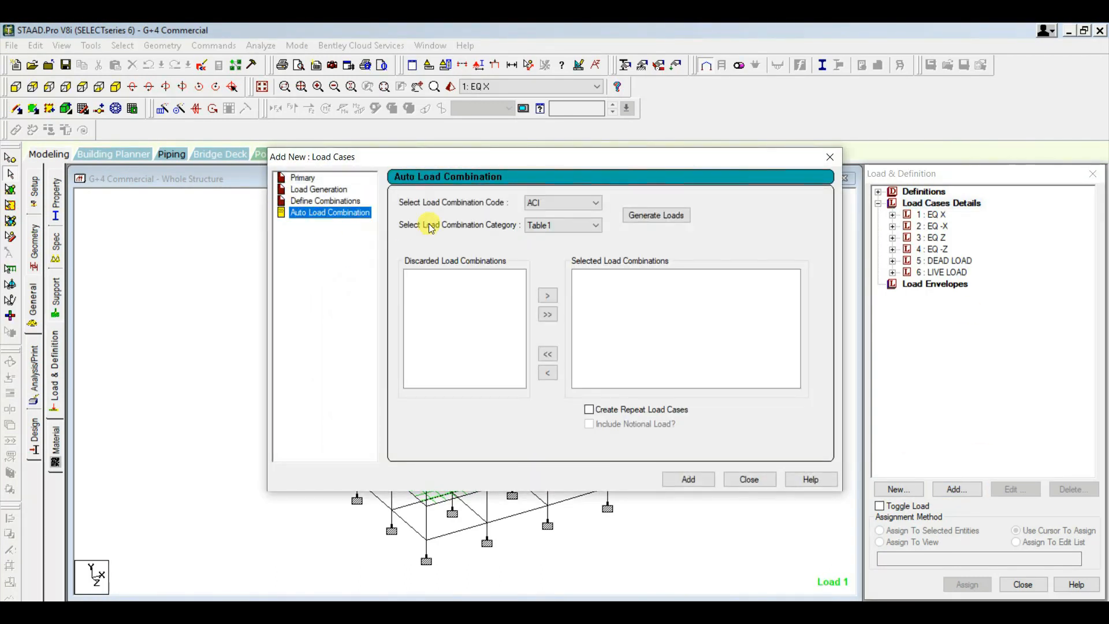
click(594, 203)
click(559, 272)
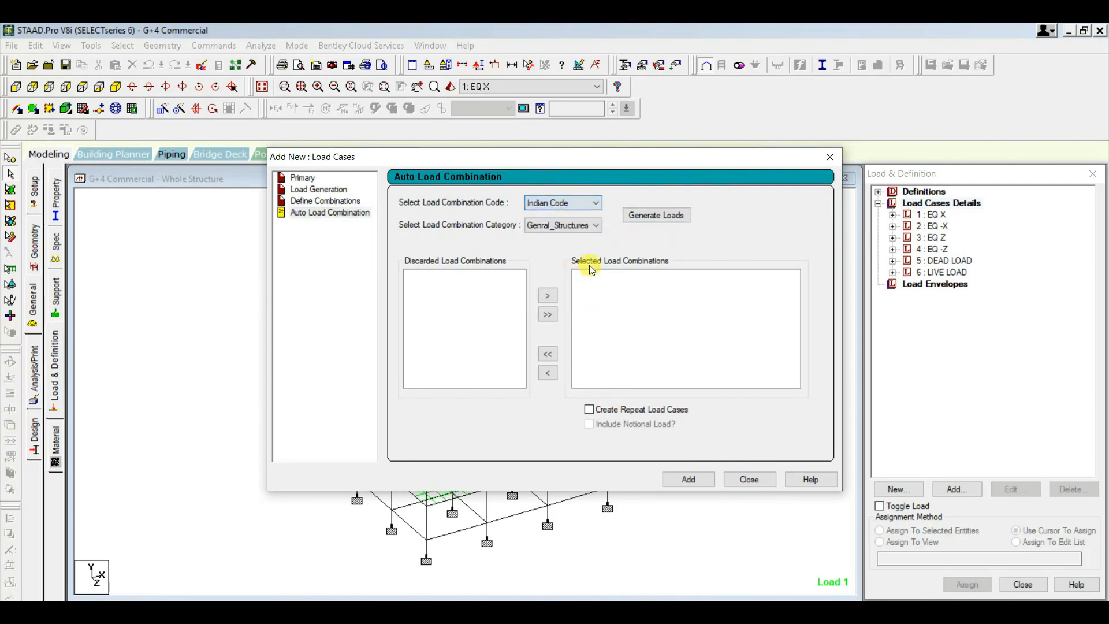
click(546, 226)
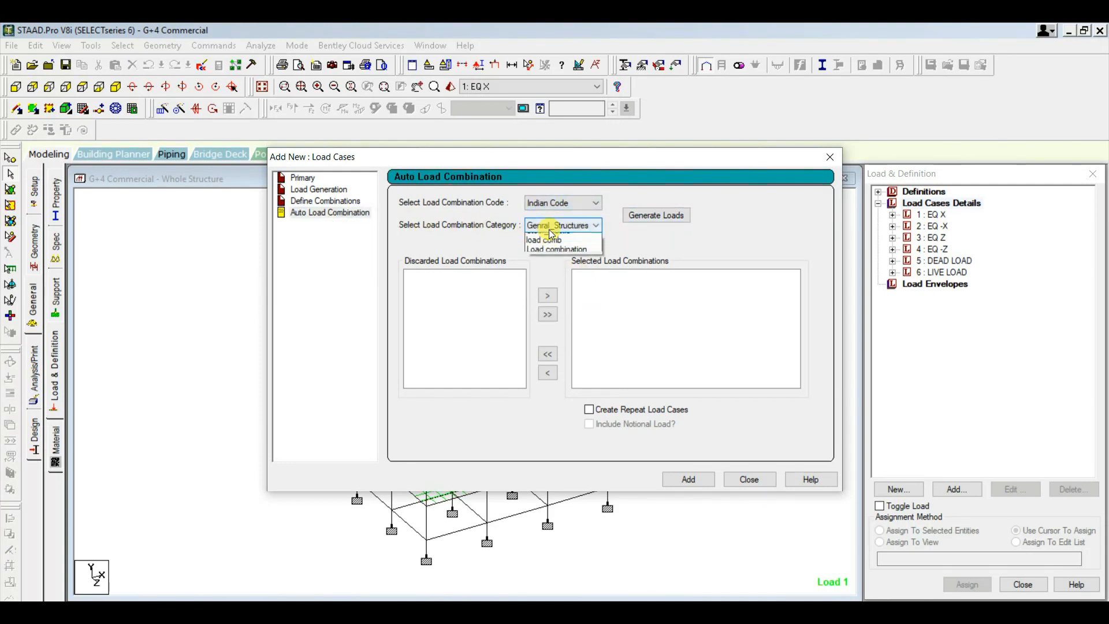
click(554, 268)
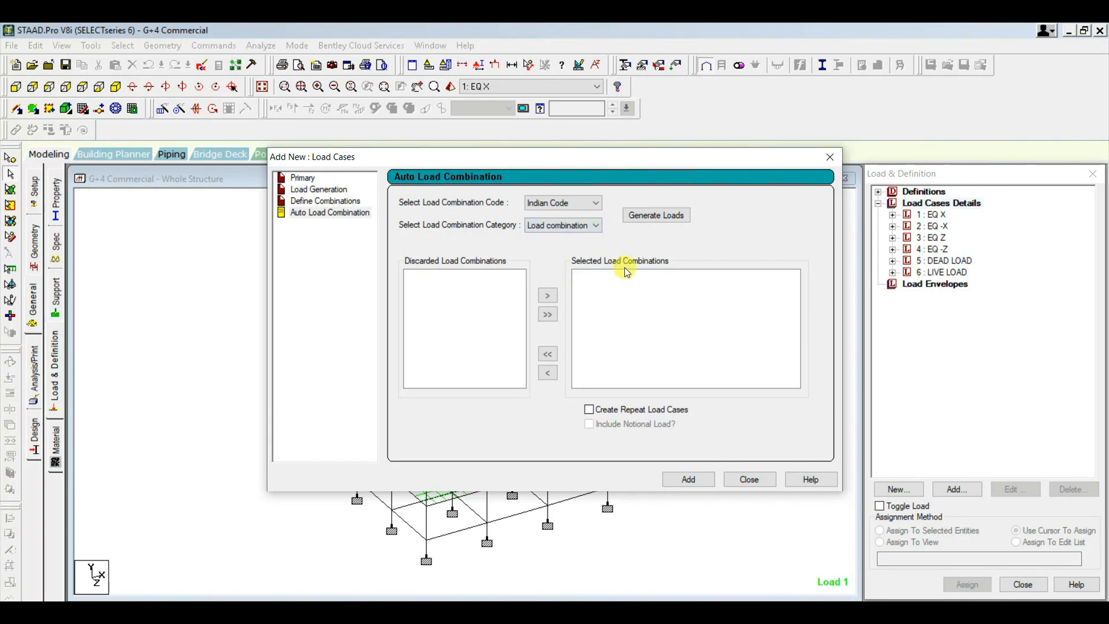
click(665, 215)
scroll(701, 299, down, 2)
scroll(624, 387, up, 2)
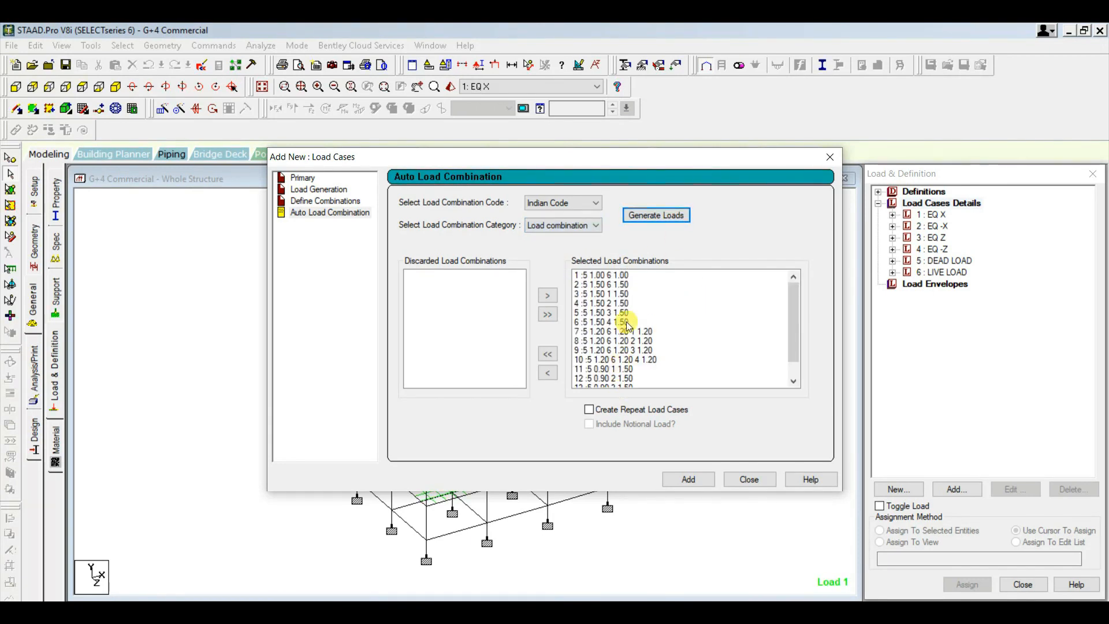
Step: Add all the generated load combinations to the load cases and review their factors
click(689, 479)
click(750, 480)
click(982, 383)
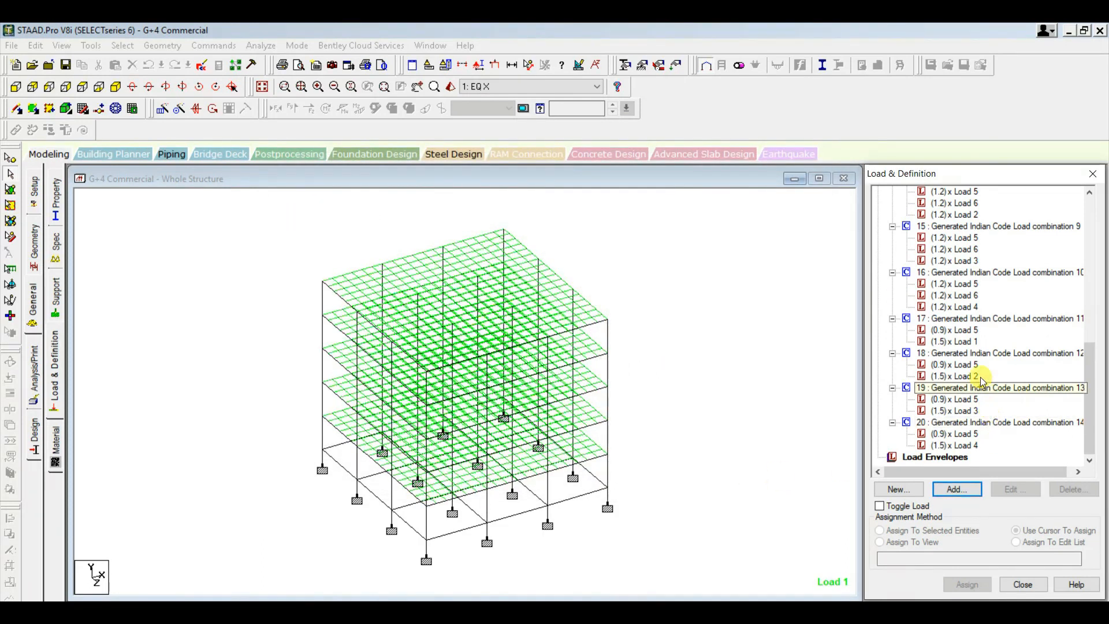
scroll(959, 346, up, 3)
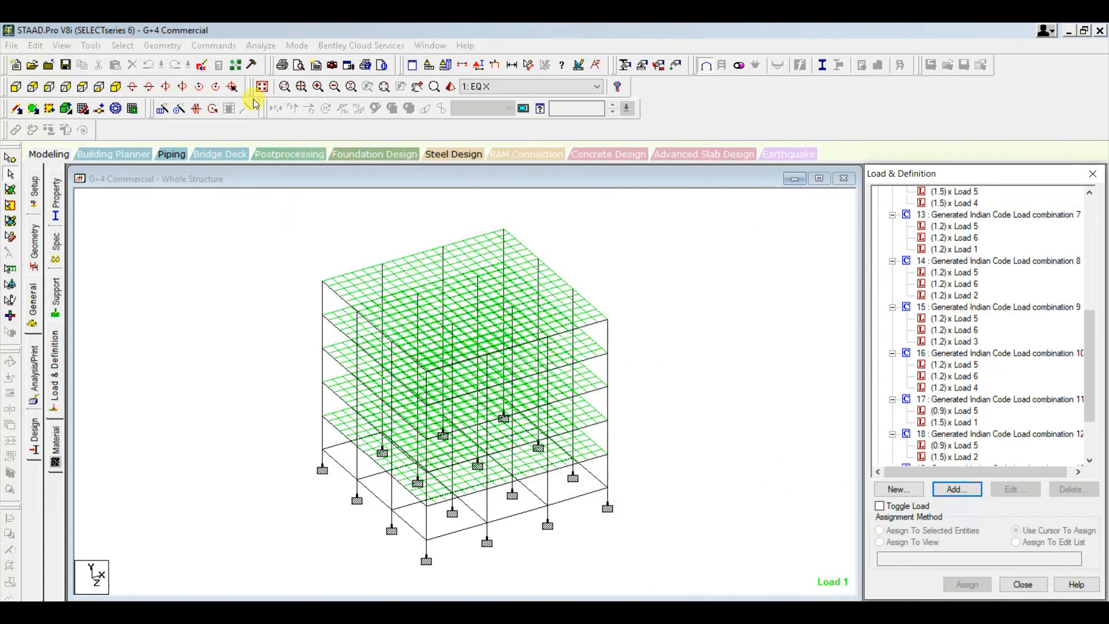
Step: Save the modified structure and open its input file in the STAAD.Pro Editor, comparing the seismic load cases with the load combinations
click(202, 65)
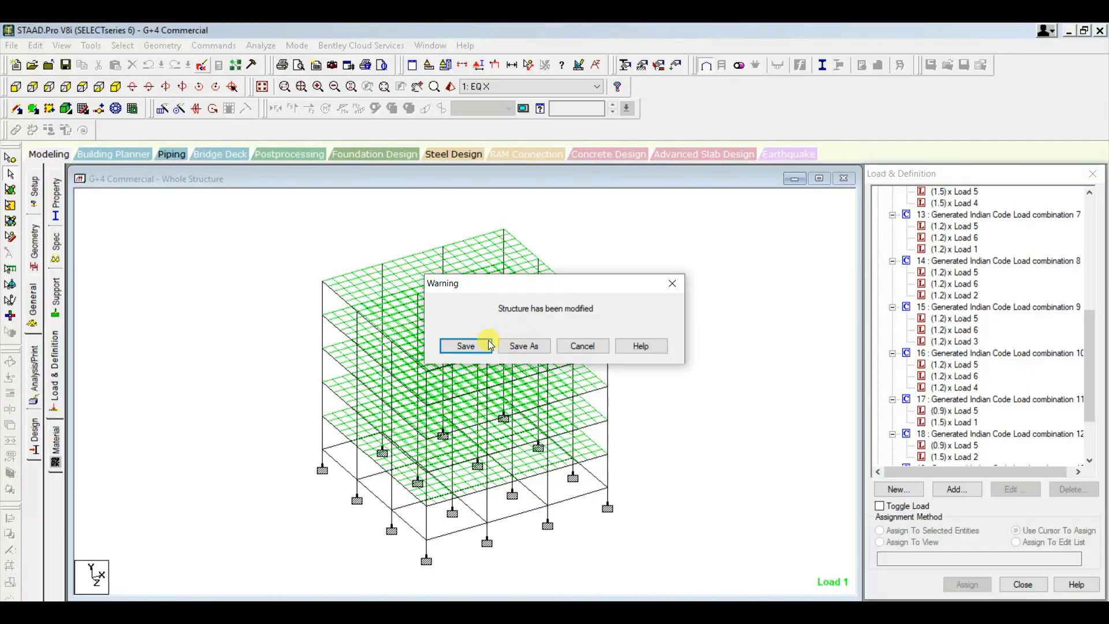
click(466, 345)
scroll(915, 284, down, 15)
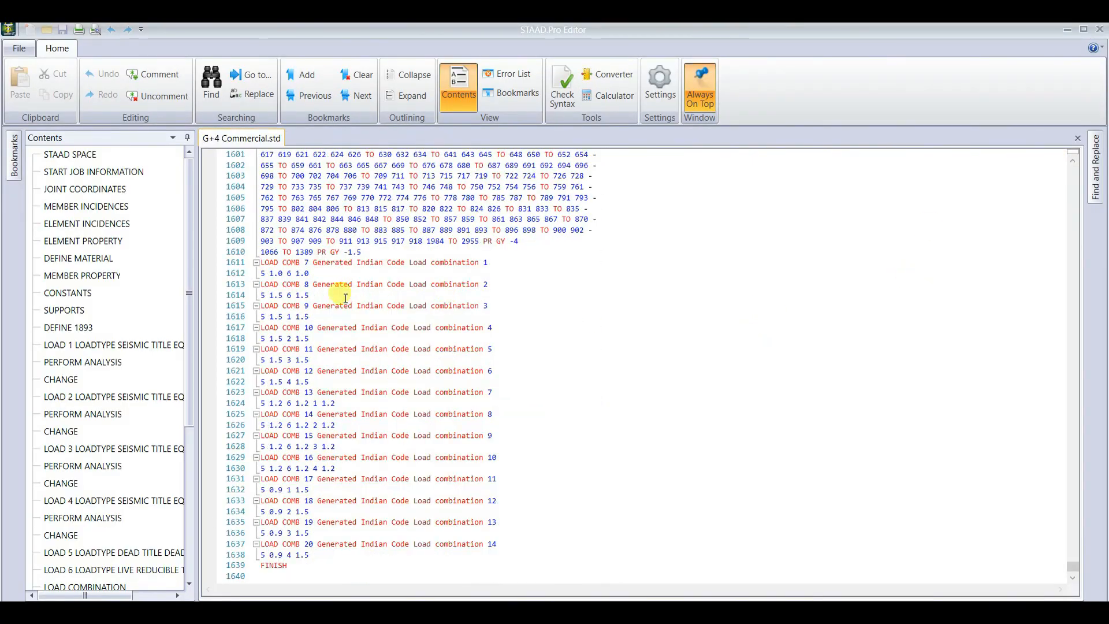
scroll(349, 329, up, 1)
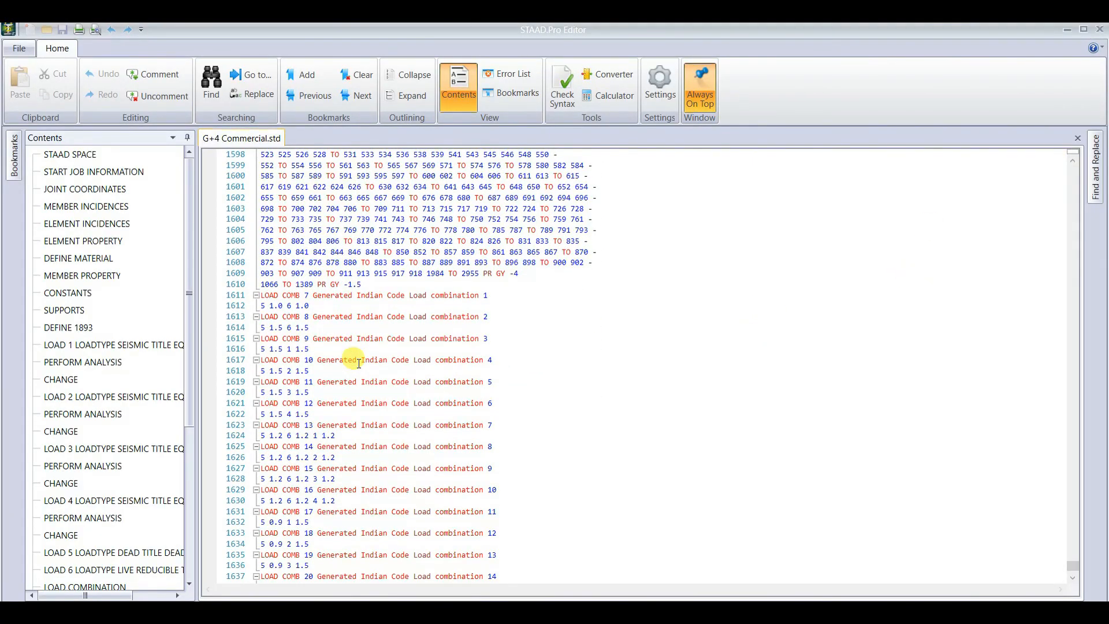
scroll(348, 328, up, 20)
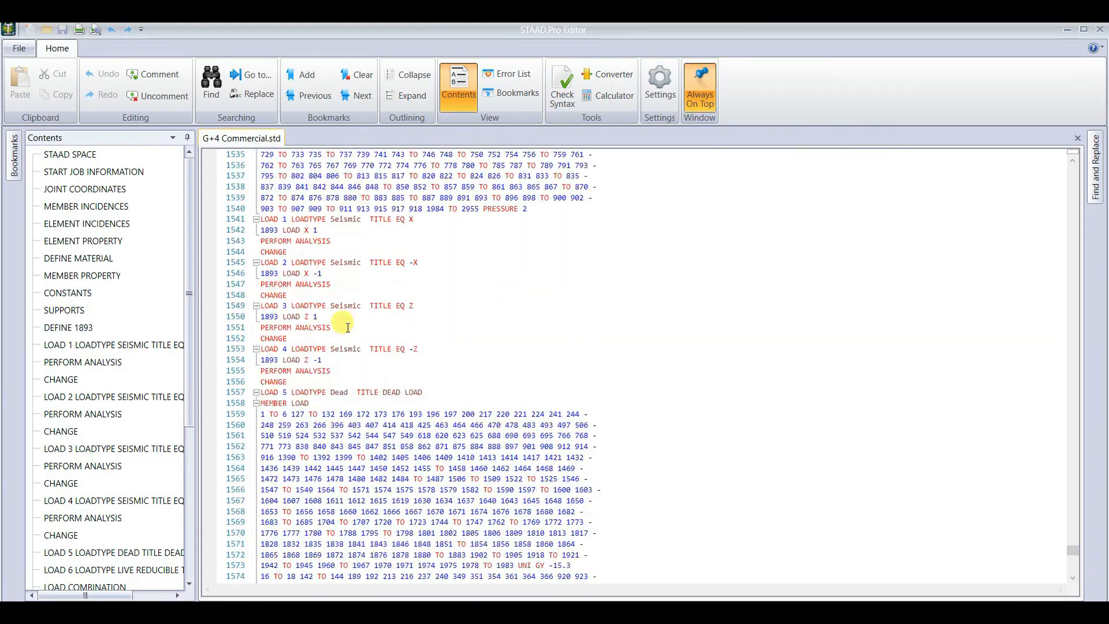
scroll(347, 326, up, 1)
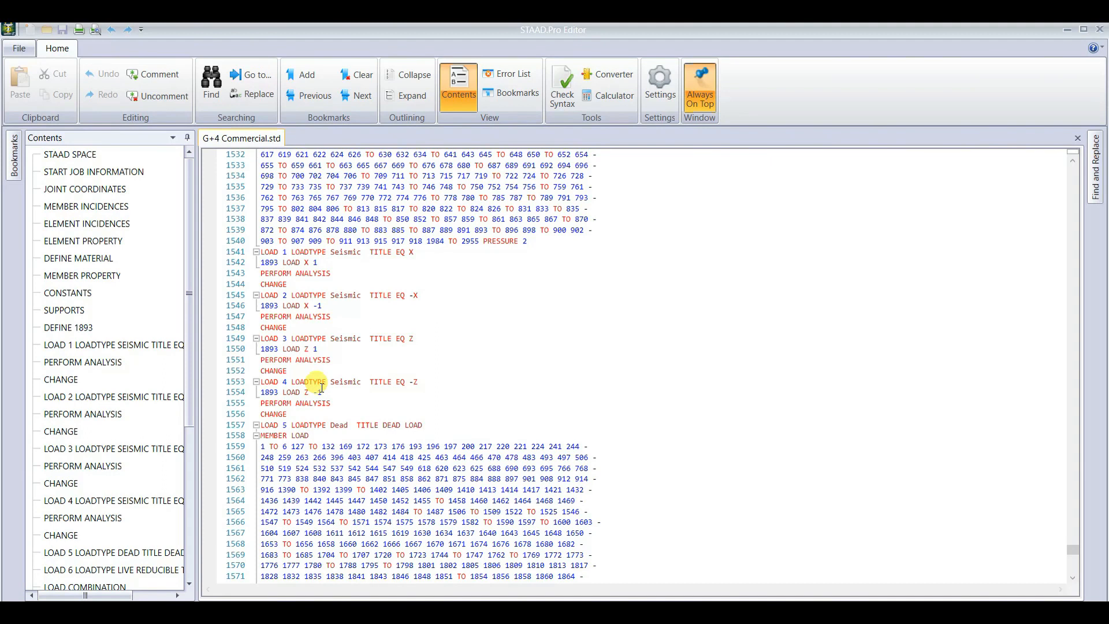
scroll(322, 388, down, 20)
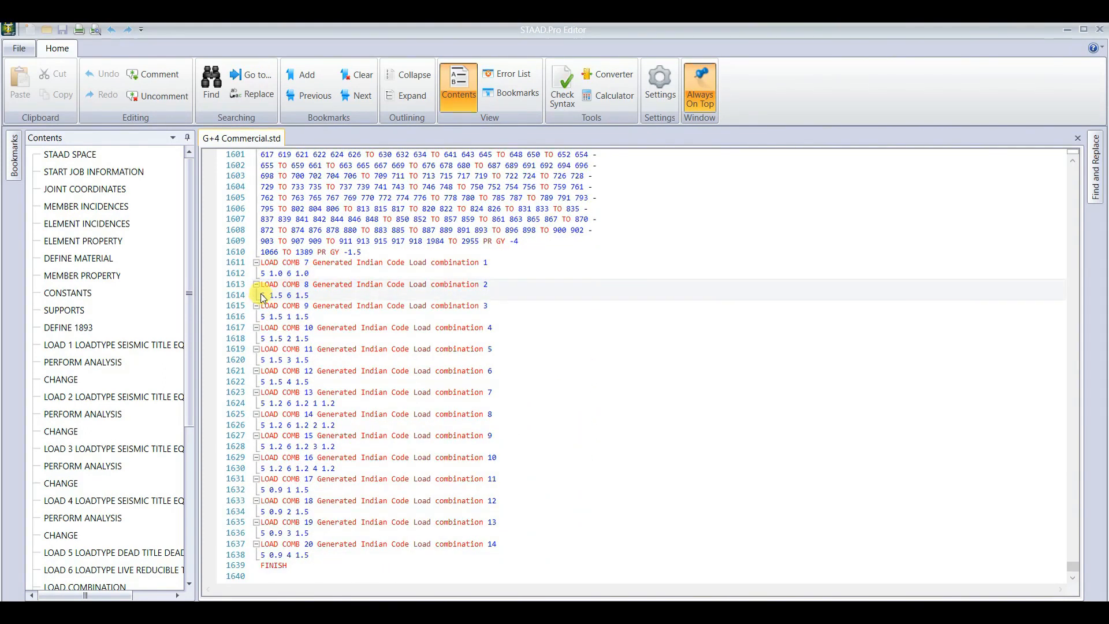
Step: Set the factors of load 2 in combination 10 and load 4 in combination 12 to -1.5
click(292, 339)
text(-)
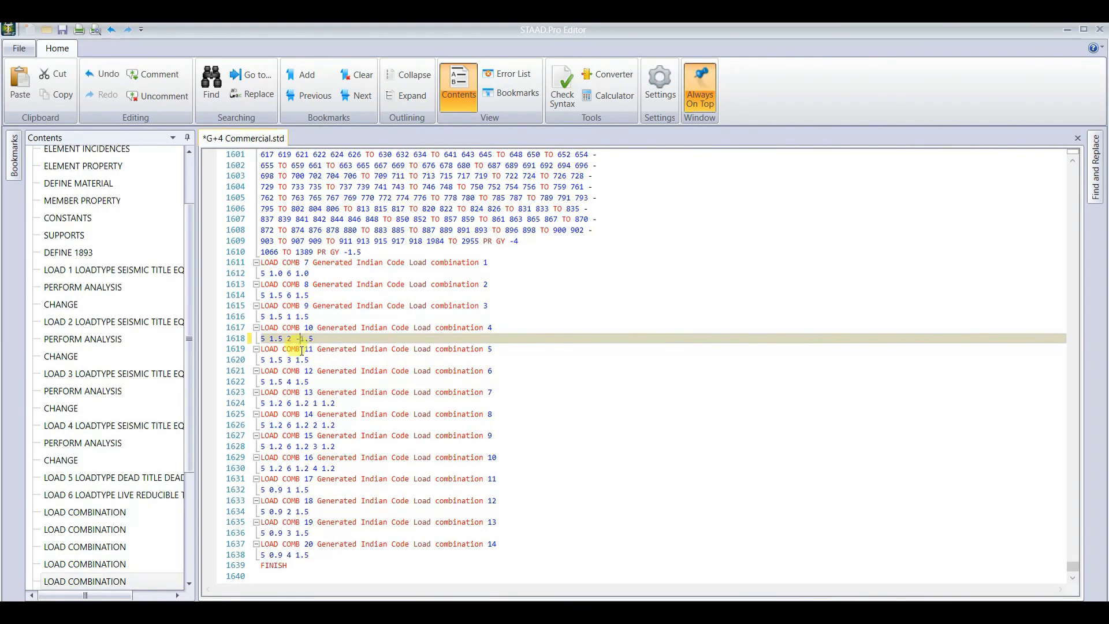
click(296, 381)
text(-)
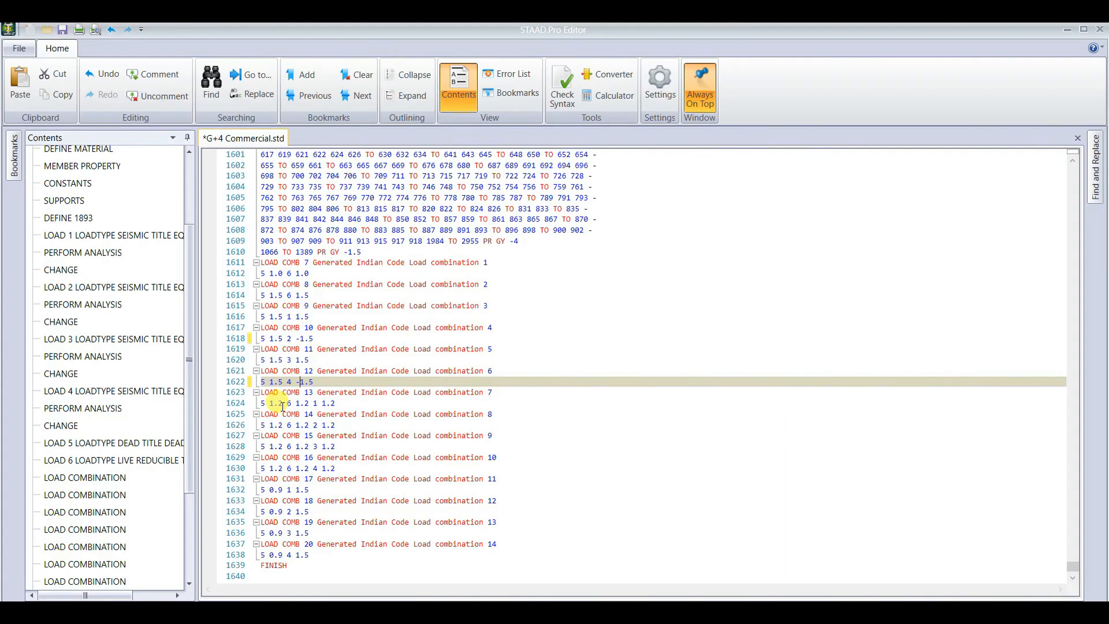
Step: Set the factors of load 2 in combination 14 and load 4 in combination 16 to -1.2
click(321, 425)
text(-)
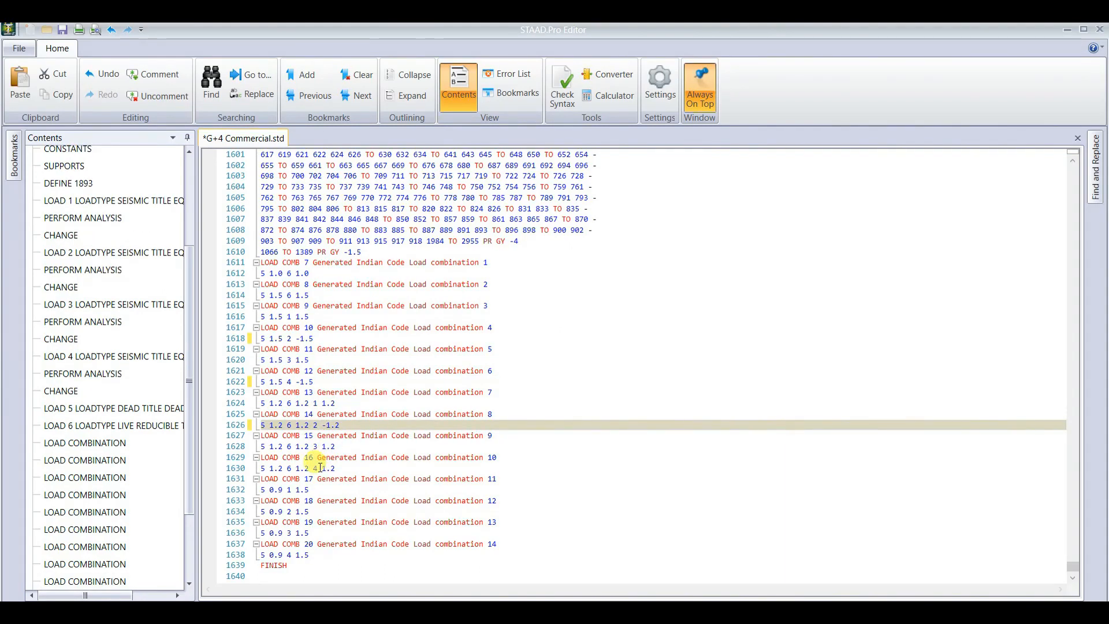
click(323, 469)
text(-)
Step: Set the factors of load 2 in combination 18 and load 4 in combination 20 to -1.5 and save the input file
click(298, 512)
text(-)
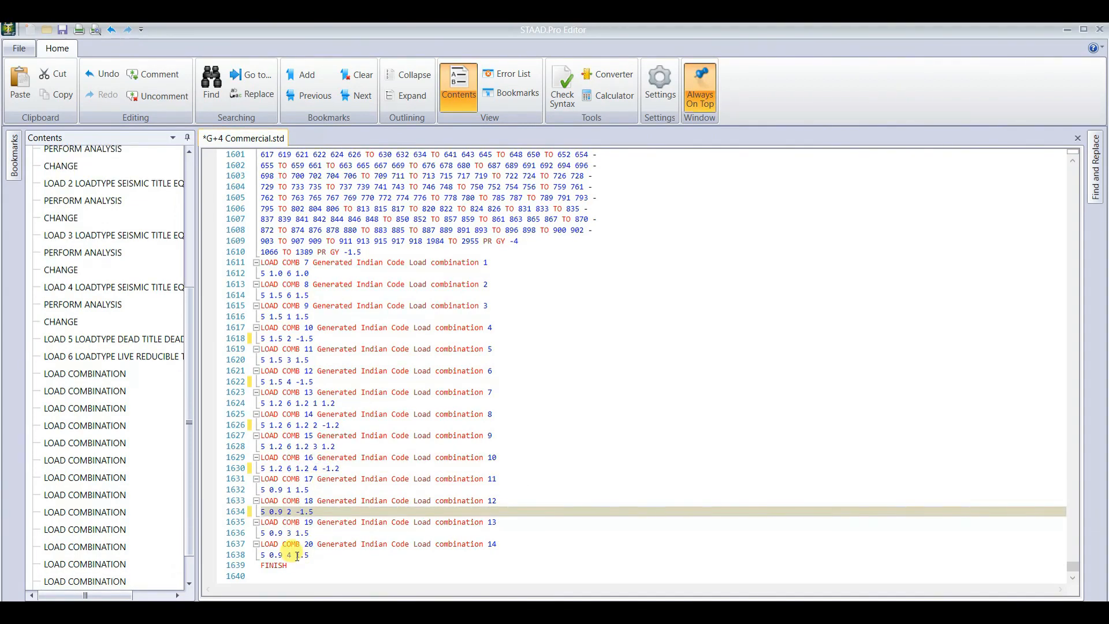
click(297, 555)
text(-)
click(62, 30)
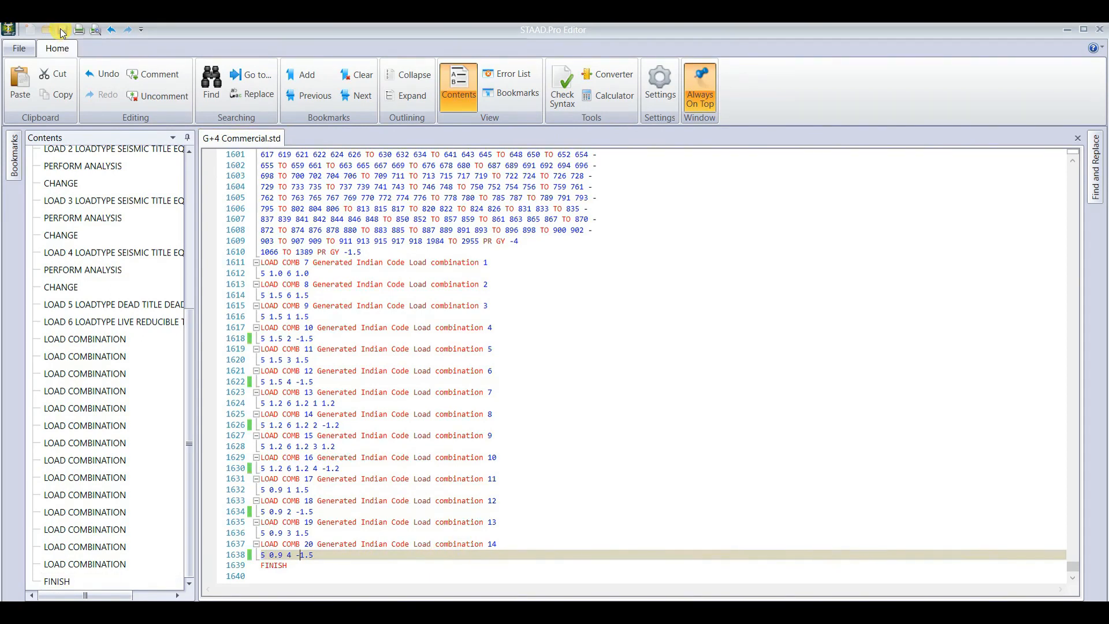
Step: Close the input file editor and check the load factors of combinations 7 and 9 in the load case list
click(1100, 29)
click(892, 284)
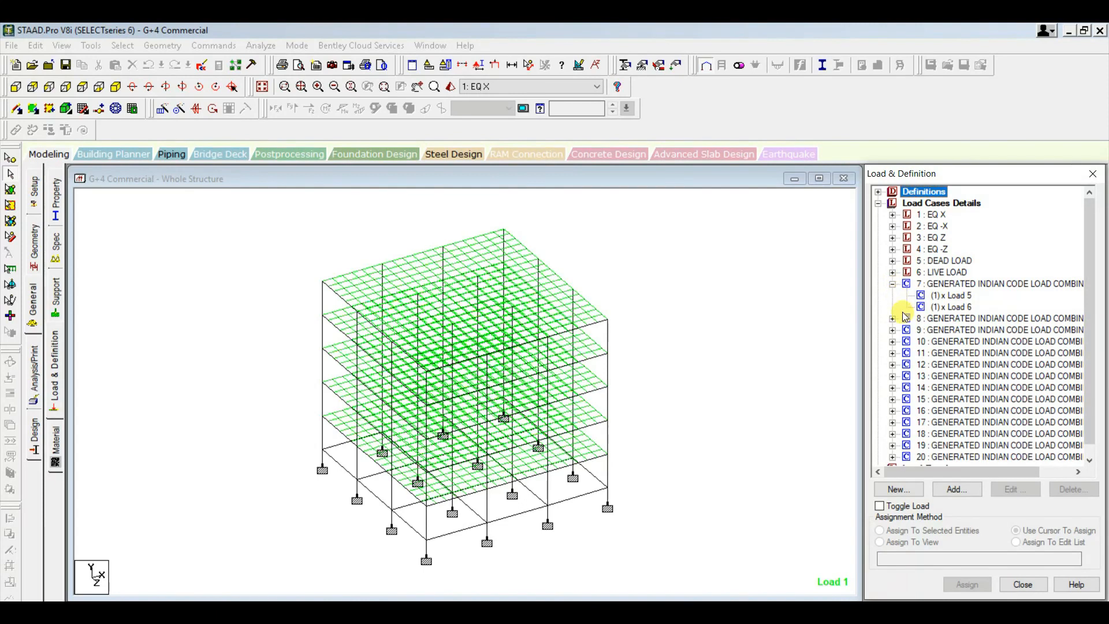
click(892, 330)
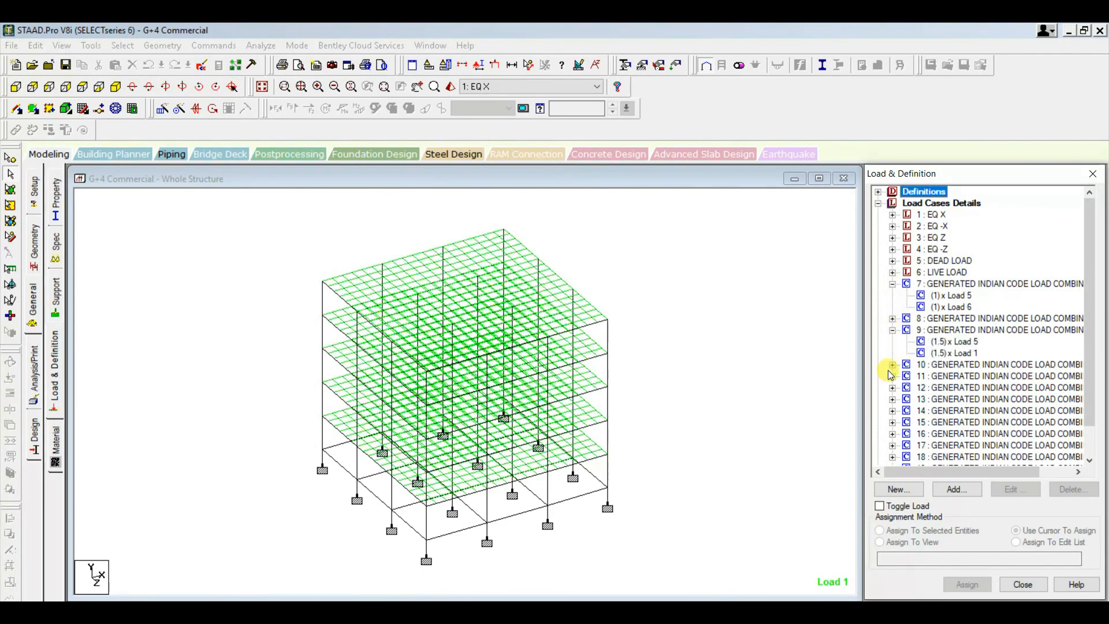
Step: Add a Perform Analysis command with the No Print option
click(211, 45)
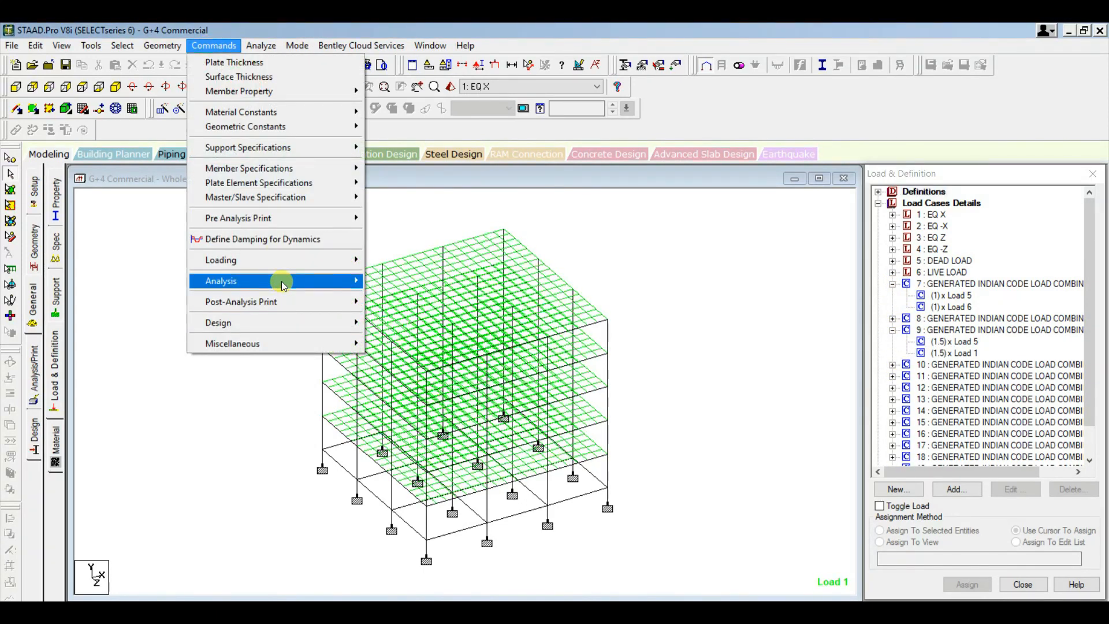
mouse_move(283, 286)
click(406, 283)
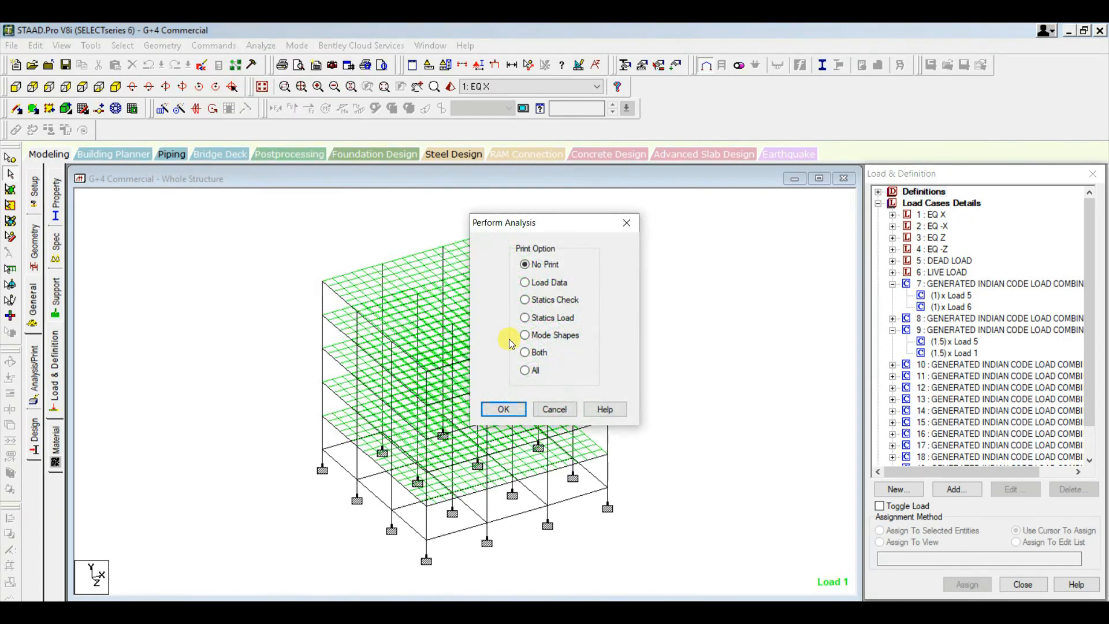
click(517, 409)
Step: Run the analysis, saving the modified structure, and finish it by staying in modeling mode
click(262, 45)
click(270, 64)
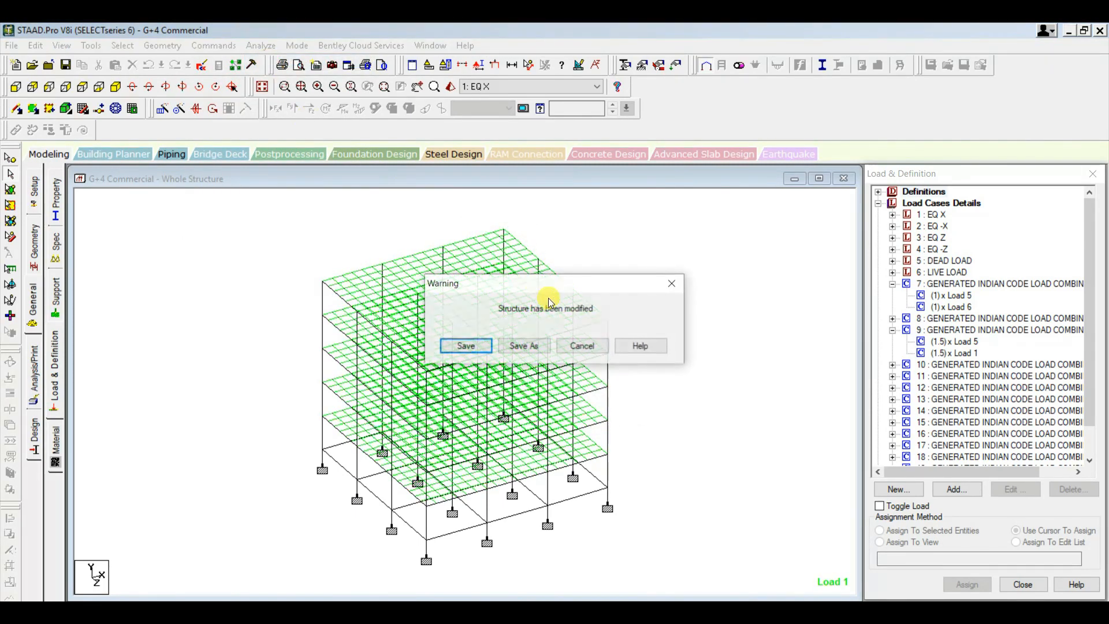
click(465, 347)
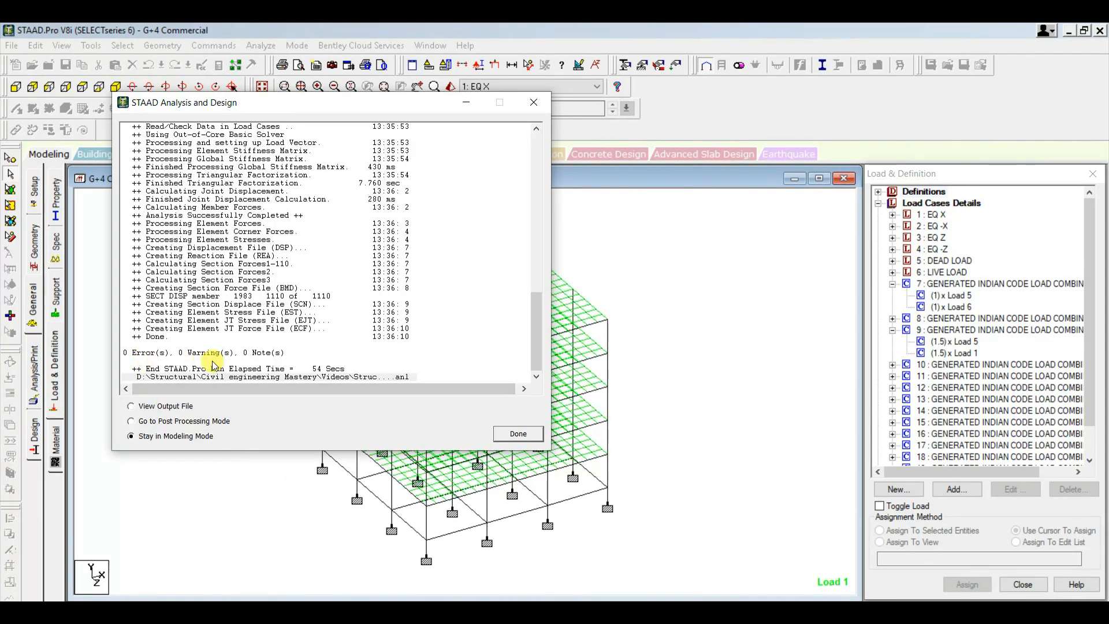
click(519, 434)
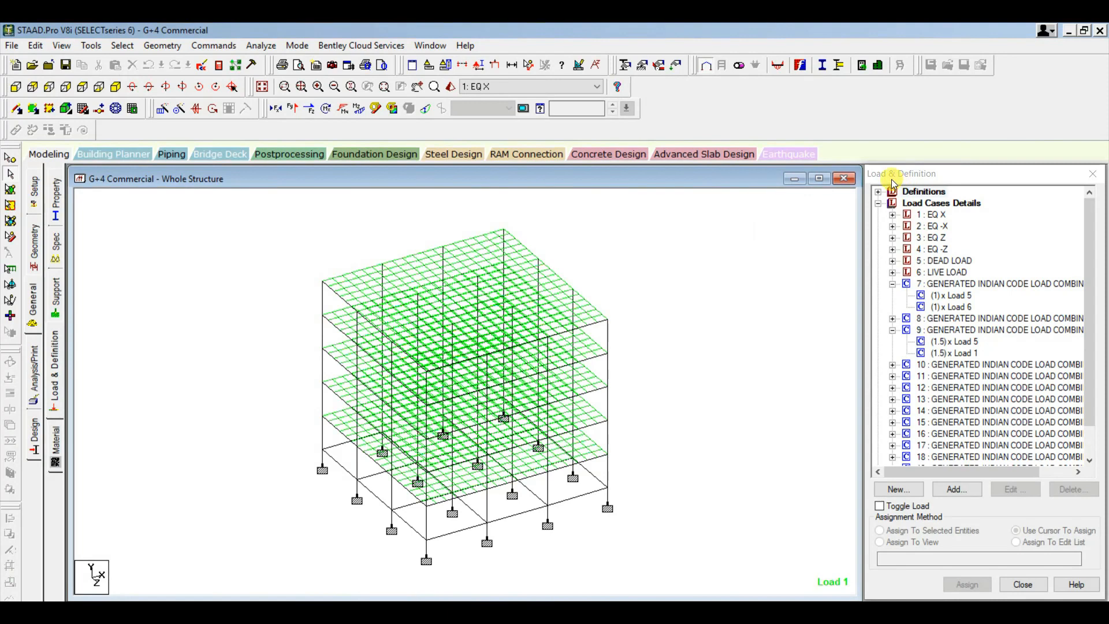
Step: Maximize the whole-structure view and display the shear Y, bending Z and deflection diagrams for load case 1: EQ X
click(819, 179)
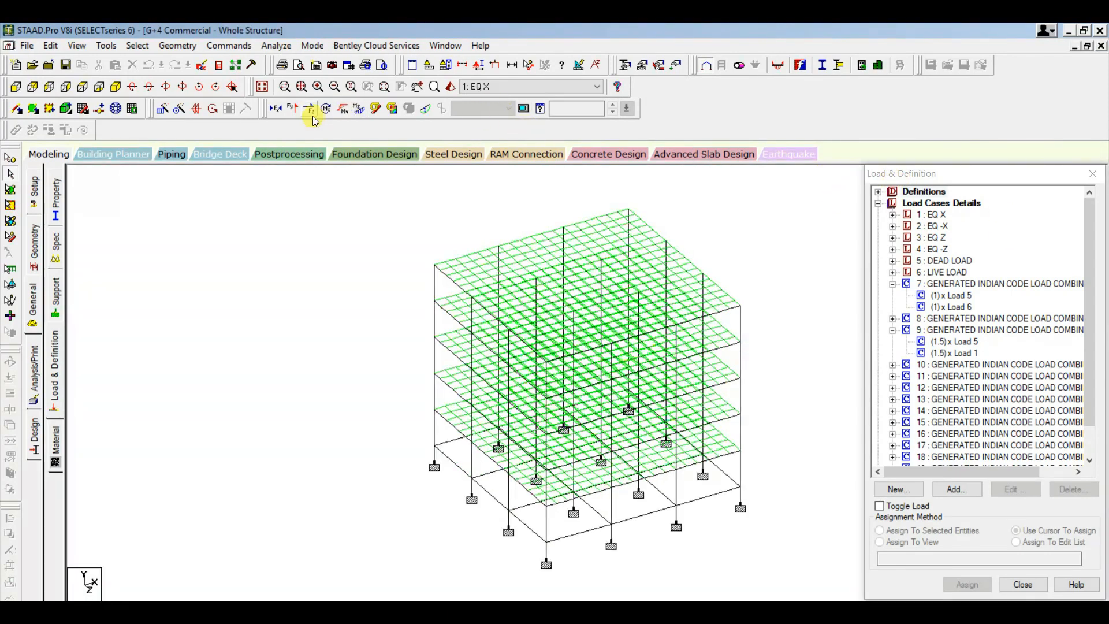
click(295, 112)
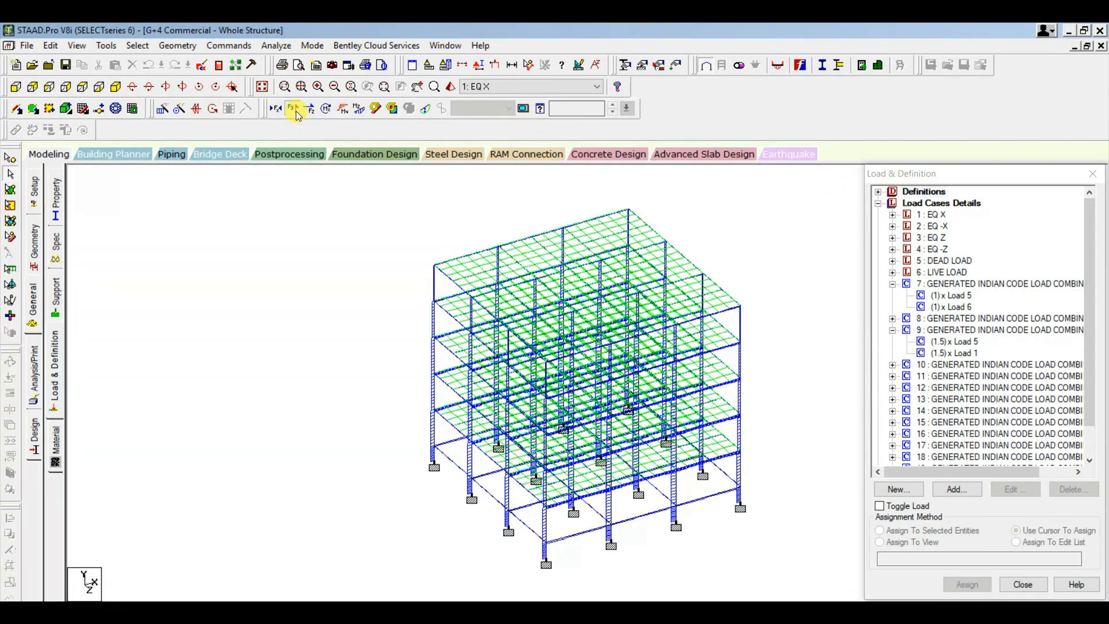
click(359, 112)
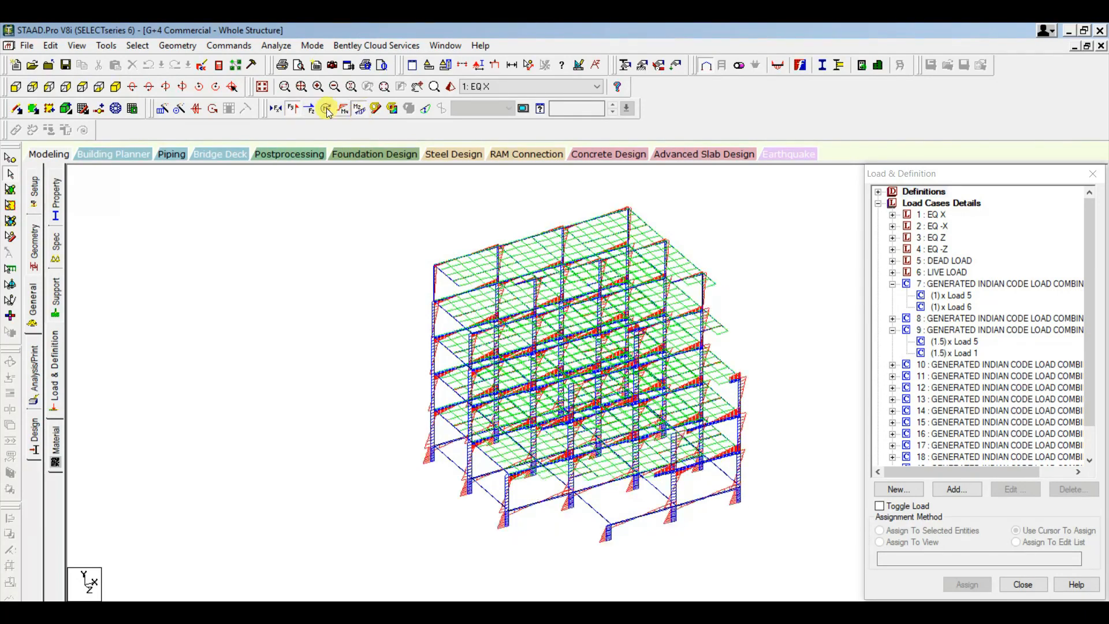
click(426, 108)
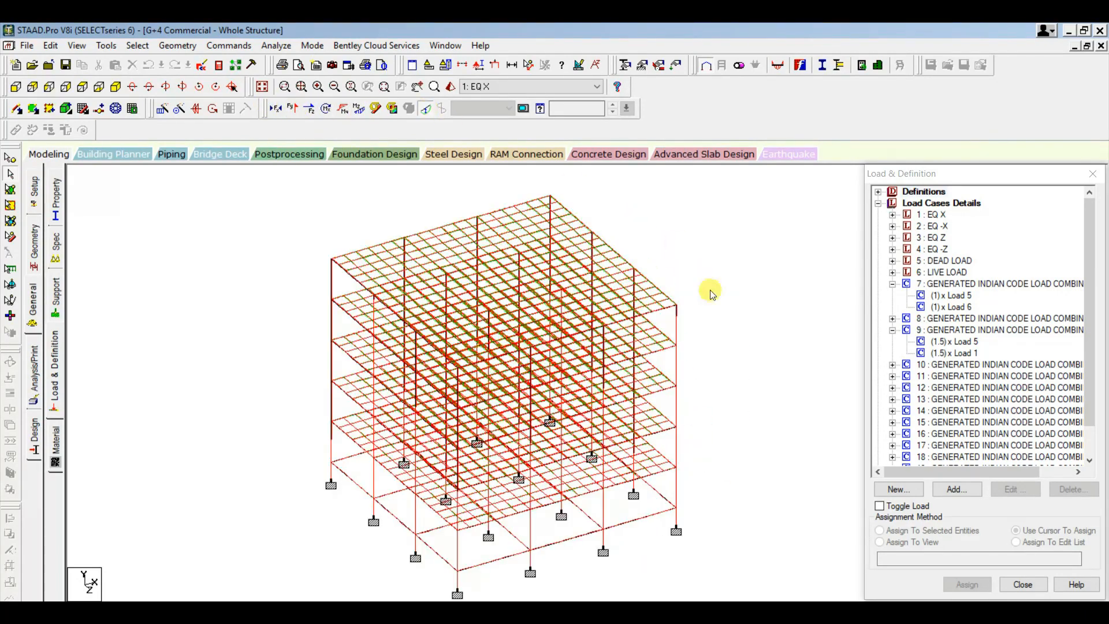